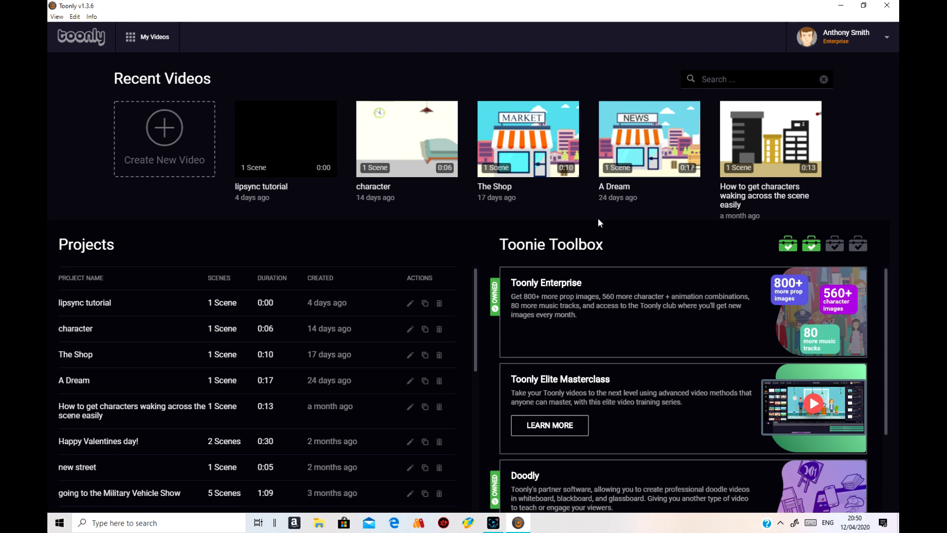
- Create a new video named "split"
{"action": "left_click", "coordinate": [164, 142]}
{"action": "left_click", "coordinate": [439, 172]}
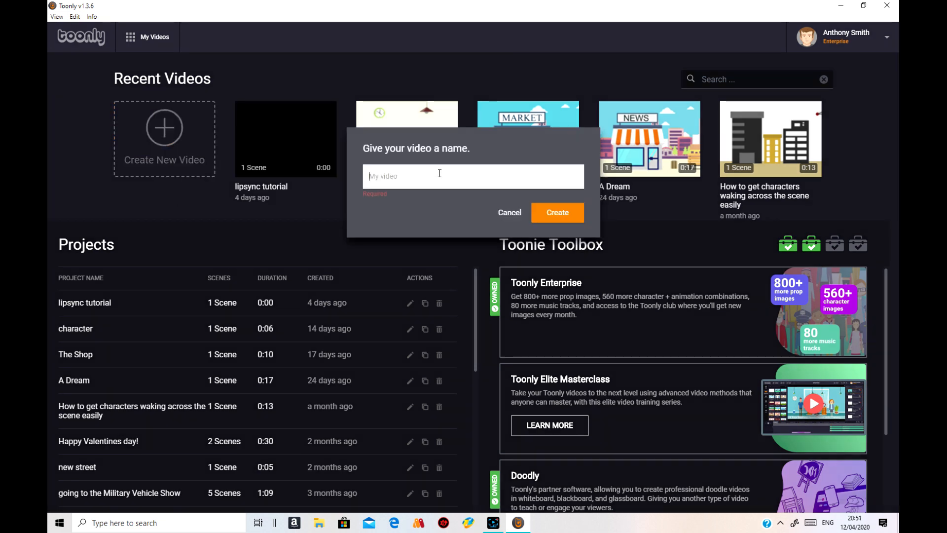
{"action": "type", "text": "splirt"}
{"action": "key", "text": "Return"}
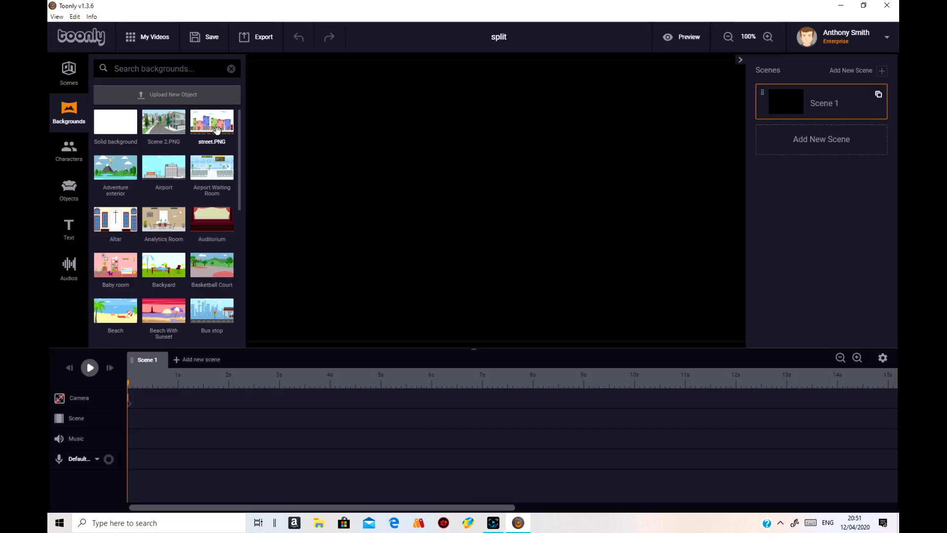
- Place the Airport background on the Scene 1 canvas and collapse the scenes list to enlarge the canvas
{"action": "left_click_drag", "start_coordinate": [164, 168], "coordinate": [413, 232]}
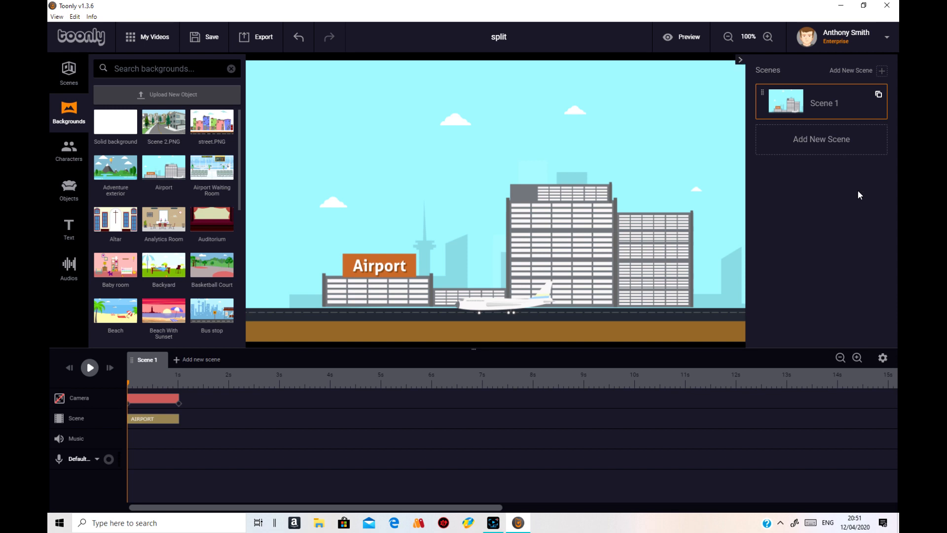
{"action": "left_click", "coordinate": [740, 59]}
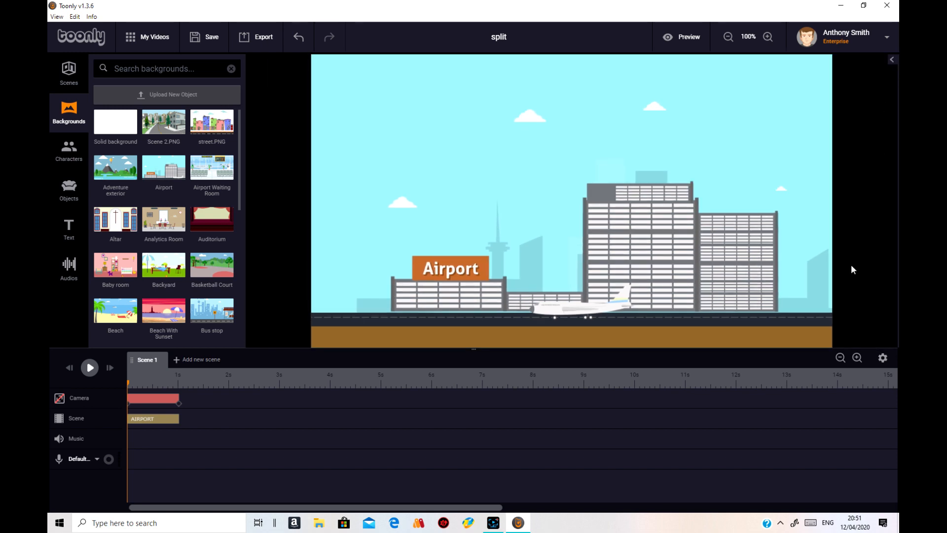
- Find the Snipping Tool with a Windows search for "snip" and launch it
{"action": "left_click", "coordinate": [176, 525]}
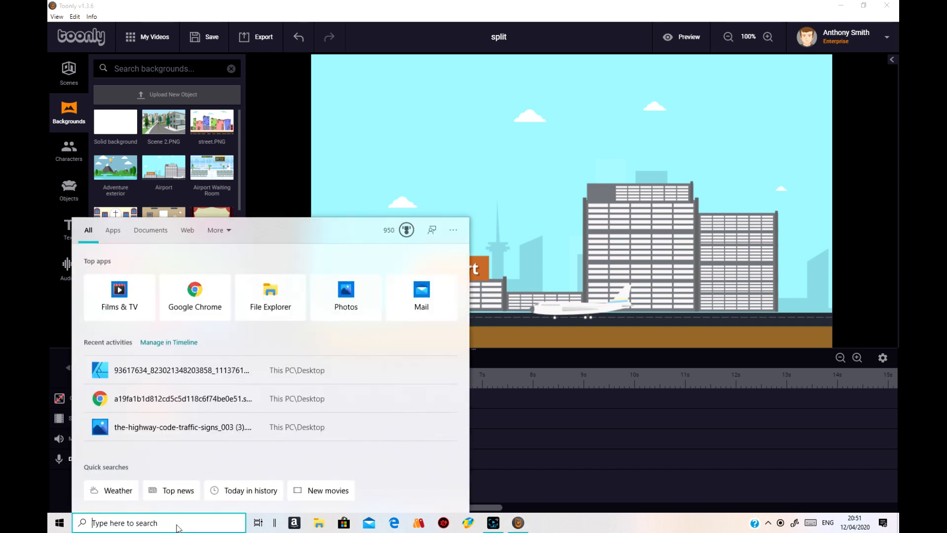
{"action": "type", "text": "s"}
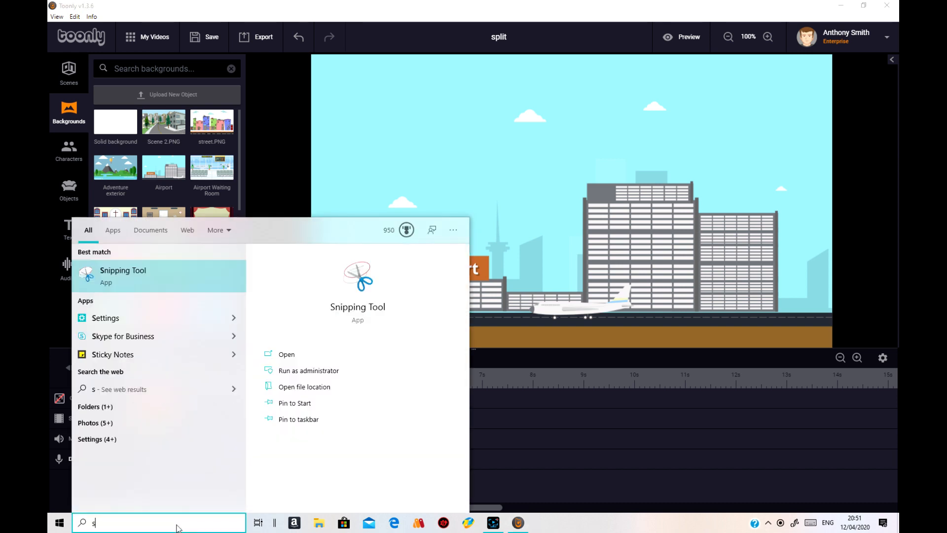
{"action": "type", "text": "nip"}
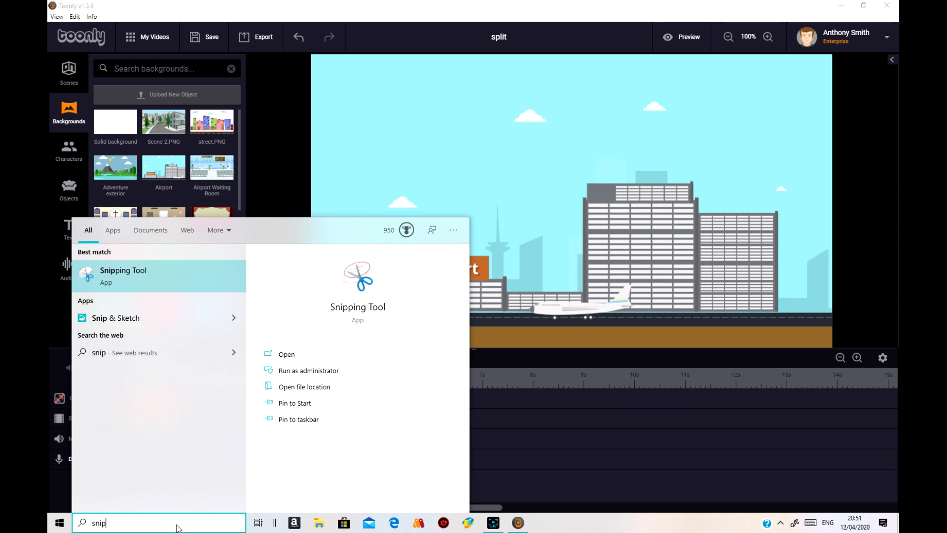
{"action": "left_click", "coordinate": [116, 280]}
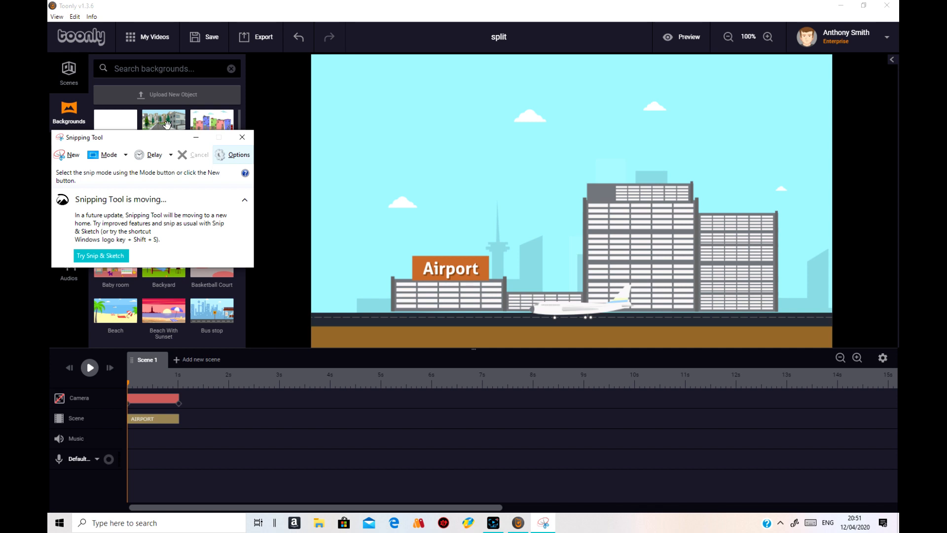
- Capture the whole airport scene canvas as a rectangular snip
{"action": "left_click", "coordinate": [98, 154]}
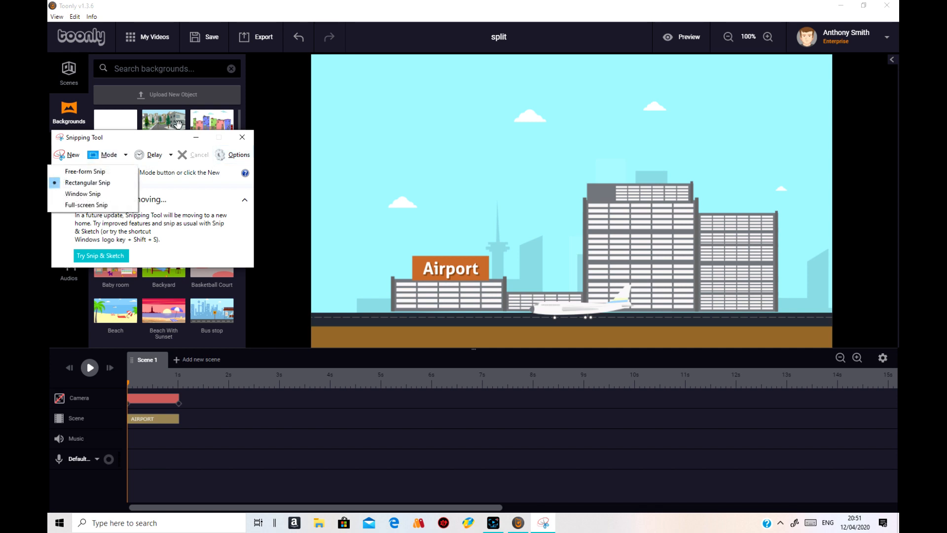
{"action": "left_click", "coordinate": [86, 182]}
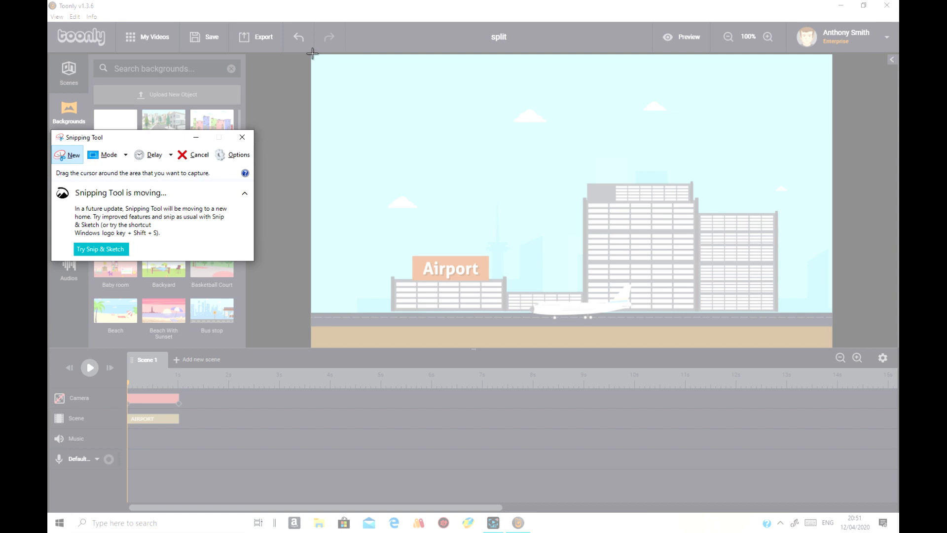
{"action": "left_click_drag", "start_coordinate": [312, 53], "coordinate": [832, 347]}
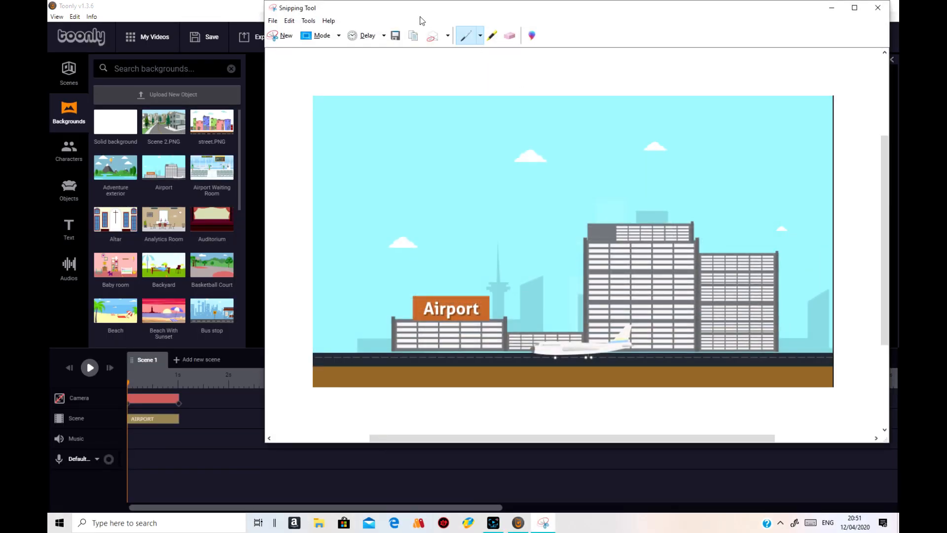
- Save the snip to the Desktop as a PNG named "airport" and return to Toonly
{"action": "left_click", "coordinate": [273, 21]}
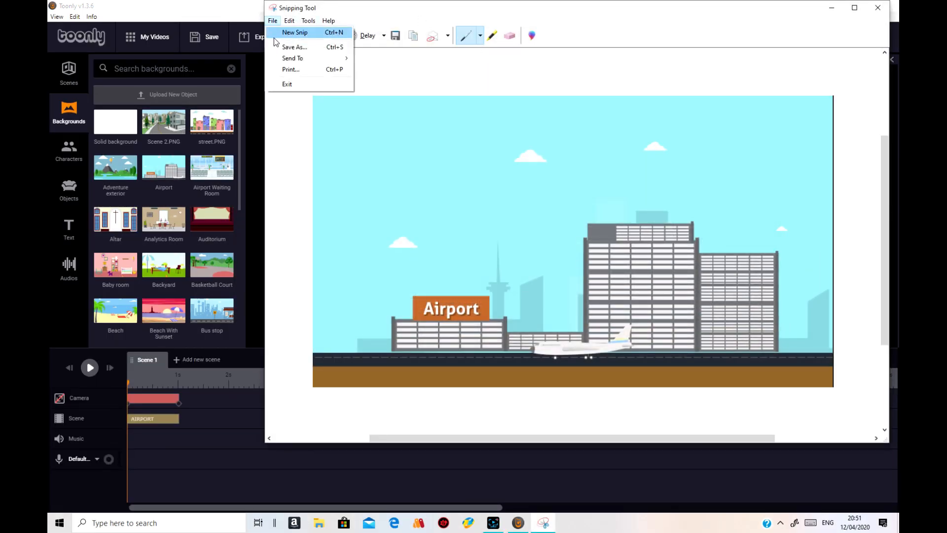
{"action": "left_click", "coordinate": [297, 47]}
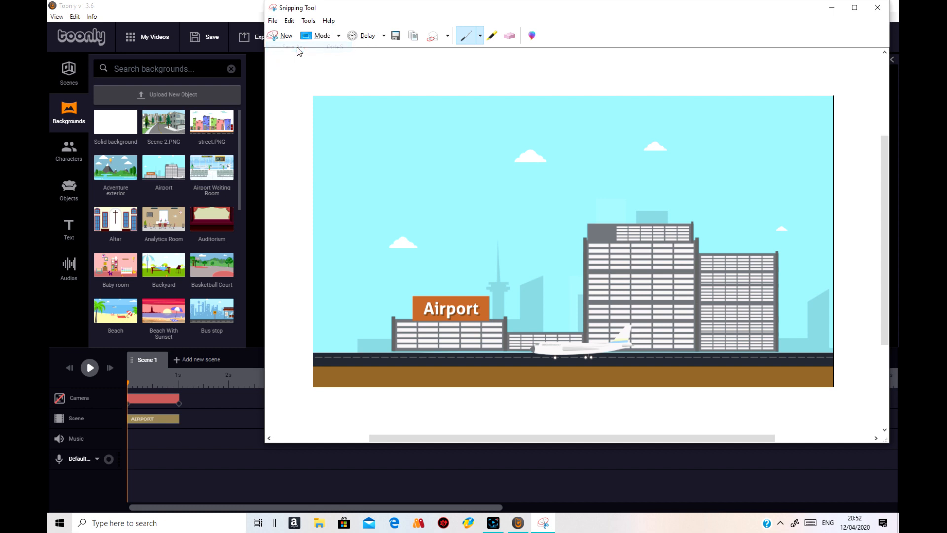
{"action": "double_click", "coordinate": [356, 223]}
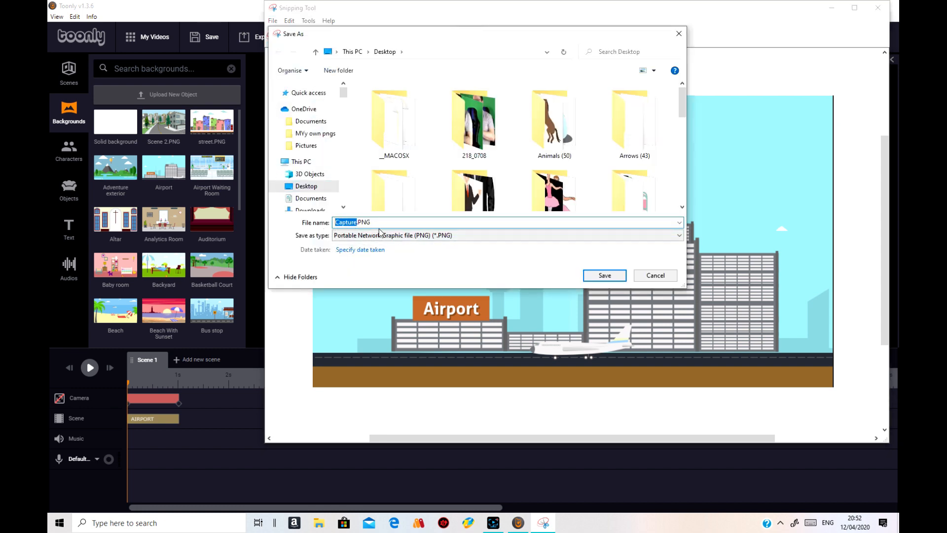
{"action": "type", "text": "airport"}
{"action": "key", "text": "Return"}
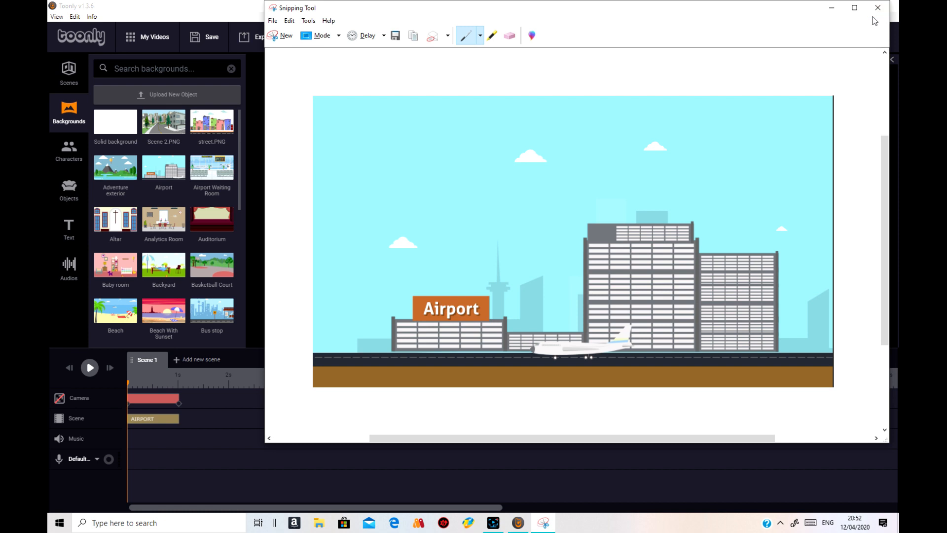
{"action": "left_click", "coordinate": [835, 9]}
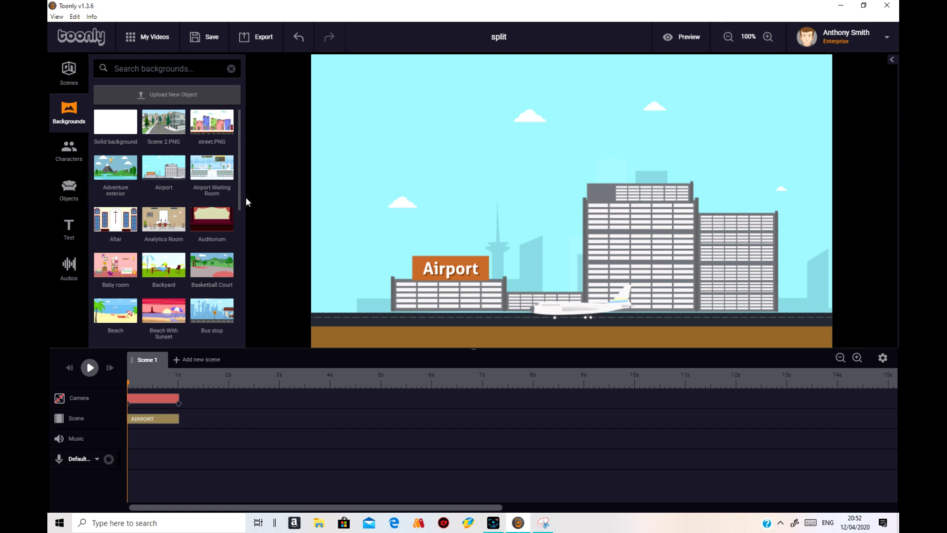
- Replace the Scene 1 background with the Living Room background
{"action": "left_click_drag", "start_coordinate": [239, 199], "coordinate": [246, 347]}
{"action": "scroll", "coordinate": [184, 271], "scroll_direction": "down", "scroll_amount": 3}
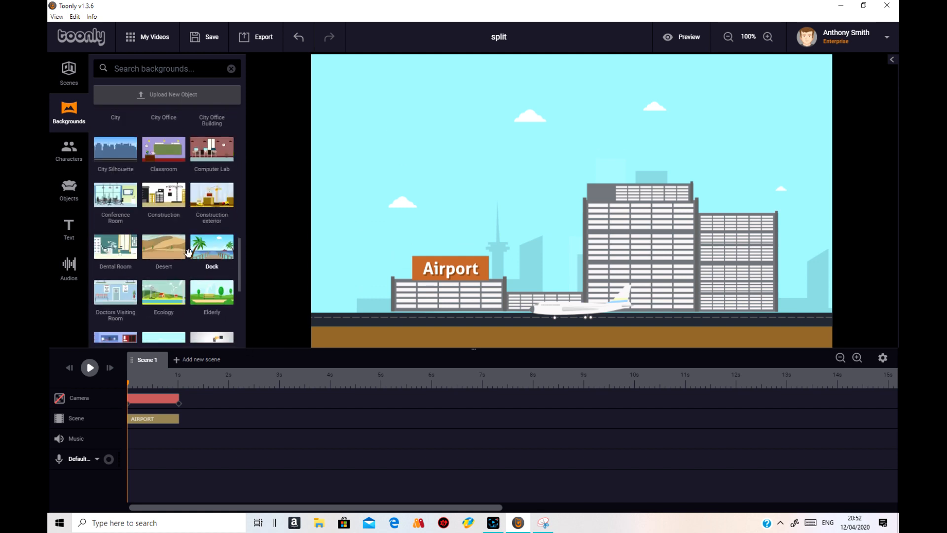
{"action": "scroll", "coordinate": [186, 250], "scroll_direction": "down", "scroll_amount": 3}
{"action": "scroll", "coordinate": [186, 250], "scroll_direction": "down", "scroll_amount": 5}
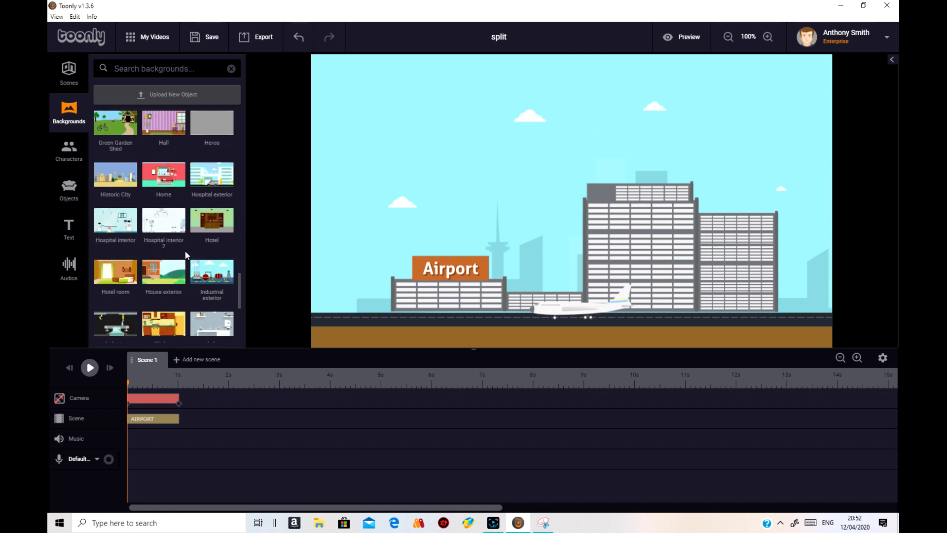
{"action": "scroll", "coordinate": [180, 244], "scroll_direction": "down", "scroll_amount": 2}
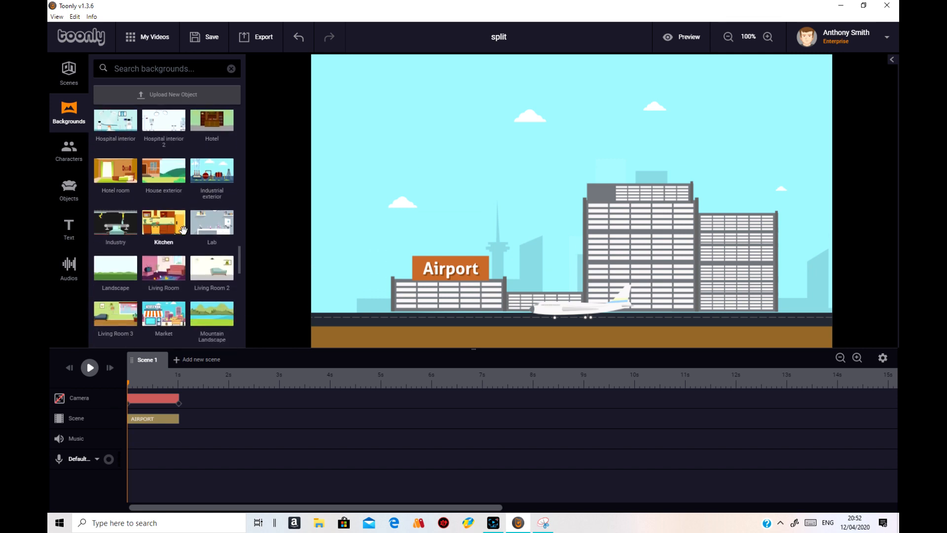
{"action": "left_click_drag", "start_coordinate": [164, 268], "coordinate": [477, 250]}
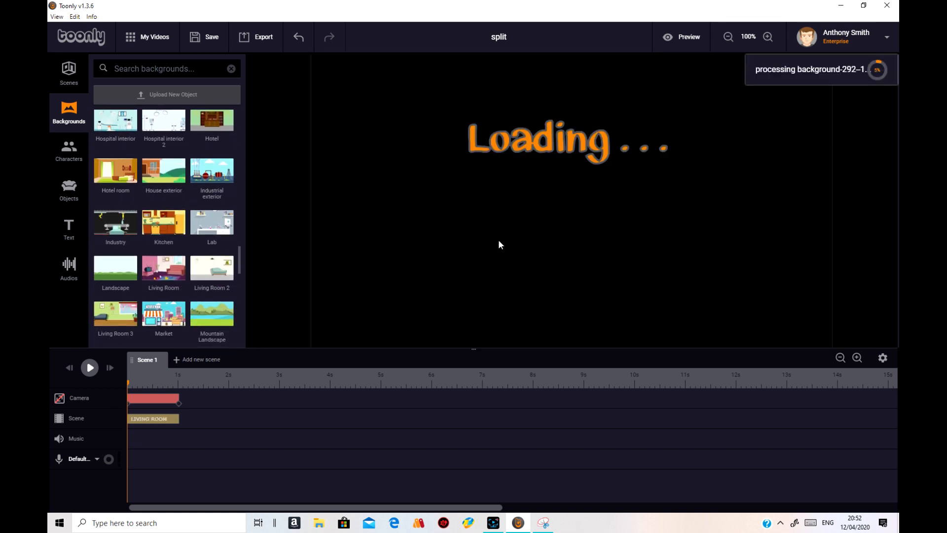
- Switch to the Snipping Tool and capture the whole living room canvas as a new rectangular snip
{"action": "left_click", "coordinate": [543, 523]}
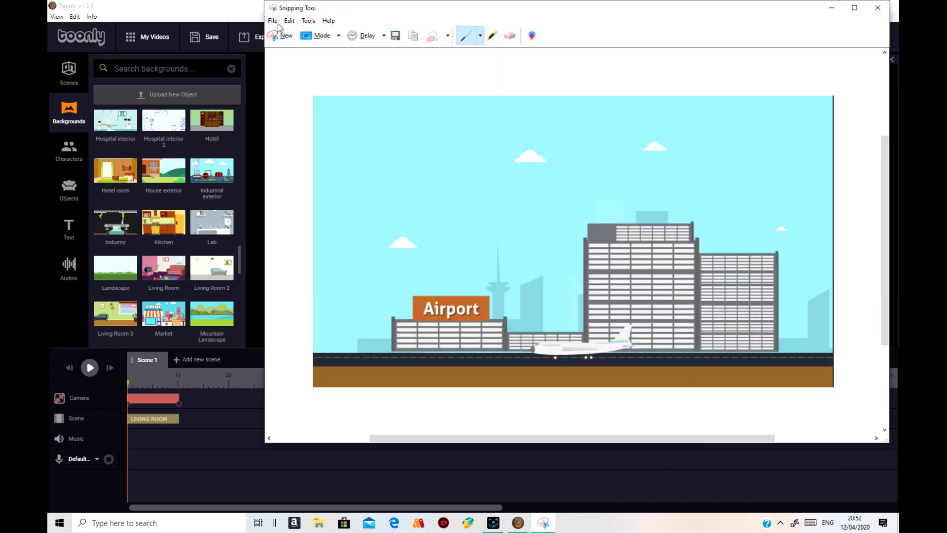
{"action": "left_click", "coordinate": [273, 22]}
{"action": "left_click", "coordinate": [291, 34]}
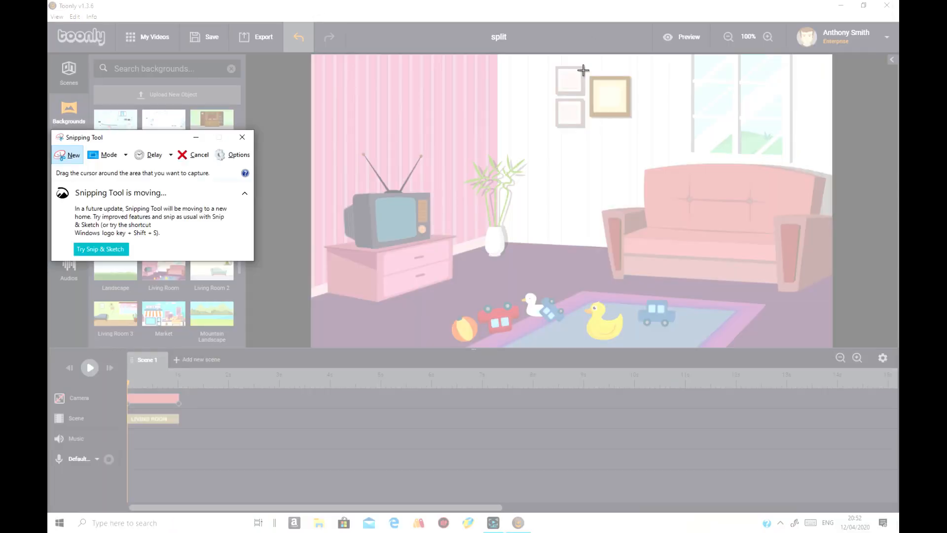
{"action": "left_click", "coordinate": [109, 156]}
{"action": "left_click", "coordinate": [84, 182]}
{"action": "left_click_drag", "start_coordinate": [313, 55], "coordinate": [832, 346]}
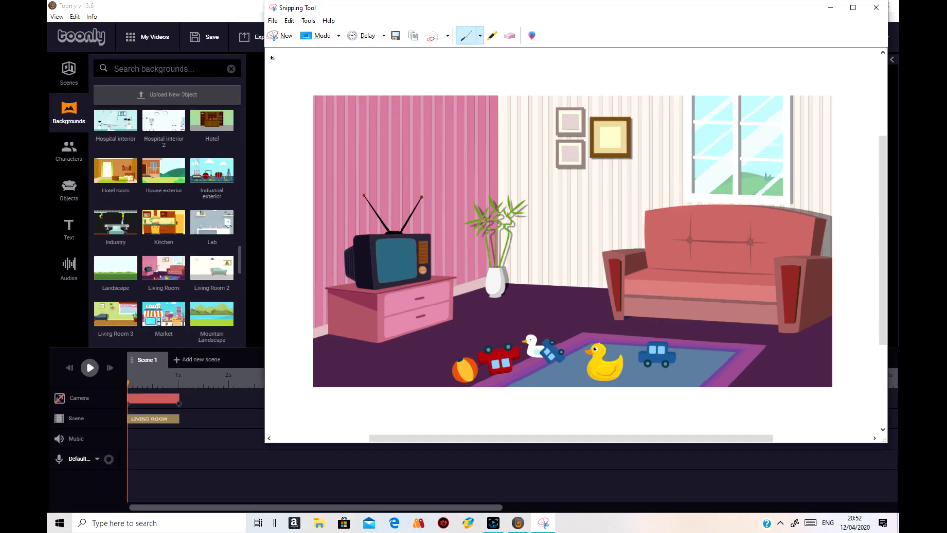
- Save the living room snip to the Desktop as a PNG named "Living room" and return to Toonly
{"action": "left_click", "coordinate": [272, 21]}
{"action": "left_click", "coordinate": [295, 47]}
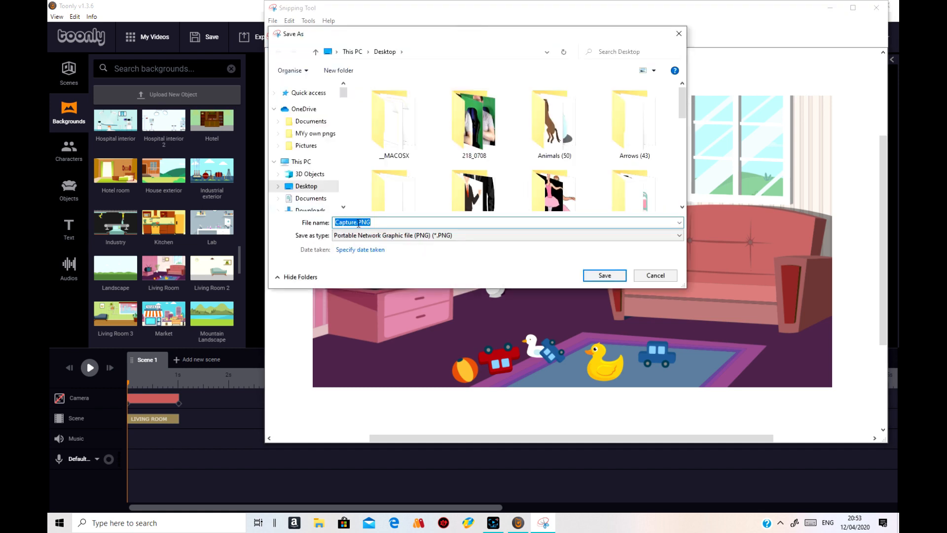
{"action": "double_click", "coordinate": [357, 224]}
{"action": "type", "text": "Living room"}
{"action": "key", "text": "Return"}
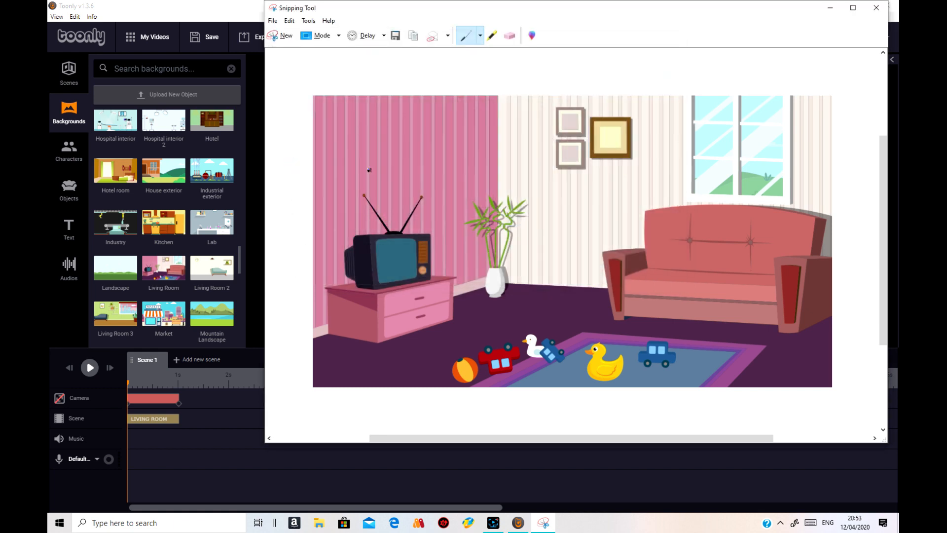
{"action": "left_click", "coordinate": [831, 8]}
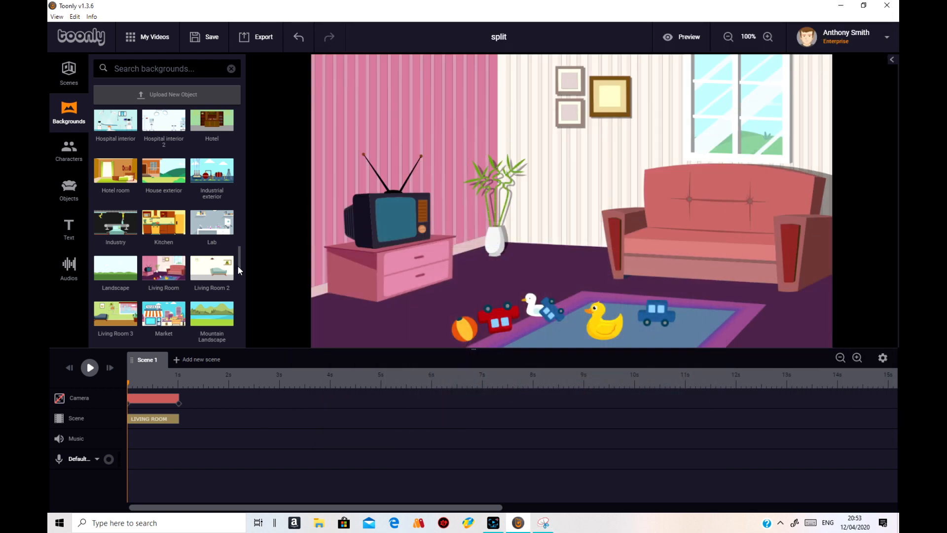
- Replace the Scene 1 background with the Warehouse background
{"action": "scroll", "coordinate": [241, 261], "scroll_direction": "down", "scroll_amount": 10}
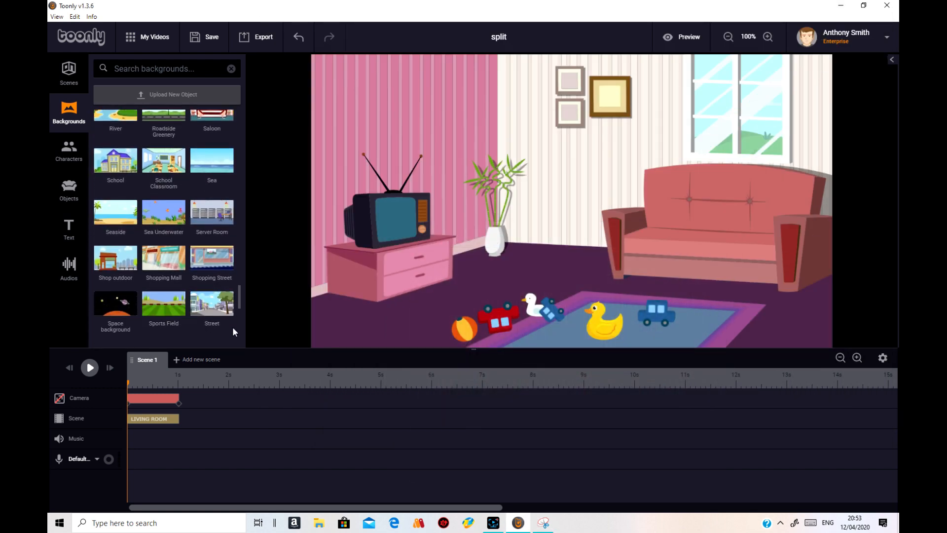
{"action": "scroll", "coordinate": [231, 342], "scroll_direction": "up", "scroll_amount": 10}
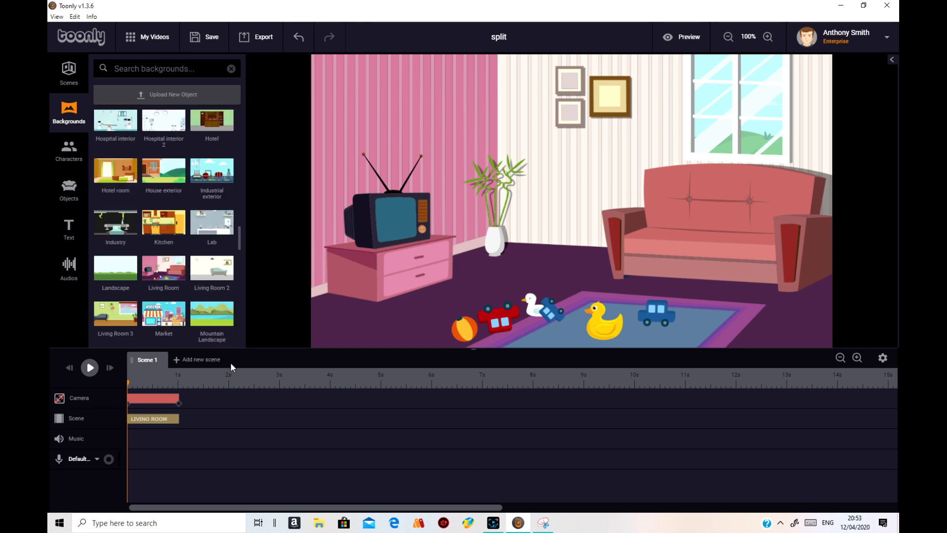
{"action": "scroll", "coordinate": [208, 299], "scroll_direction": "down", "scroll_amount": 15}
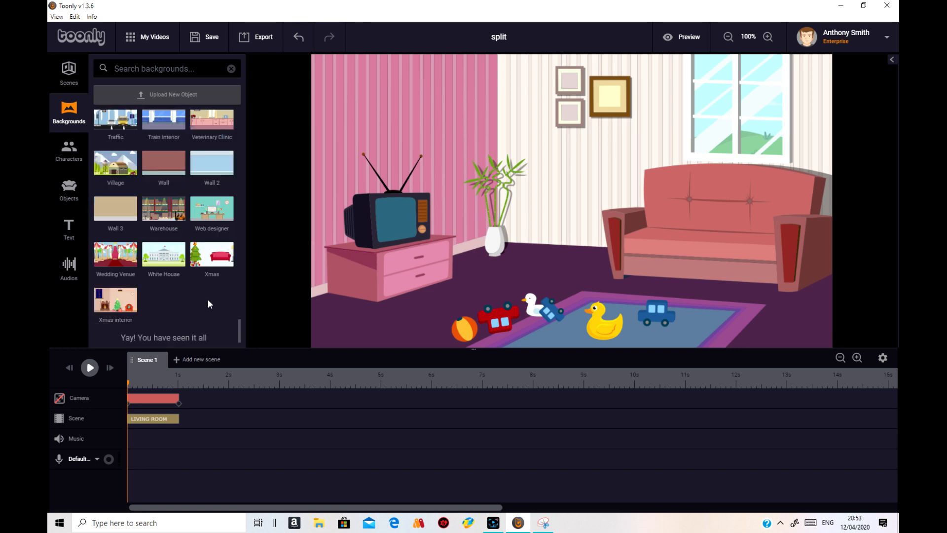
{"action": "left_click_drag", "start_coordinate": [166, 210], "coordinate": [499, 224]}
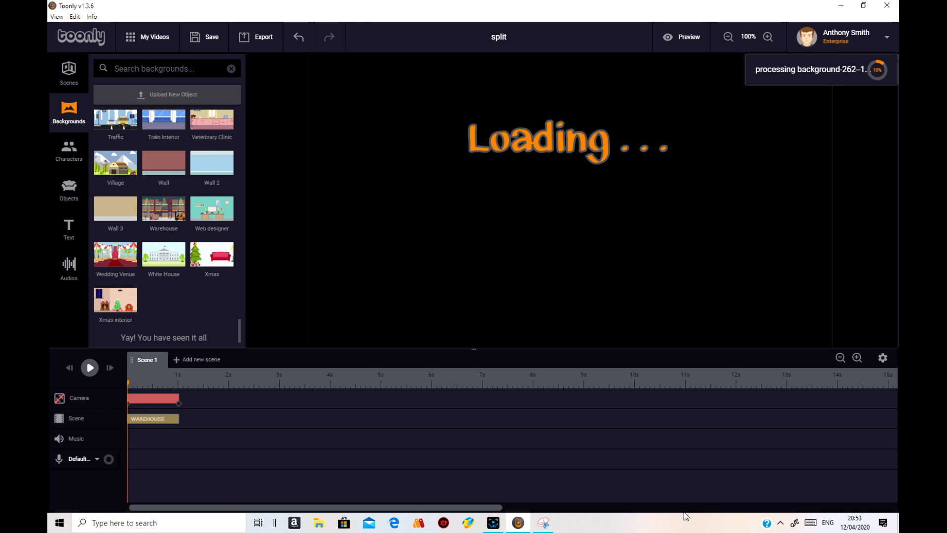
{"action": "left_click", "coordinate": [543, 521]}
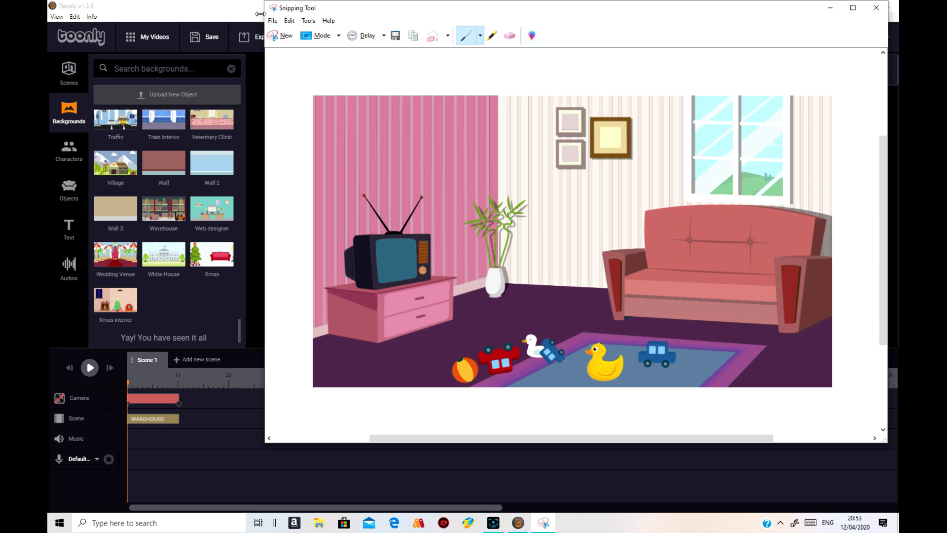
{"action": "left_click", "coordinate": [274, 21]}
{"action": "left_click", "coordinate": [295, 32]}
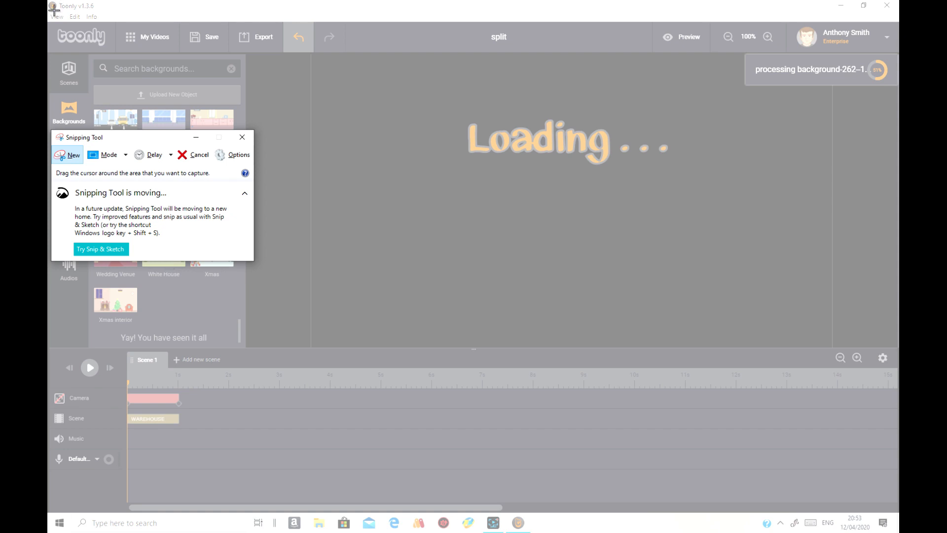
{"action": "left_click", "coordinate": [242, 137]}
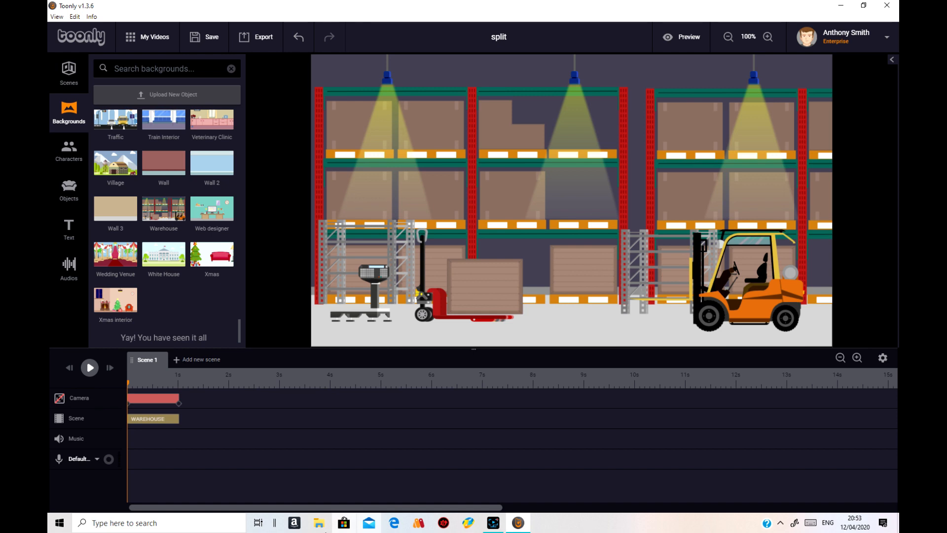
- Switch to the Snipping Tool and capture the whole warehouse canvas as a rectangular snip
{"action": "left_click", "coordinate": [124, 527]}
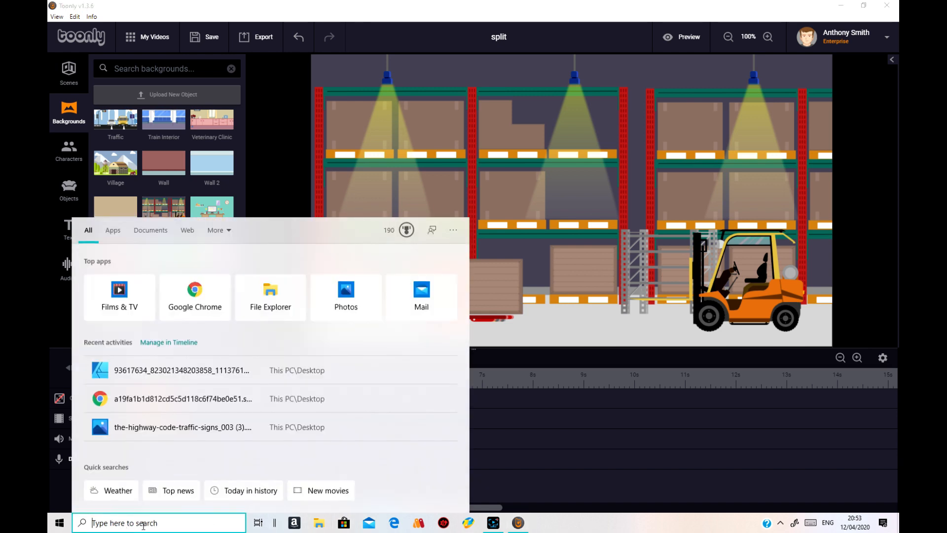
{"action": "type", "text": "s"}
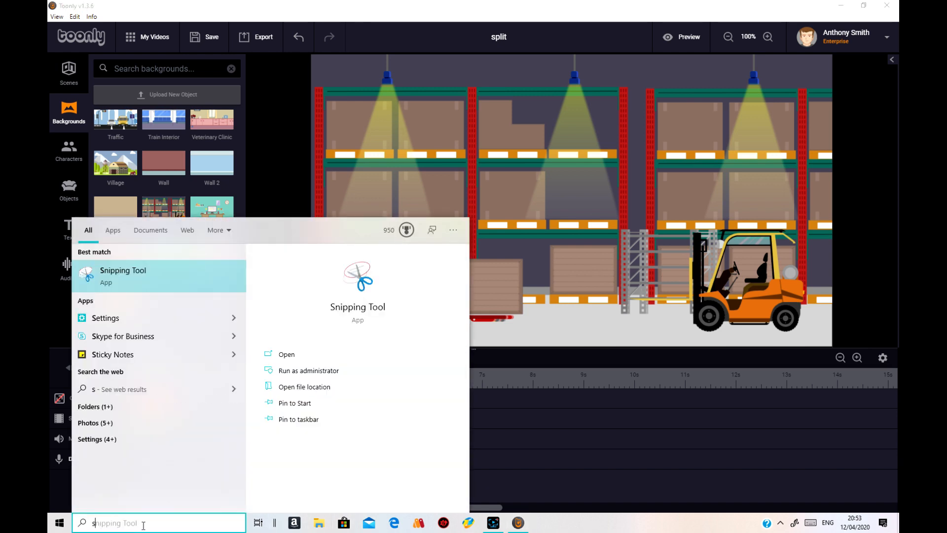
{"action": "type", "text": "nip"}
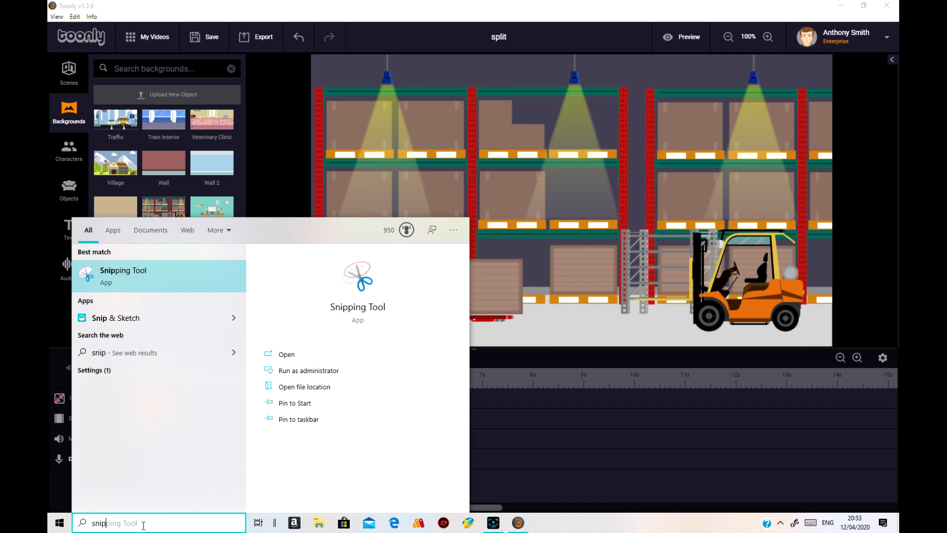
{"action": "key", "text": "Return"}
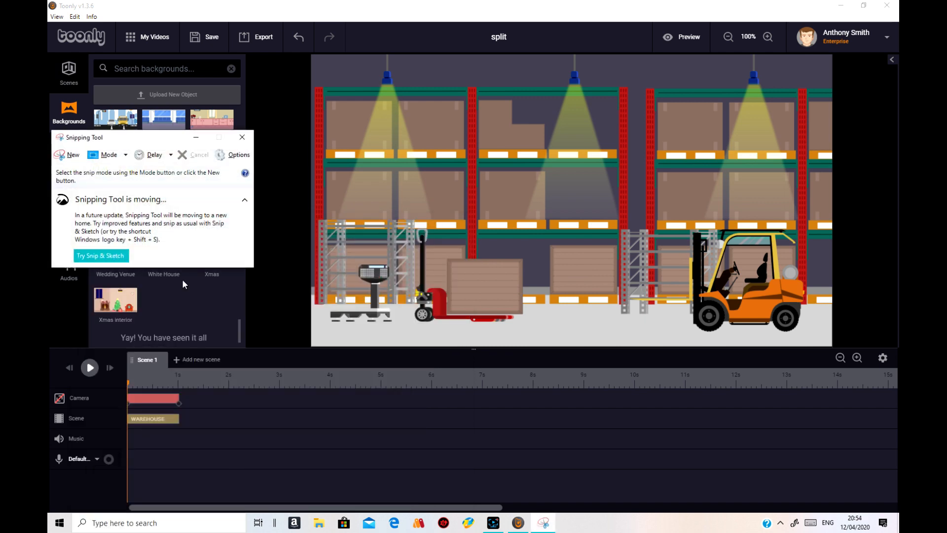
{"action": "left_click", "coordinate": [106, 154]}
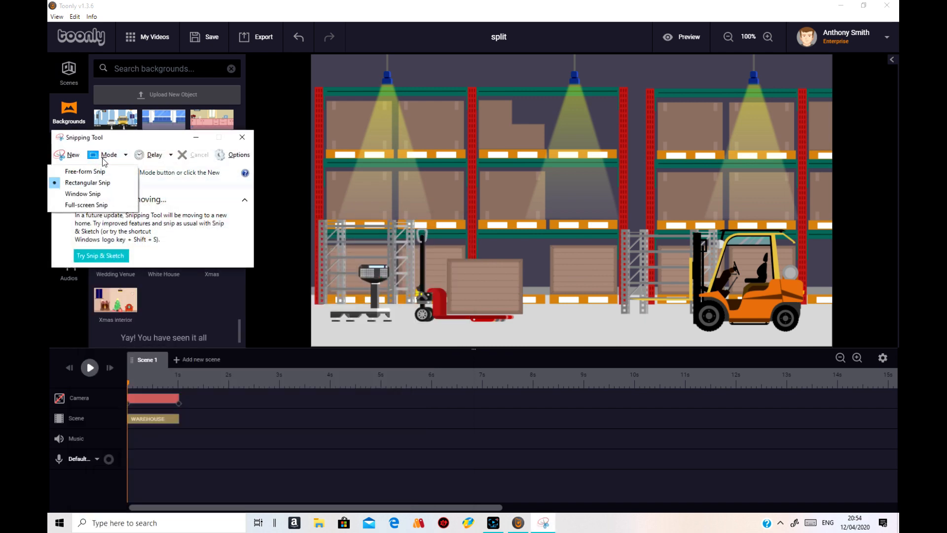
{"action": "left_click", "coordinate": [101, 184]}
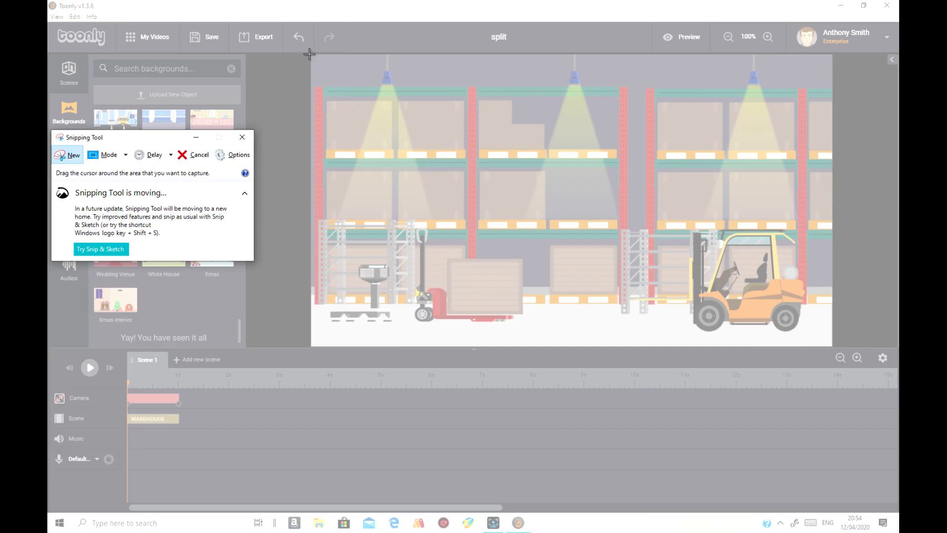
{"action": "left_click_drag", "start_coordinate": [313, 56], "coordinate": [313, 57]}
{"action": "left_click_drag", "start_coordinate": [399, 166], "coordinate": [830, 347]}
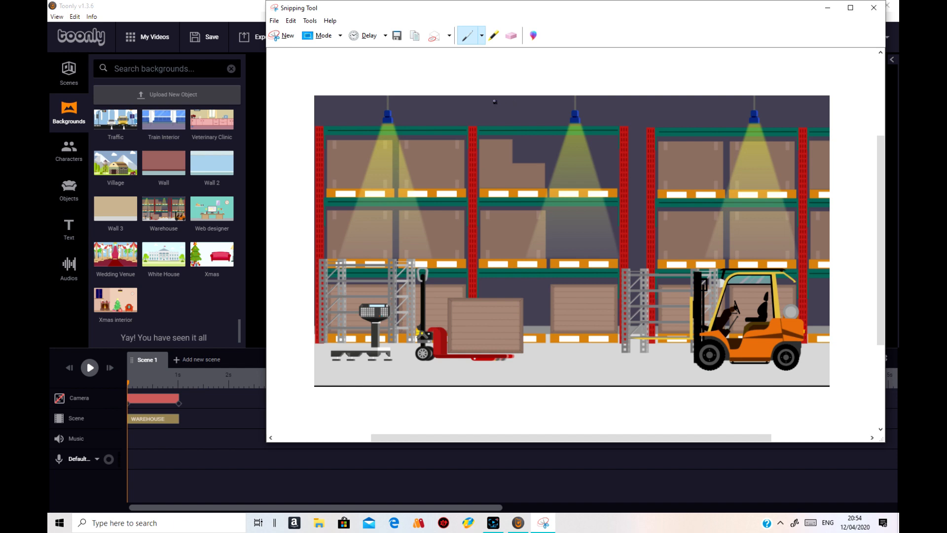
- Save the warehouse snip to the Desktop as a PNG named "warehouse" and close the Snipping Tool
{"action": "left_click", "coordinate": [273, 21]}
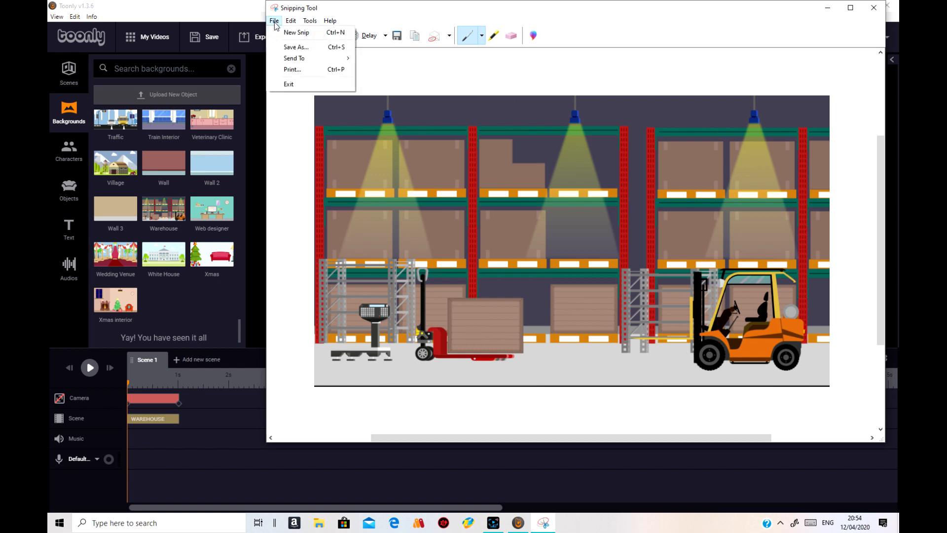
{"action": "left_click", "coordinate": [298, 47]}
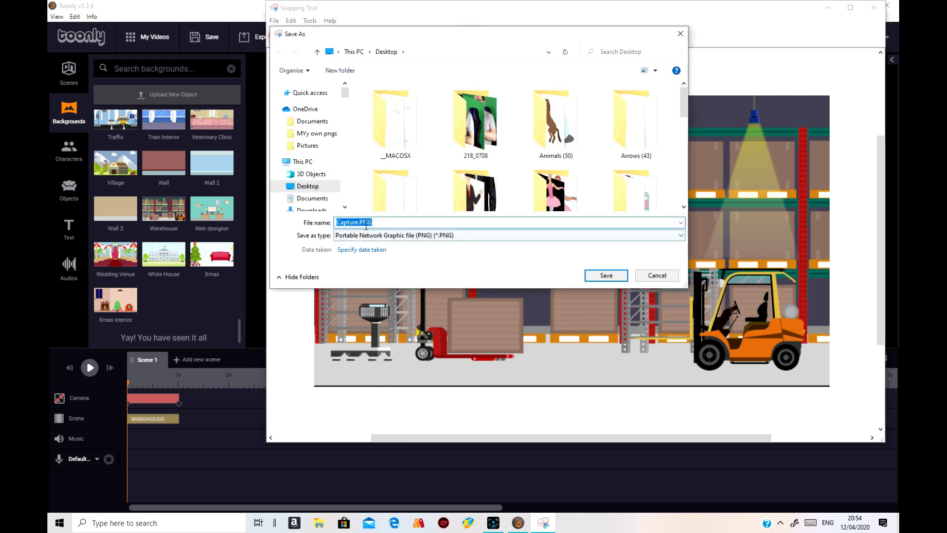
{"action": "double_click", "coordinate": [358, 223]}
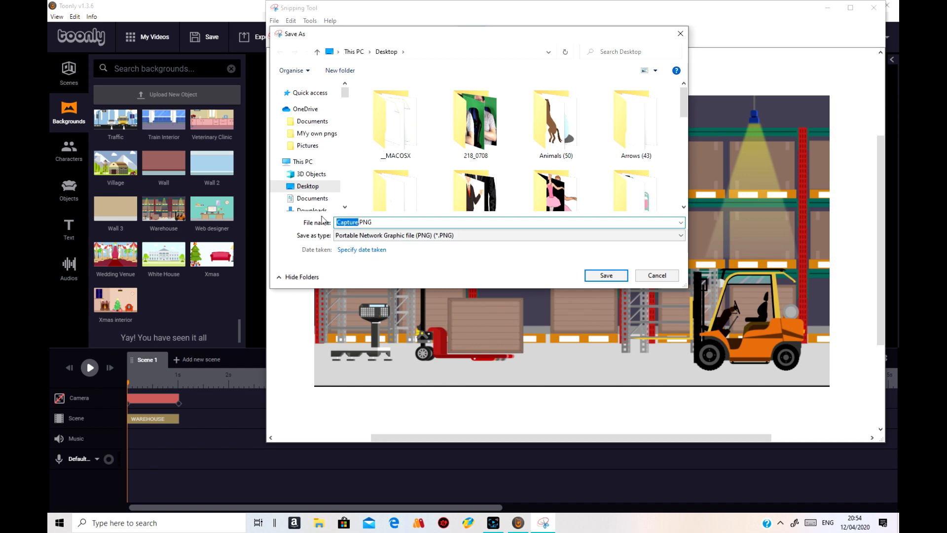
{"action": "type", "text": "warehouse"}
{"action": "key", "text": "Return"}
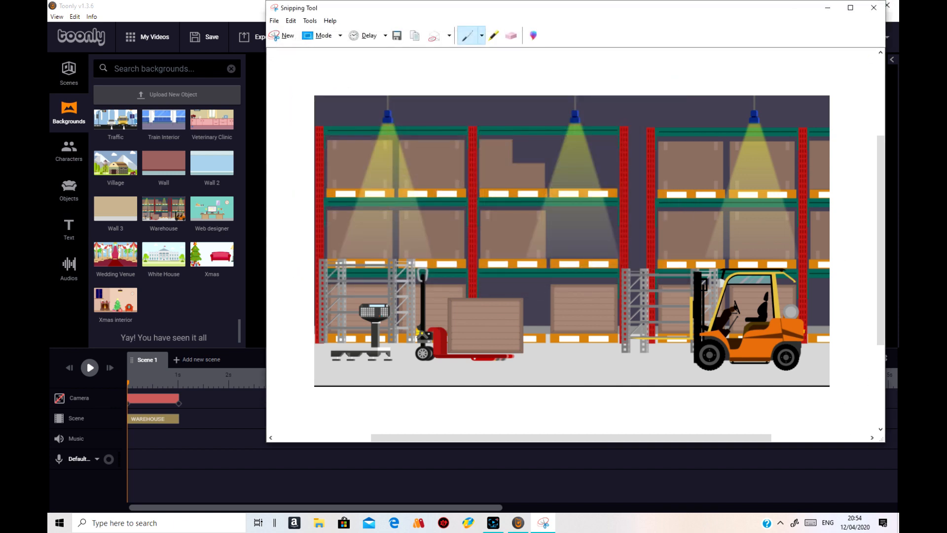
{"action": "left_click", "coordinate": [877, 10]}
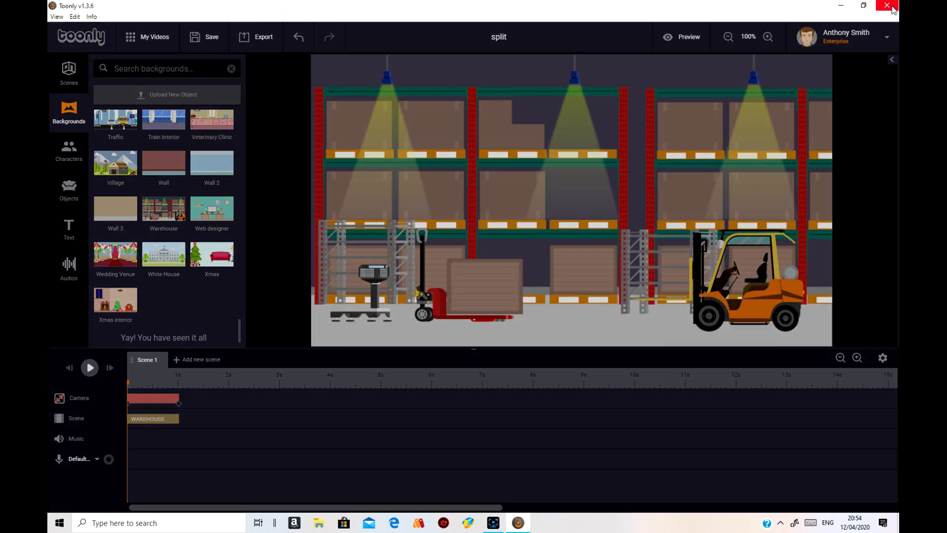
- Close Toonly, discarding the unsaved changes, and open Affinity Publisher from the desktop
{"action": "left_click", "coordinate": [892, 7]}
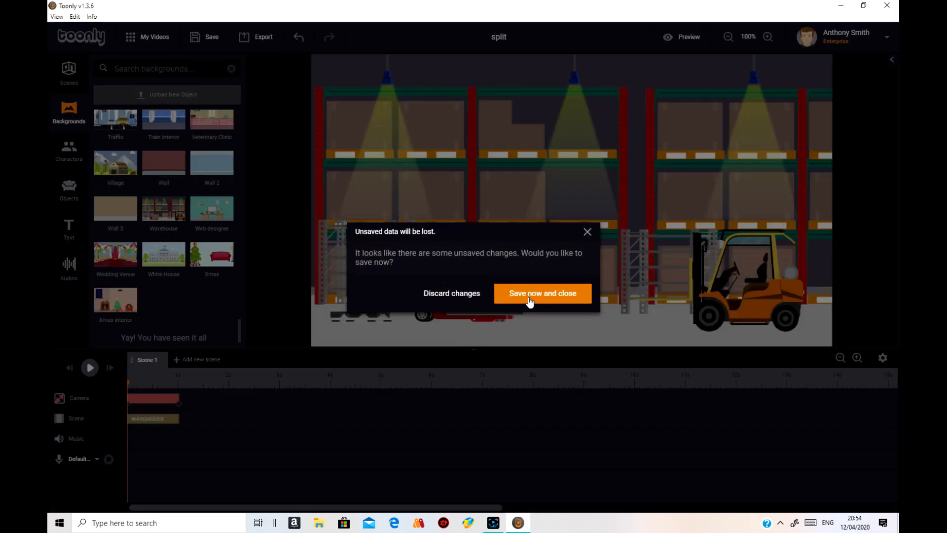
{"action": "left_click", "coordinate": [459, 293]}
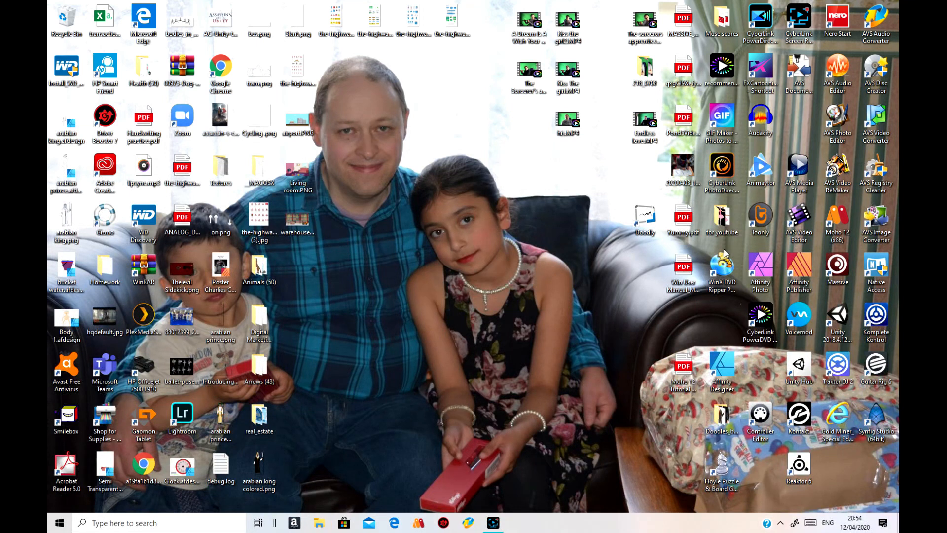
{"action": "double_click", "coordinate": [800, 271]}
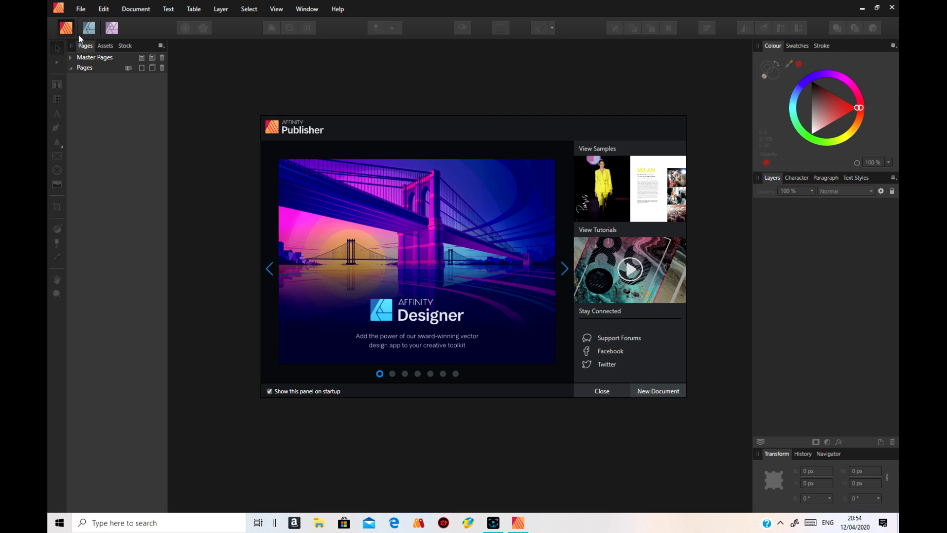
- Create a new Press Ready A4 document in landscape orientation
{"action": "left_click", "coordinate": [660, 395]}
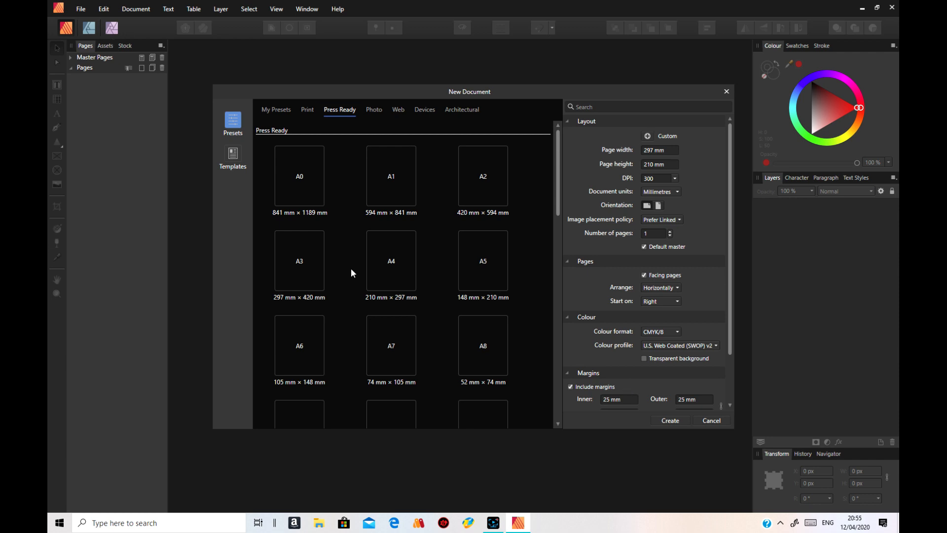
{"action": "left_click", "coordinate": [400, 282]}
{"action": "left_click", "coordinate": [647, 206]}
{"action": "left_click", "coordinate": [677, 421]}
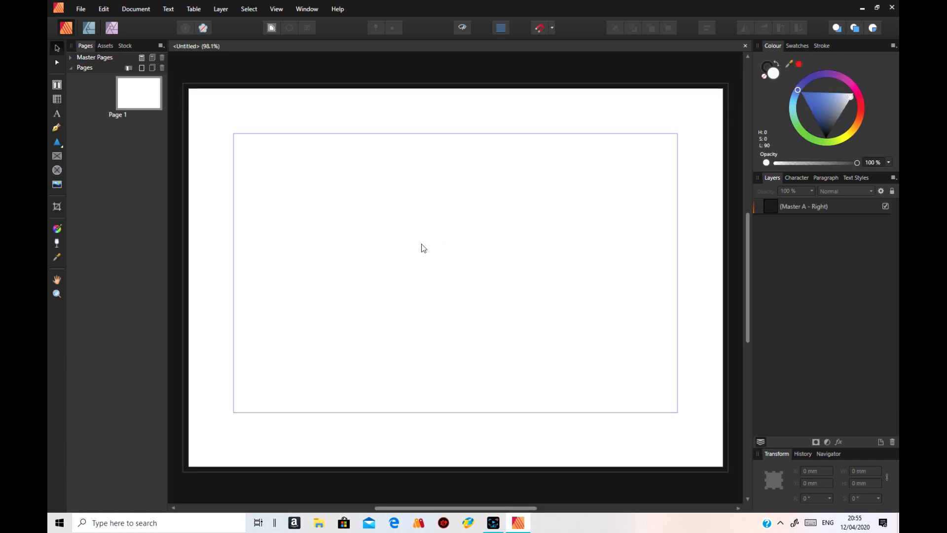
- Place airport.PNG from the Desktop within the page margins and stretch it down to the lower margin, about 246.5 × 153.8 mm
{"action": "left_click", "coordinate": [55, 187]}
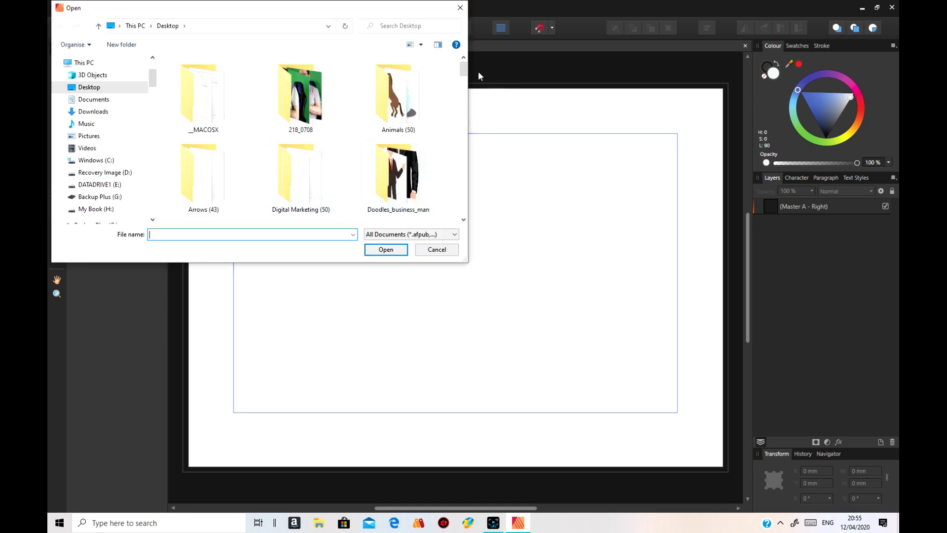
{"action": "left_click_drag", "start_coordinate": [466, 75], "coordinate": [464, 114]}
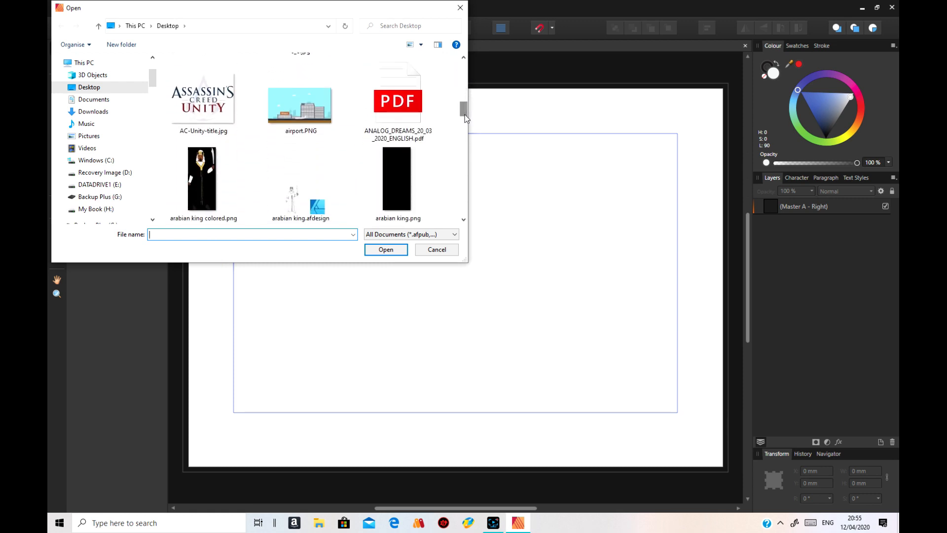
{"action": "left_click", "coordinate": [300, 104]}
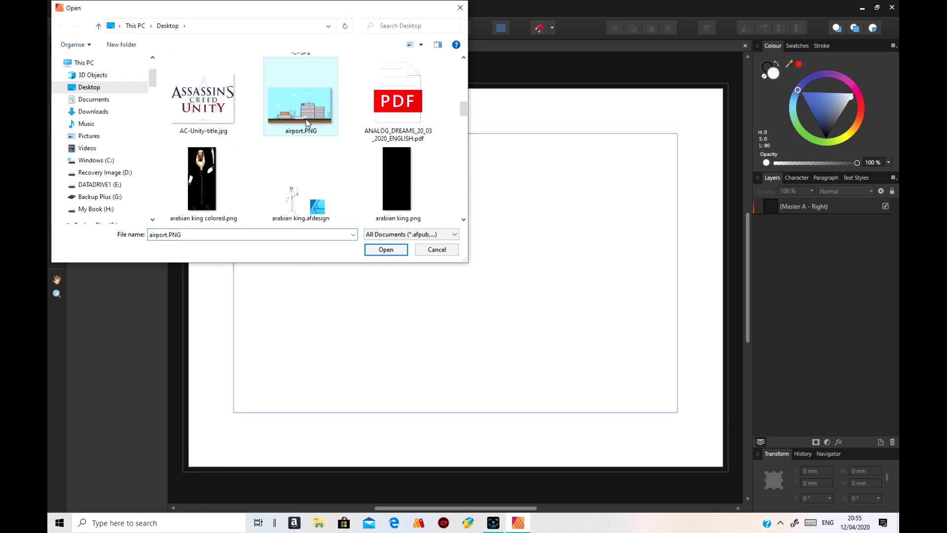
{"action": "left_click", "coordinate": [385, 249]}
{"action": "left_click_drag", "start_coordinate": [241, 157], "coordinate": [632, 477]}
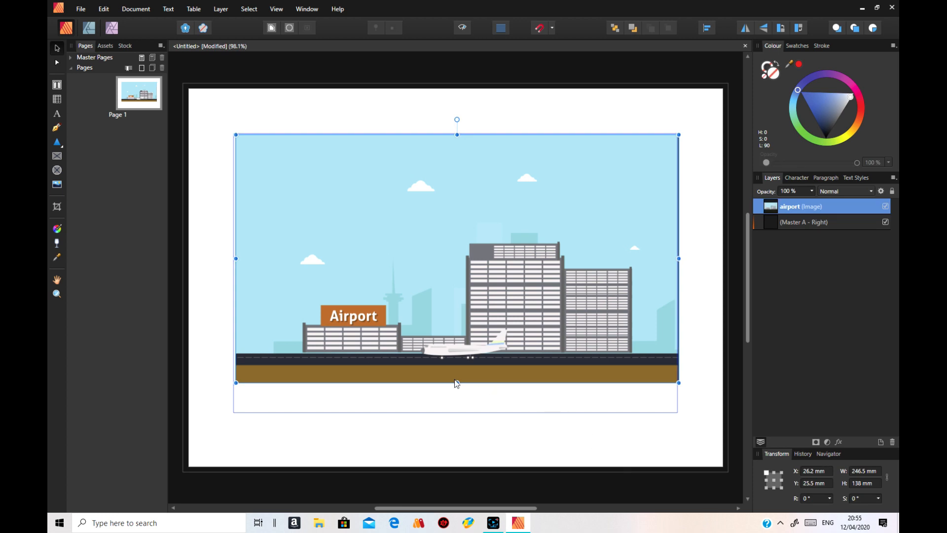
{"action": "left_click_drag", "start_coordinate": [457, 381], "coordinate": [457, 411]}
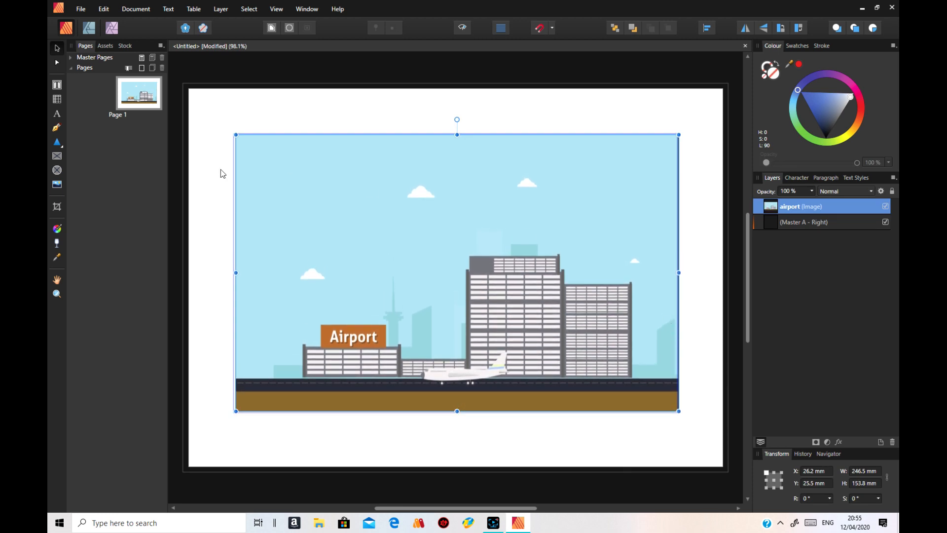
- Crop the airport image's right edge slightly, its top down to just above the buildings, and a thin bottom strip, leaving about 245.6 × 105 mm
{"action": "left_click", "coordinate": [56, 210]}
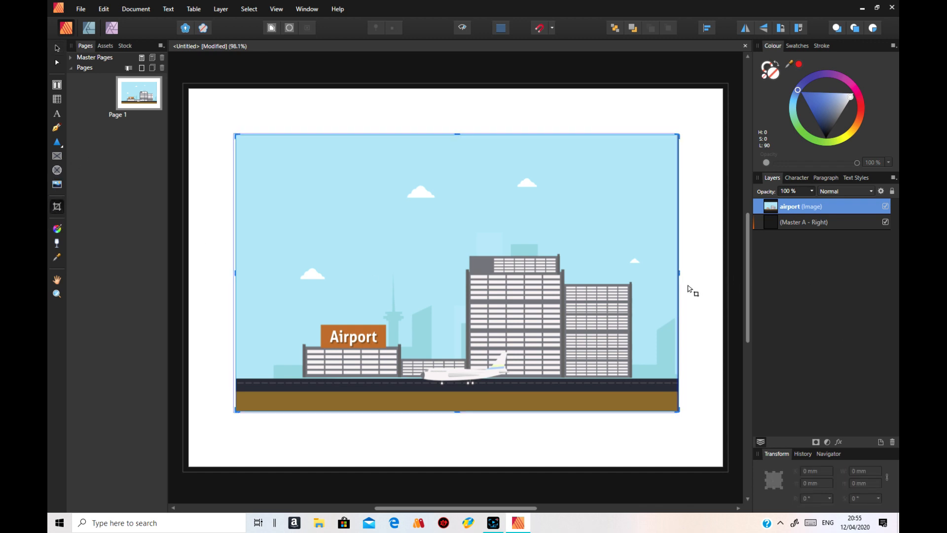
{"action": "left_click_drag", "start_coordinate": [678, 273], "coordinate": [677, 274]}
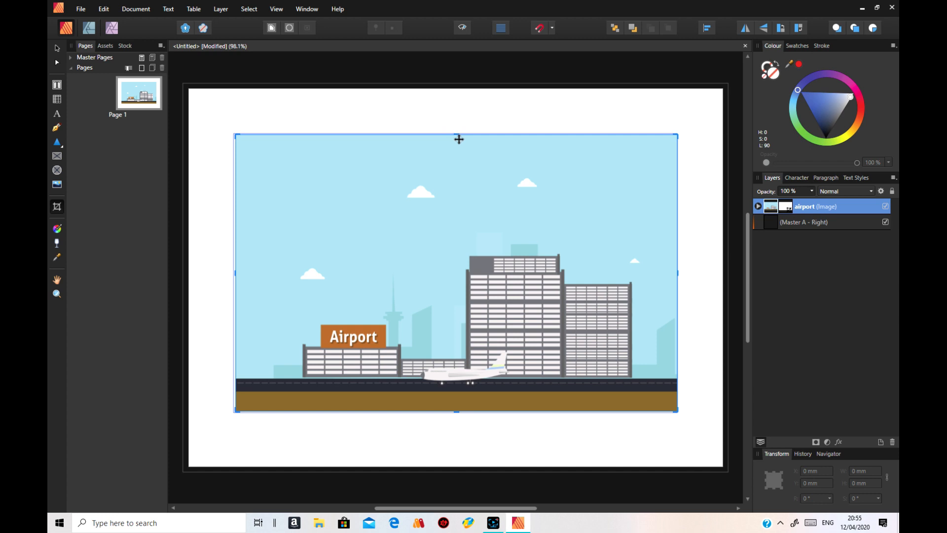
{"action": "left_click_drag", "start_coordinate": [459, 135], "coordinate": [463, 214]}
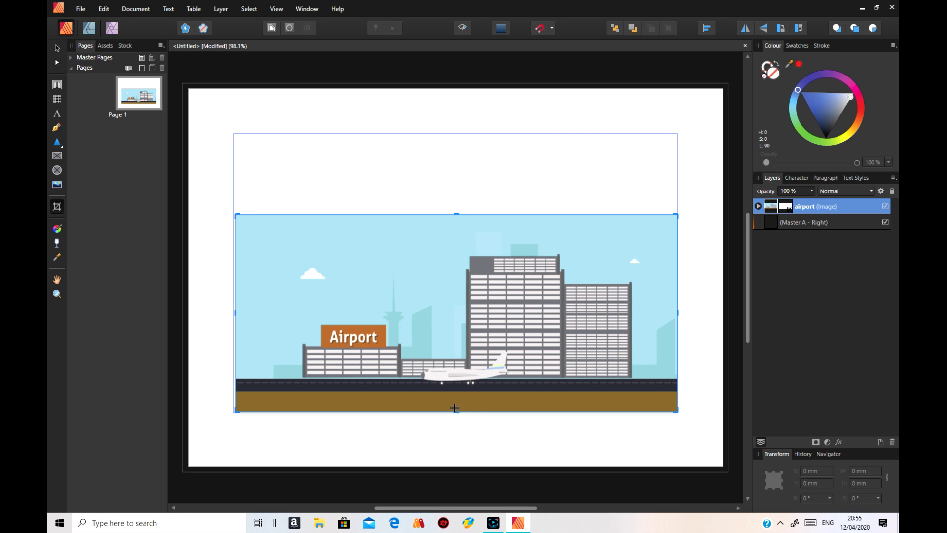
{"action": "left_click_drag", "start_coordinate": [455, 409], "coordinate": [457, 401]}
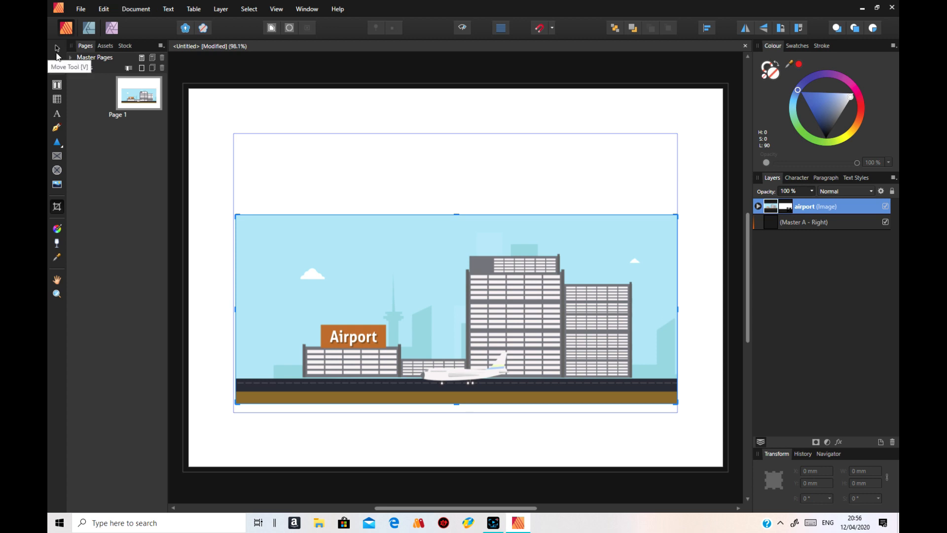
- Move the cropped airport image to the upper-left corner of the margins and resize it to about 156 × 67.8 mm
{"action": "left_click", "coordinate": [57, 48]}
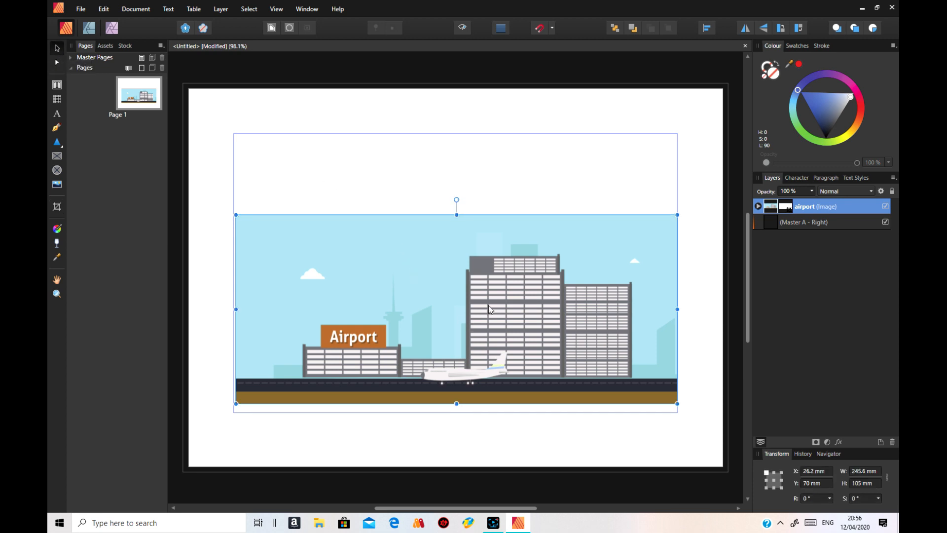
{"action": "left_click_drag", "start_coordinate": [445, 310], "coordinate": [445, 233]}
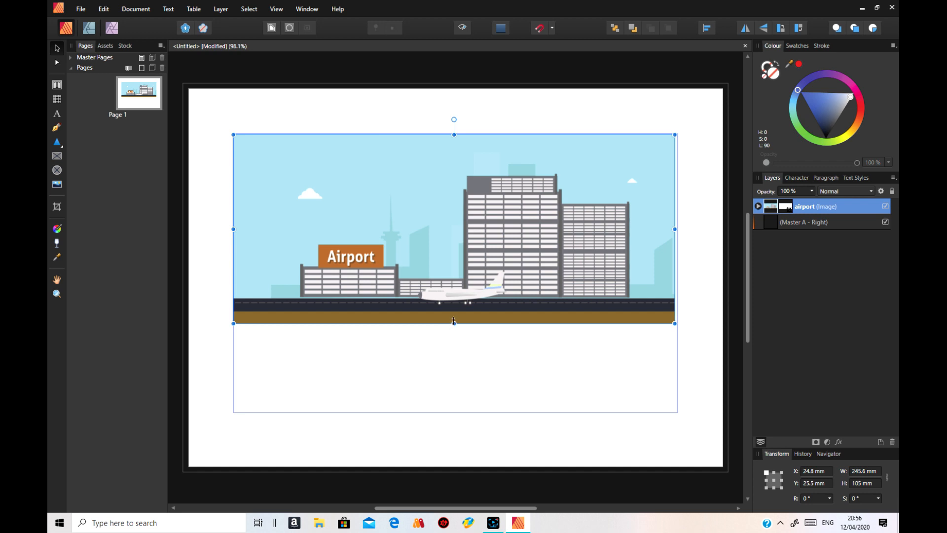
{"action": "left_click_drag", "start_coordinate": [454, 319], "coordinate": [448, 254]}
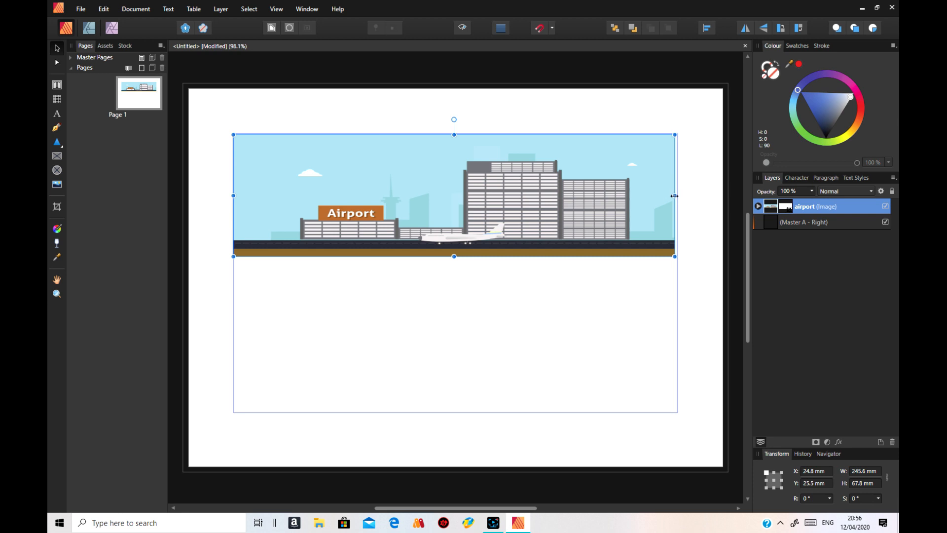
{"action": "left_click_drag", "start_coordinate": [674, 196], "coordinate": [513, 236]}
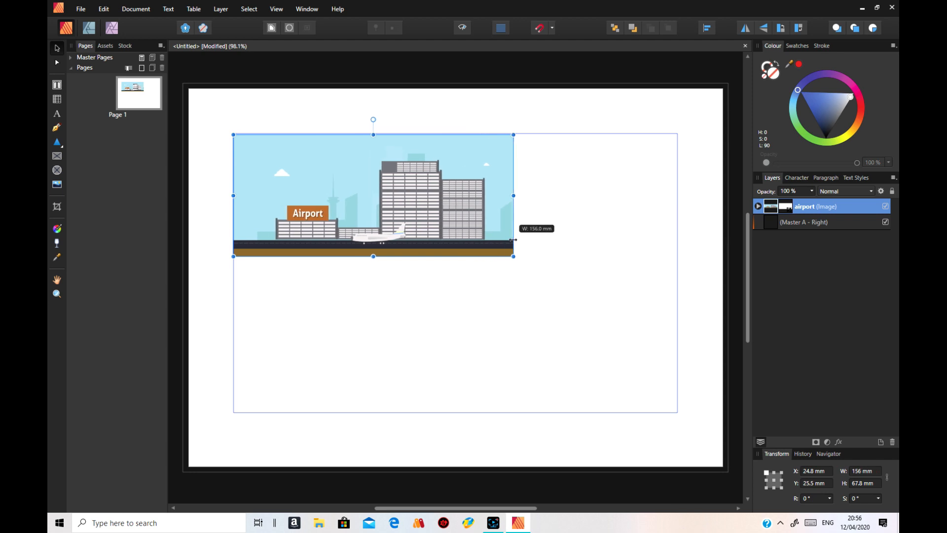
{"action": "left_click", "coordinate": [624, 260]}
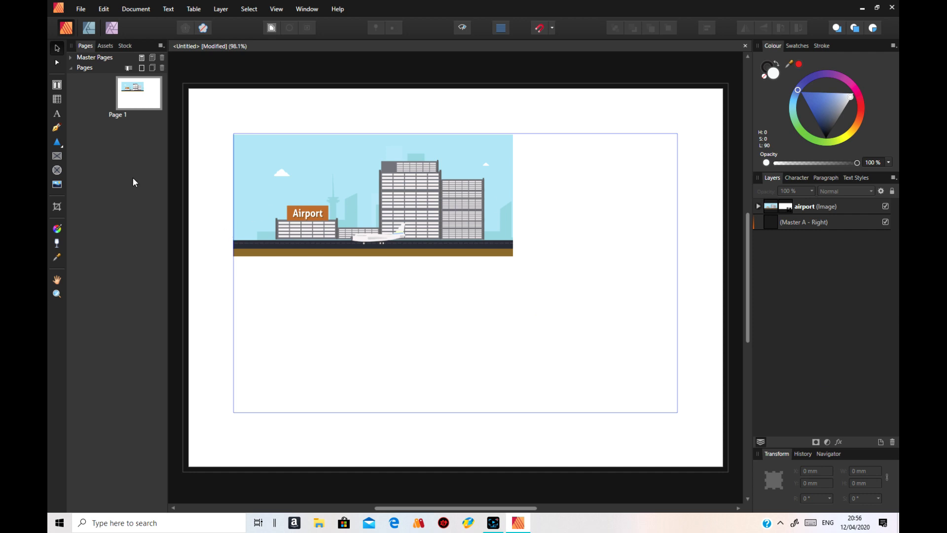
- Switch to the Photo persona and erase the airport image's right part along a diagonal edge through the tall building
{"action": "left_click", "coordinate": [113, 29]}
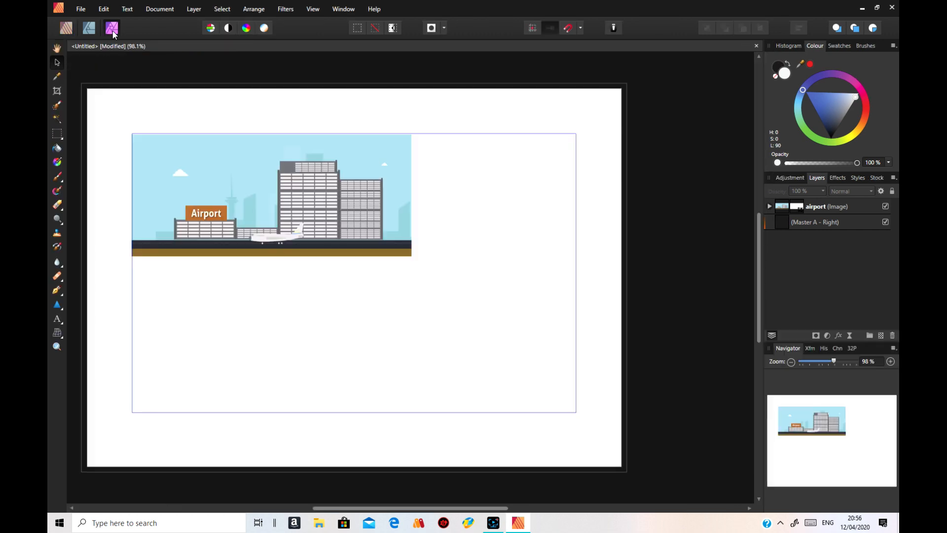
{"action": "left_click", "coordinate": [212, 189]}
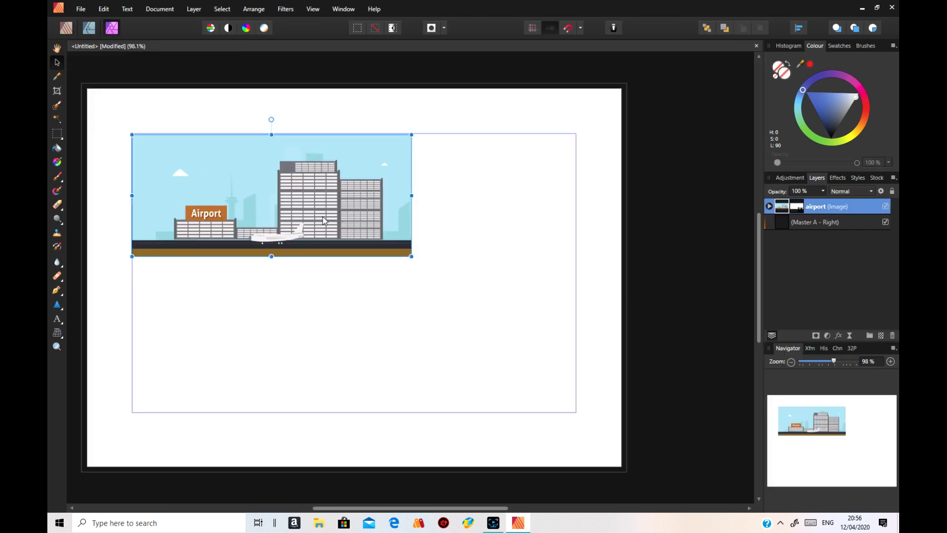
{"action": "left_click", "coordinate": [57, 206]}
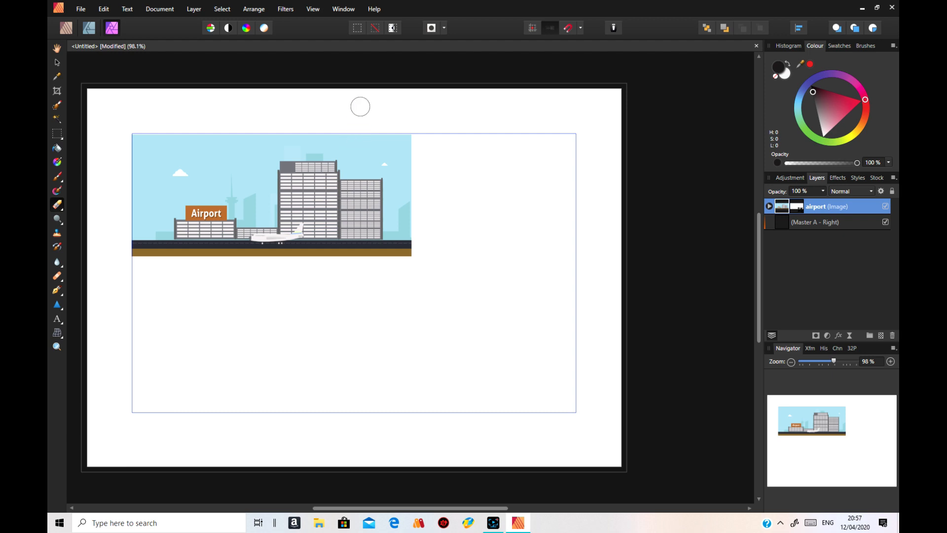
{"action": "left_click", "coordinate": [351, 141]}
{"action": "left_click_drag", "start_coordinate": [352, 142], "coordinate": [328, 255]}
{"action": "mouse_move", "coordinate": [372, 174]}
{"action": "left_mouse_down"}
{"action": "mouse_move", "coordinate": [365, 140]}
{"action": "mouse_move", "coordinate": [411, 135]}
{"action": "mouse_move", "coordinate": [402, 260]}
{"action": "mouse_move", "coordinate": [430, 252]}
{"action": "mouse_move", "coordinate": [348, 257]}
{"action": "mouse_move", "coordinate": [367, 193]}
{"action": "mouse_move", "coordinate": [364, 151]}
{"action": "mouse_move", "coordinate": [348, 230]}
{"action": "mouse_move", "coordinate": [404, 241]}
{"action": "mouse_move", "coordinate": [373, 223]}
{"action": "mouse_move", "coordinate": [392, 228]}
{"action": "mouse_move", "coordinate": [382, 197]}
{"action": "mouse_move", "coordinate": [390, 150]}
{"action": "mouse_move", "coordinate": [401, 166]}
{"action": "mouse_move", "coordinate": [395, 201]}
{"action": "mouse_move", "coordinate": [375, 211]}
{"action": "mouse_move", "coordinate": [383, 210]}
{"action": "mouse_move", "coordinate": [371, 180]}
{"action": "mouse_move", "coordinate": [384, 151]}
{"action": "mouse_move", "coordinate": [367, 150]}
{"action": "mouse_move", "coordinate": [360, 163]}
{"action": "mouse_move", "coordinate": [353, 140]}
{"action": "mouse_move", "coordinate": [347, 211]}
{"action": "mouse_move", "coordinate": [356, 285]}
{"action": "mouse_move", "coordinate": [434, 196]}
{"action": "mouse_move", "coordinate": [416, 176]}
{"action": "mouse_move", "coordinate": [361, 163]}
{"action": "mouse_move", "coordinate": [358, 134]}
{"action": "mouse_move", "coordinate": [328, 232]}
{"action": "left_mouse_up"}
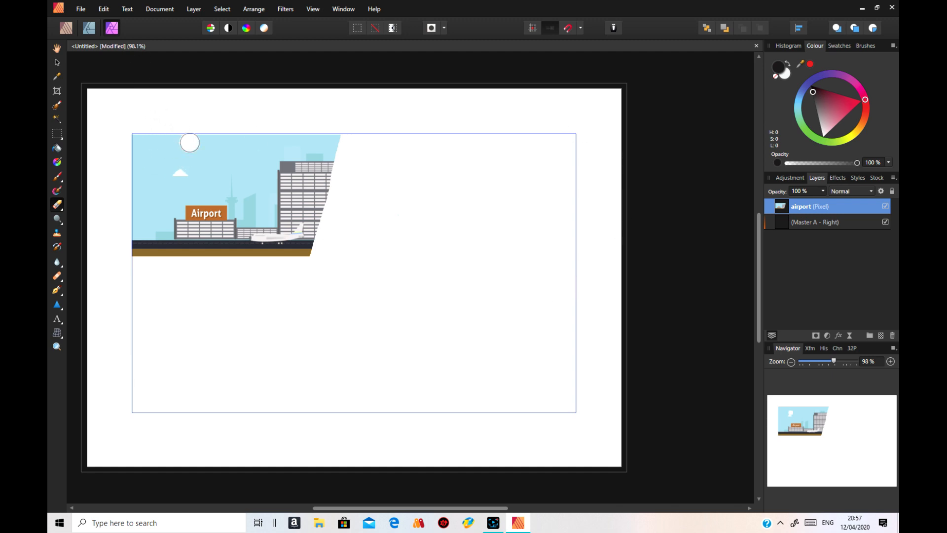
- Place warehouse.PNG from the Desktop within the margins in the Publisher persona and stretch it to the lower margin, about 246.4 × 154.4 mm
{"action": "left_click", "coordinate": [66, 29]}
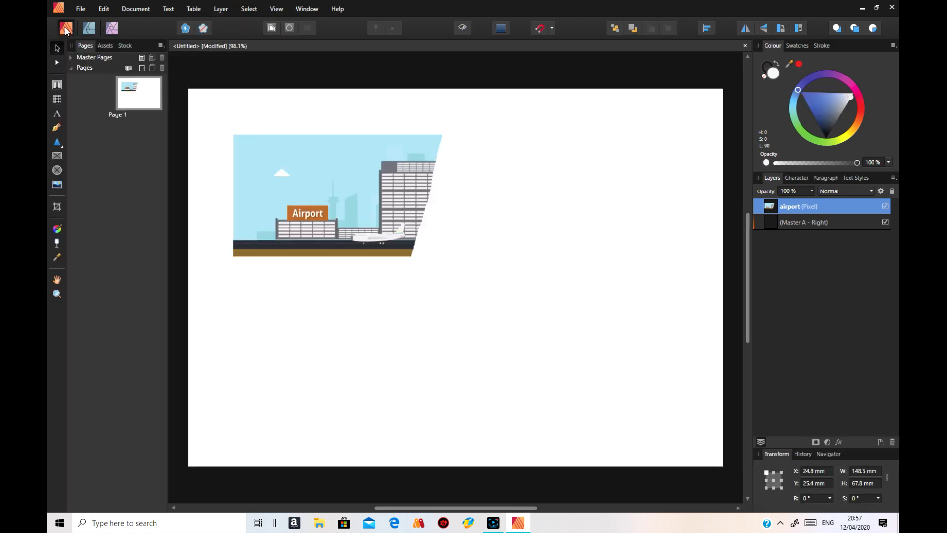
{"action": "left_click", "coordinate": [351, 343]}
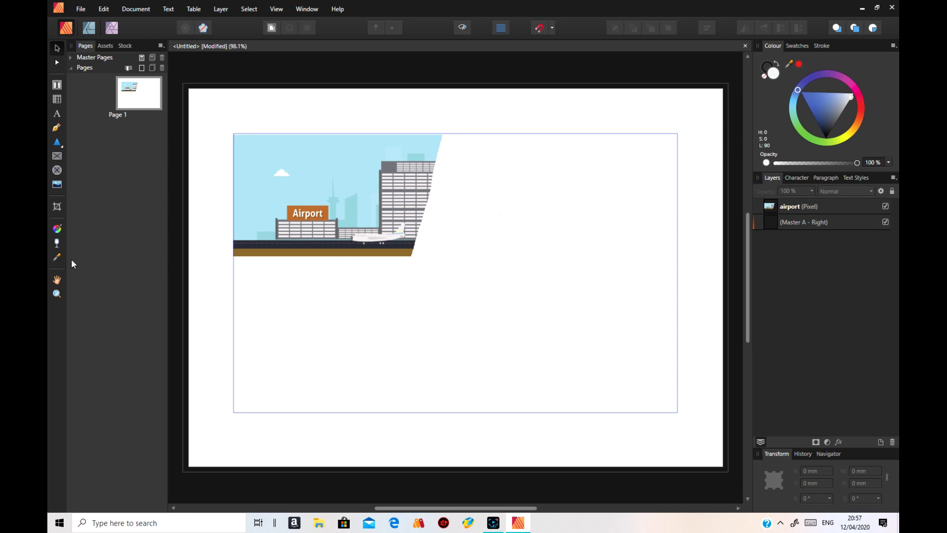
{"action": "left_click", "coordinate": [54, 188]}
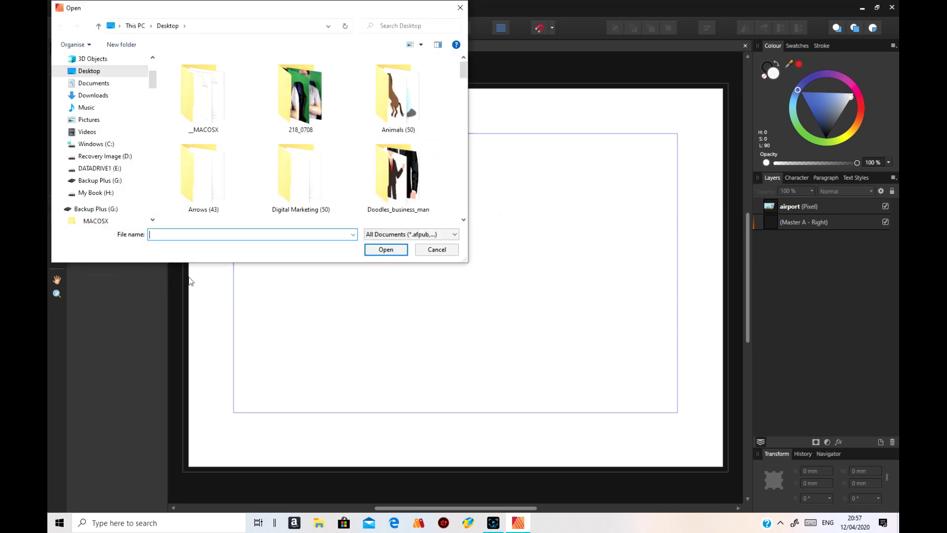
{"action": "left_click_drag", "start_coordinate": [462, 72], "coordinate": [467, 215]}
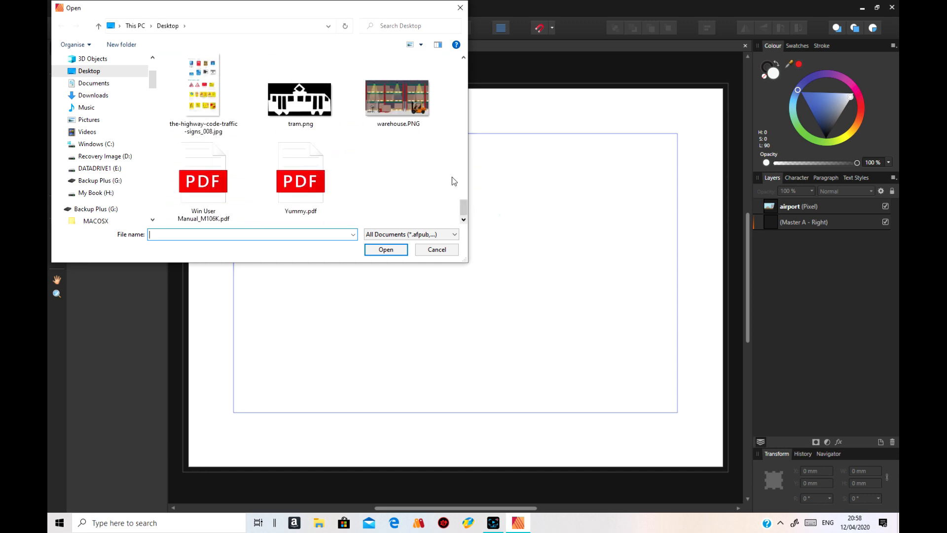
{"action": "left_click", "coordinate": [404, 110]}
{"action": "left_click", "coordinate": [387, 250]}
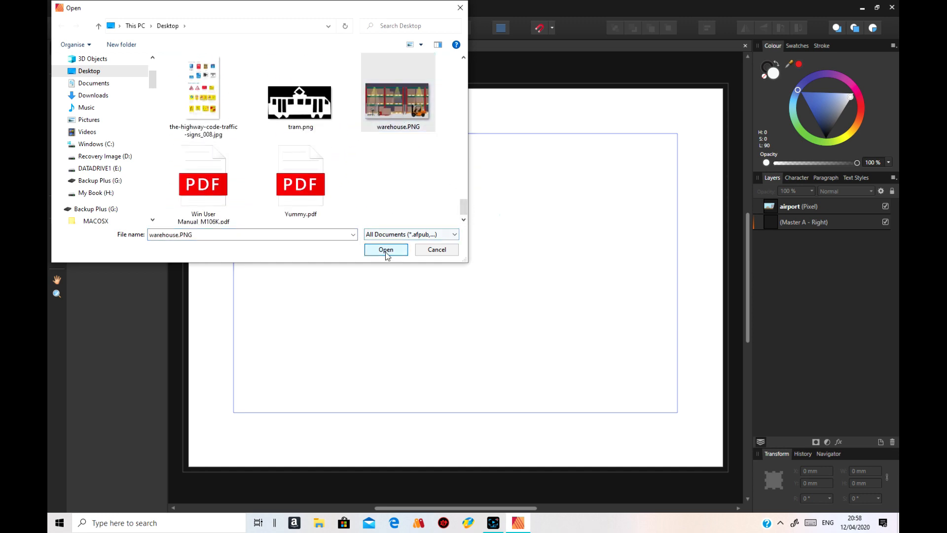
{"action": "left_click_drag", "start_coordinate": [233, 135], "coordinate": [594, 451]}
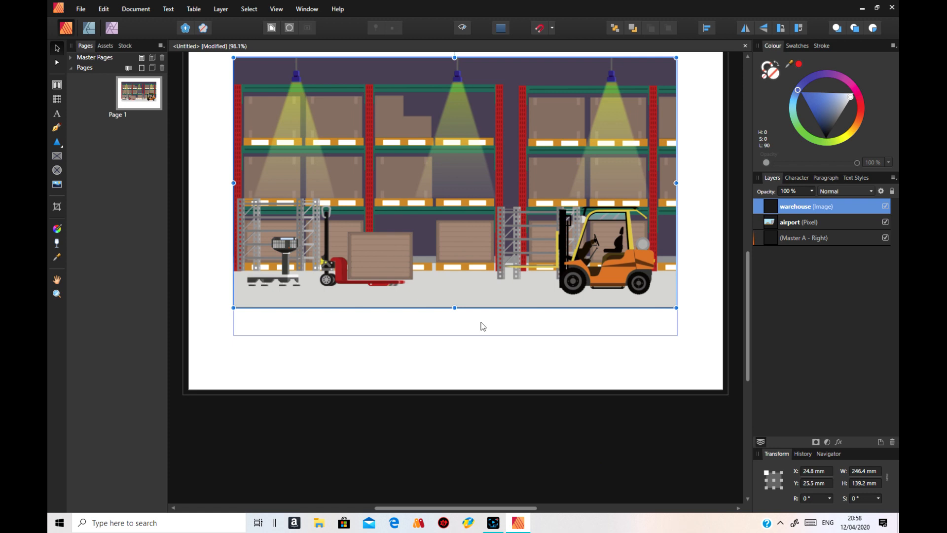
{"action": "left_click_drag", "start_coordinate": [454, 308], "coordinate": [455, 335]}
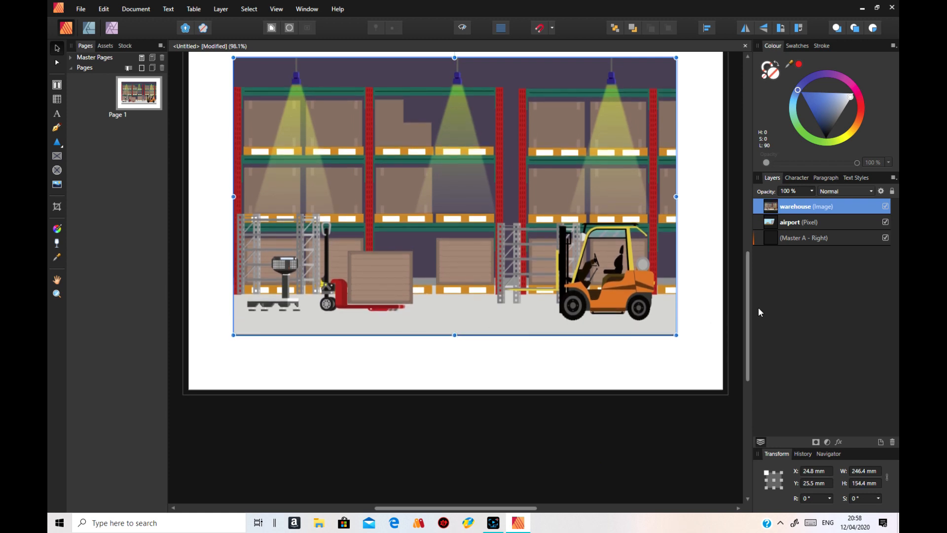
- Narrow the warehouse image to about 171.9 mm wide and fit it against the left, upper and lower margins, about 155.3 mm high
{"action": "scroll", "coordinate": [750, 308], "scroll_direction": "up", "scroll_amount": 1}
{"action": "scroll", "coordinate": [751, 309], "scroll_direction": "up", "scroll_amount": 2}
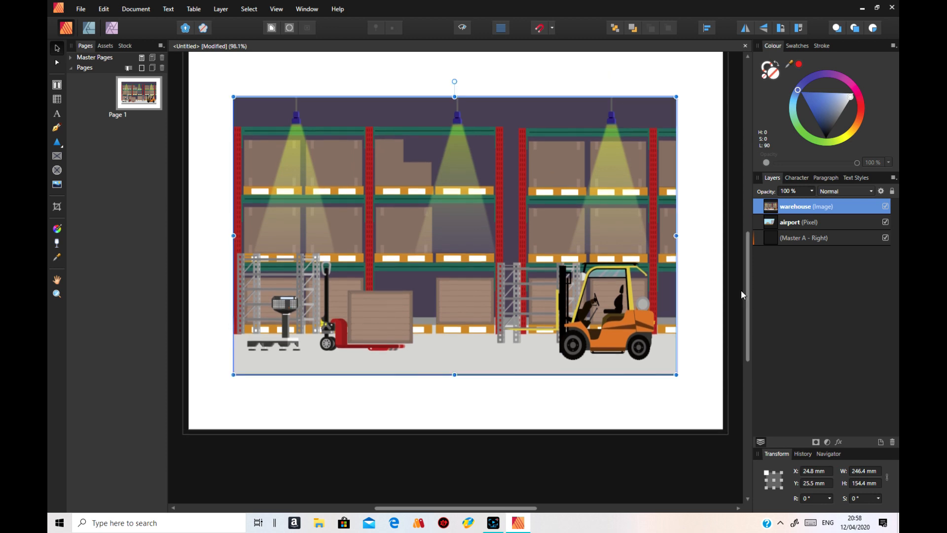
{"action": "left_click_drag", "start_coordinate": [678, 235], "coordinate": [542, 235]}
{"action": "left_click", "coordinate": [594, 259]}
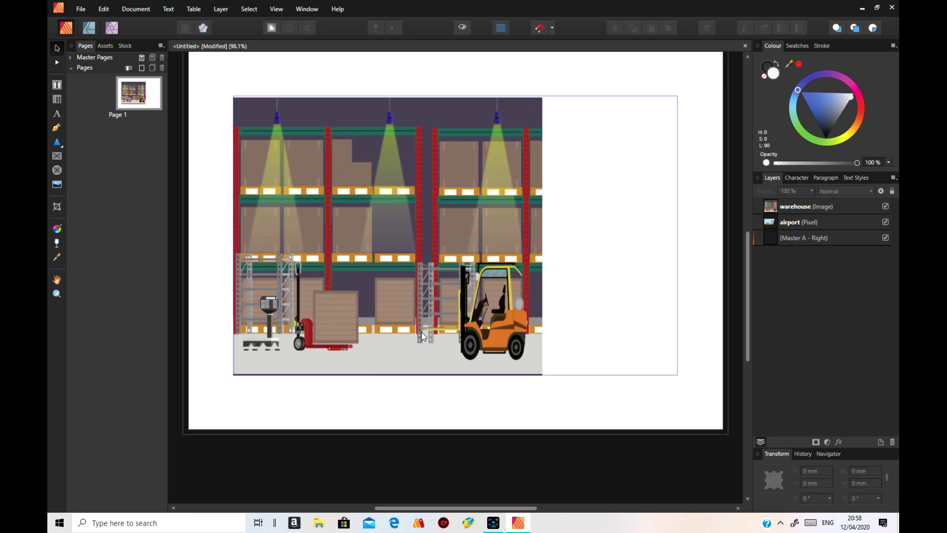
{"action": "left_click", "coordinate": [387, 353]}
{"action": "mouse_move", "coordinate": [382, 345]}
{"action": "left_mouse_down"}
{"action": "mouse_move", "coordinate": [381, 338]}
{"action": "mouse_move", "coordinate": [393, 359]}
{"action": "mouse_move", "coordinate": [388, 340]}
{"action": "left_mouse_up"}
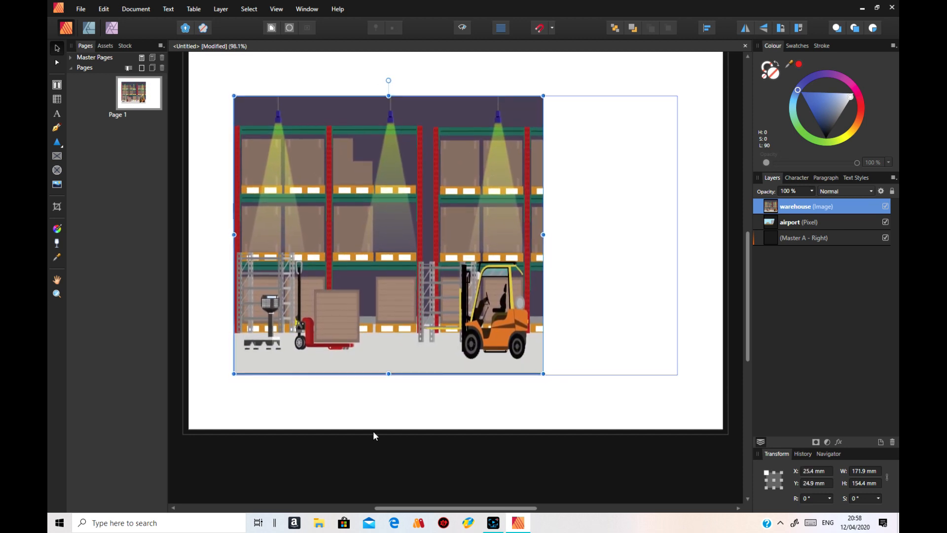
{"action": "left_click_drag", "start_coordinate": [388, 375], "coordinate": [388, 377]}
{"action": "left_click", "coordinate": [558, 316]}
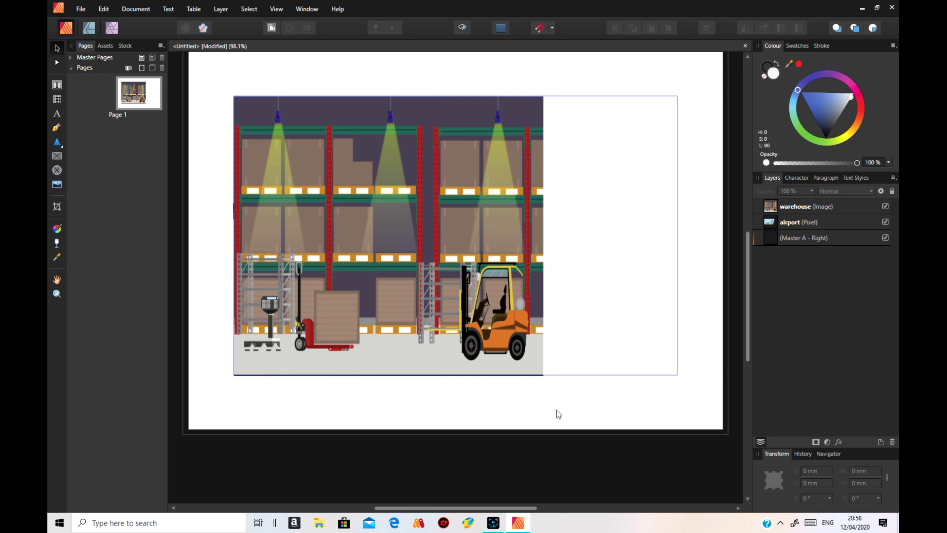
{"action": "left_click", "coordinate": [482, 363]}
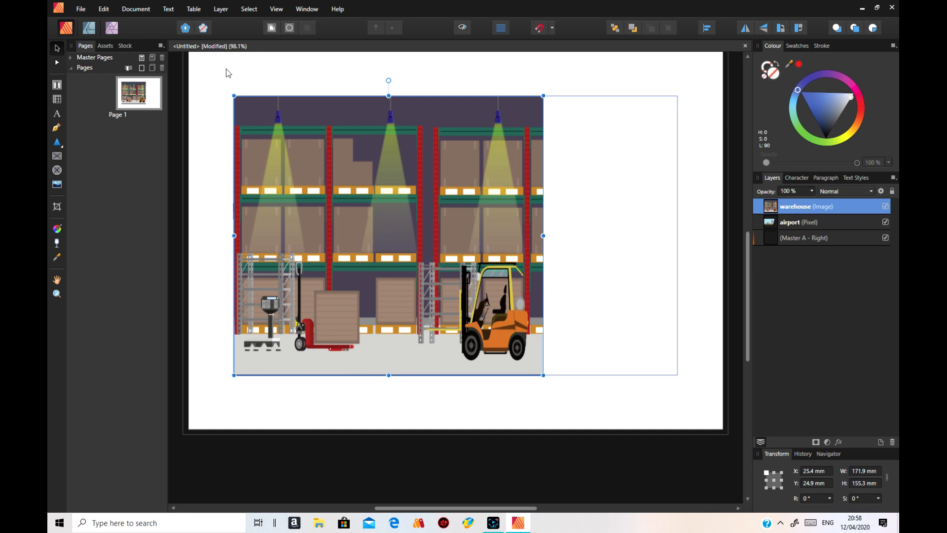
- Switch to the Photo persona and erase the warehouse image along the airport picture's diagonal and lower edges, leaving a narrow gap
{"action": "left_click", "coordinate": [112, 29]}
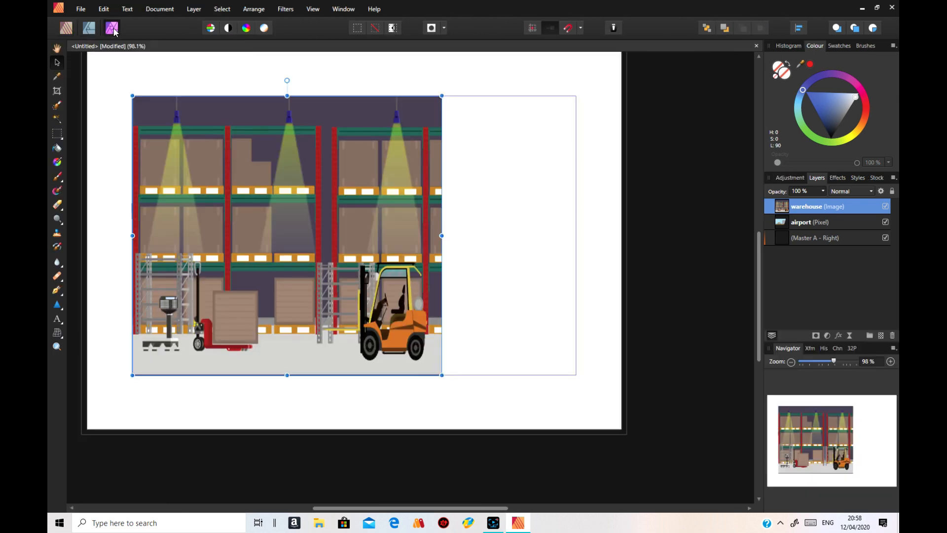
{"action": "left_click", "coordinate": [57, 205]}
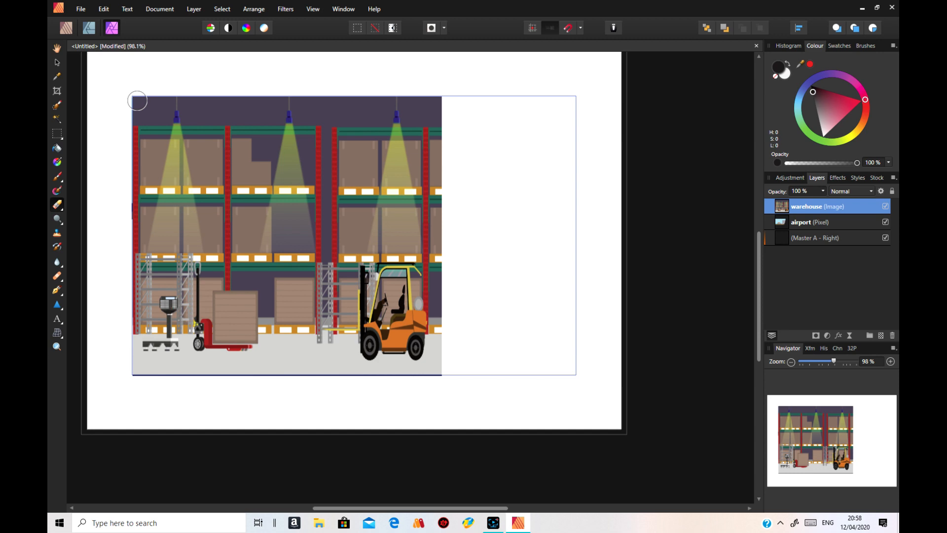
{"action": "mouse_move", "coordinate": [141, 102]}
{"action": "left_mouse_down"}
{"action": "mouse_move", "coordinate": [135, 216]}
{"action": "mouse_move", "coordinate": [159, 218]}
{"action": "mouse_move", "coordinate": [152, 220]}
{"action": "mouse_move", "coordinate": [308, 216]}
{"action": "mouse_move", "coordinate": [344, 103]}
{"action": "mouse_move", "coordinate": [169, 94]}
{"action": "mouse_move", "coordinate": [146, 119]}
{"action": "mouse_move", "coordinate": [140, 190]}
{"action": "mouse_move", "coordinate": [157, 205]}
{"action": "mouse_move", "coordinate": [302, 198]}
{"action": "mouse_move", "coordinate": [254, 206]}
{"action": "left_mouse_up"}
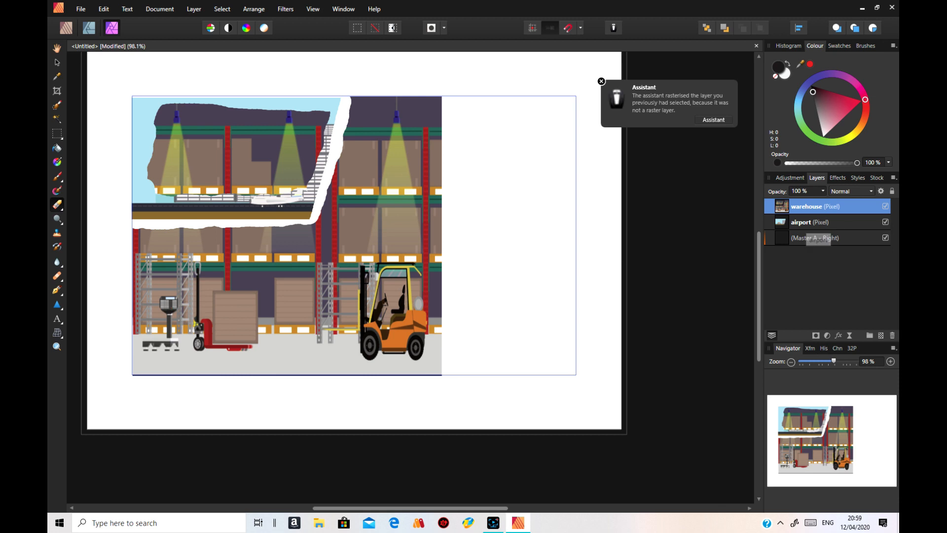
- Hide the airport layer, erase the leftover warehouse pixels covering its area, and show the airport layer again
{"action": "left_click", "coordinate": [885, 222]}
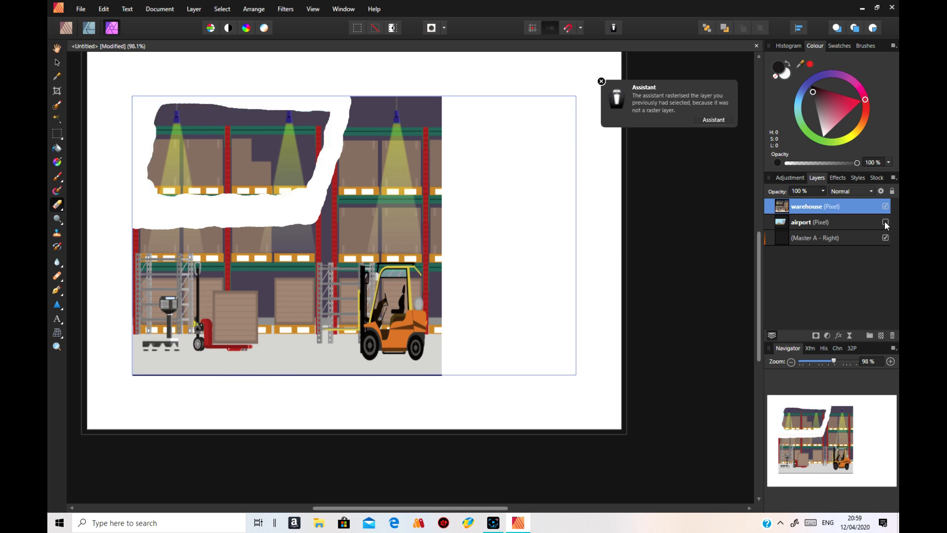
{"action": "mouse_move", "coordinate": [327, 110]}
{"action": "left_mouse_down"}
{"action": "mouse_move", "coordinate": [163, 111]}
{"action": "mouse_move", "coordinate": [159, 137]}
{"action": "mouse_move", "coordinate": [172, 123]}
{"action": "mouse_move", "coordinate": [214, 113]}
{"action": "mouse_move", "coordinate": [198, 98]}
{"action": "mouse_move", "coordinate": [148, 121]}
{"action": "mouse_move", "coordinate": [183, 130]}
{"action": "mouse_move", "coordinate": [138, 120]}
{"action": "mouse_move", "coordinate": [227, 142]}
{"action": "mouse_move", "coordinate": [200, 118]}
{"action": "mouse_move", "coordinate": [183, 124]}
{"action": "mouse_move", "coordinate": [247, 118]}
{"action": "mouse_move", "coordinate": [251, 130]}
{"action": "mouse_move", "coordinate": [314, 121]}
{"action": "mouse_move", "coordinate": [319, 132]}
{"action": "mouse_move", "coordinate": [321, 125]}
{"action": "mouse_move", "coordinate": [298, 166]}
{"action": "mouse_move", "coordinate": [273, 168]}
{"action": "left_mouse_up"}
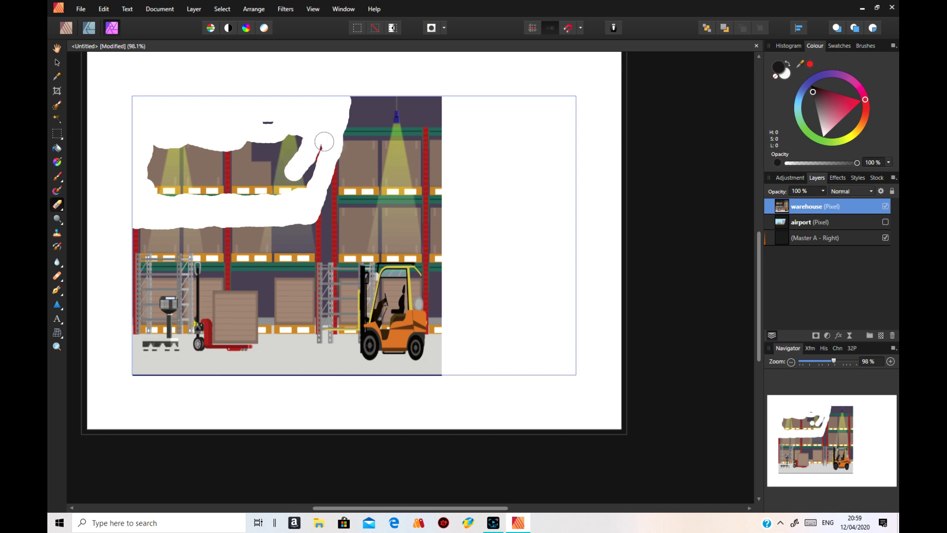
{"action": "mouse_move", "coordinate": [320, 148]}
{"action": "left_mouse_down"}
{"action": "mouse_move", "coordinate": [295, 187]}
{"action": "mouse_move", "coordinate": [243, 179]}
{"action": "mouse_move", "coordinate": [174, 201]}
{"action": "left_mouse_up"}
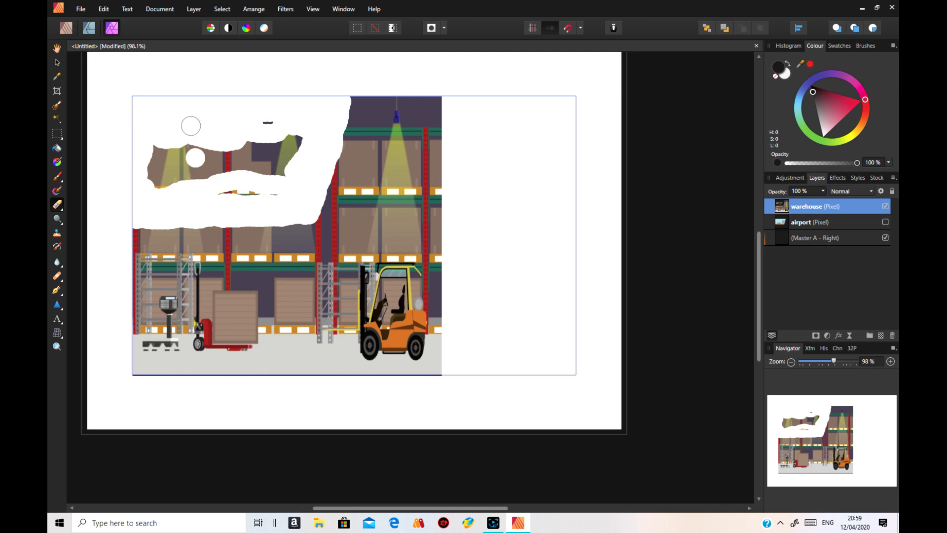
{"action": "left_click", "coordinate": [279, 238]}
{"action": "mouse_move", "coordinate": [294, 191]}
{"action": "left_mouse_down"}
{"action": "mouse_move", "coordinate": [208, 192]}
{"action": "mouse_move", "coordinate": [142, 164]}
{"action": "mouse_move", "coordinate": [153, 149]}
{"action": "mouse_move", "coordinate": [252, 124]}
{"action": "mouse_move", "coordinate": [304, 136]}
{"action": "mouse_move", "coordinate": [290, 153]}
{"action": "mouse_move", "coordinate": [287, 130]}
{"action": "mouse_move", "coordinate": [288, 182]}
{"action": "mouse_move", "coordinate": [269, 142]}
{"action": "mouse_move", "coordinate": [271, 169]}
{"action": "mouse_move", "coordinate": [280, 154]}
{"action": "mouse_move", "coordinate": [149, 155]}
{"action": "mouse_move", "coordinate": [150, 165]}
{"action": "mouse_move", "coordinate": [198, 170]}
{"action": "mouse_move", "coordinate": [273, 167]}
{"action": "mouse_move", "coordinate": [219, 166]}
{"action": "left_mouse_up"}
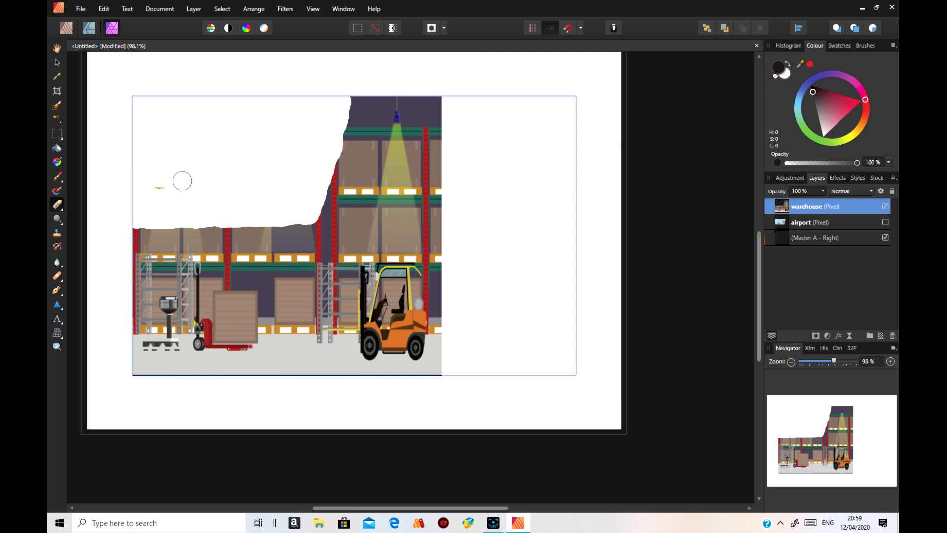
{"action": "left_click", "coordinate": [104, 9]}
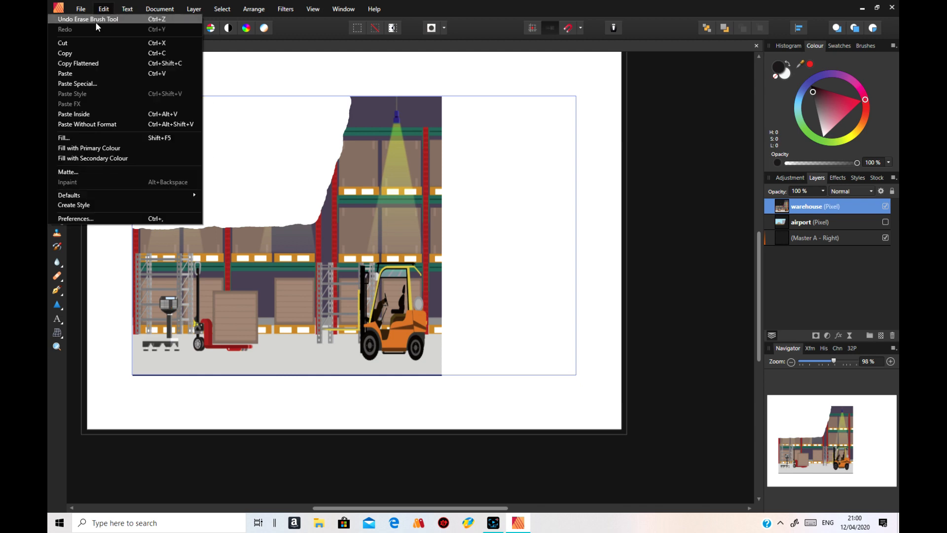
{"action": "left_click", "coordinate": [254, 138]}
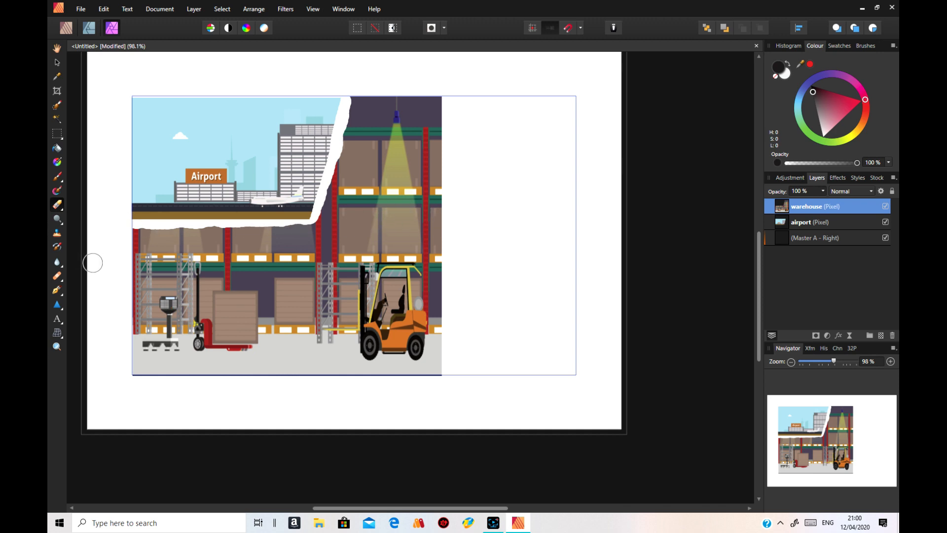
{"action": "left_click", "coordinate": [427, 220]}
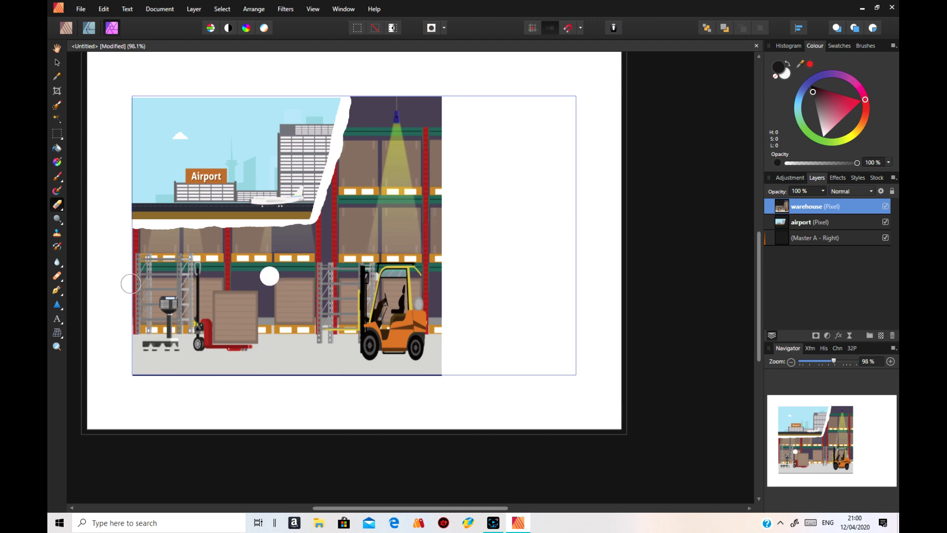
- Narrow the warehouse image slightly from its right side to tighten the diagonal gap beside the airport
{"action": "left_click", "coordinate": [58, 65]}
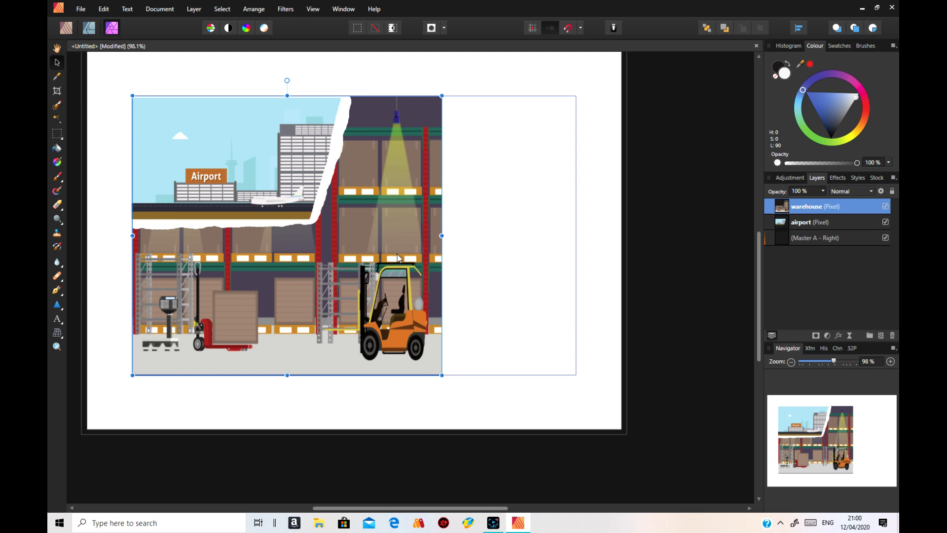
{"action": "left_click_drag", "start_coordinate": [441, 236], "coordinate": [431, 236]}
{"action": "left_click", "coordinate": [476, 240]}
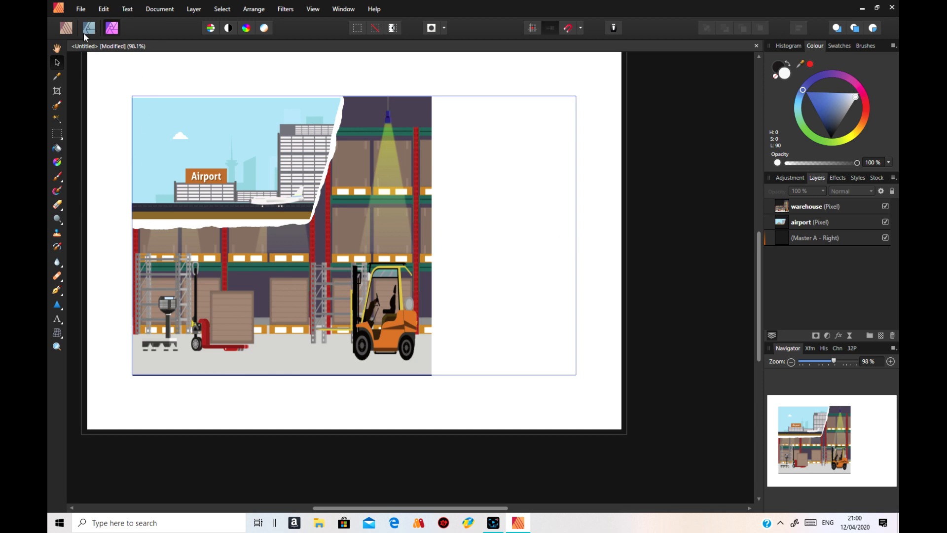
- Return to the Publisher persona and place two copies of Living room.PNG beside the warehouse, about 86.7 × 48.7 mm and 41.9 × 23.5 mm
{"action": "left_click", "coordinate": [66, 29]}
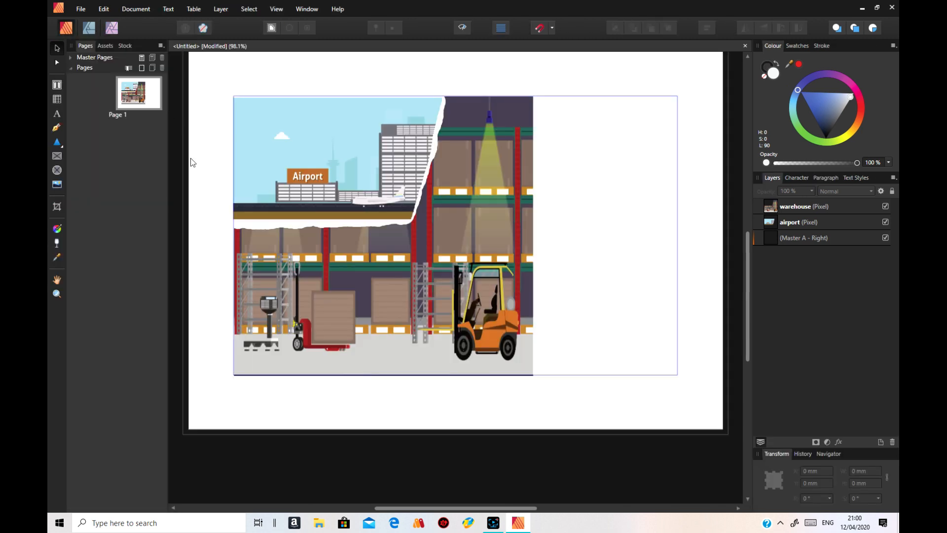
{"action": "left_click", "coordinate": [56, 187]}
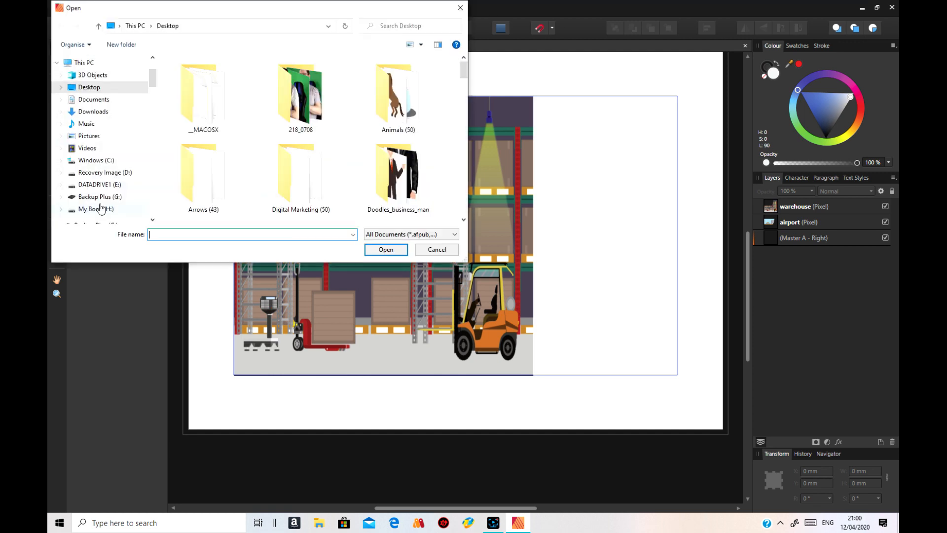
{"action": "left_click_drag", "start_coordinate": [465, 72], "coordinate": [448, 157]}
{"action": "left_click", "coordinate": [398, 140]}
{"action": "double_click", "coordinate": [397, 139]}
{"action": "left_click", "coordinate": [579, 234]}
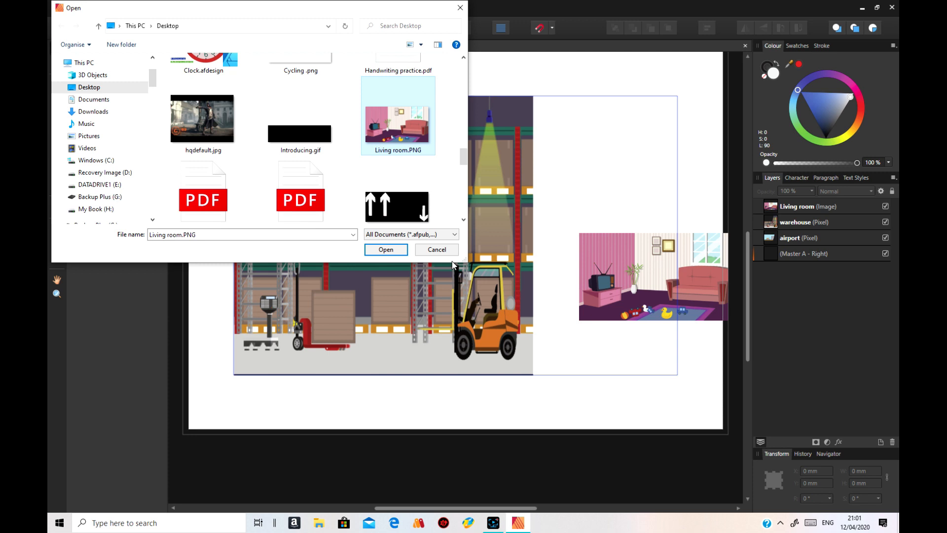
{"action": "left_click", "coordinate": [616, 268]}
{"action": "left_click", "coordinate": [380, 248]}
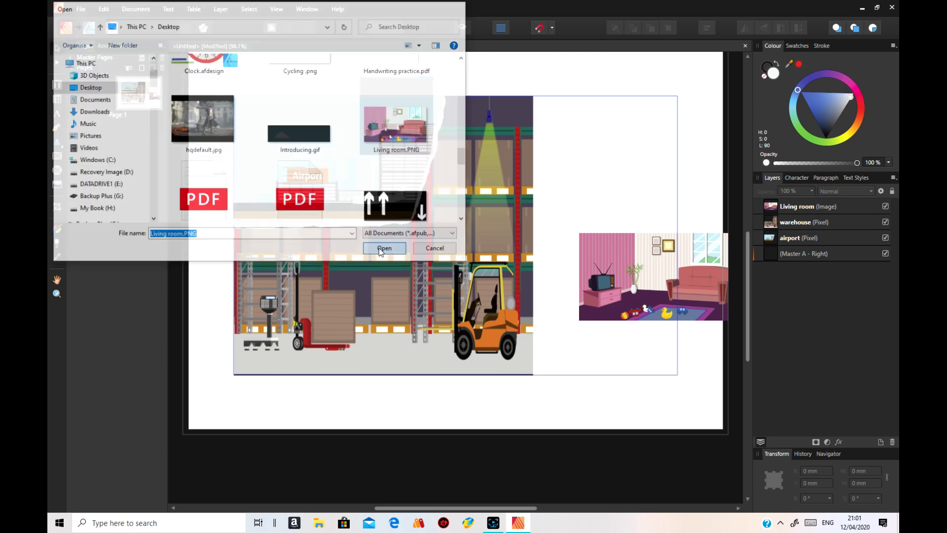
{"action": "left_click", "coordinate": [595, 182]}
- Delete the larger living room copy and enlarge the remaining one to about 77.5 × 43.5 mm
{"action": "right_click", "coordinate": [605, 280]}
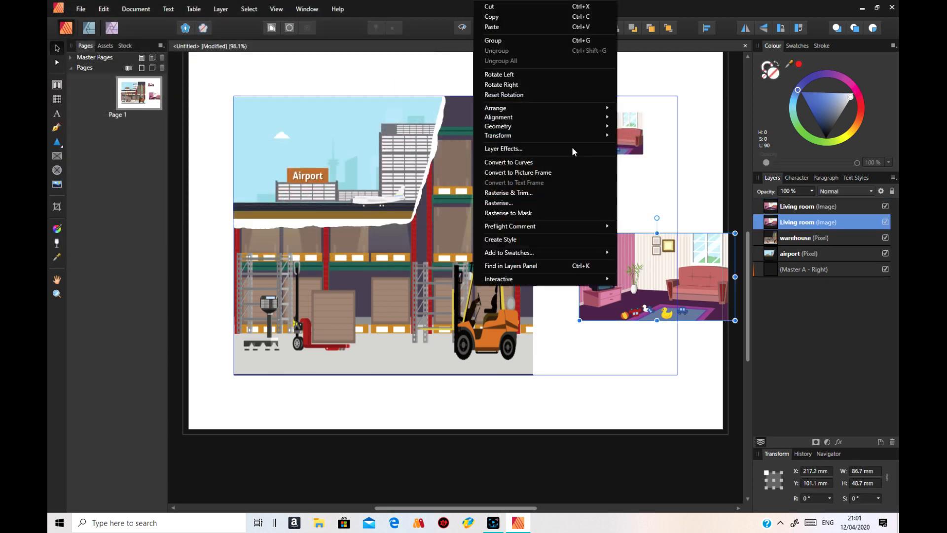
{"action": "left_click", "coordinate": [101, 10]}
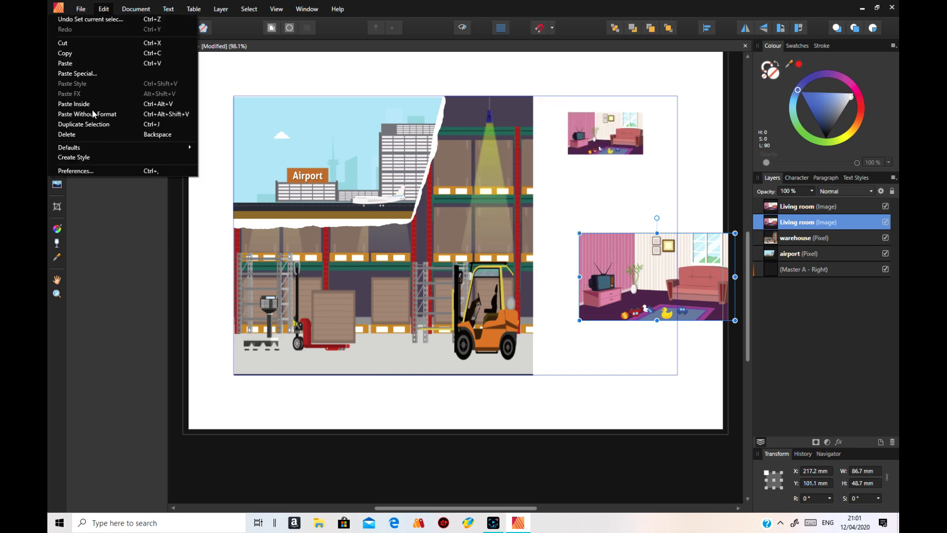
{"action": "left_click", "coordinate": [88, 135]}
{"action": "left_click", "coordinate": [602, 139]}
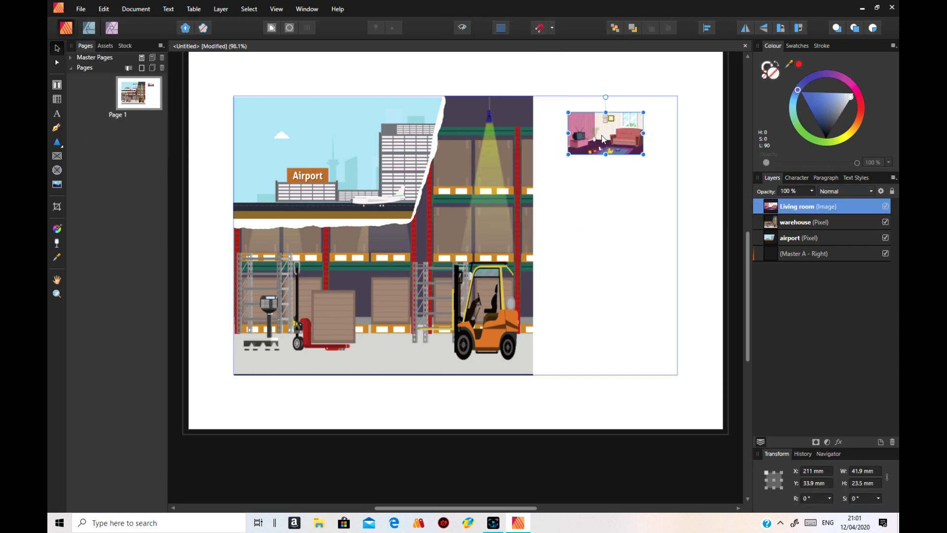
{"action": "left_click_drag", "start_coordinate": [643, 155], "coordinate": [708, 191]}
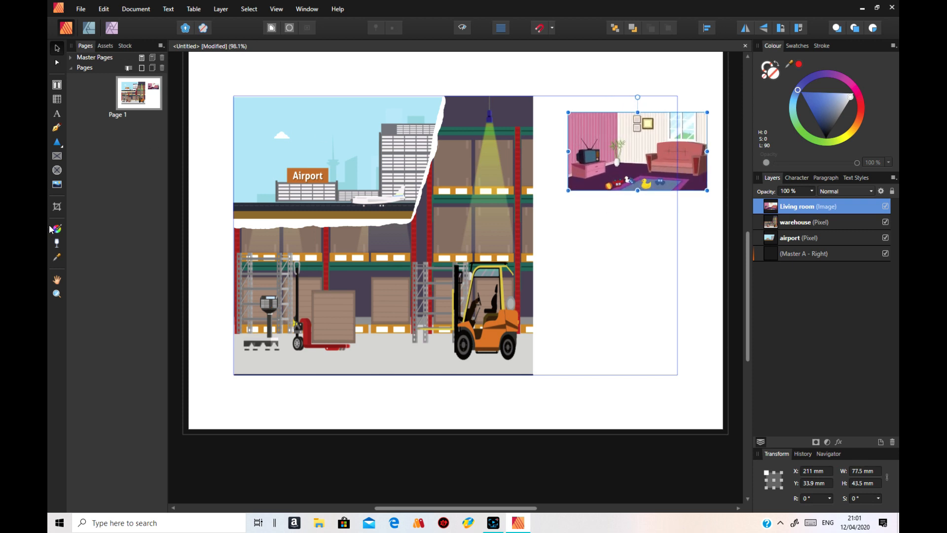
- Crop the living room image from the right through the wall pictures, leaving it about 46.2 × 43.5 mm
{"action": "left_click", "coordinate": [57, 206]}
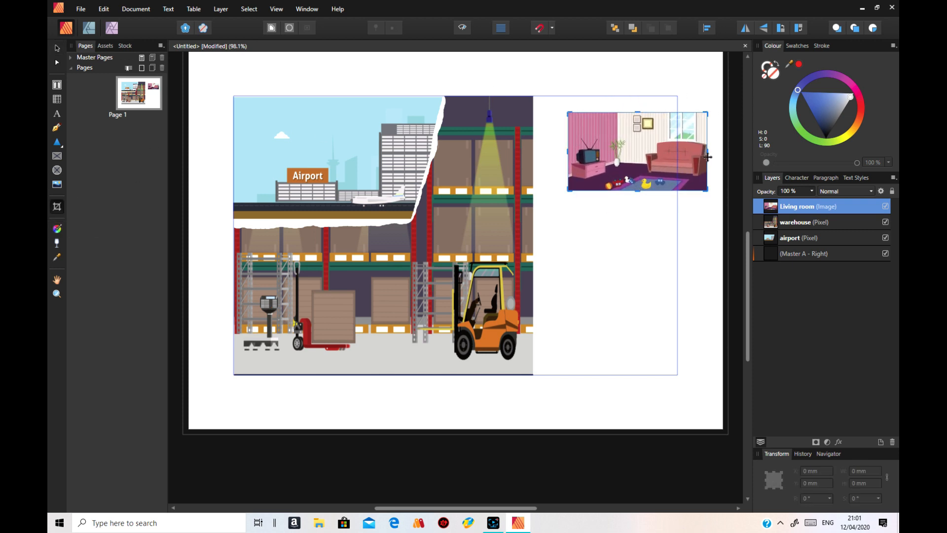
{"action": "left_click_drag", "start_coordinate": [707, 151], "coordinate": [652, 160]}
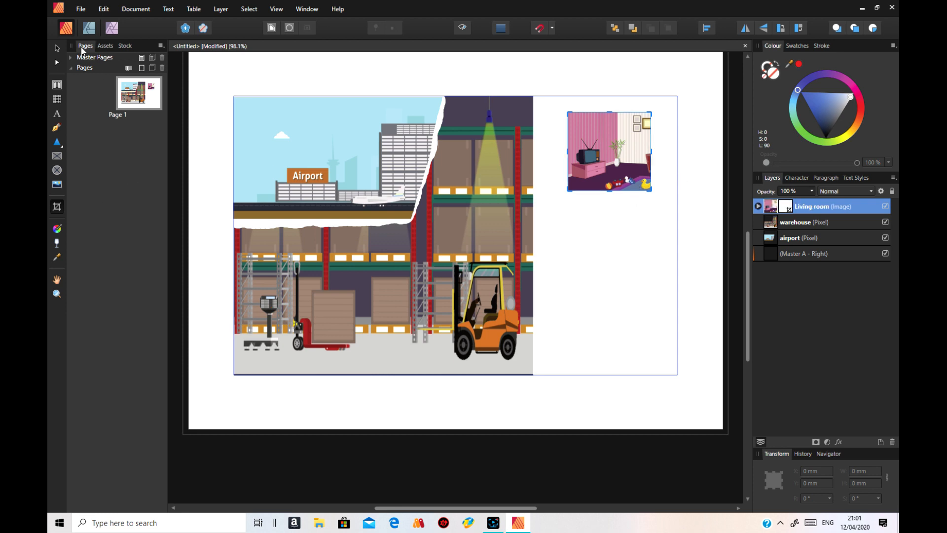
{"action": "left_click", "coordinate": [56, 46]}
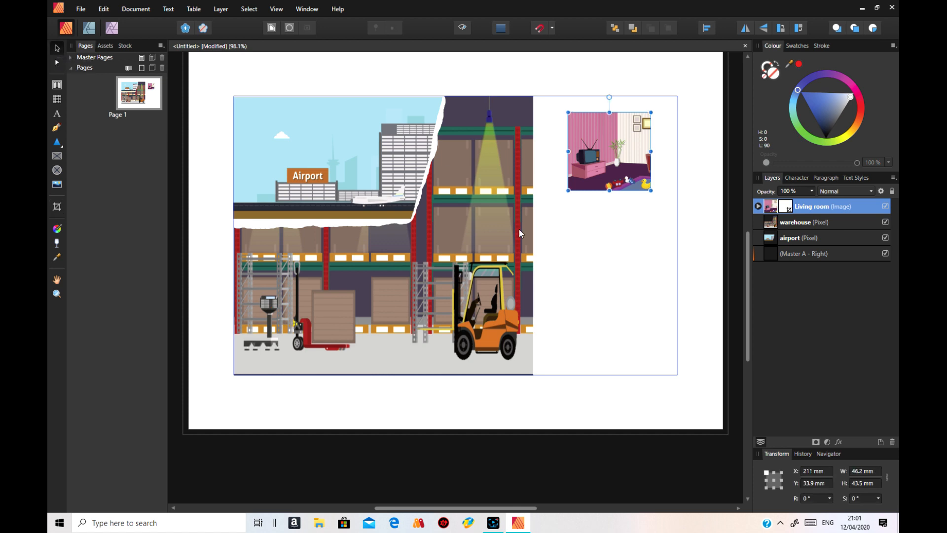
- Stretch the living room image to fill the space beside the warehouse, about 77.5 × 154.6 mm, leaving a narrow white gap
{"action": "left_click_drag", "start_coordinate": [609, 190], "coordinate": [612, 368]}
{"action": "left_click_drag", "start_coordinate": [652, 244], "coordinate": [678, 244]}
{"action": "left_click_drag", "start_coordinate": [623, 113], "coordinate": [623, 98]}
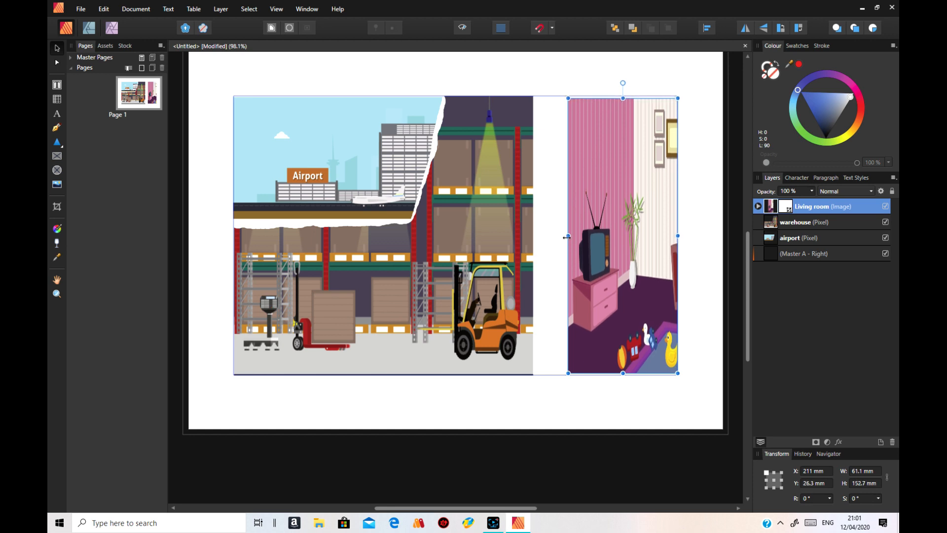
{"action": "left_click_drag", "start_coordinate": [569, 236], "coordinate": [536, 240]}
{"action": "left_click_drag", "start_coordinate": [607, 98], "coordinate": [607, 96]}
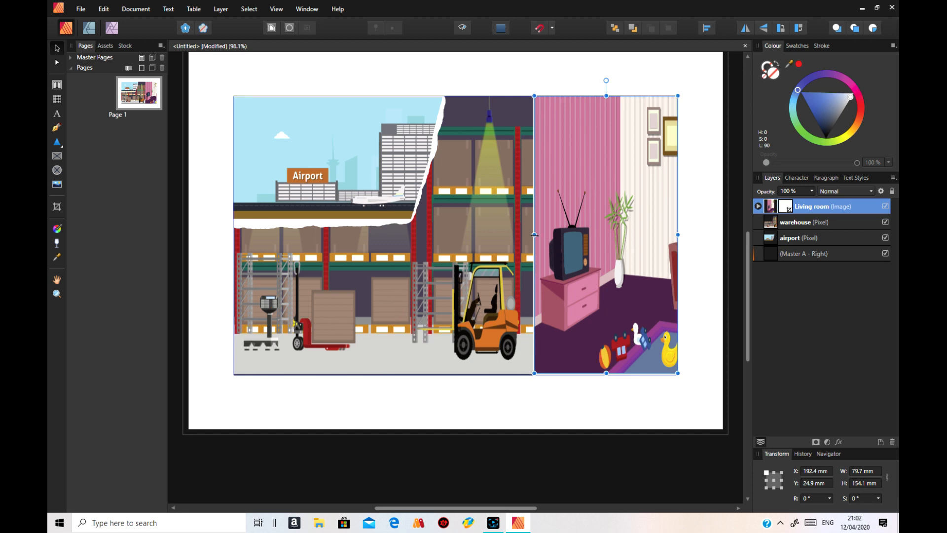
{"action": "left_click_drag", "start_coordinate": [535, 235], "coordinate": [539, 235]}
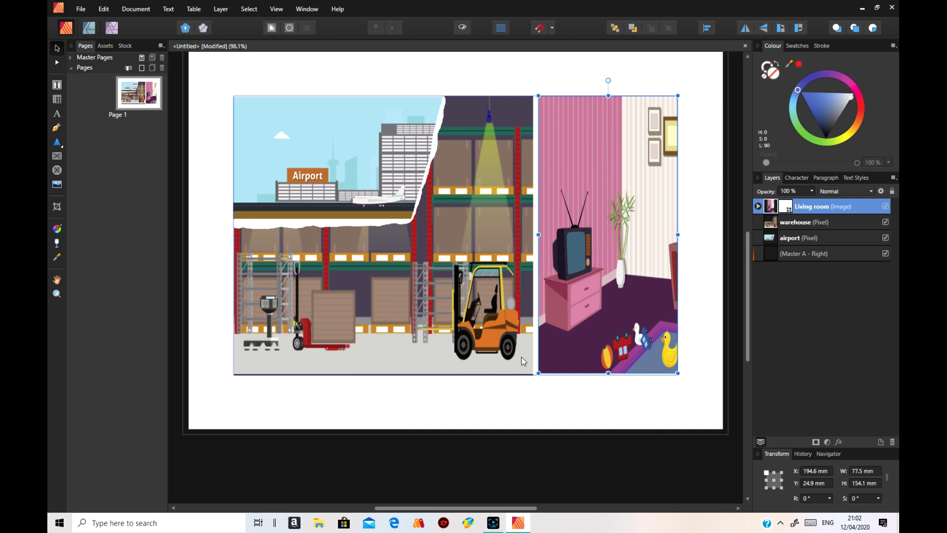
{"action": "left_click_drag", "start_coordinate": [611, 369], "coordinate": [609, 371]}
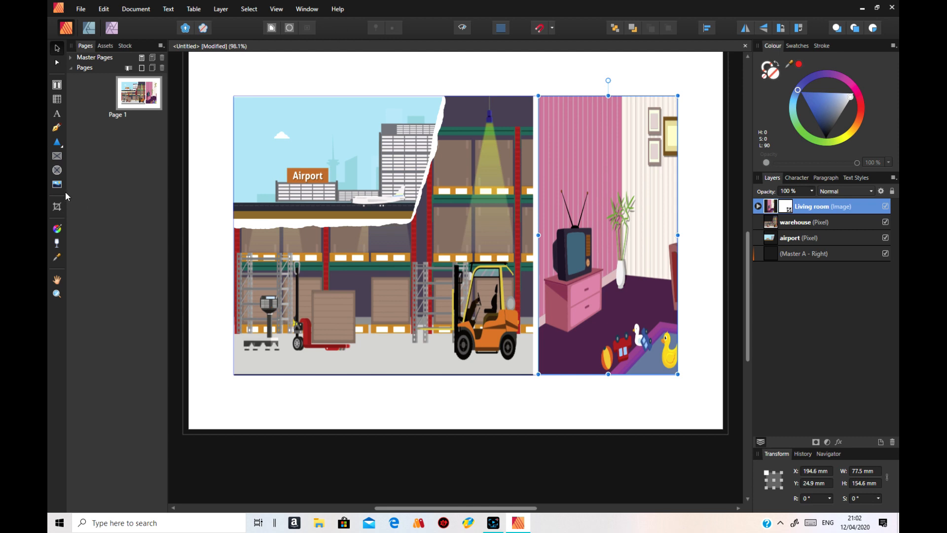
- Activate the Rectangle tool
{"action": "left_click", "coordinate": [57, 143]}
{"action": "left_click", "coordinate": [60, 147]}
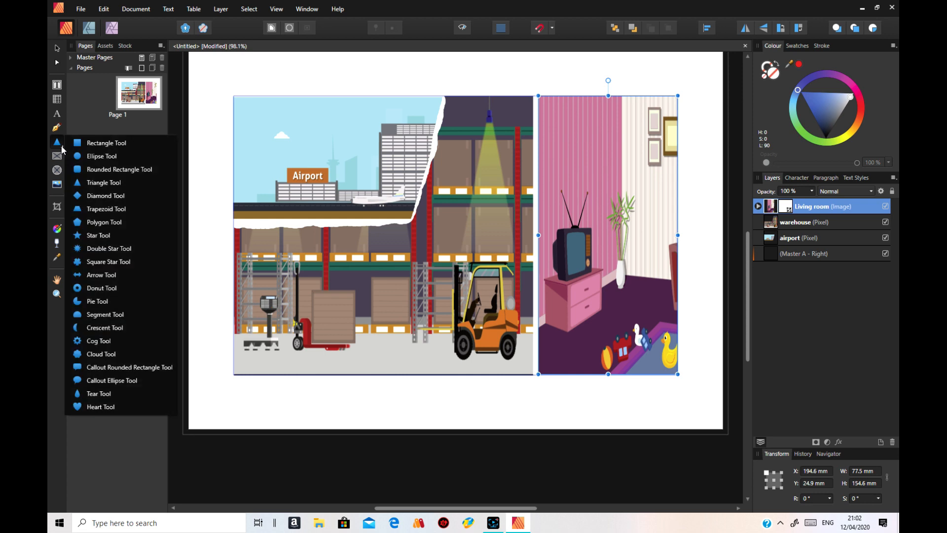
{"action": "left_click", "coordinate": [103, 143]}
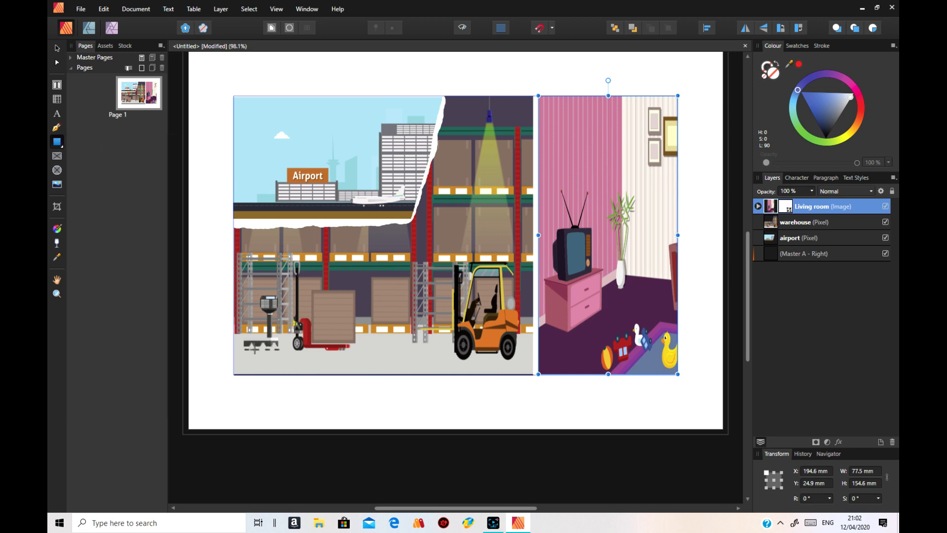
{"action": "left_click", "coordinate": [861, 105]}
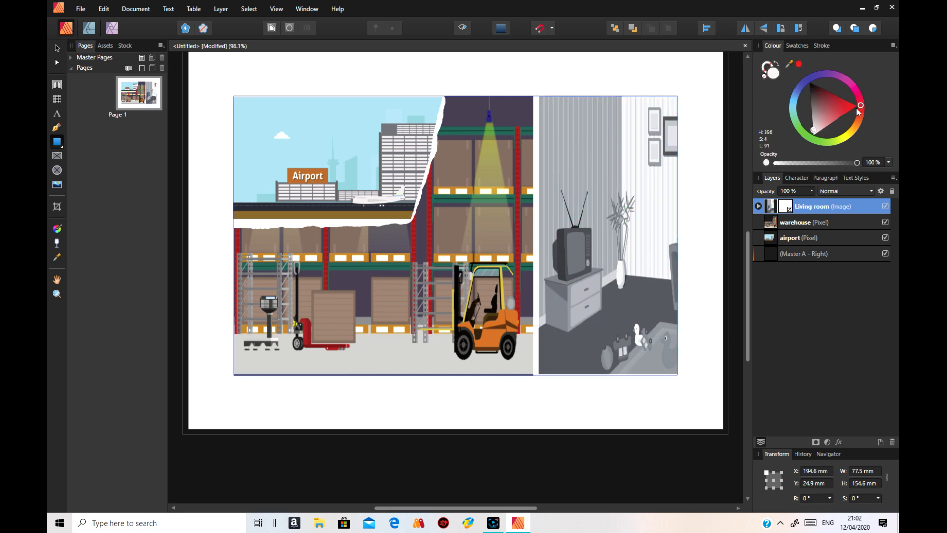
{"action": "left_click", "coordinate": [848, 105]}
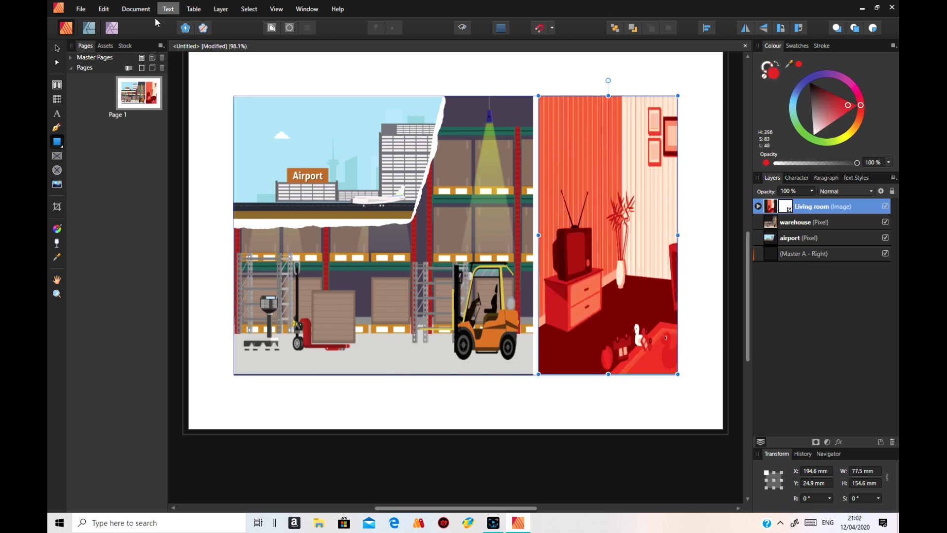
{"action": "left_click", "coordinate": [104, 10]}
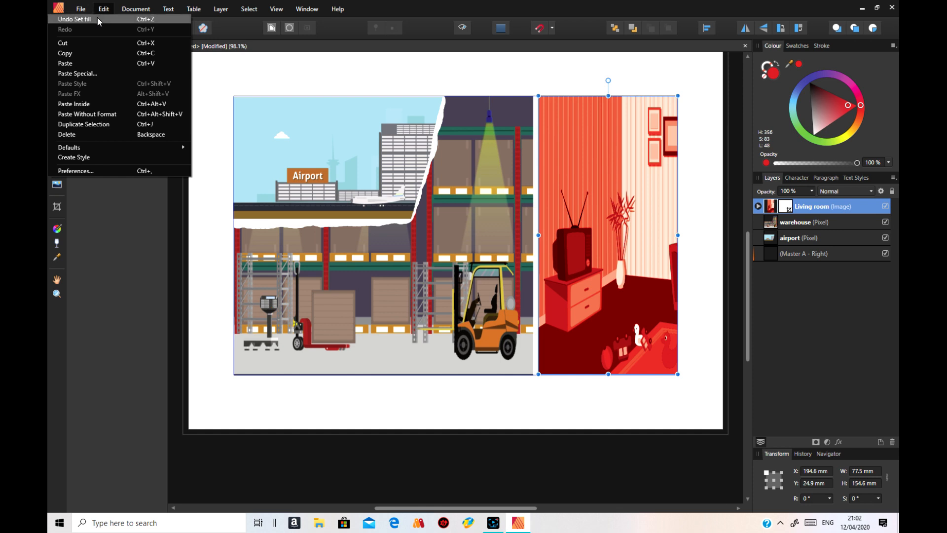
{"action": "left_click", "coordinate": [97, 20]}
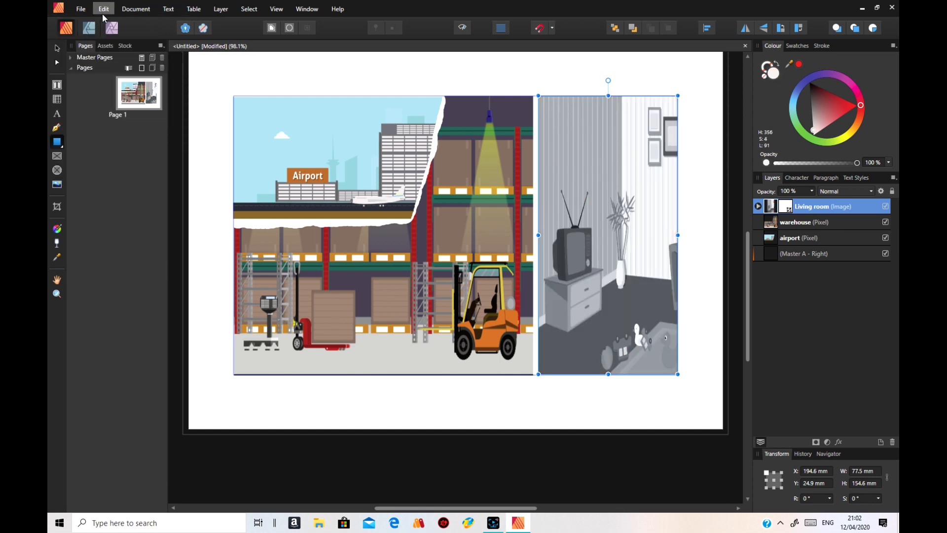
{"action": "left_click", "coordinate": [104, 11]}
{"action": "left_click", "coordinate": [103, 20]}
{"action": "left_click", "coordinate": [103, 10]}
{"action": "left_click", "coordinate": [99, 19]}
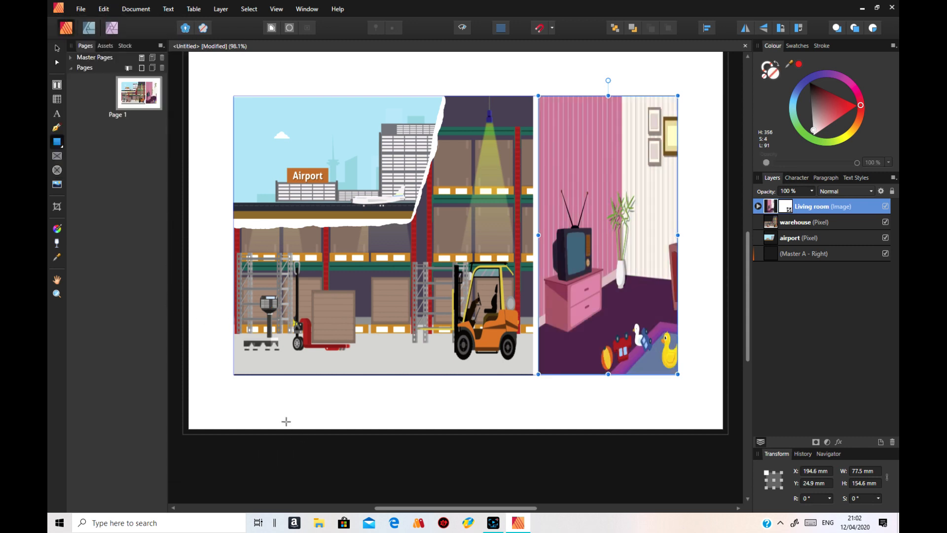
- Draw a rectangle about 146.1 × 9.9 mm below the images and fill it with red
{"action": "left_click_drag", "start_coordinate": [286, 397], "coordinate": [550, 415]}
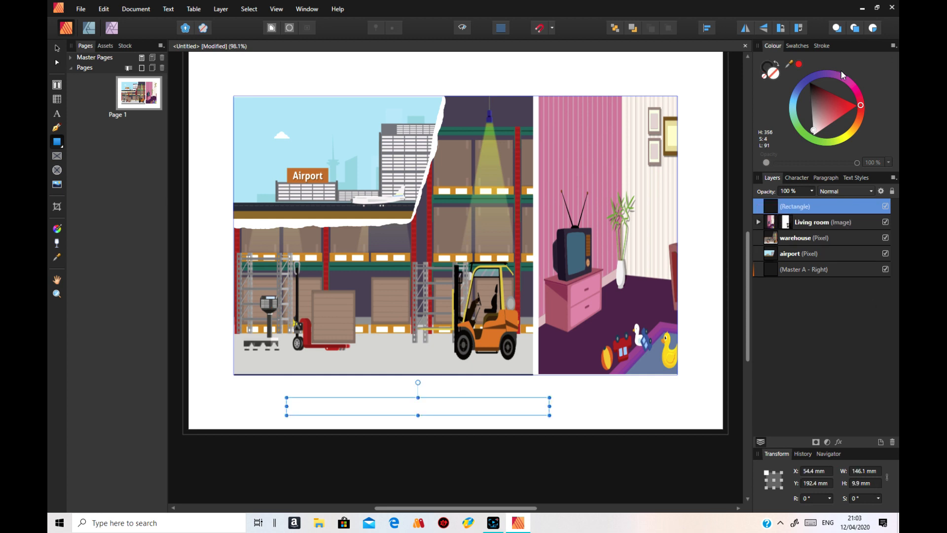
{"action": "left_click", "coordinate": [853, 108]}
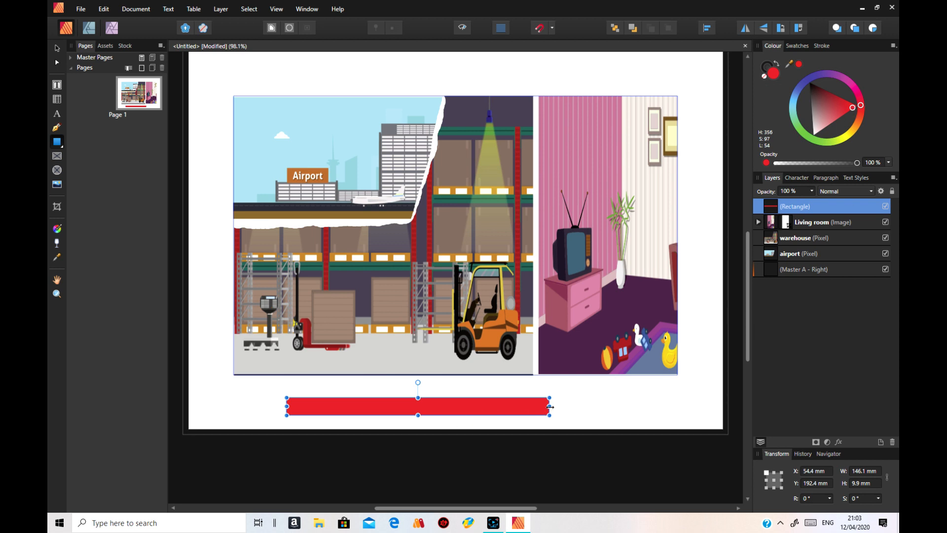
- Move the red bar over the airport's lower torn edge and resize it to about 106.3 mm long, flush with the image's left side
{"action": "left_click", "coordinate": [56, 47]}
{"action": "left_click_drag", "start_coordinate": [404, 406], "coordinate": [352, 223]}
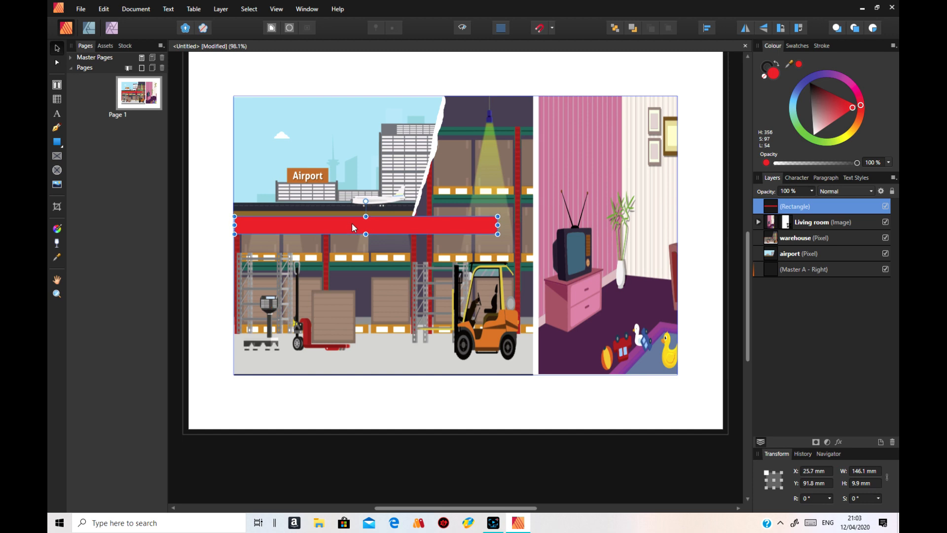
{"action": "left_click_drag", "start_coordinate": [499, 225], "coordinate": [429, 233]}
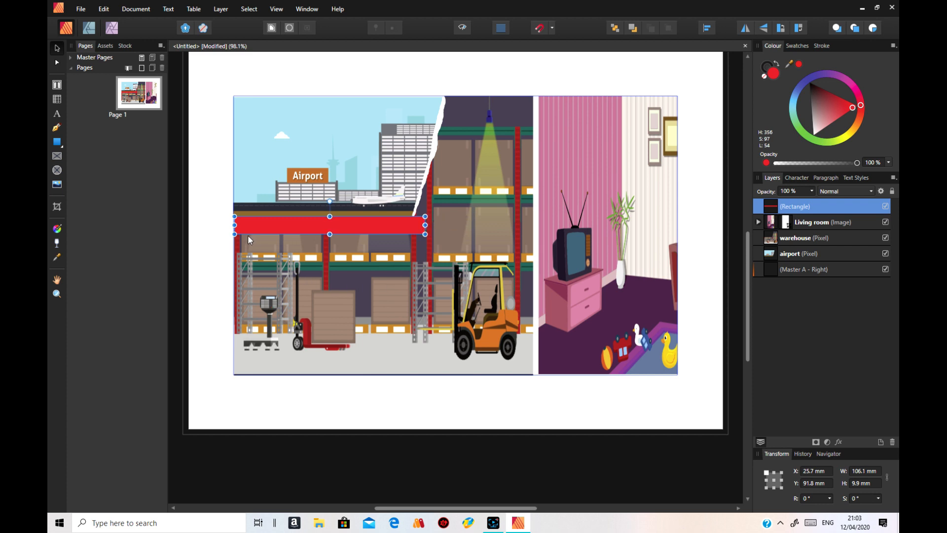
{"action": "left_click", "coordinate": [200, 231]}
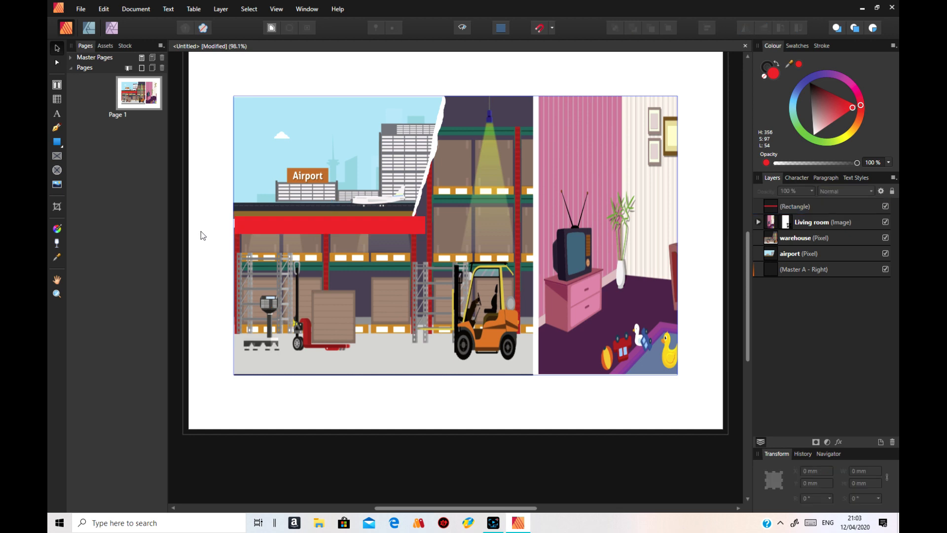
{"action": "left_click", "coordinate": [244, 225]}
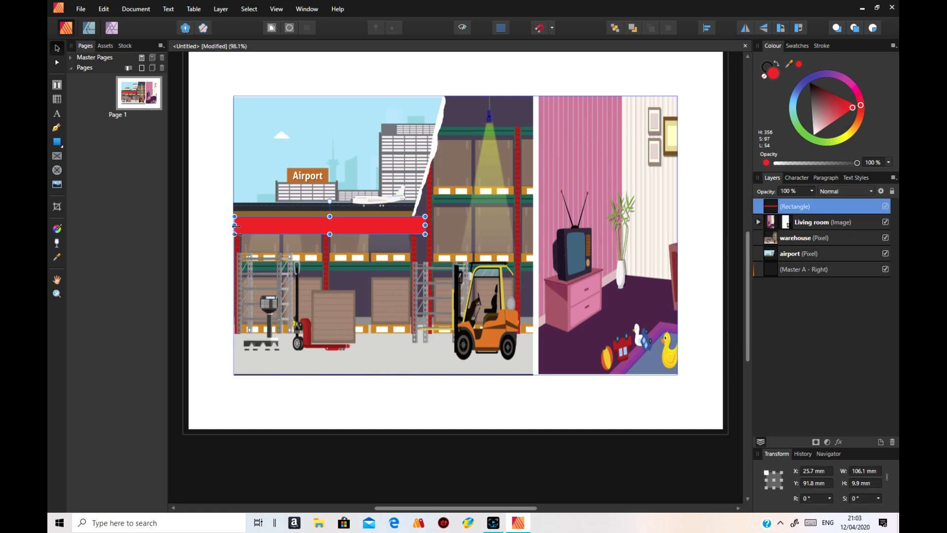
{"action": "left_click_drag", "start_coordinate": [236, 226], "coordinate": [235, 227]}
{"action": "left_click", "coordinate": [188, 263]}
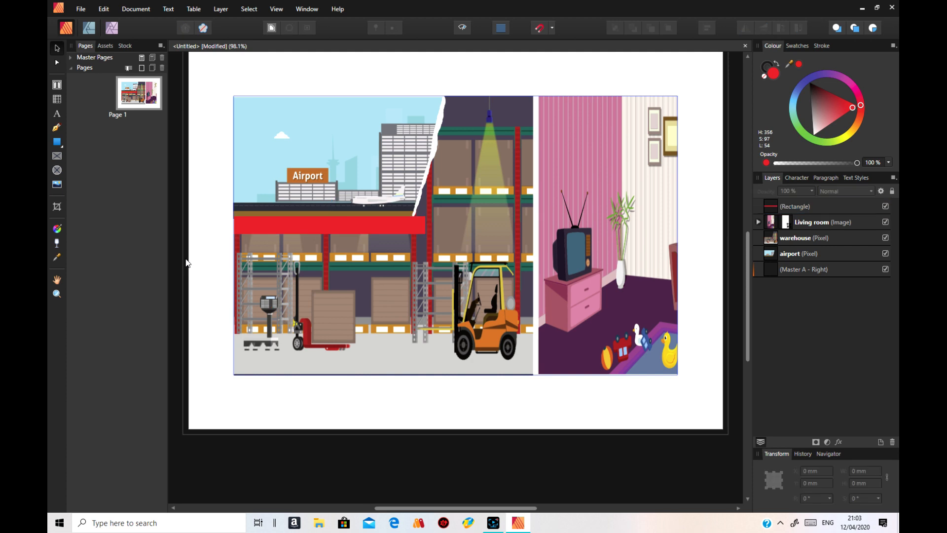
- Duplicate the red bar, rotate the copy to about 71.8° and place it along the airport's slanted torn edge
{"action": "right_click", "coordinate": [356, 225]}
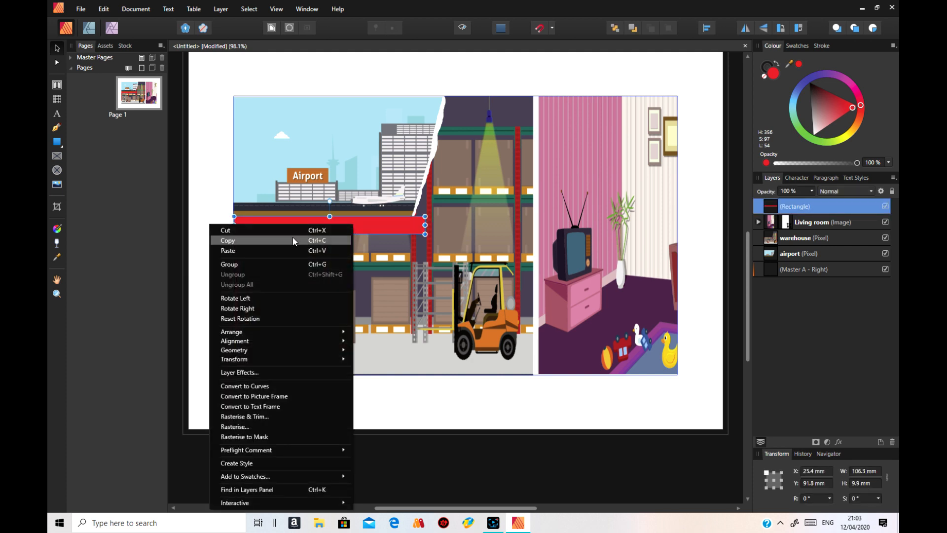
{"action": "left_click", "coordinate": [293, 241]}
{"action": "right_click", "coordinate": [314, 225]}
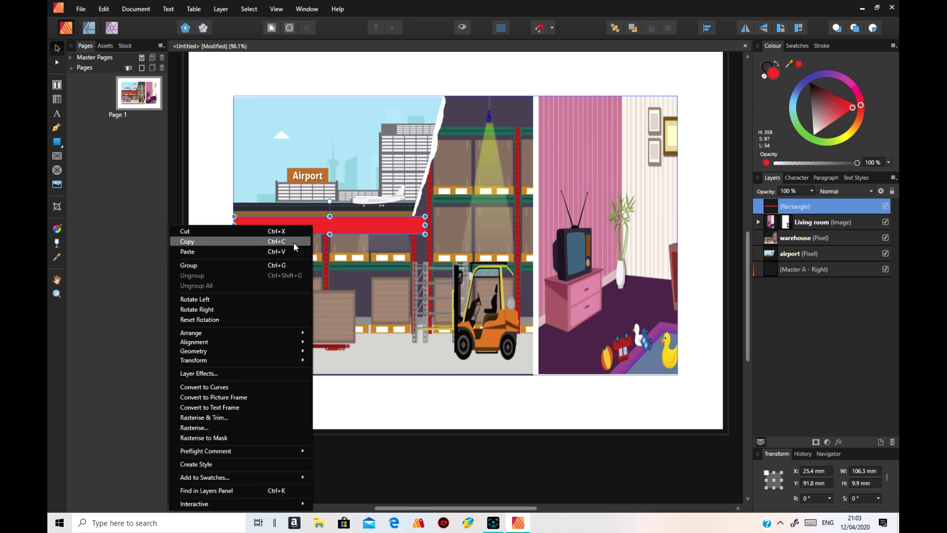
{"action": "left_click", "coordinate": [283, 253]}
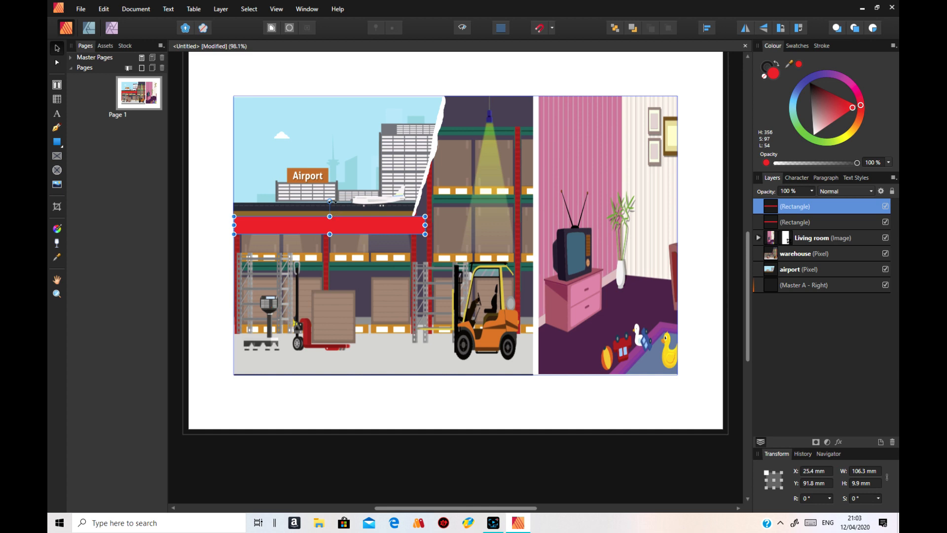
{"action": "left_click_drag", "start_coordinate": [330, 201], "coordinate": [428, 159]}
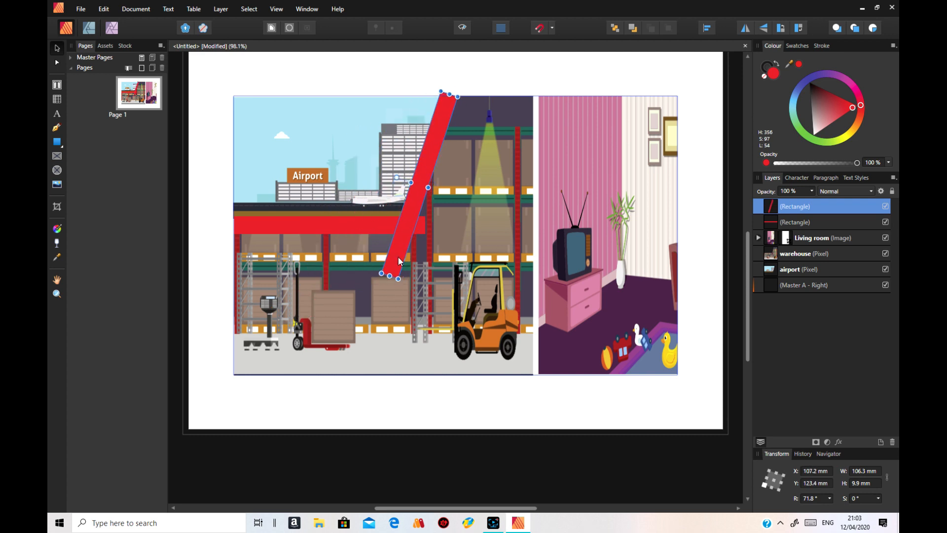
{"action": "mouse_move", "coordinate": [410, 216]}
{"action": "left_mouse_down"}
{"action": "mouse_move", "coordinate": [447, 218]}
{"action": "mouse_move", "coordinate": [415, 215]}
{"action": "left_mouse_up"}
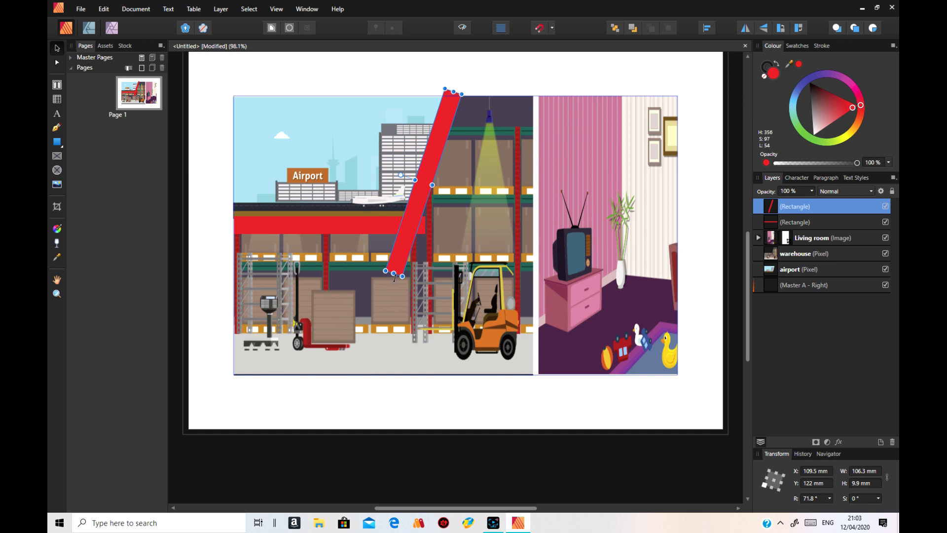
- Shorten the slanted bar at both ends to about 76.2 mm, fitting it between the image's upper edge and the horizontal bar
{"action": "left_click_drag", "start_coordinate": [394, 274], "coordinate": [406, 229]}
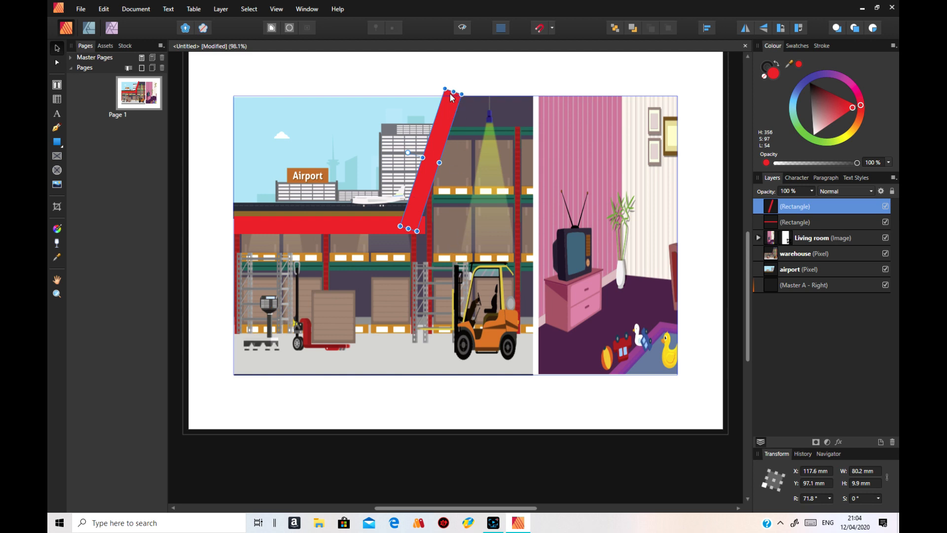
{"action": "left_click_drag", "start_coordinate": [454, 91], "coordinate": [453, 103]}
{"action": "left_click", "coordinate": [506, 56]}
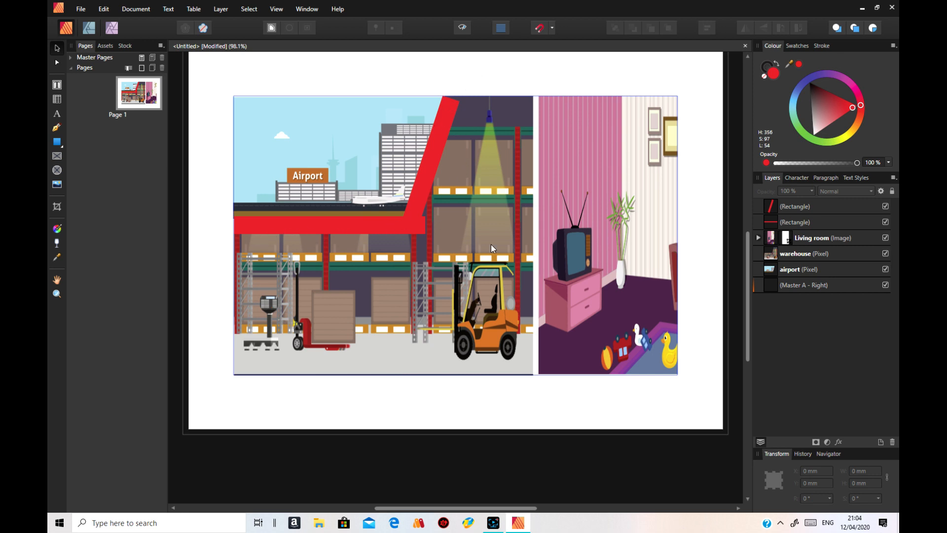
- Remove the outline from both the horizontal and the slanted red bars
{"action": "left_click", "coordinate": [402, 231]}
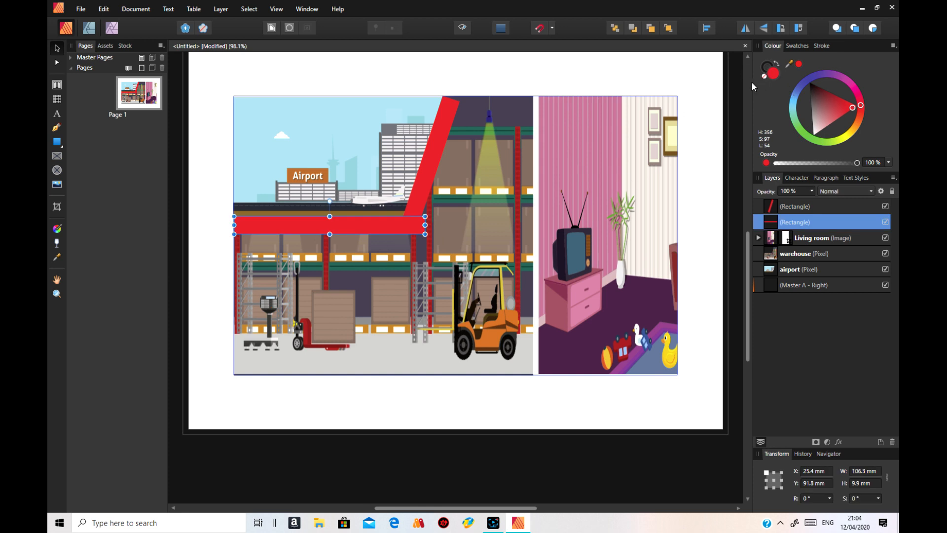
{"action": "left_click", "coordinate": [765, 71]}
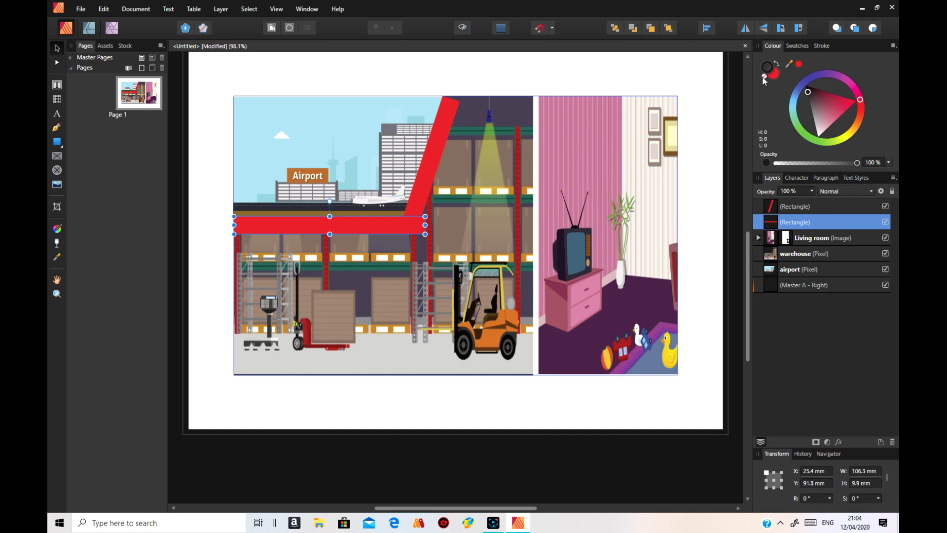
{"action": "left_click", "coordinate": [763, 76]}
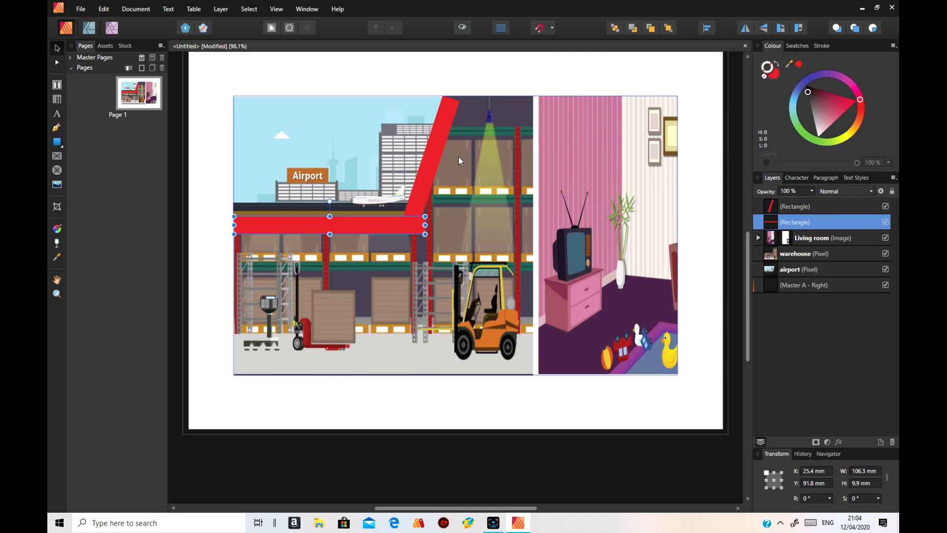
{"action": "left_click", "coordinate": [439, 152]}
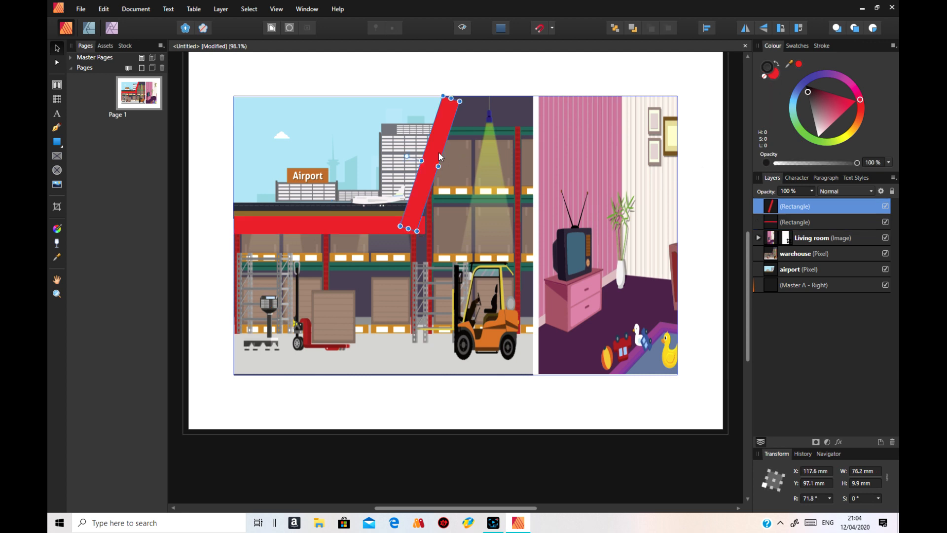
{"action": "left_click", "coordinate": [764, 76]}
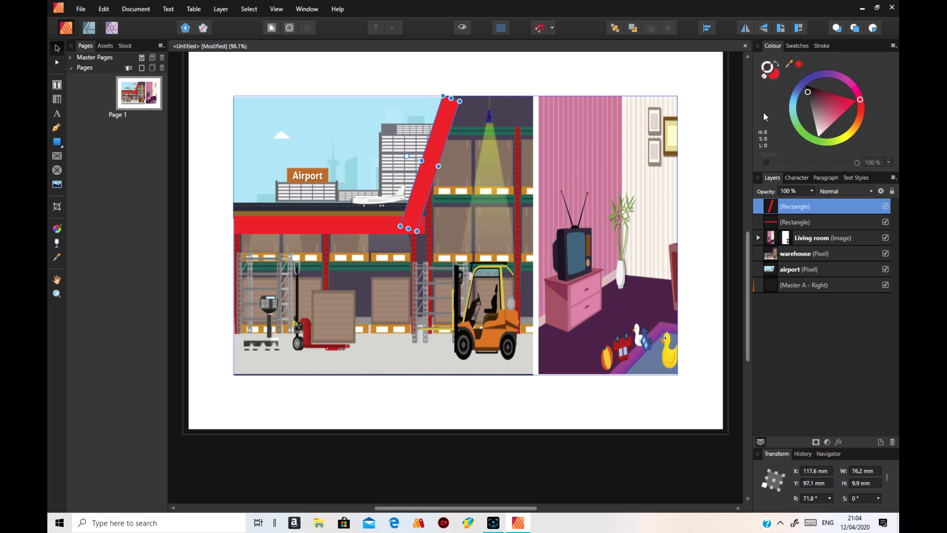
{"action": "left_click", "coordinate": [612, 77]}
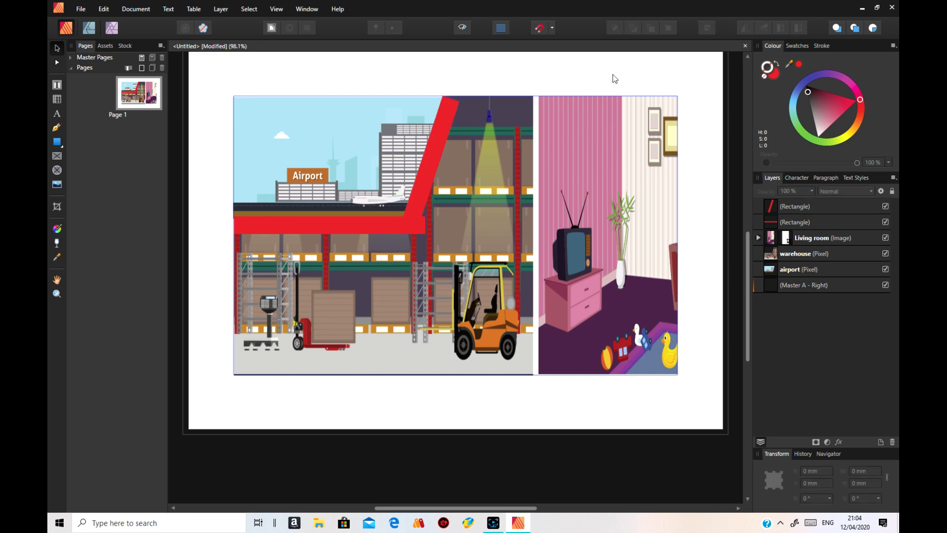
- Shorten the horizontal red bar to about 99.8 mm so that its end meets the foot of the slanted bar
{"action": "left_click", "coordinate": [417, 228]}
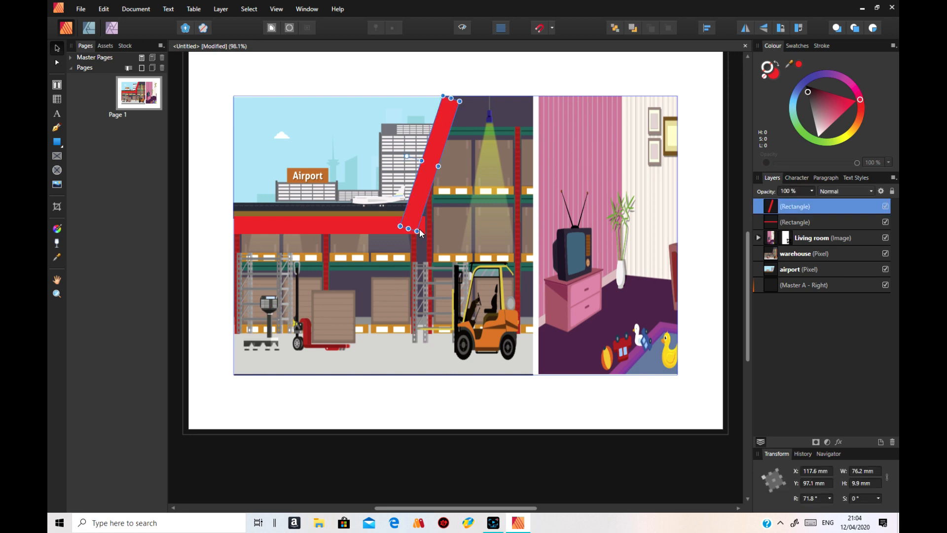
{"action": "left_click", "coordinate": [381, 226]}
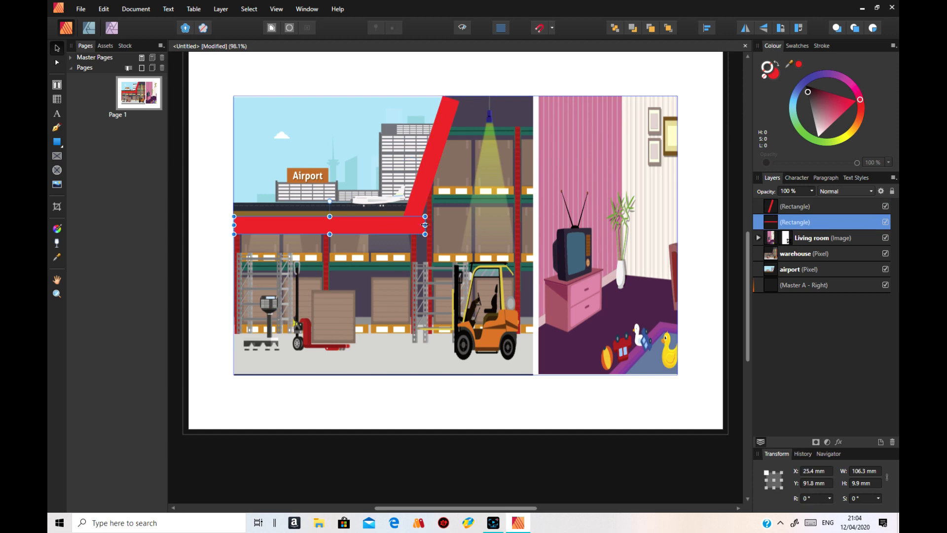
{"action": "left_click_drag", "start_coordinate": [425, 224], "coordinate": [415, 225]}
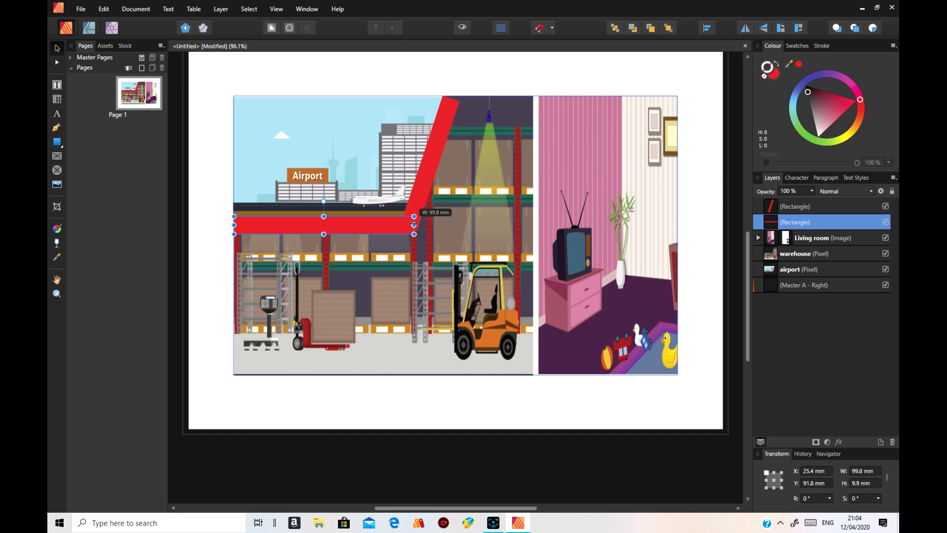
{"action": "left_click", "coordinate": [700, 301]}
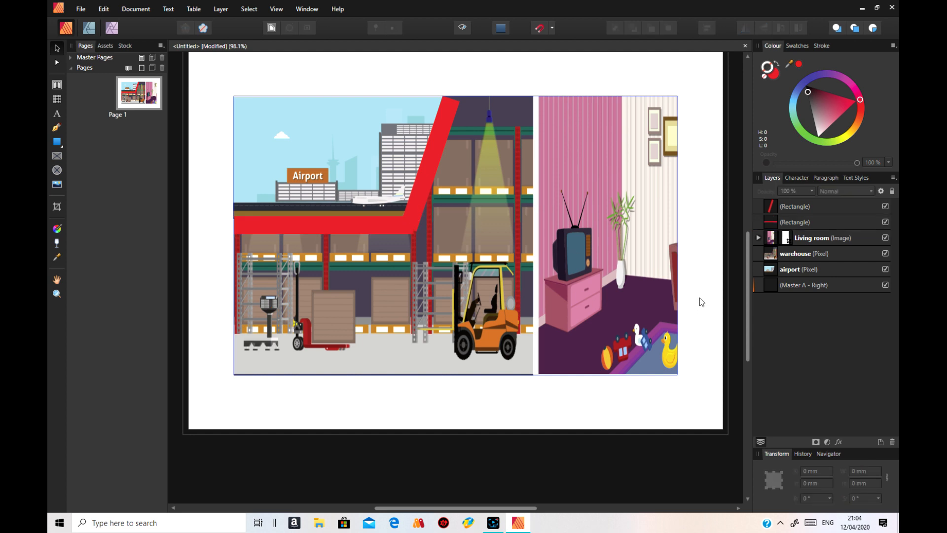
- Lengthen the slanted red bar at its lower end to about 77.6 mm so it reaches the horizontal bar's lower edge
{"action": "left_click", "coordinate": [410, 226]}
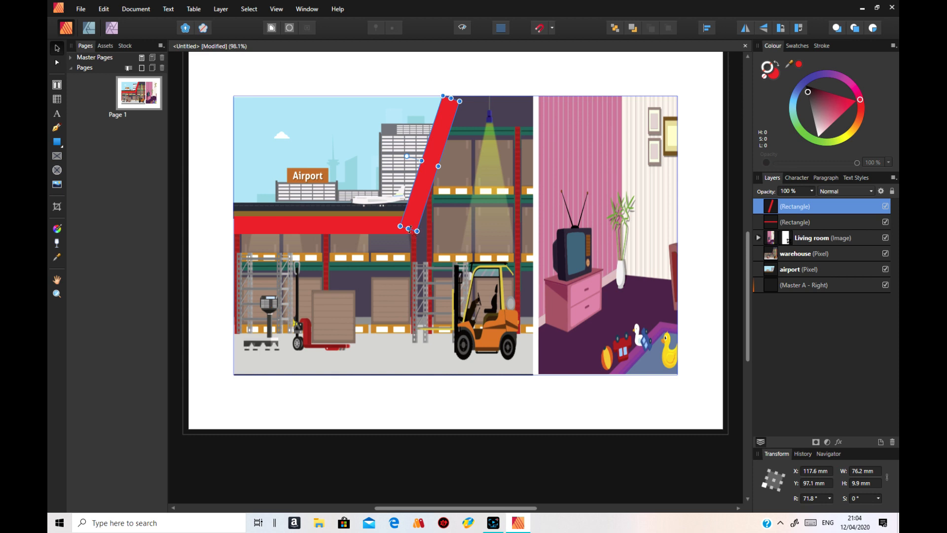
{"action": "left_click_drag", "start_coordinate": [409, 229], "coordinate": [409, 231]}
{"action": "left_click", "coordinate": [701, 283]}
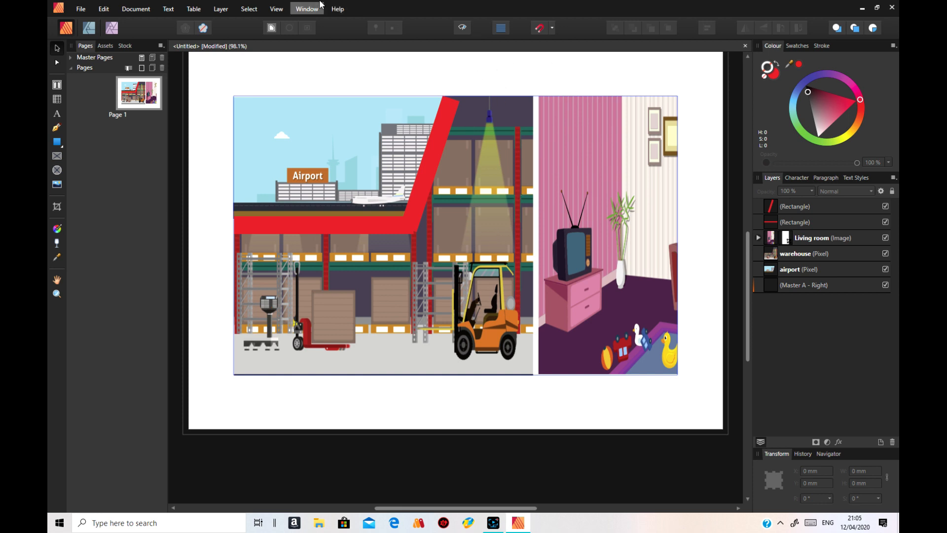
{"action": "left_click", "coordinate": [268, 10]}
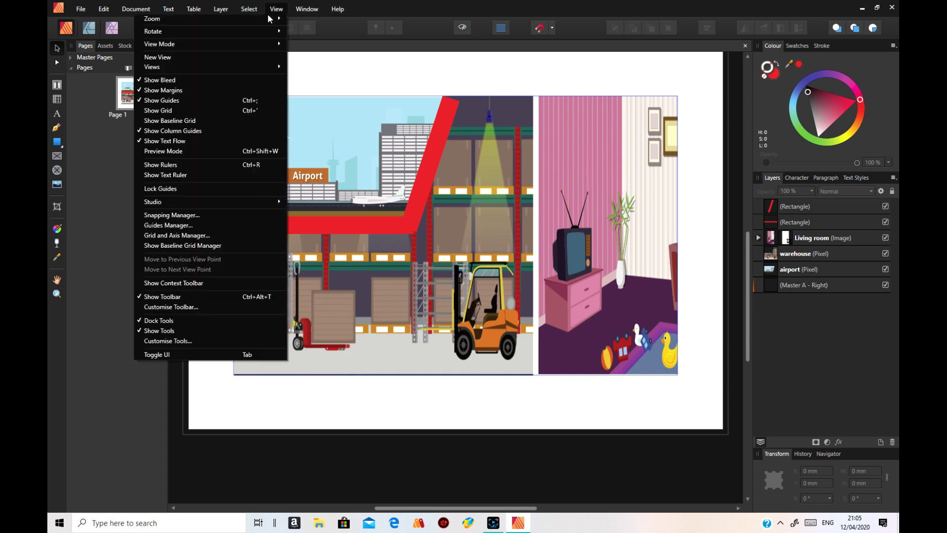
{"action": "mouse_move", "coordinate": [264, 19]}
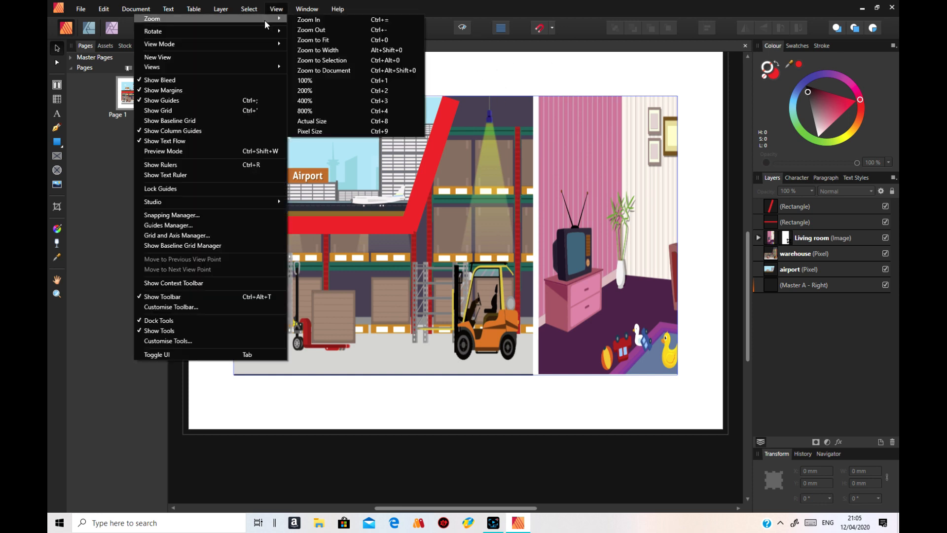
{"action": "left_click", "coordinate": [318, 110]}
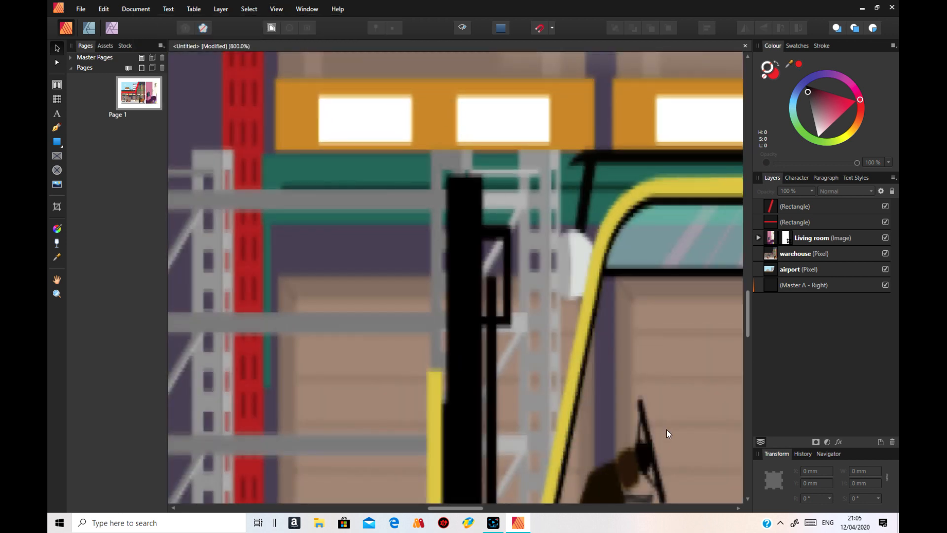
{"action": "left_click_drag", "start_coordinate": [455, 508], "coordinate": [434, 516]}
{"action": "left_click_drag", "start_coordinate": [747, 311], "coordinate": [746, 265]}
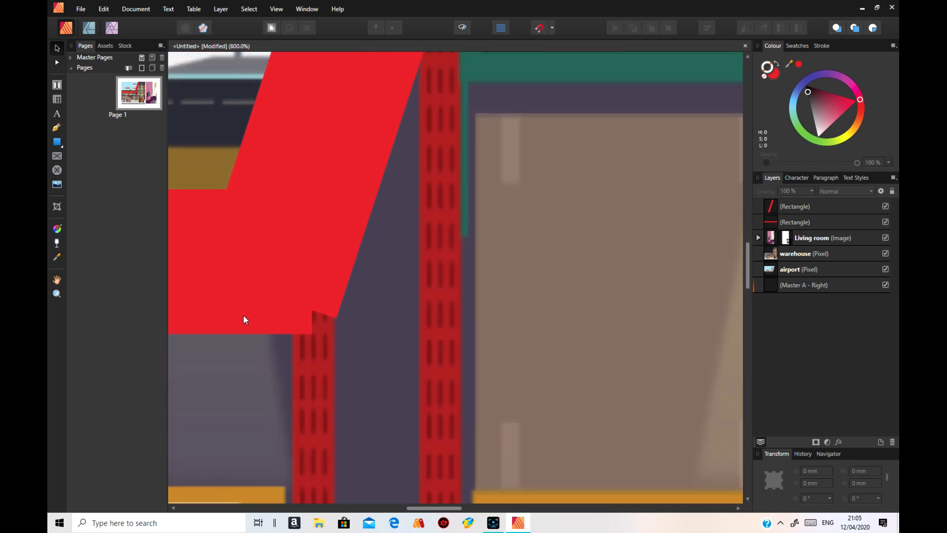
{"action": "left_click", "coordinate": [239, 291]}
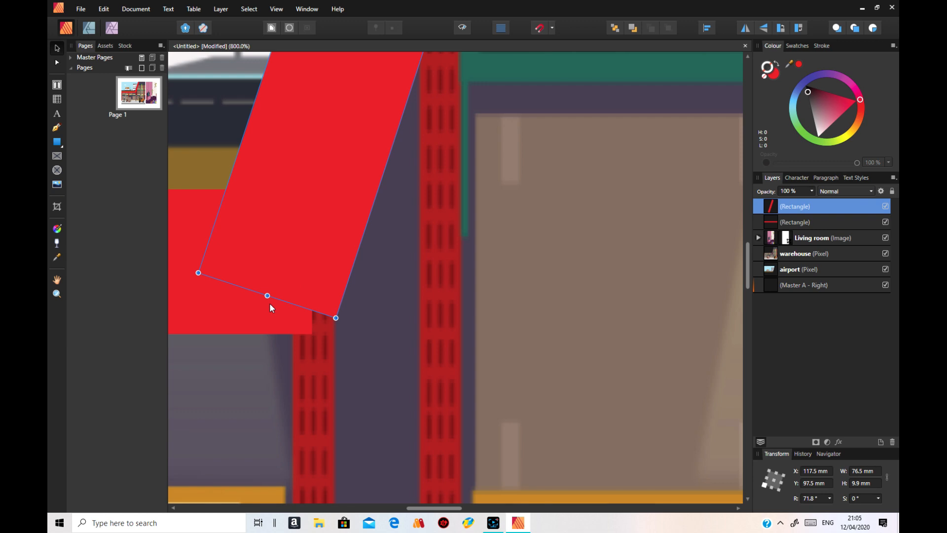
{"action": "left_click_drag", "start_coordinate": [267, 296], "coordinate": [262, 311]}
- Extend the end of the horizontal red bar to meet the lower corner of the slanted bar
{"action": "left_click", "coordinate": [240, 324]}
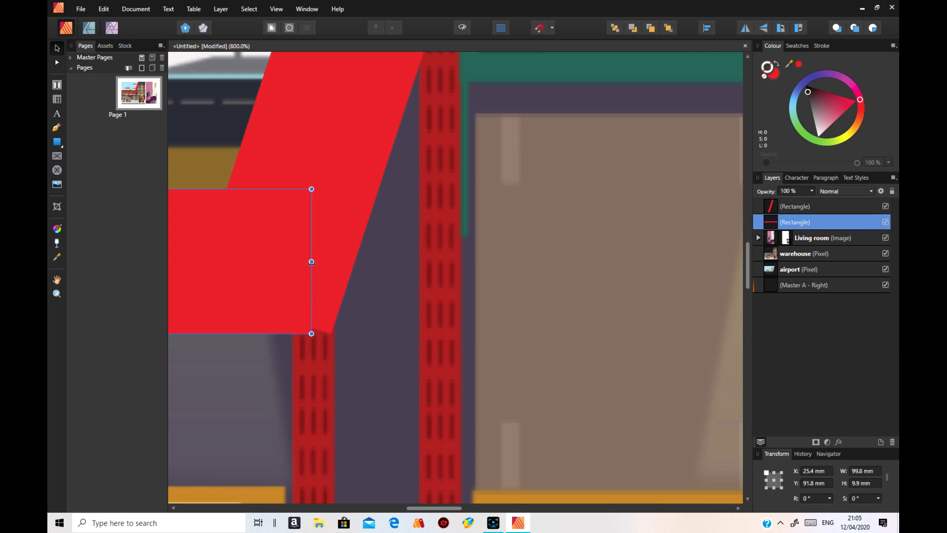
{"action": "left_click_drag", "start_coordinate": [312, 262], "coordinate": [330, 261]}
{"action": "left_click", "coordinate": [653, 337]}
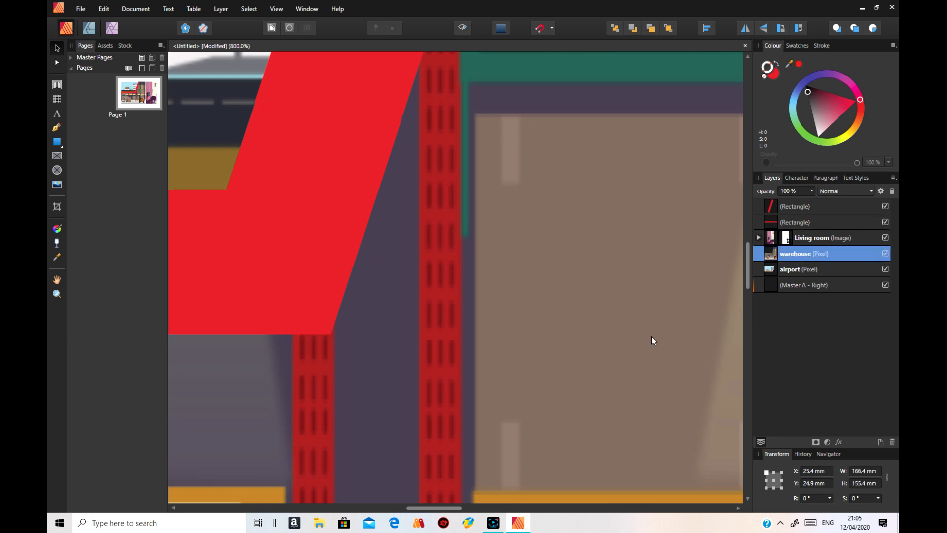
- Examine the slanted bar's upper end and the airport image's upper edge up close and at actual size
{"action": "left_click_drag", "start_coordinate": [752, 286], "coordinate": [765, 164]}
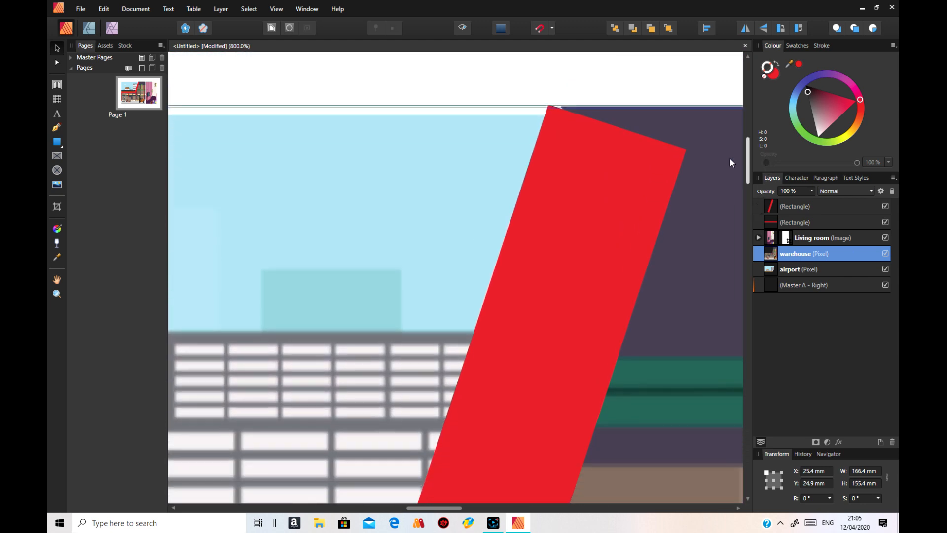
{"action": "left_click", "coordinate": [258, 173]}
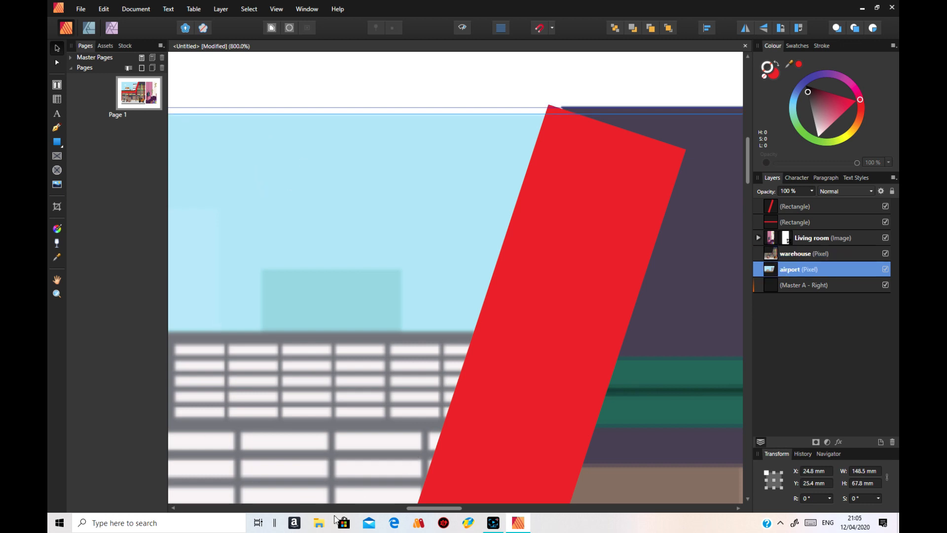
{"action": "left_click_drag", "start_coordinate": [422, 509], "coordinate": [319, 509]}
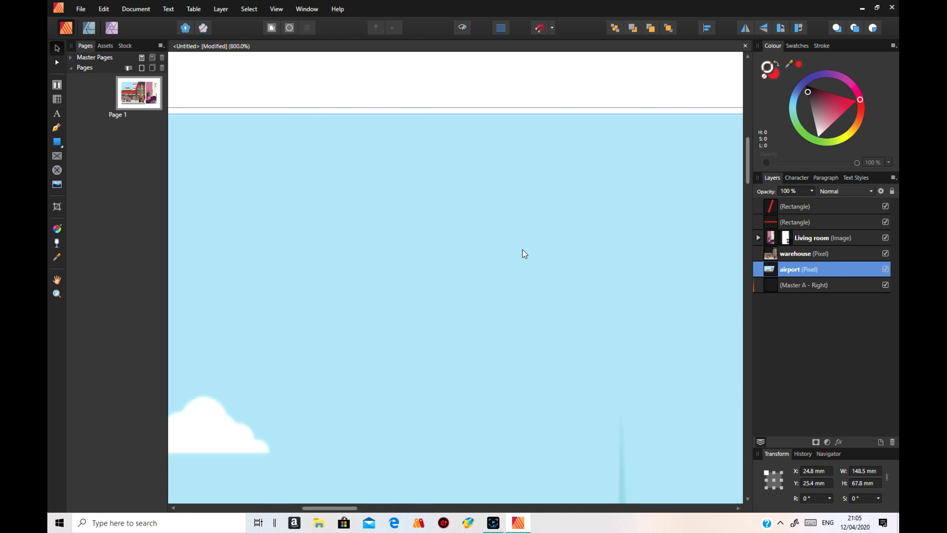
{"action": "left_click", "coordinate": [544, 83]}
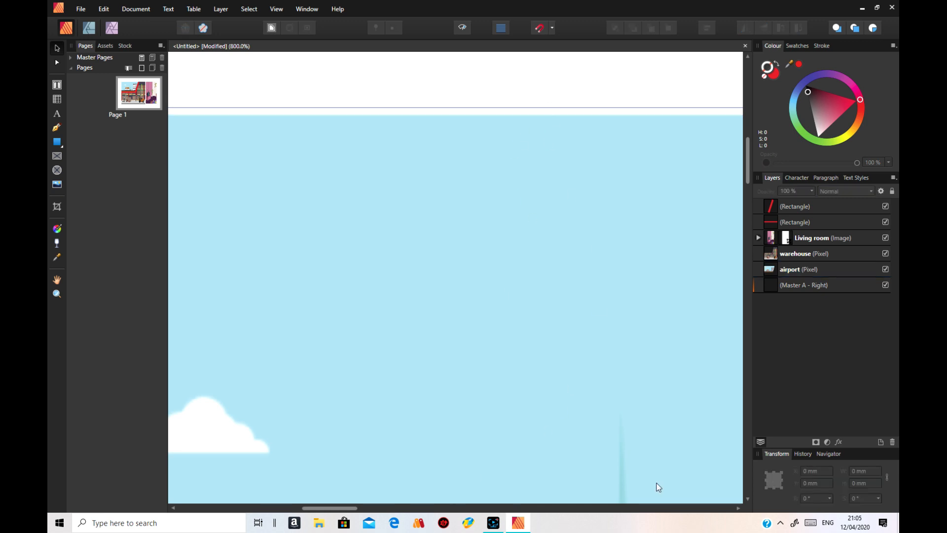
{"action": "left_click", "coordinate": [278, 10]}
{"action": "mouse_move", "coordinate": [269, 19]}
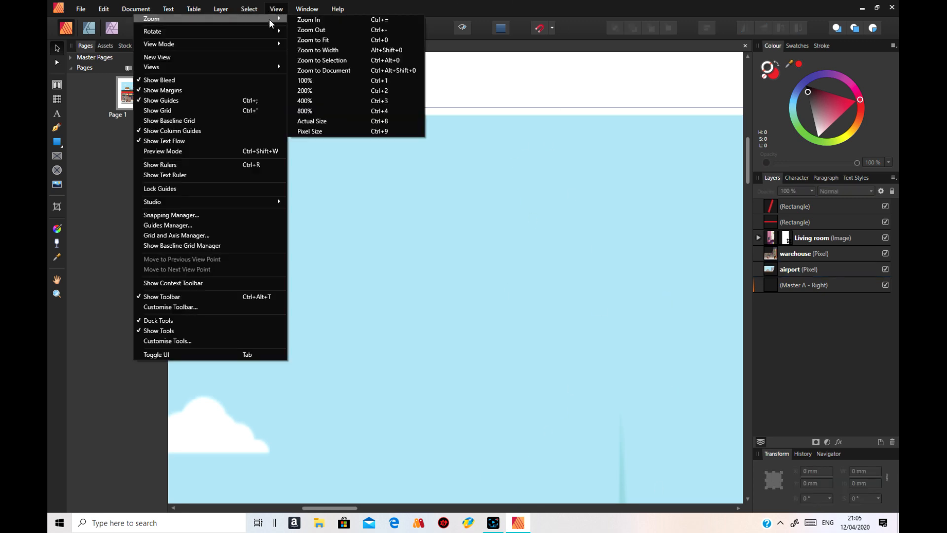
{"action": "left_click", "coordinate": [353, 122]}
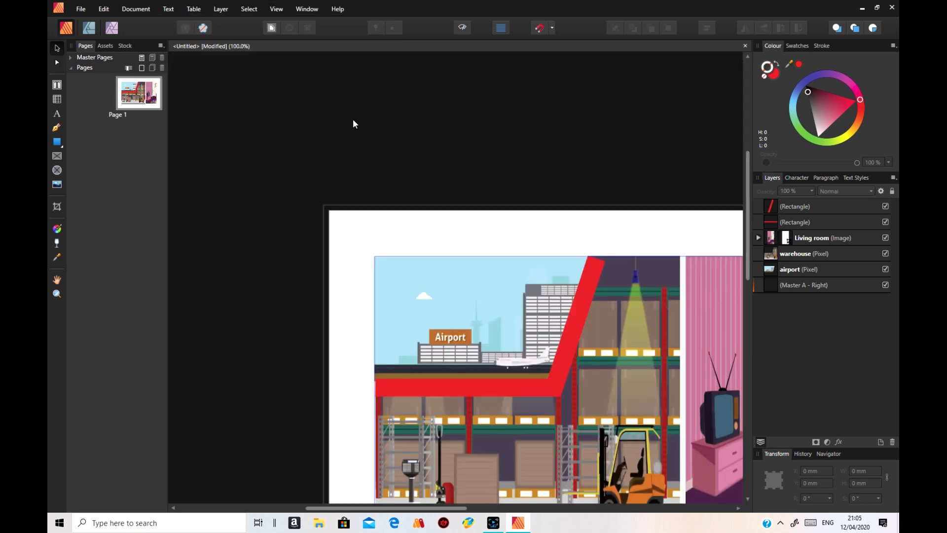
{"action": "left_click", "coordinate": [575, 336]}
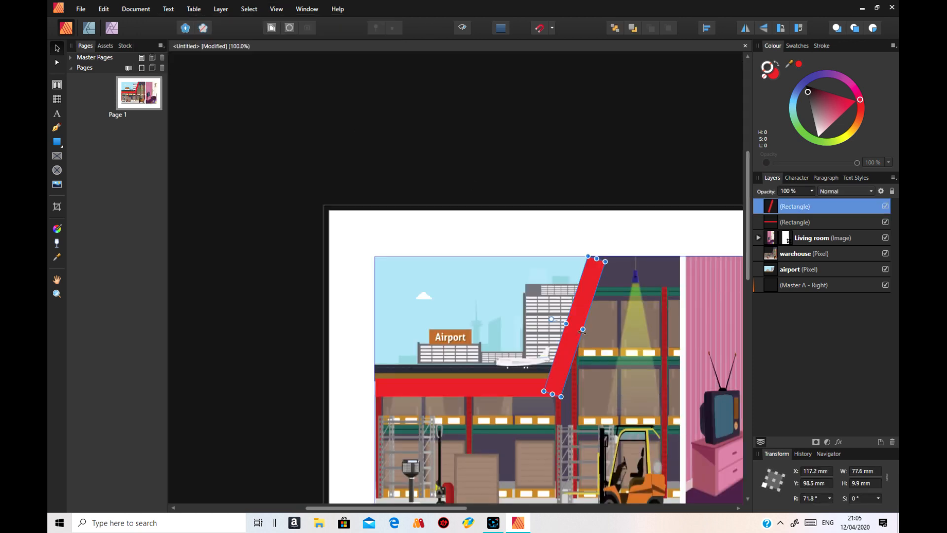
- Stretch the airport image upward to about 68.2 mm high so its upper edge aligns with the margin line
{"action": "left_click", "coordinate": [537, 275]}
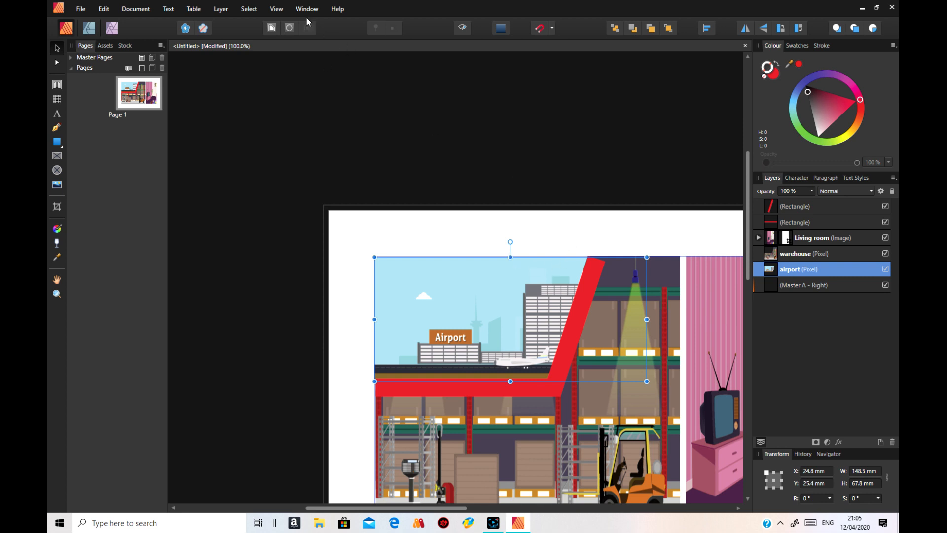
{"action": "left_click", "coordinate": [276, 9]}
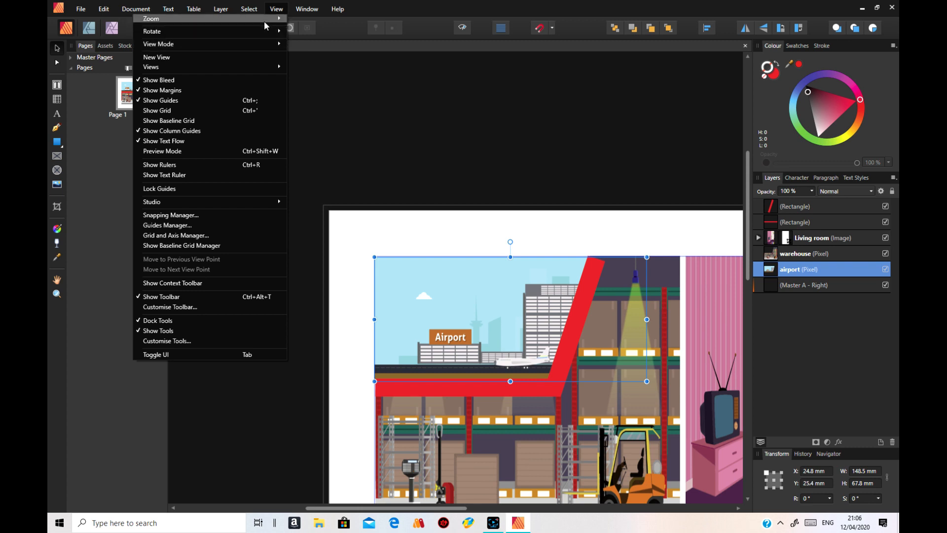
{"action": "mouse_move", "coordinate": [265, 21]}
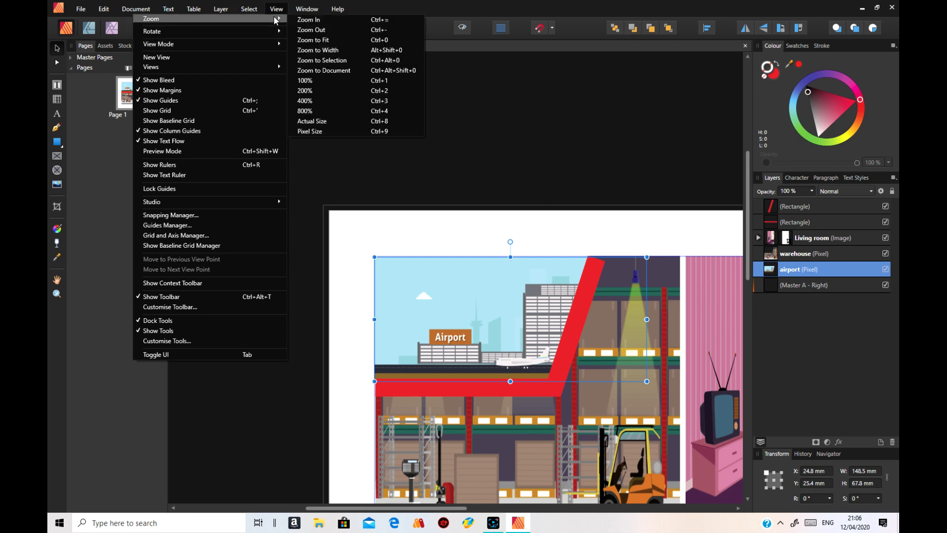
{"action": "left_click", "coordinate": [344, 112]}
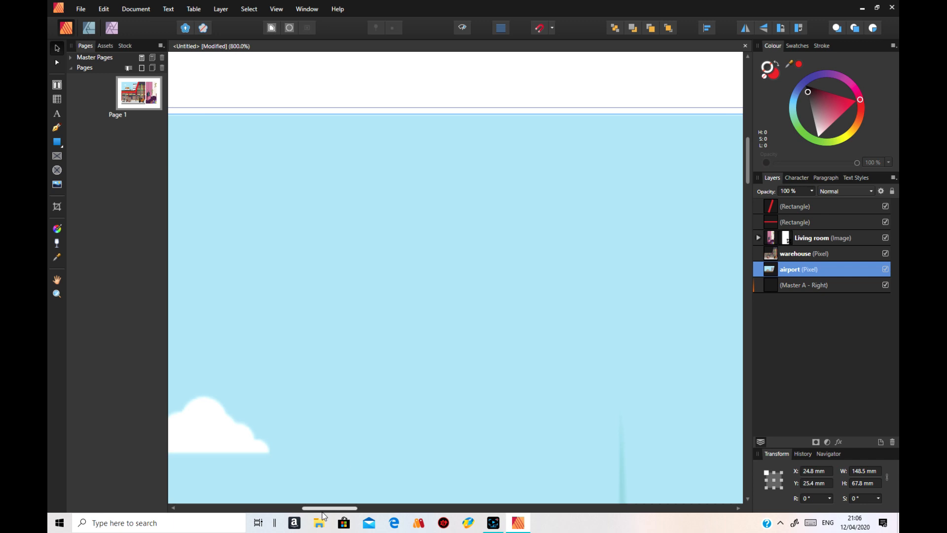
{"action": "left_click_drag", "start_coordinate": [327, 509], "coordinate": [395, 513]}
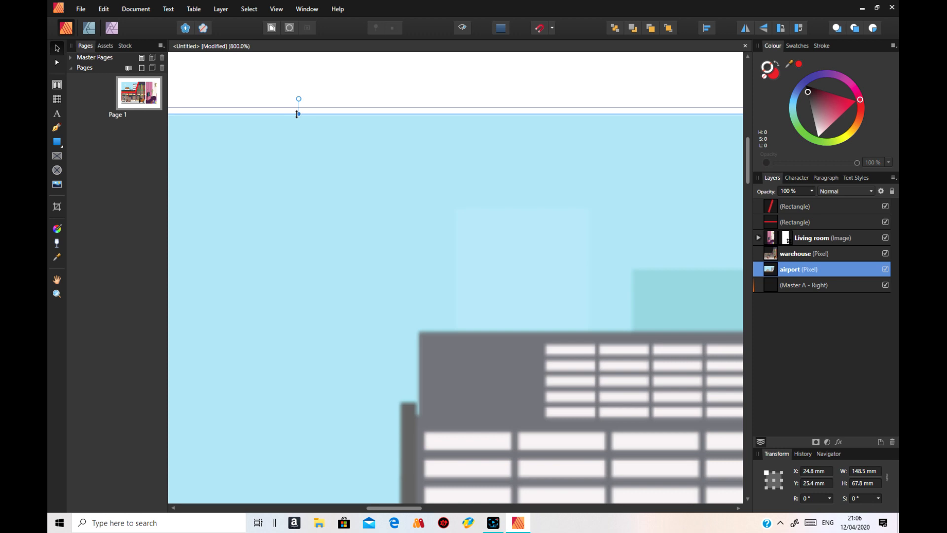
{"action": "left_click_drag", "start_coordinate": [297, 114], "coordinate": [298, 107]}
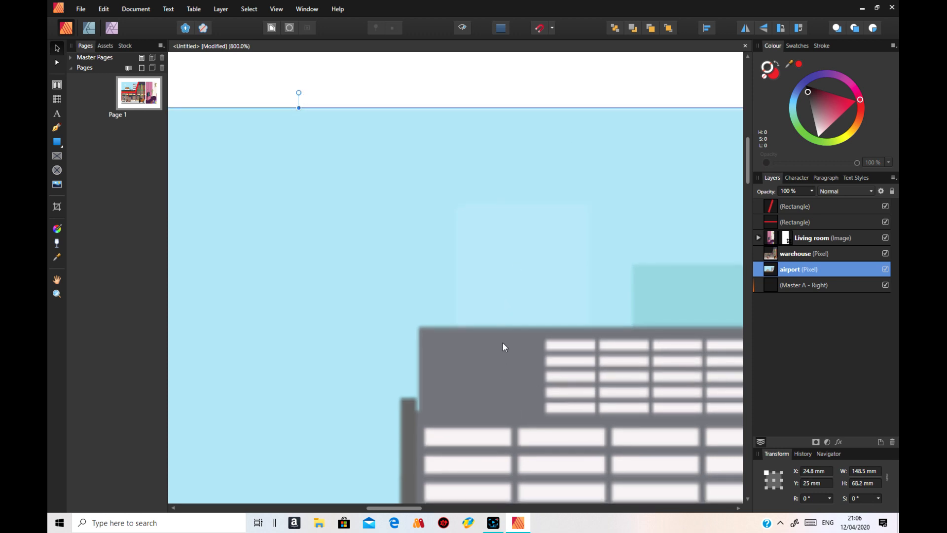
- Check the airport image down to its lower edge behind the red bar, and view the layout at actual size
{"action": "scroll", "coordinate": [502, 343], "scroll_direction": "down", "scroll_amount": 10}
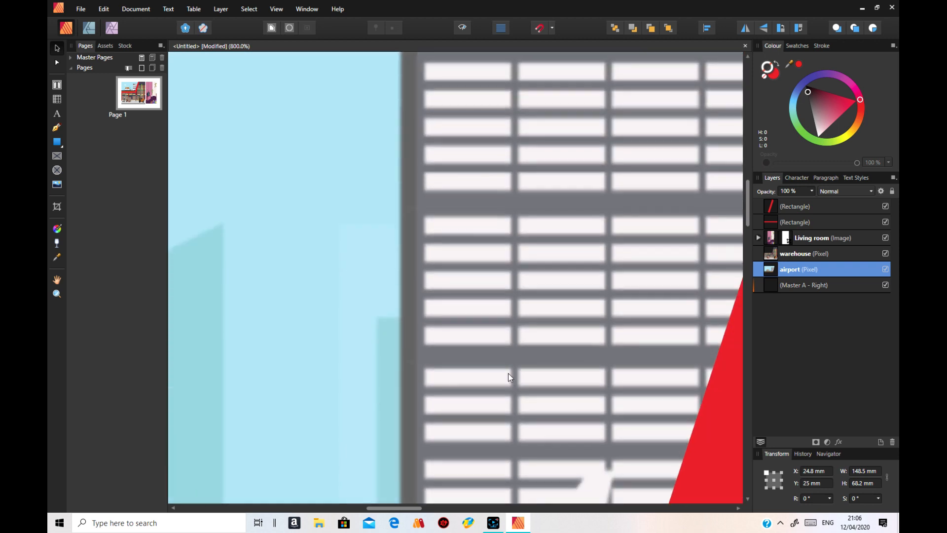
{"action": "scroll", "coordinate": [507, 376], "scroll_direction": "down", "scroll_amount": 10}
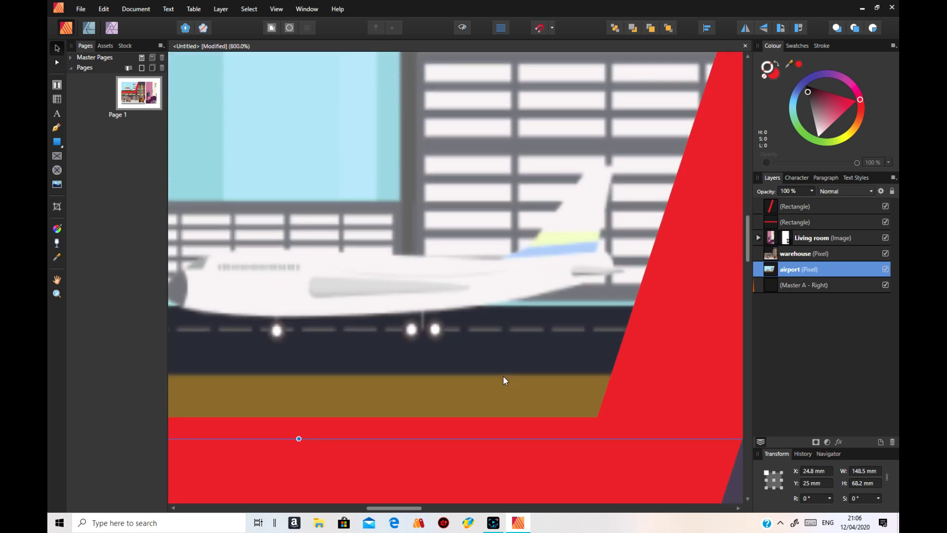
{"action": "scroll", "coordinate": [503, 380], "scroll_direction": "up", "scroll_amount": 3}
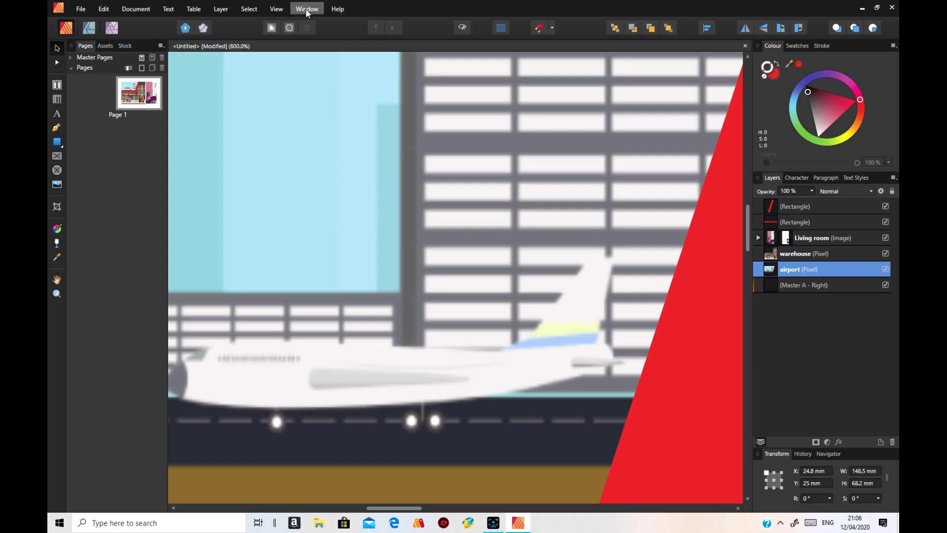
{"action": "left_click", "coordinate": [275, 9]}
{"action": "mouse_move", "coordinate": [270, 19]}
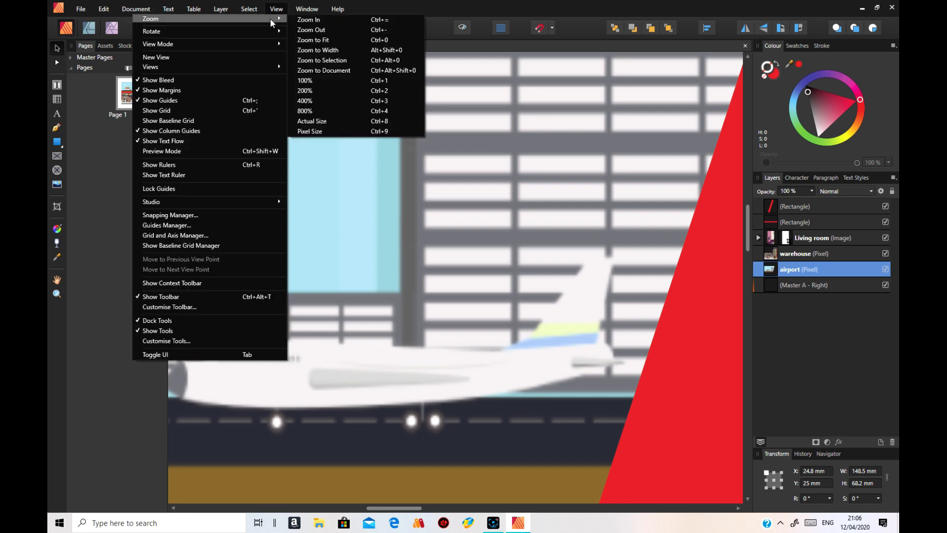
{"action": "left_click", "coordinate": [370, 120]}
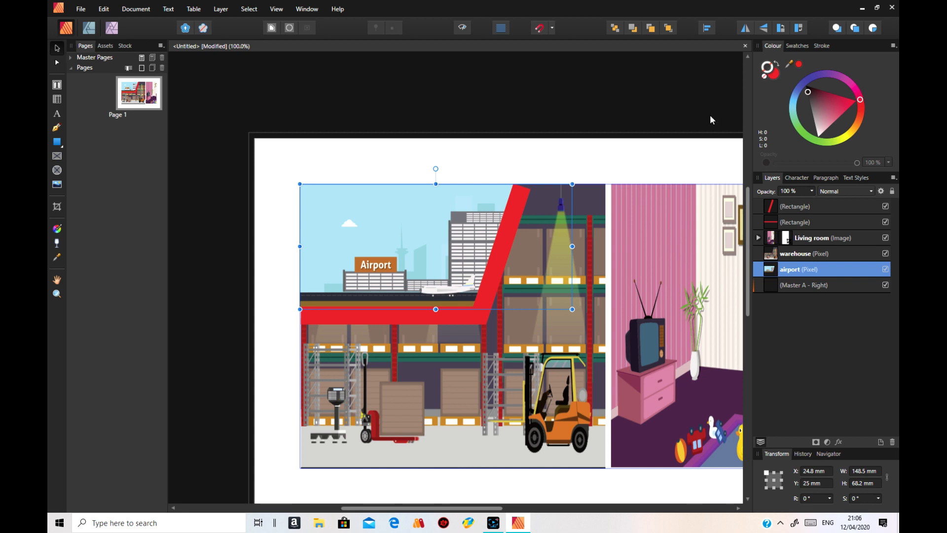
{"action": "left_click", "coordinate": [663, 155]}
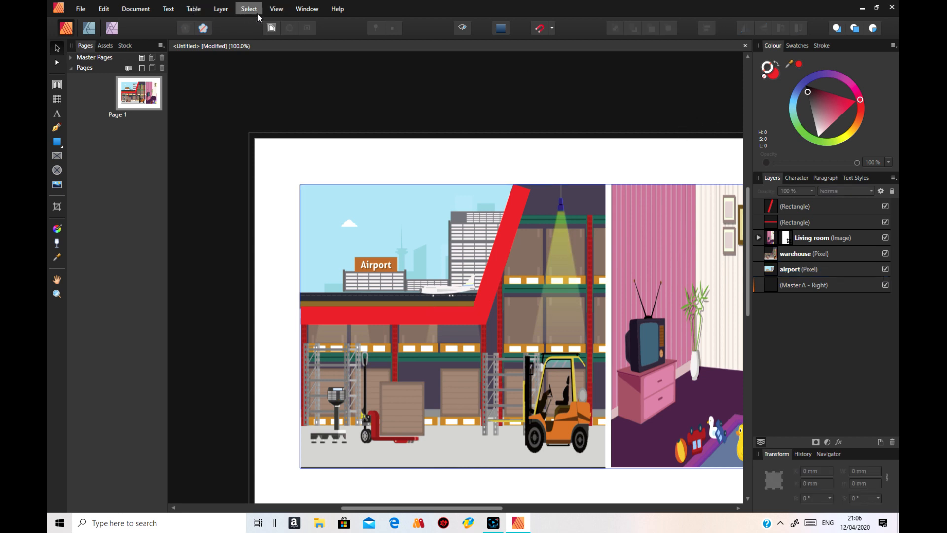
- Draw a red triangle about 8.2 × 3.7 mm above the slanted bar's upper end and shift its apex toward the right
{"action": "left_click", "coordinate": [277, 8]}
{"action": "mouse_move", "coordinate": [249, 9]}
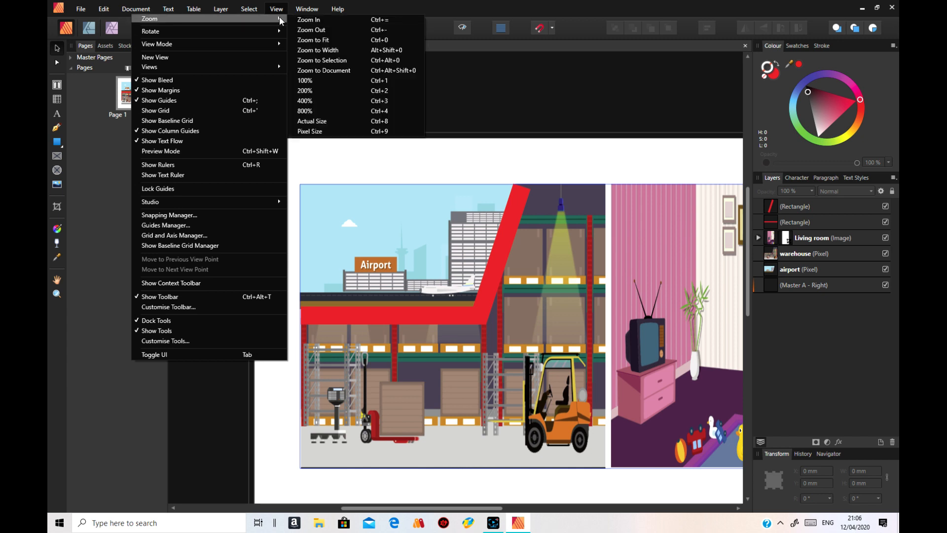
{"action": "left_click", "coordinate": [345, 109]}
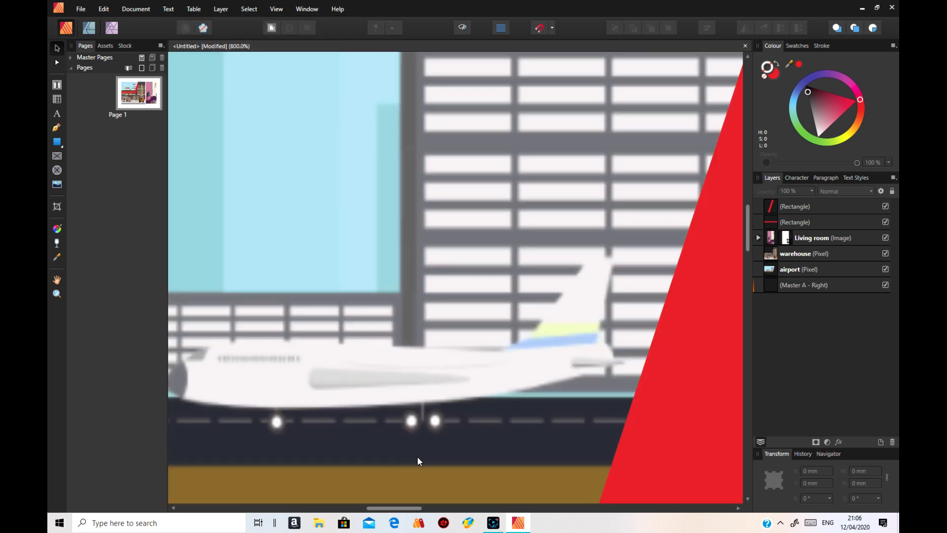
{"action": "left_click", "coordinate": [513, 508]}
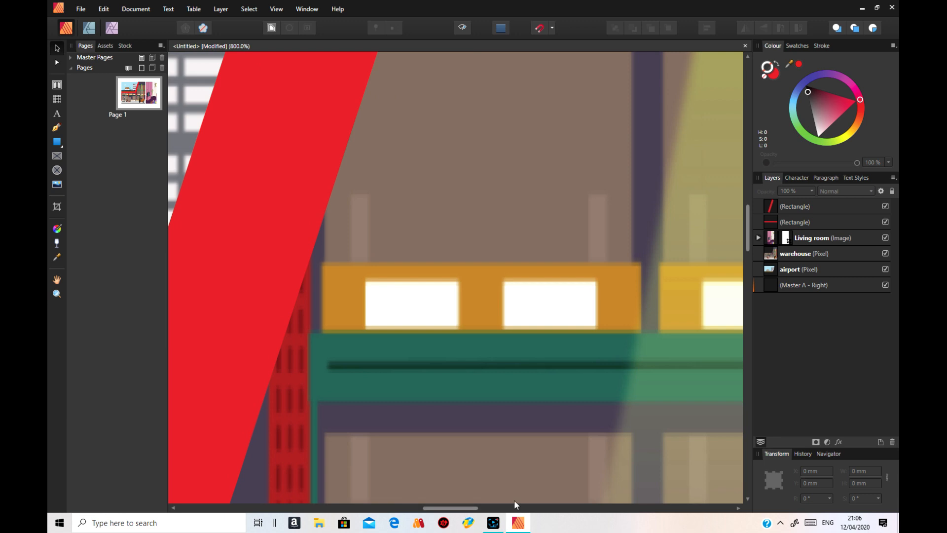
{"action": "left_click_drag", "start_coordinate": [748, 238], "coordinate": [749, 162]}
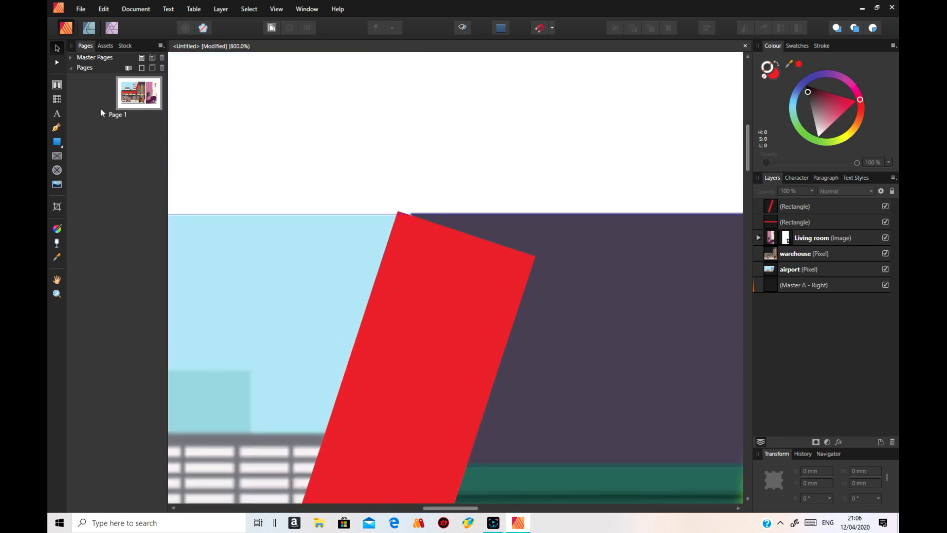
{"action": "left_click", "coordinate": [61, 146]}
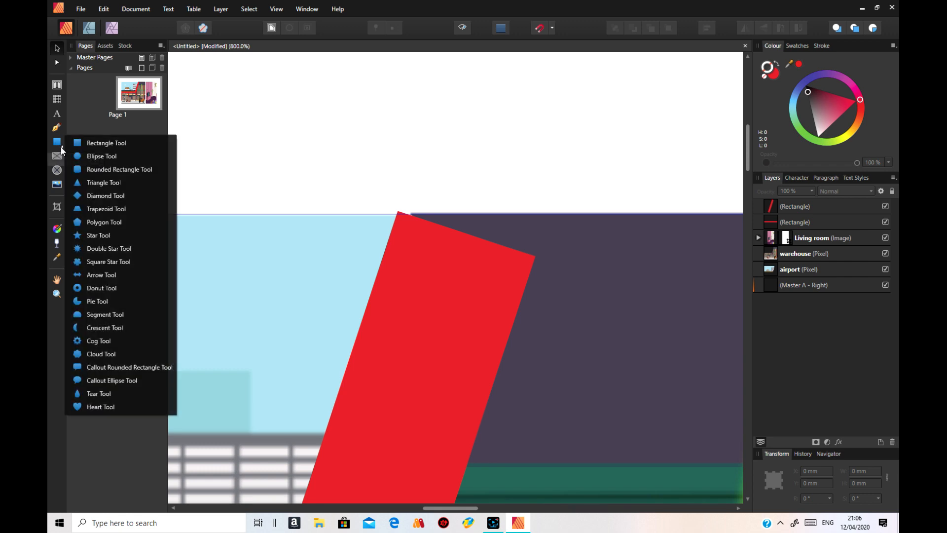
{"action": "left_click", "coordinate": [84, 181]}
{"action": "left_click_drag", "start_coordinate": [461, 110], "coordinate": [581, 164]}
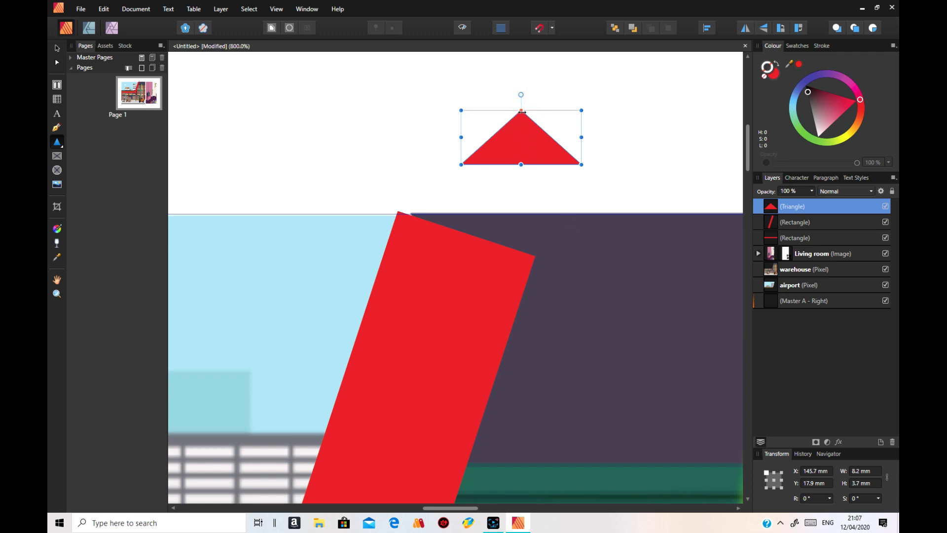
{"action": "left_click_drag", "start_coordinate": [522, 111], "coordinate": [558, 110]}
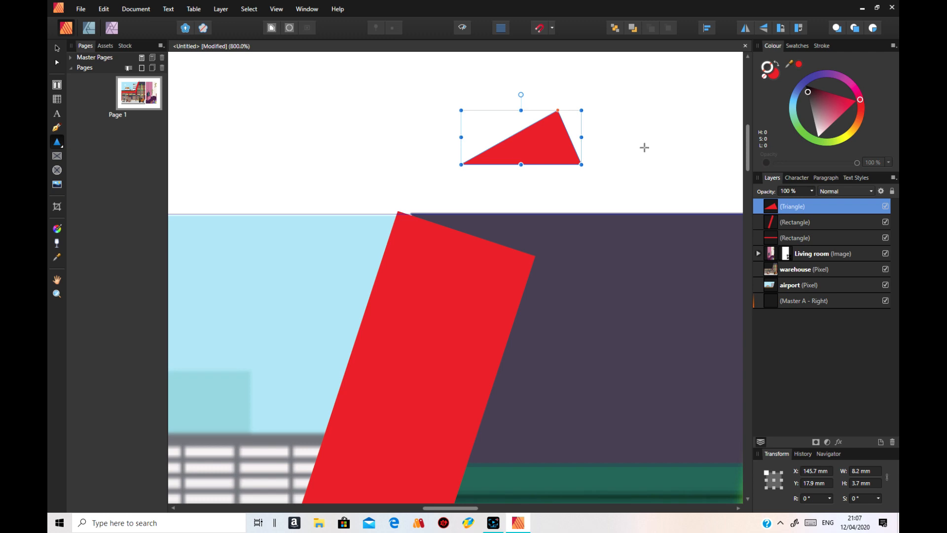
- Flip the red triangle vertically so its apex points down
{"action": "left_click", "coordinate": [768, 30]}
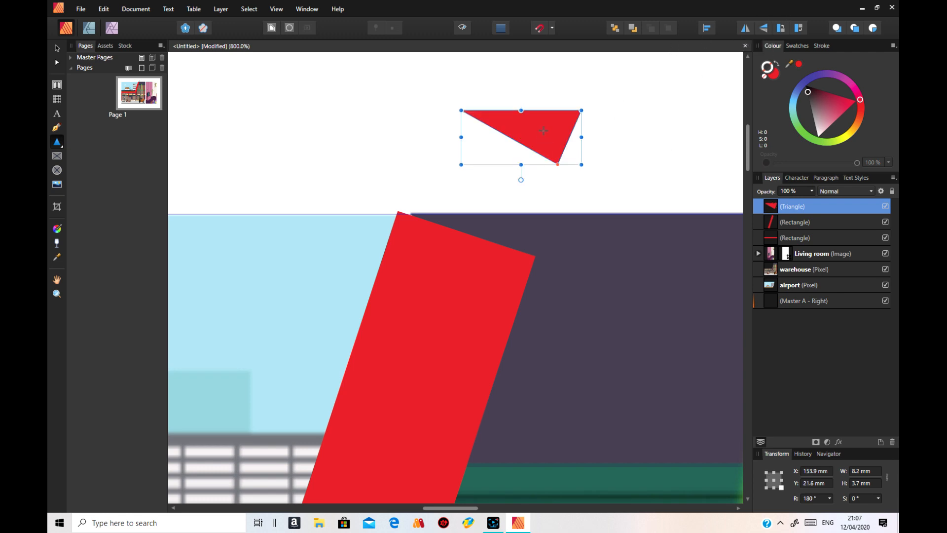
{"action": "left_click_drag", "start_coordinate": [536, 133], "coordinate": [537, 143]}
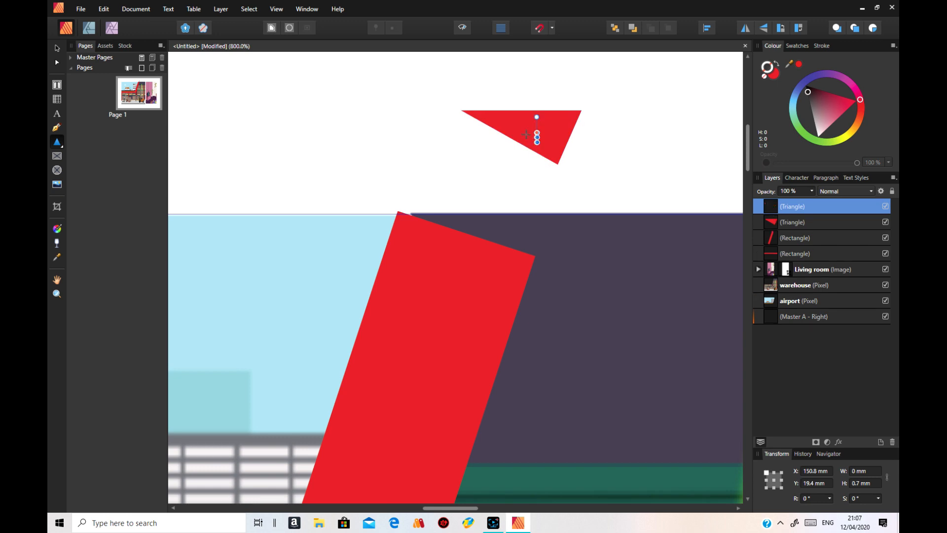
{"action": "left_click", "coordinate": [104, 9]}
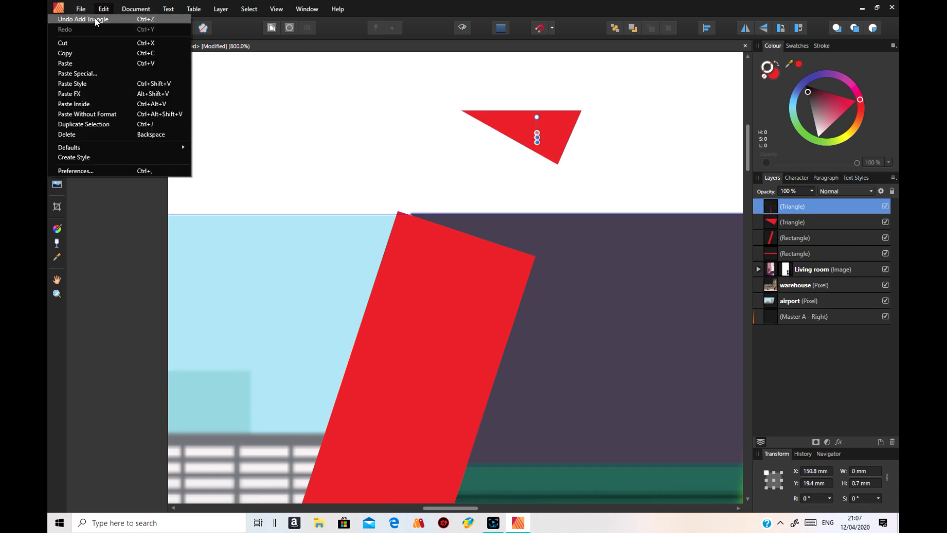
{"action": "left_click", "coordinate": [97, 18]}
- Move the triangle onto the slanted bar's upper end, enlarge it to about 10.6 × 4.8 mm and fit its apex to the bar's right edge
{"action": "left_click", "coordinate": [57, 48]}
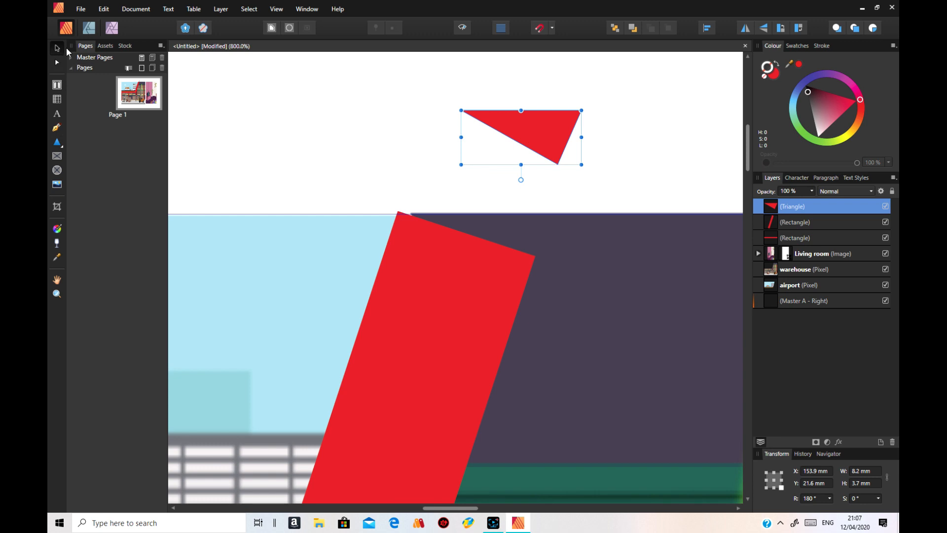
{"action": "left_click_drag", "start_coordinate": [530, 123], "coordinate": [470, 230]}
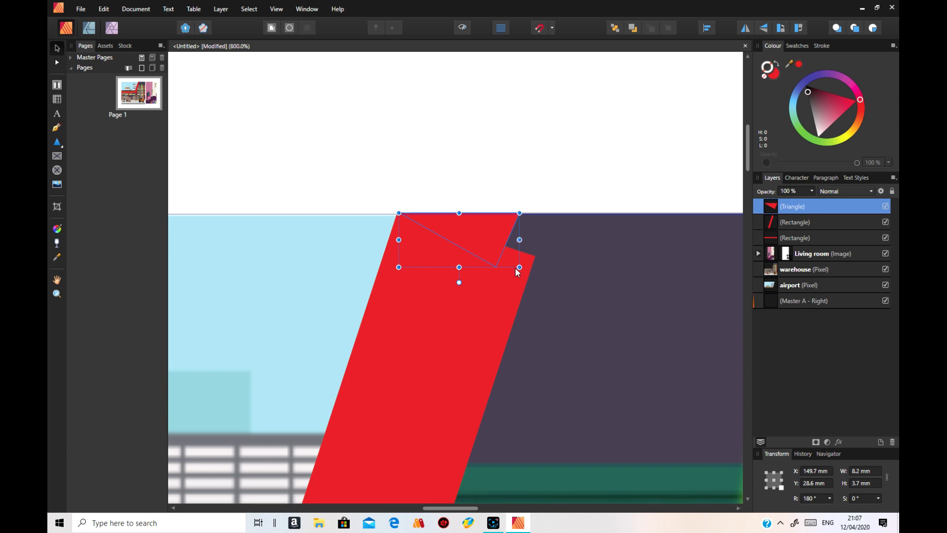
{"action": "left_click_drag", "start_coordinate": [520, 267], "coordinate": [551, 279]}
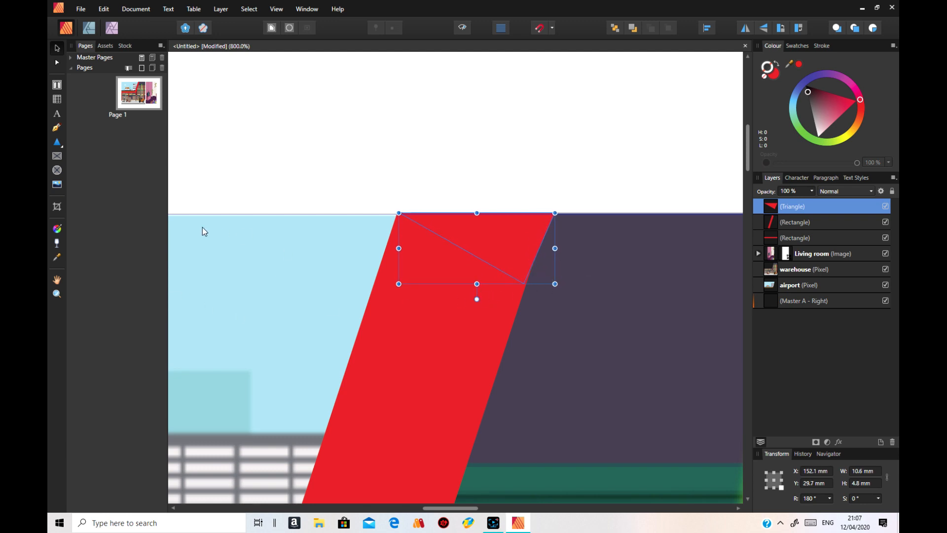
{"action": "left_click", "coordinate": [58, 147]}
{"action": "left_click_drag", "start_coordinate": [522, 285], "coordinate": [526, 285]}
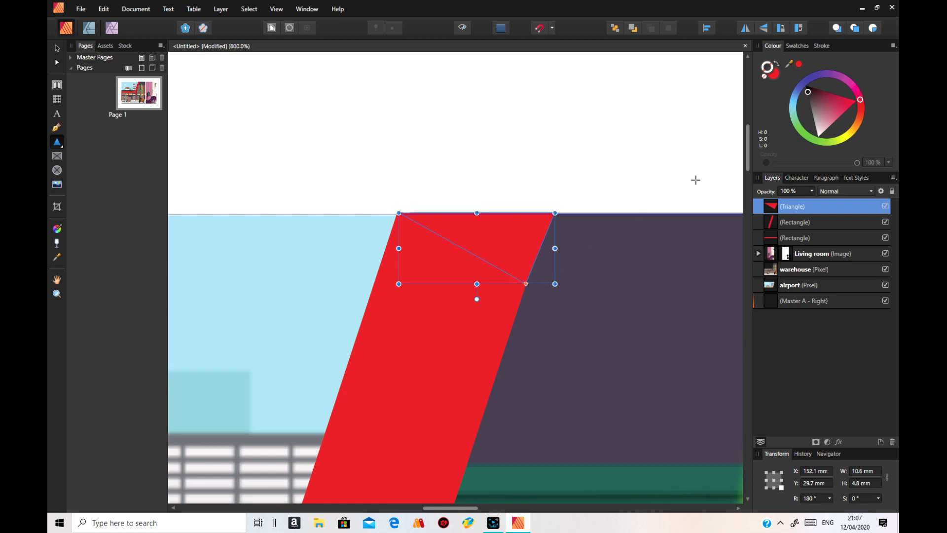
{"action": "left_click", "coordinate": [703, 158]}
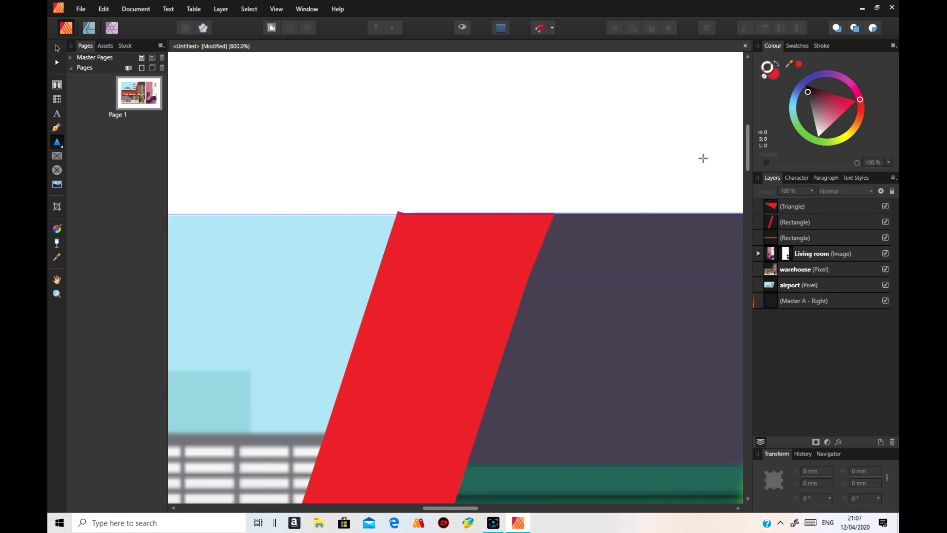
{"action": "left_click", "coordinate": [484, 228]}
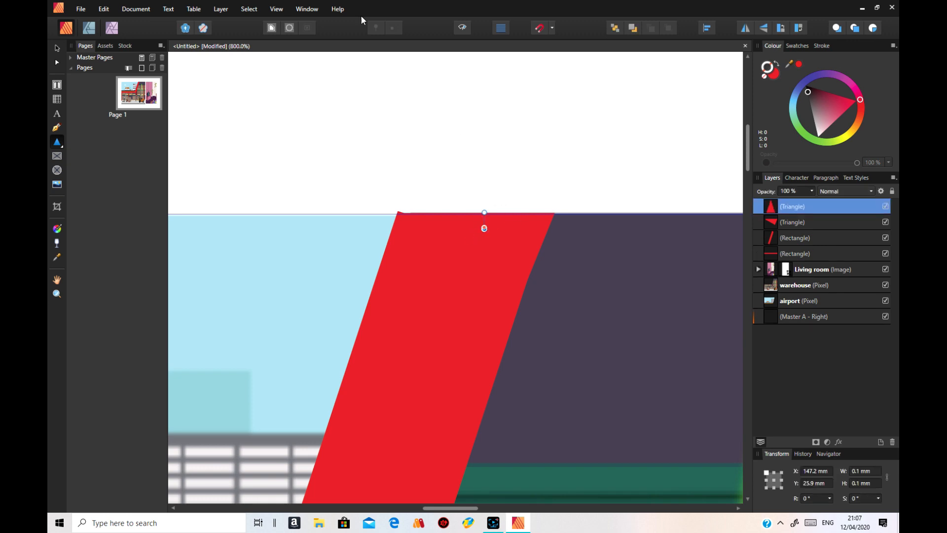
{"action": "left_click", "coordinate": [102, 9]}
{"action": "left_click", "coordinate": [99, 20]}
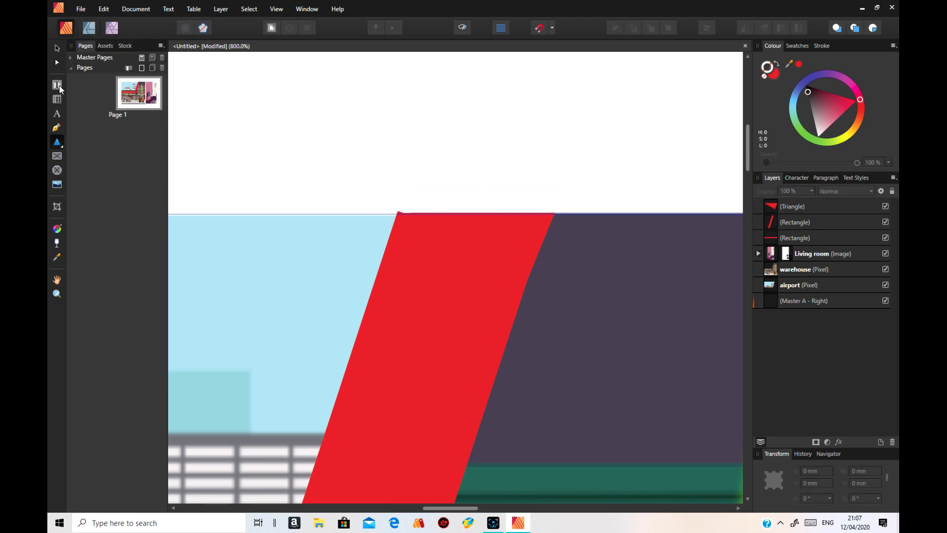
- Nudge the triangle slightly upward so its flat edge meets the slanted bar's upper corner
{"action": "left_click", "coordinate": [56, 49]}
{"action": "left_click", "coordinate": [484, 238]}
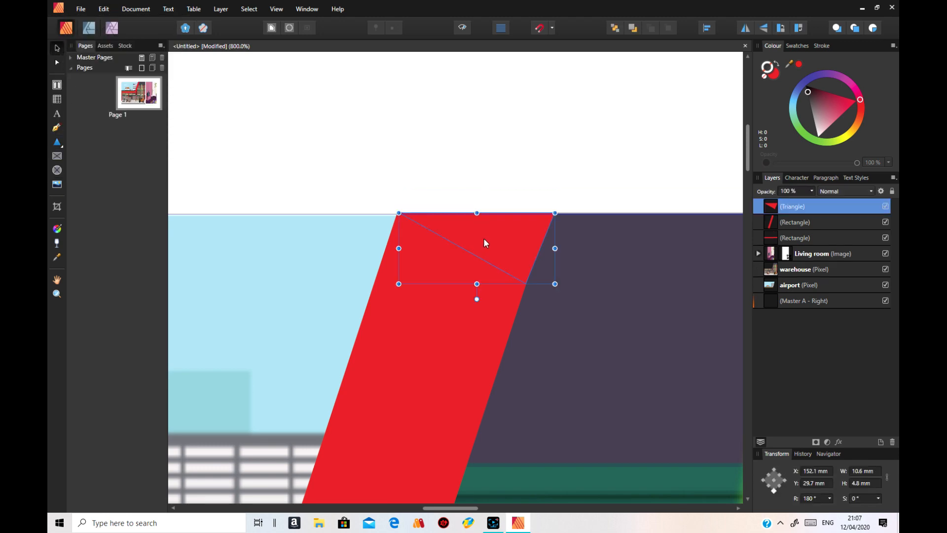
{"action": "left_click_drag", "start_coordinate": [484, 237], "coordinate": [485, 237]}
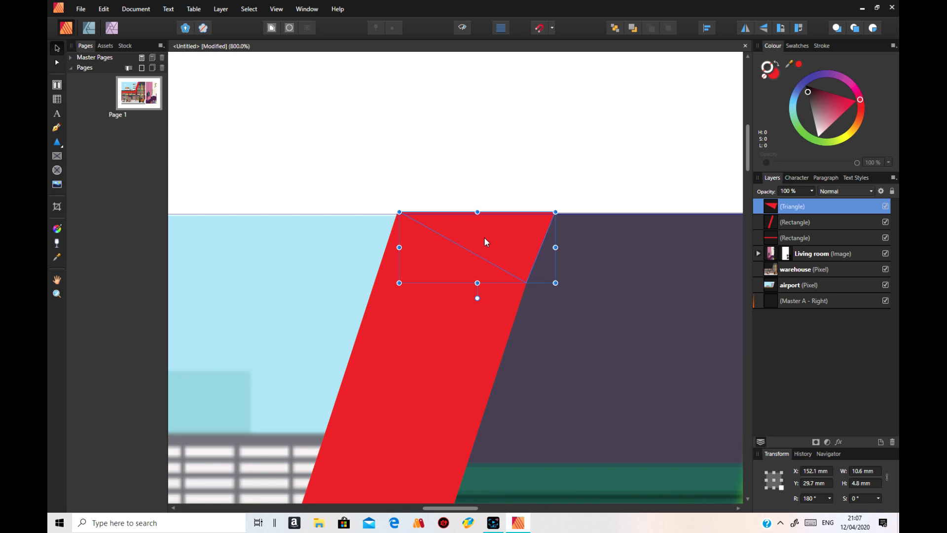
{"action": "left_click", "coordinate": [662, 135]}
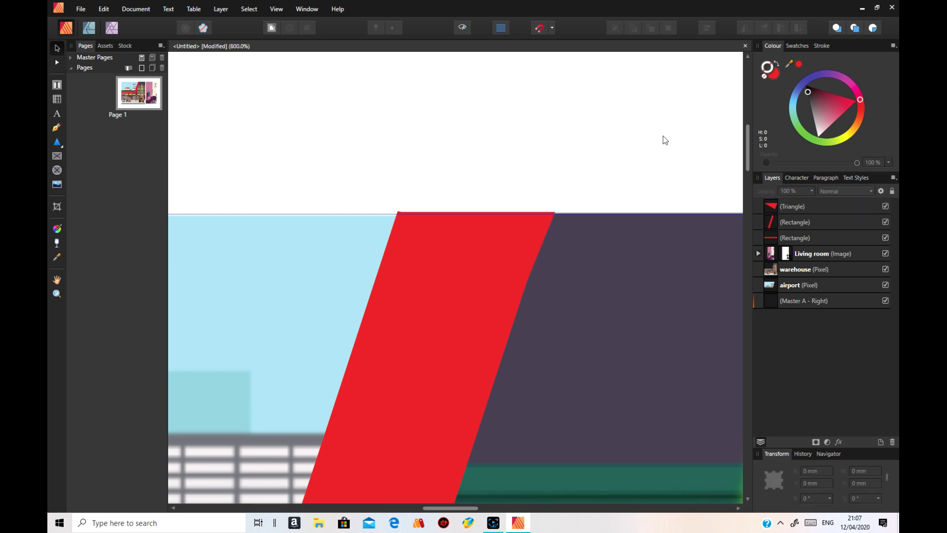
- Duplicate the horizontal red bar as an upright divider about 155 mm long, rotated about 90.3°, covering the gap between the warehouse and living room
{"action": "scroll", "coordinate": [656, 163], "scroll_direction": "down", "scroll_amount": 5}
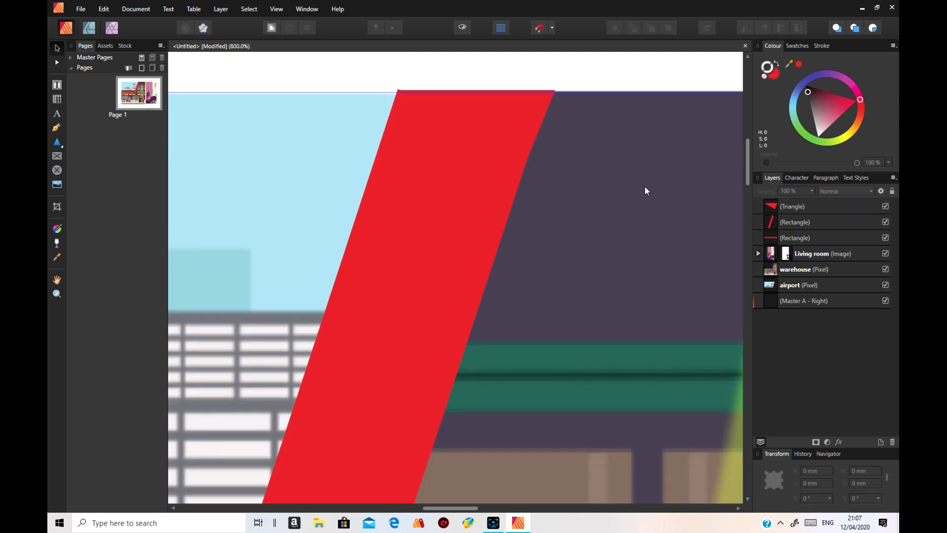
{"action": "scroll", "coordinate": [626, 211], "scroll_direction": "down", "scroll_amount": 12}
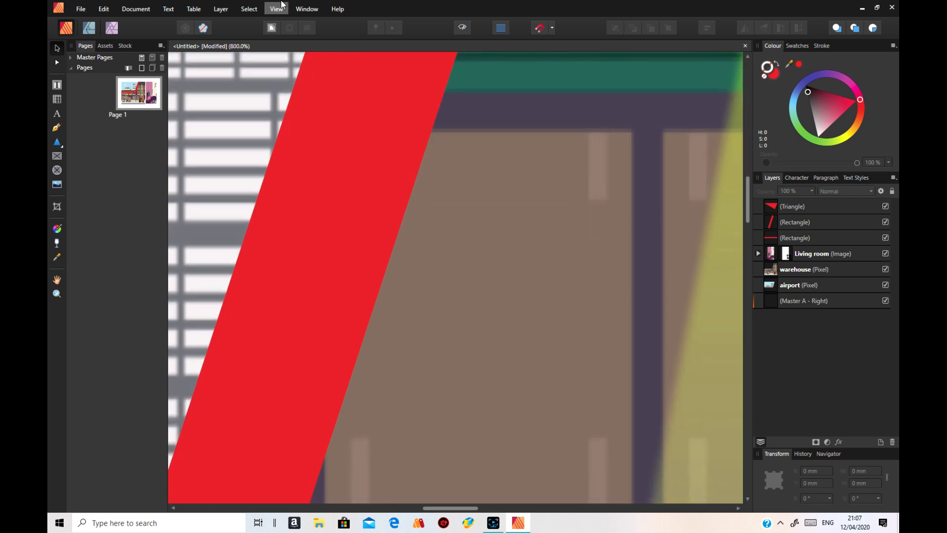
{"action": "left_click", "coordinate": [274, 10]}
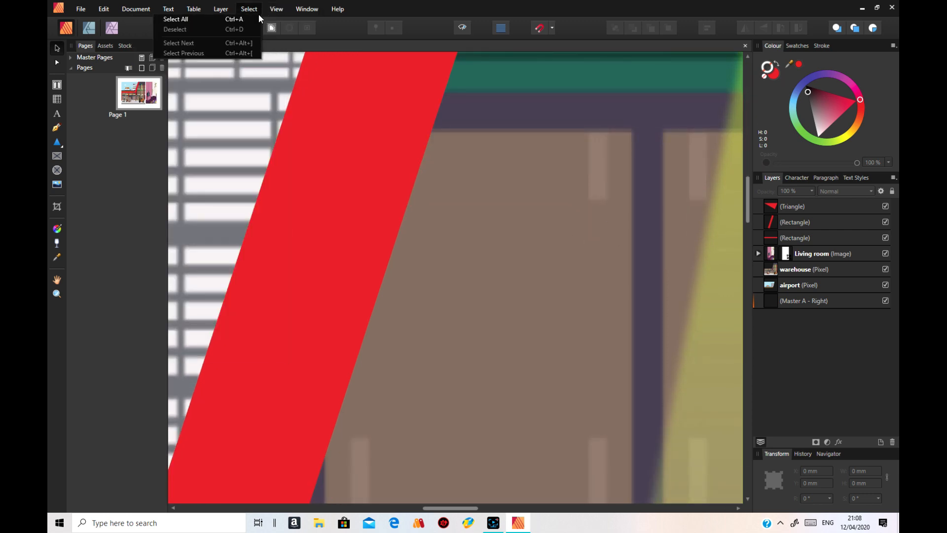
{"action": "mouse_move", "coordinate": [276, 19]}
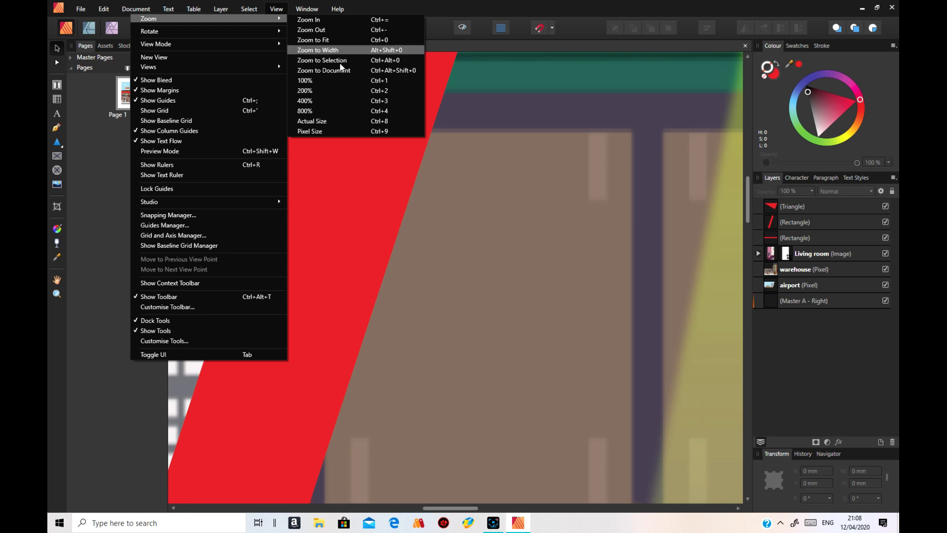
{"action": "left_click", "coordinate": [348, 121]}
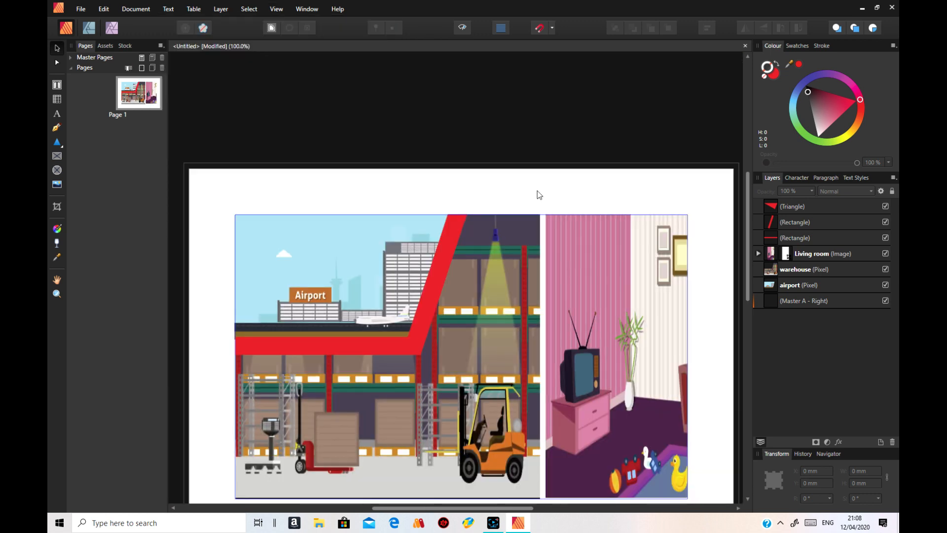
{"action": "right_click", "coordinate": [344, 355]}
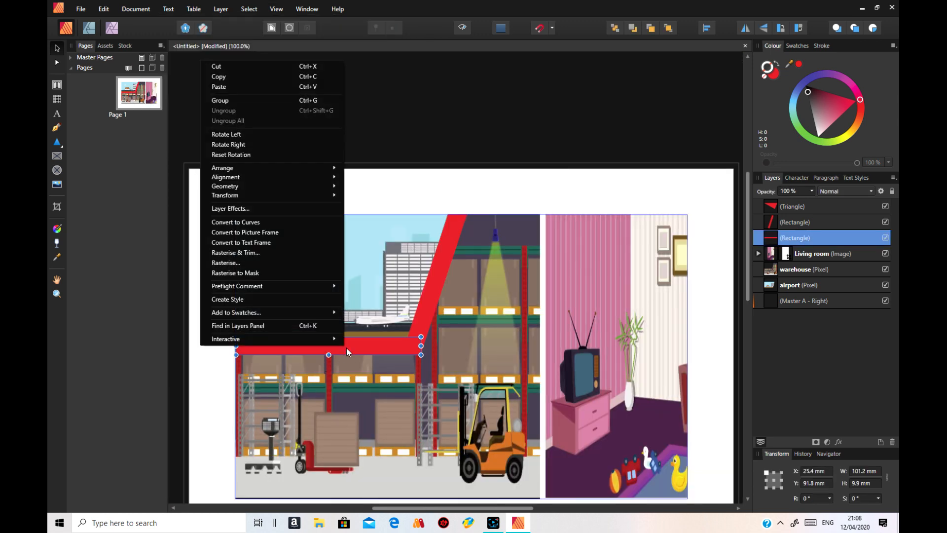
{"action": "left_click", "coordinate": [279, 89]}
{"action": "left_click_drag", "start_coordinate": [367, 344], "coordinate": [542, 290]}
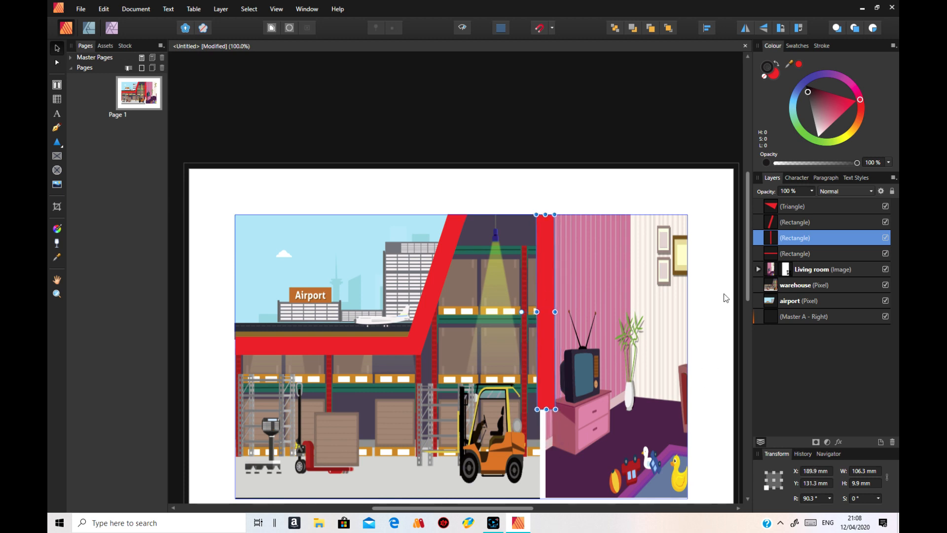
{"action": "left_click_drag", "start_coordinate": [748, 268], "coordinate": [720, 327]}
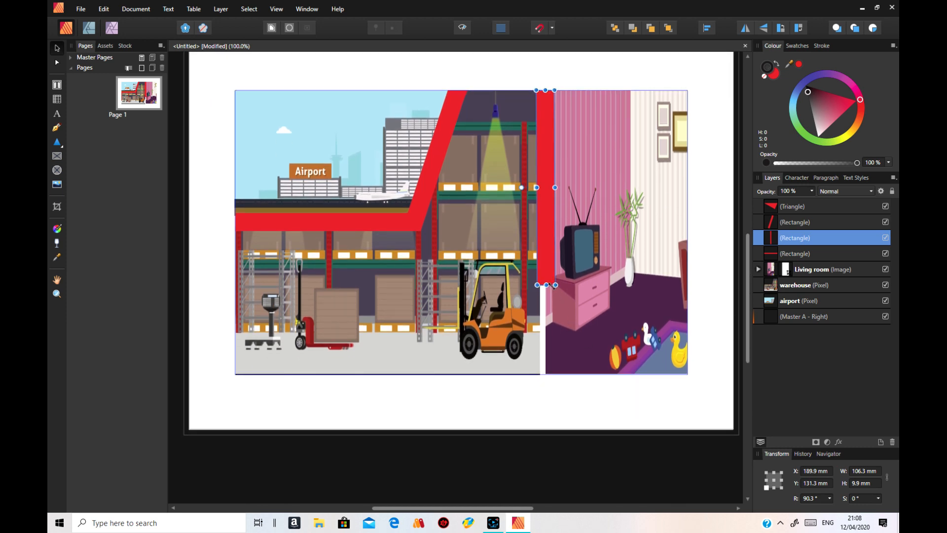
{"action": "left_click_drag", "start_coordinate": [546, 284], "coordinate": [544, 375]}
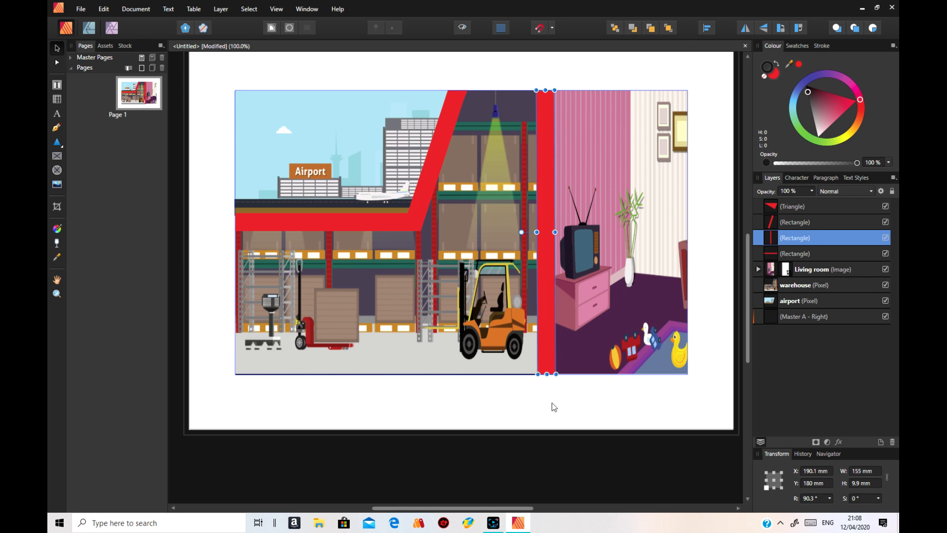
{"action": "left_click", "coordinate": [575, 434]}
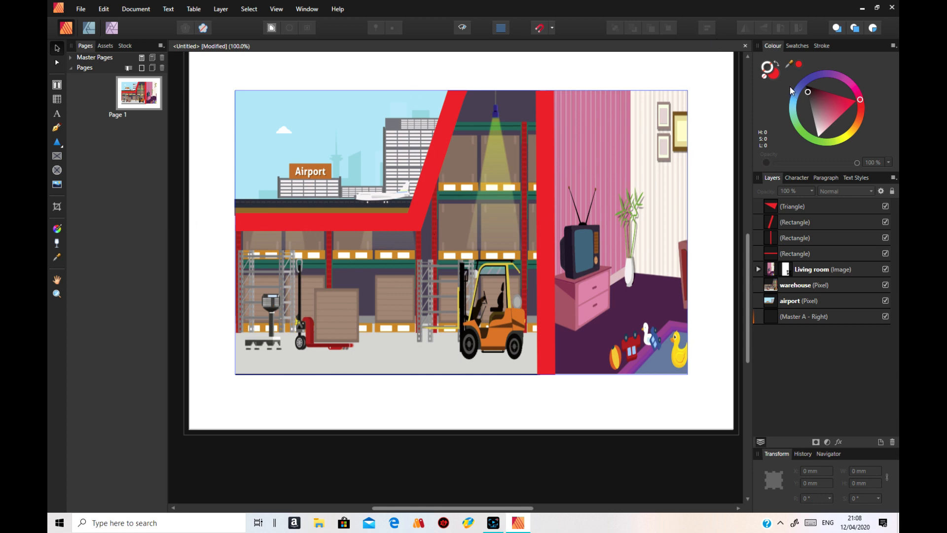
- Change the fill of the vertical divider beside the living room to white
{"action": "left_click", "coordinate": [774, 74]}
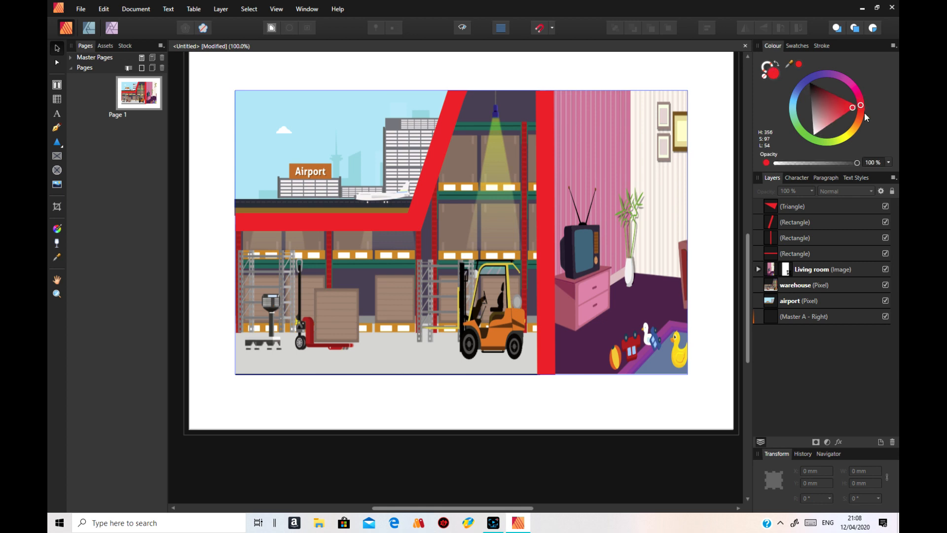
{"action": "left_click", "coordinate": [814, 134]}
{"action": "left_click", "coordinate": [545, 231]}
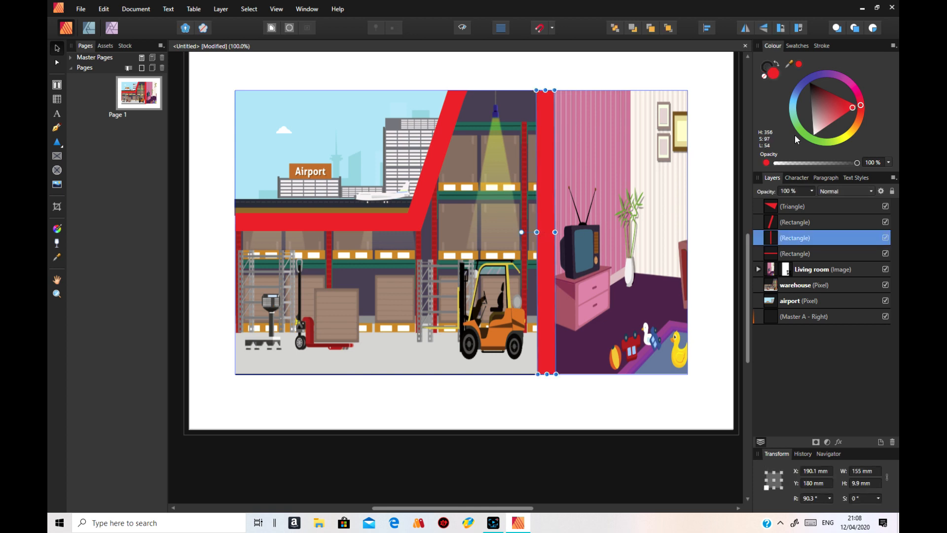
{"action": "left_click", "coordinate": [815, 132]}
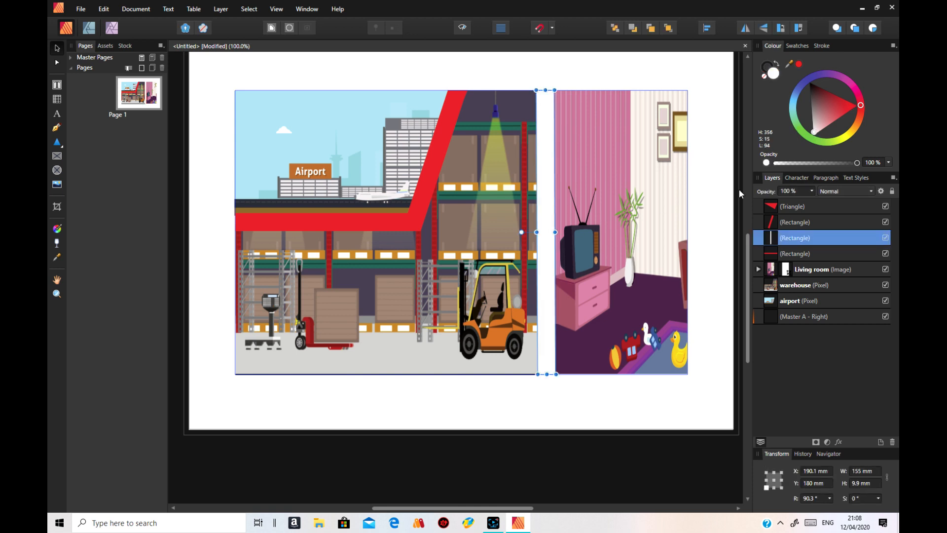
- Change the fill of the slanted bar and the triangle at its upper end to white
{"action": "left_click", "coordinate": [436, 155]}
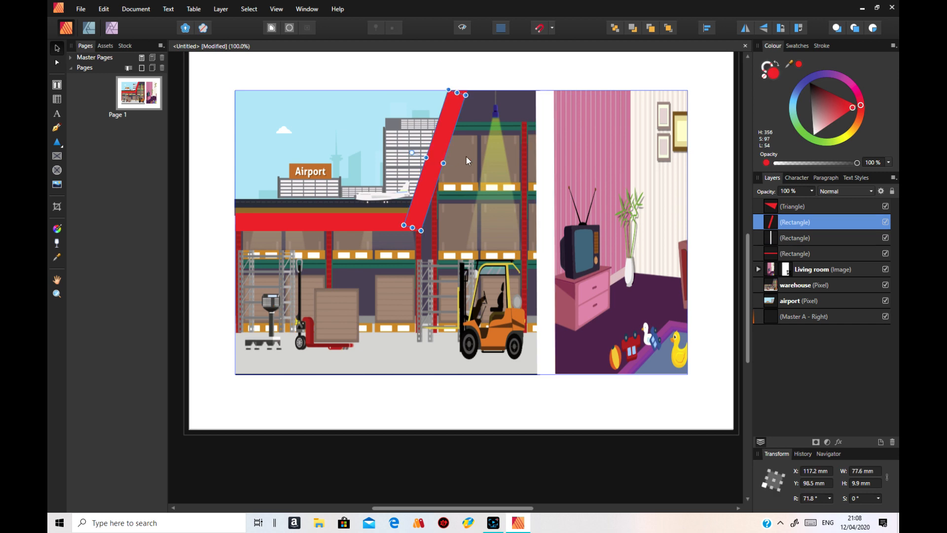
{"action": "left_click", "coordinate": [815, 135]}
{"action": "left_click", "coordinate": [500, 58]}
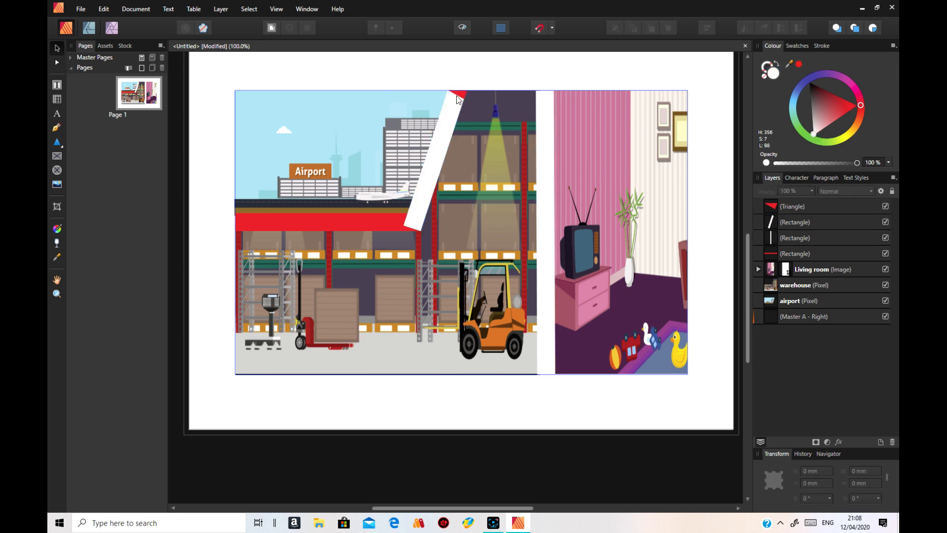
{"action": "left_click", "coordinate": [460, 93]}
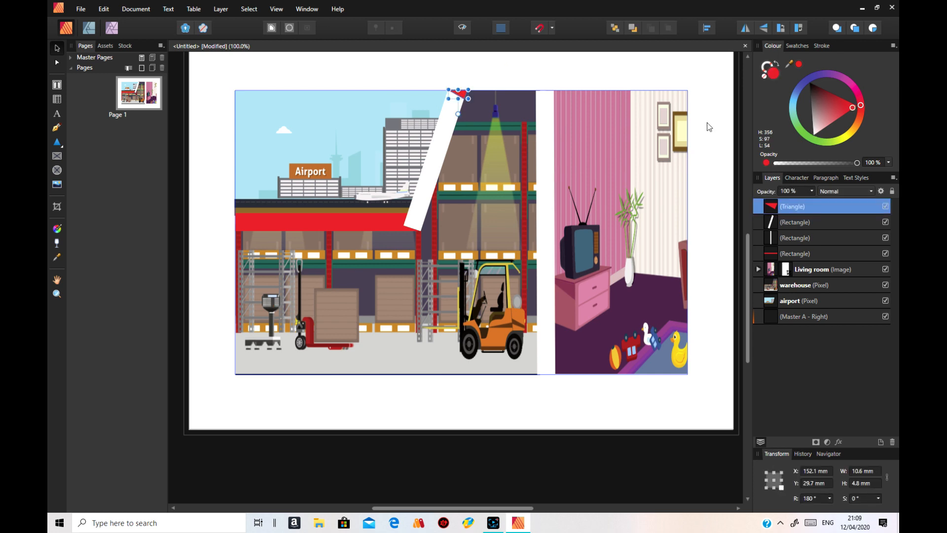
{"action": "left_click", "coordinate": [815, 135]}
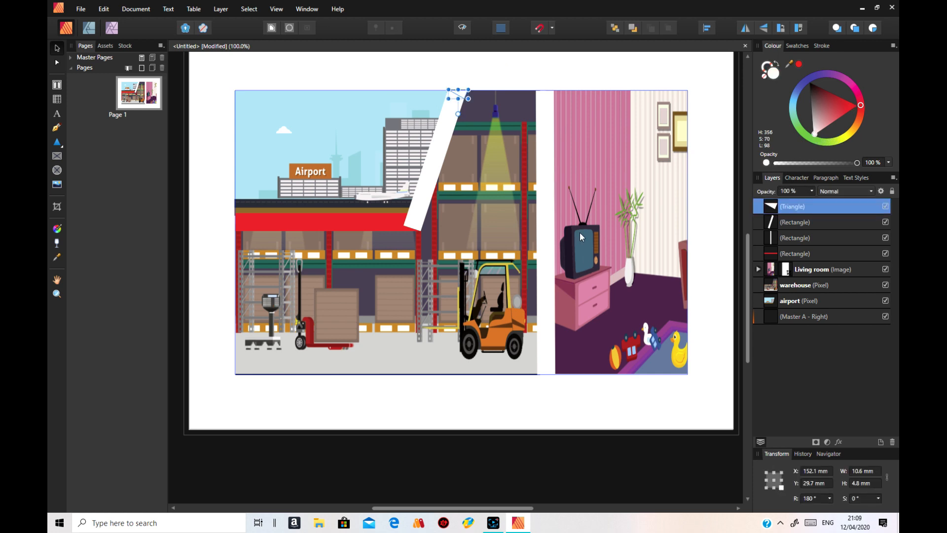
- Change the fill of the horizontal bar below the airport to white
{"action": "left_click", "coordinate": [363, 226]}
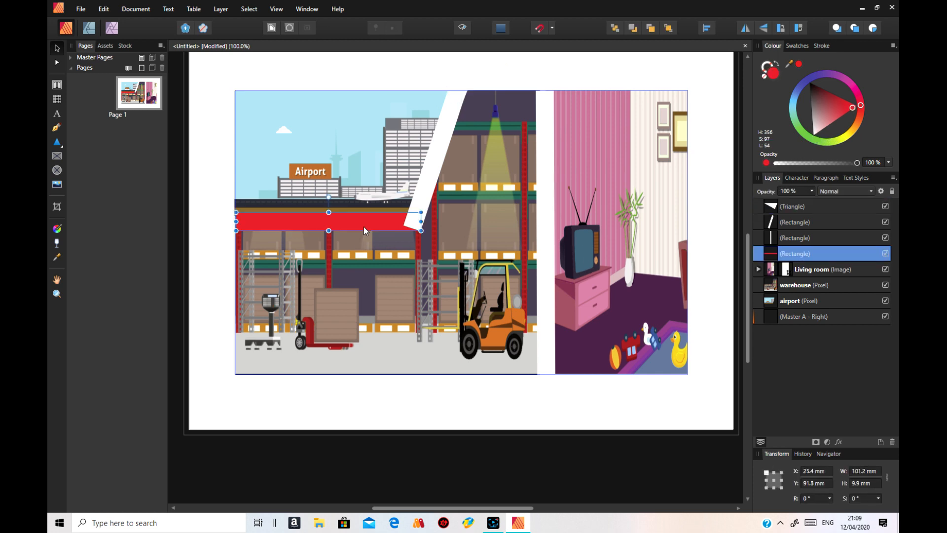
{"action": "left_click", "coordinate": [815, 139]}
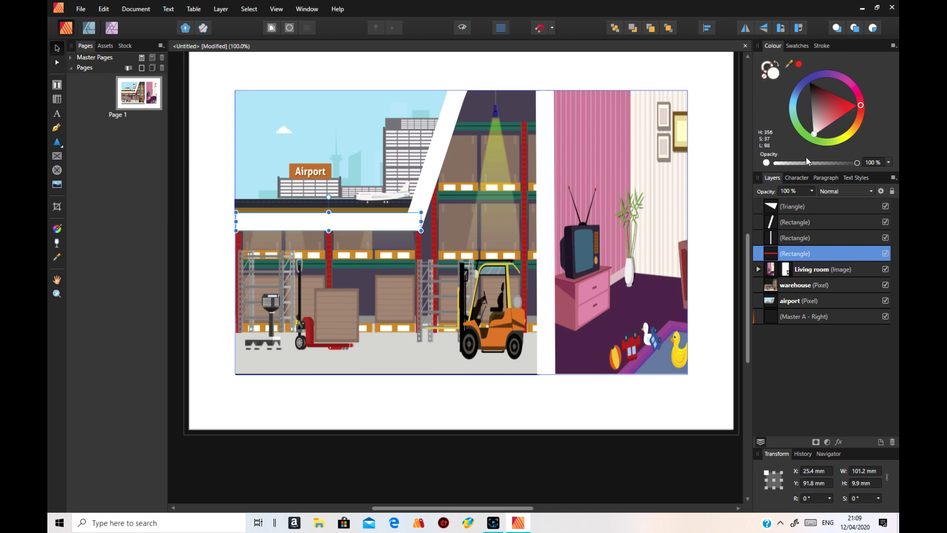
{"action": "left_click", "coordinate": [651, 73]}
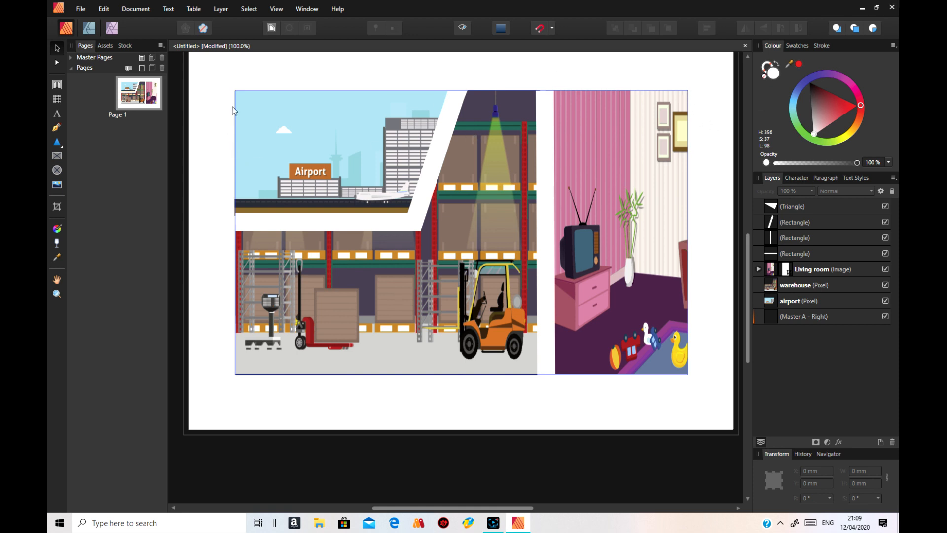
- Select the airport image with its horizontal bar, slanted bar and triangle, and set up a PNG export of the selection without background
{"action": "left_click_drag", "start_coordinate": [203, 72], "coordinate": [482, 251]}
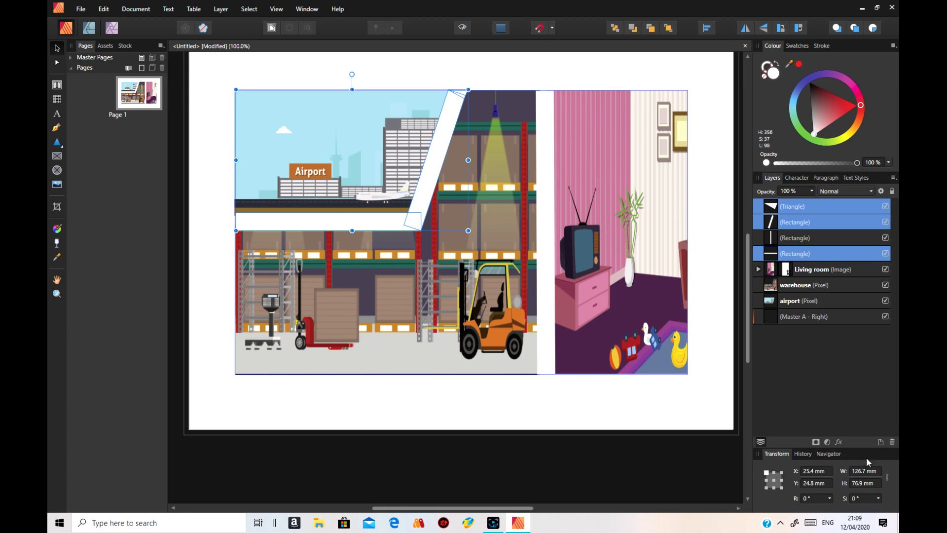
{"action": "left_click", "coordinate": [828, 302], "text": "ctrl"}
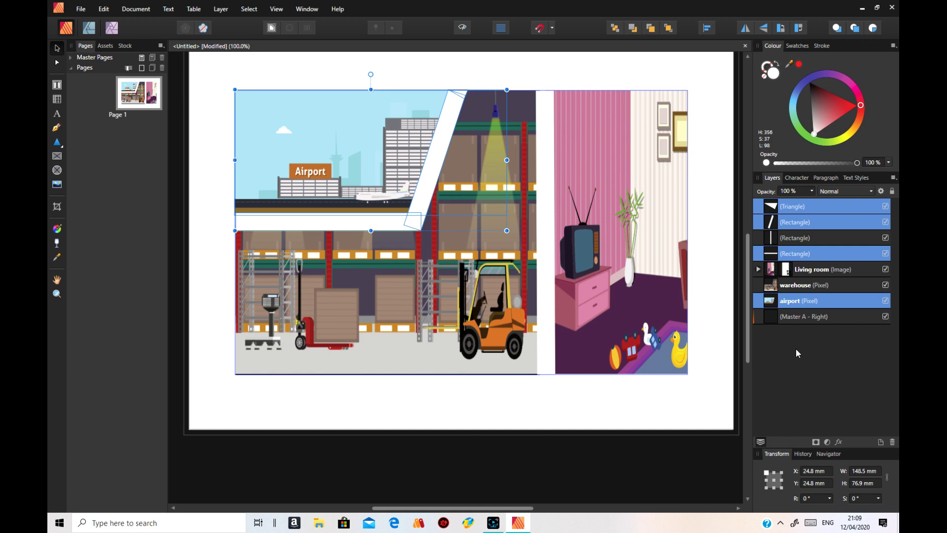
{"action": "left_click", "coordinate": [79, 10]}
{"action": "left_click", "coordinate": [79, 162]}
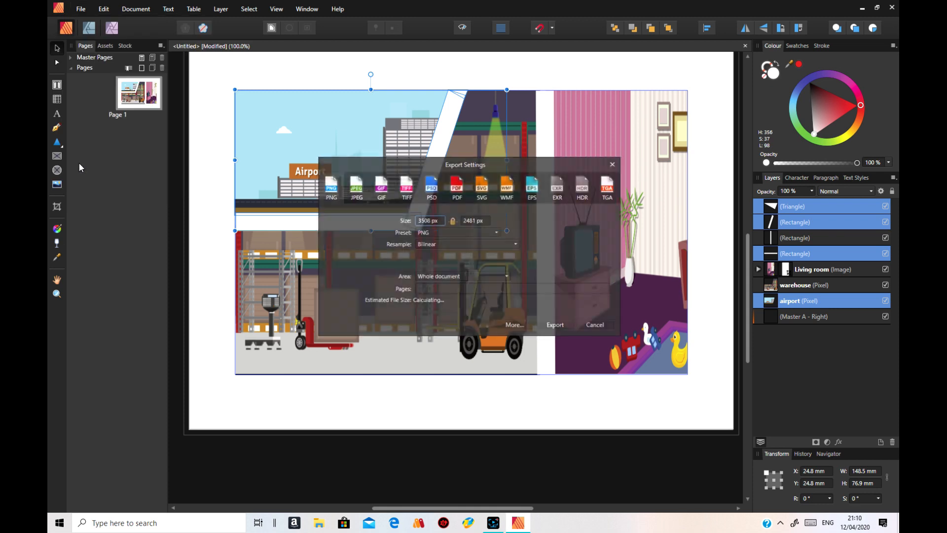
{"action": "left_click", "coordinate": [502, 277]}
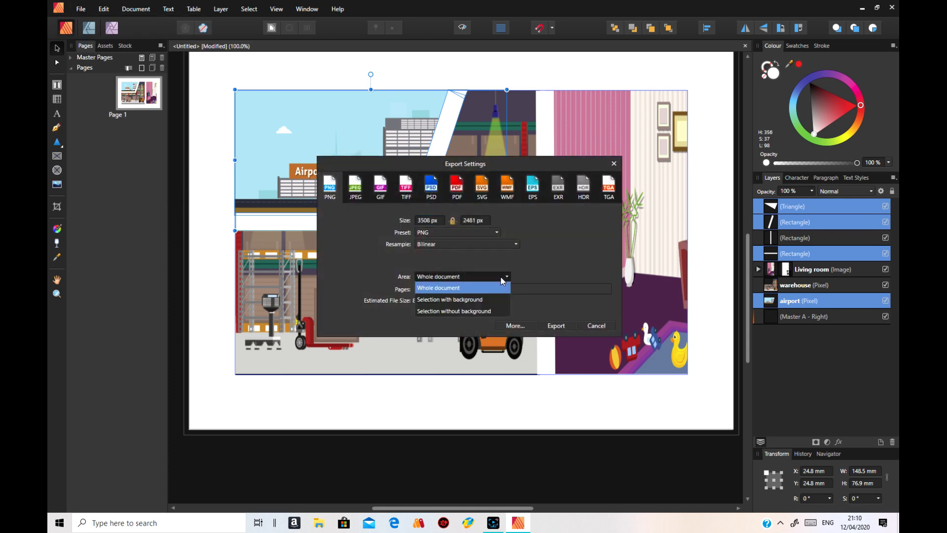
{"action": "left_click", "coordinate": [482, 311]}
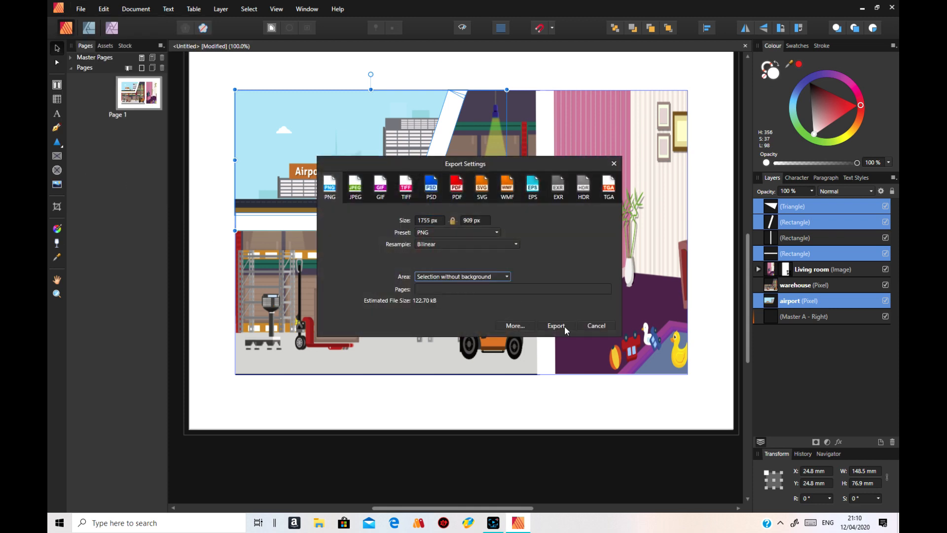
- Export the airport selection to the Desktop as airport.PNG, replacing the existing file
{"action": "left_click", "coordinate": [557, 326]}
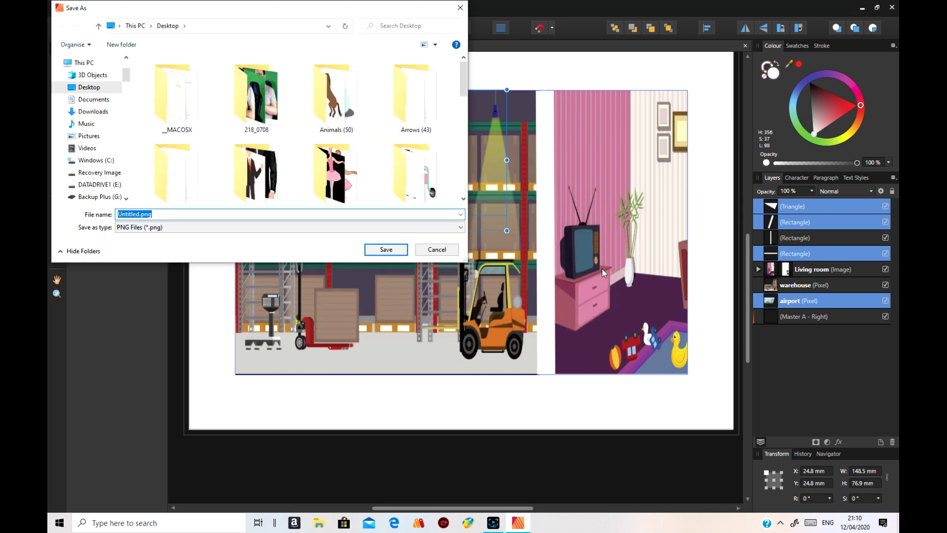
{"action": "left_click_drag", "start_coordinate": [465, 88], "coordinate": [462, 138]}
{"action": "left_click", "coordinate": [171, 121]}
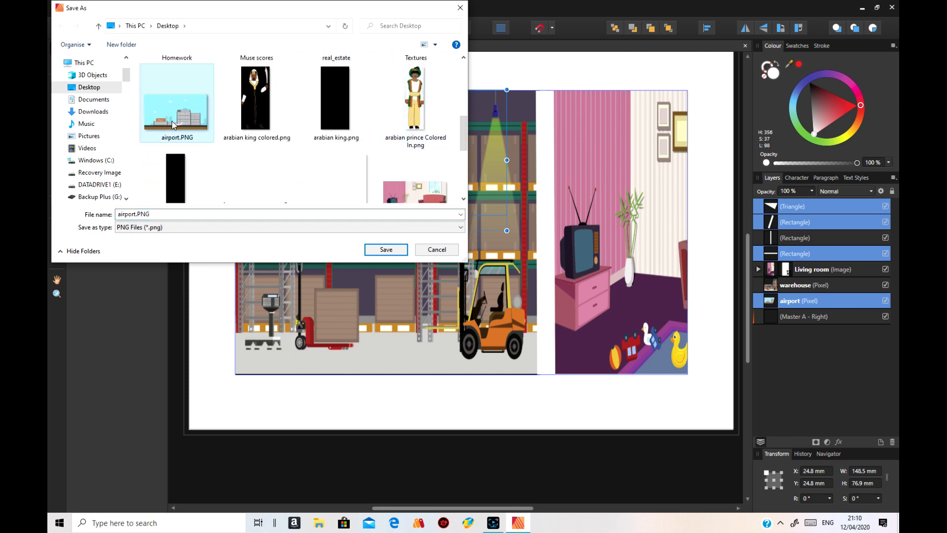
{"action": "left_click", "coordinate": [389, 249]}
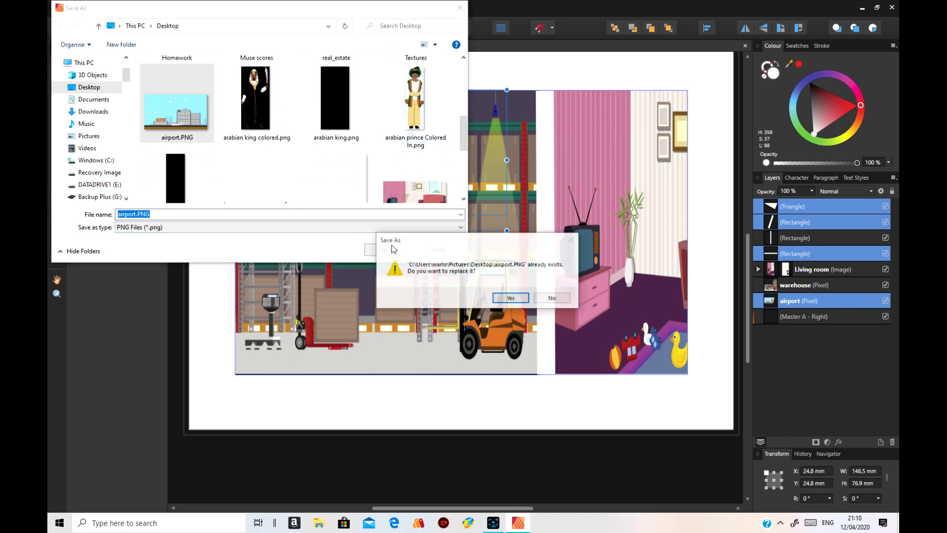
{"action": "left_click", "coordinate": [518, 299]}
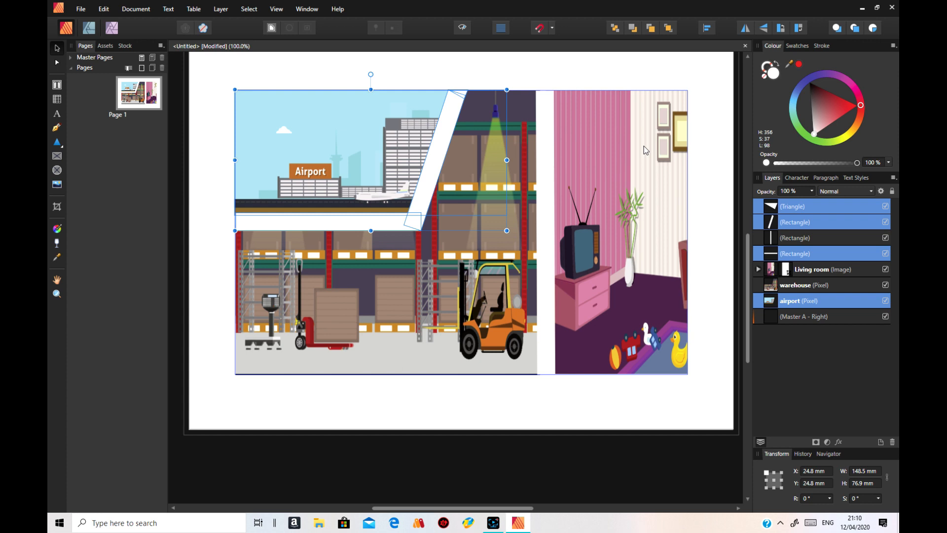
- Open the exported airport.PNG from the desktop to check its cut edges, and return to Affinity Publisher
{"action": "left_click", "coordinate": [862, 9]}
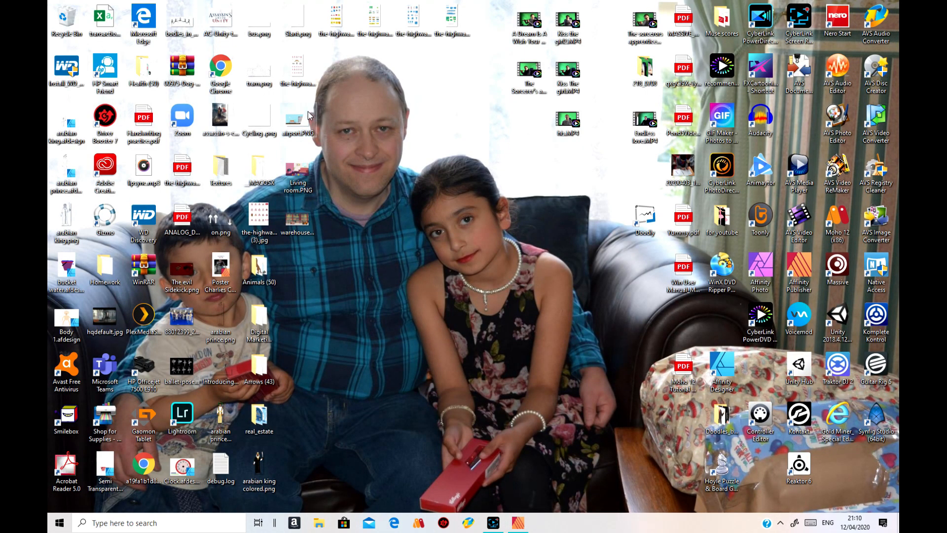
{"action": "double_click", "coordinate": [309, 114]}
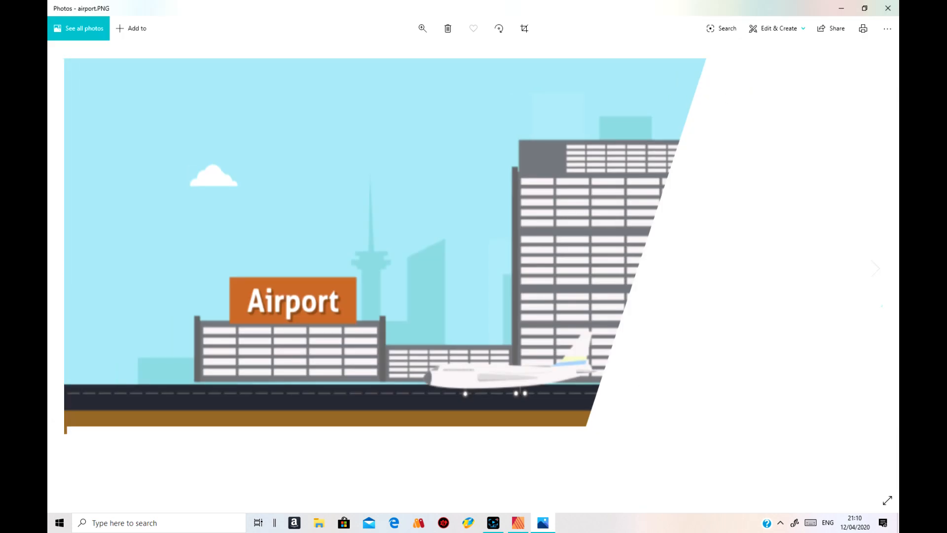
{"action": "left_click", "coordinate": [892, 8]}
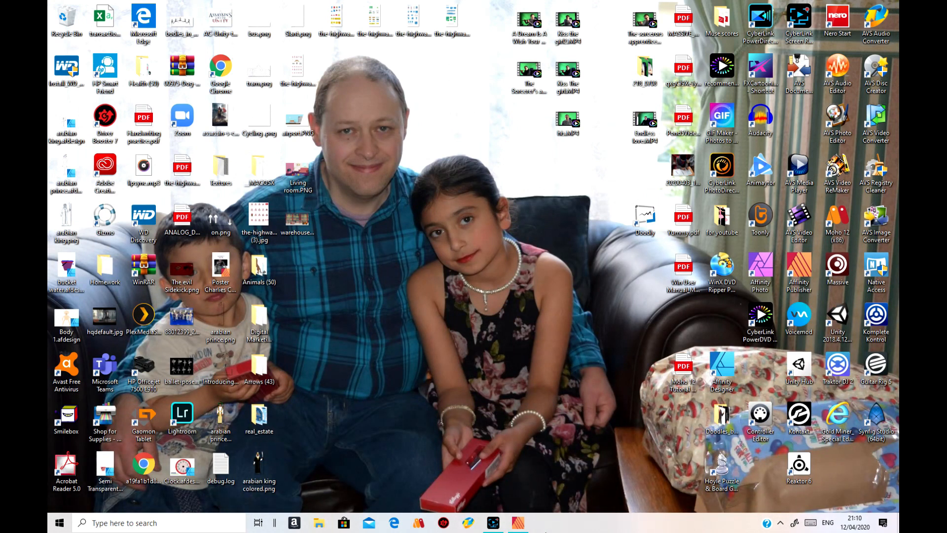
{"action": "left_click", "coordinate": [518, 522]}
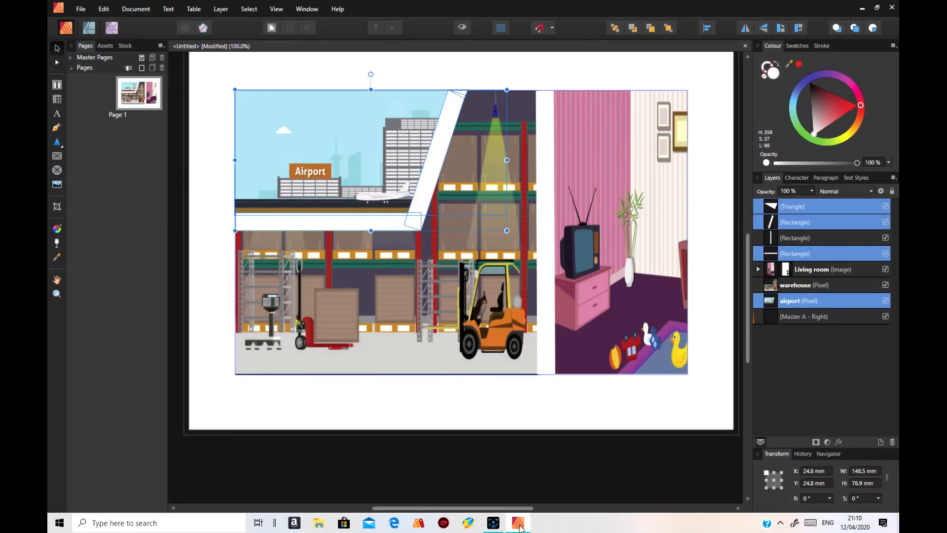
- Stretch the horizontal white bar slightly beyond the airport image's left edge
{"action": "left_click", "coordinate": [246, 224]}
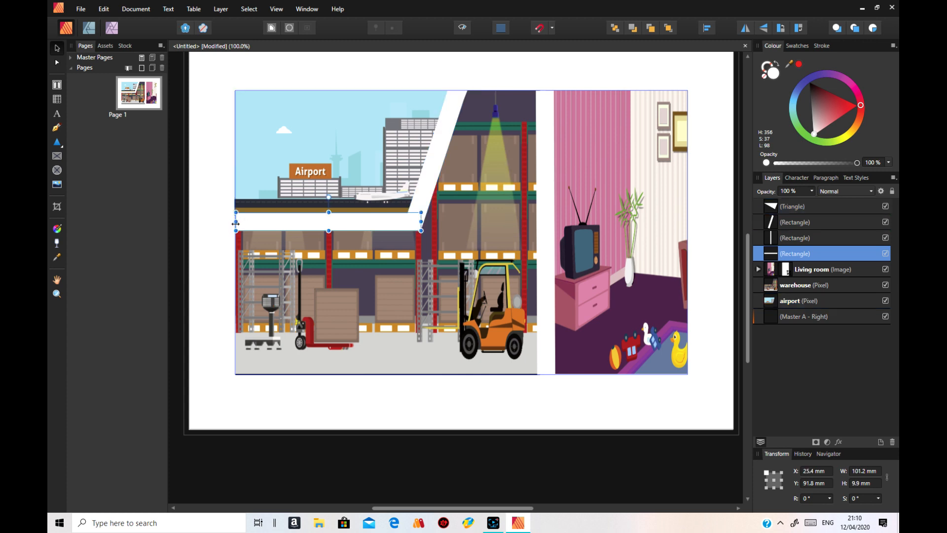
{"action": "left_click", "coordinate": [303, 398]}
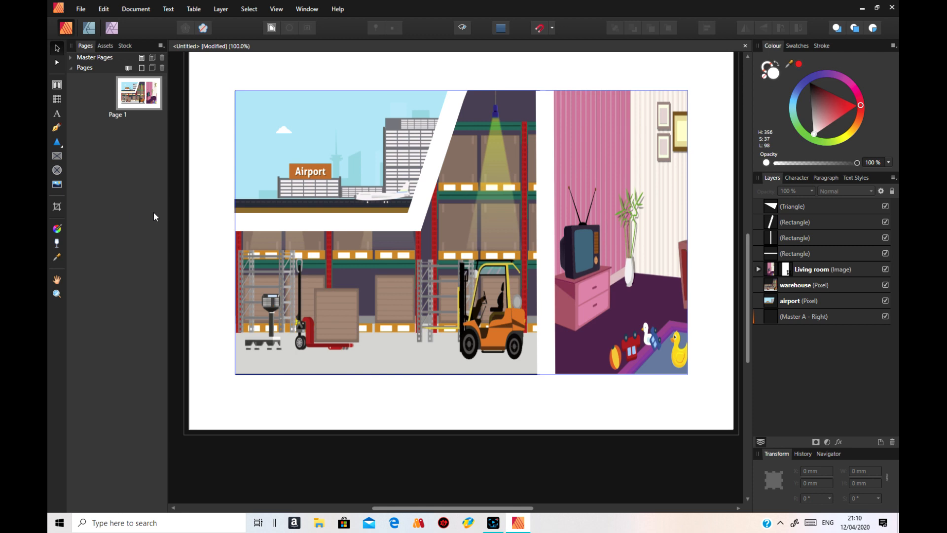
- Delete the airport image from the page, keeping the white divider bars
{"action": "left_click", "coordinate": [359, 168]}
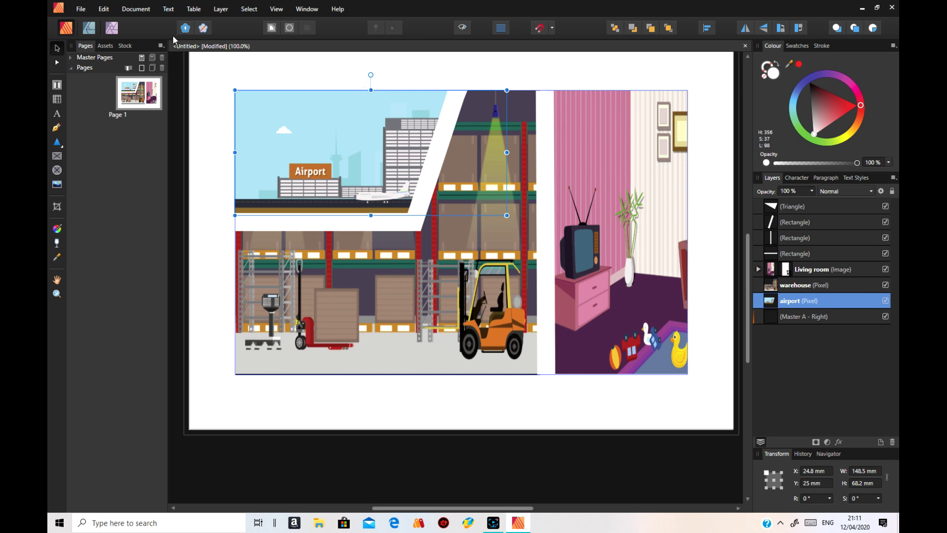
{"action": "left_click", "coordinate": [104, 9]}
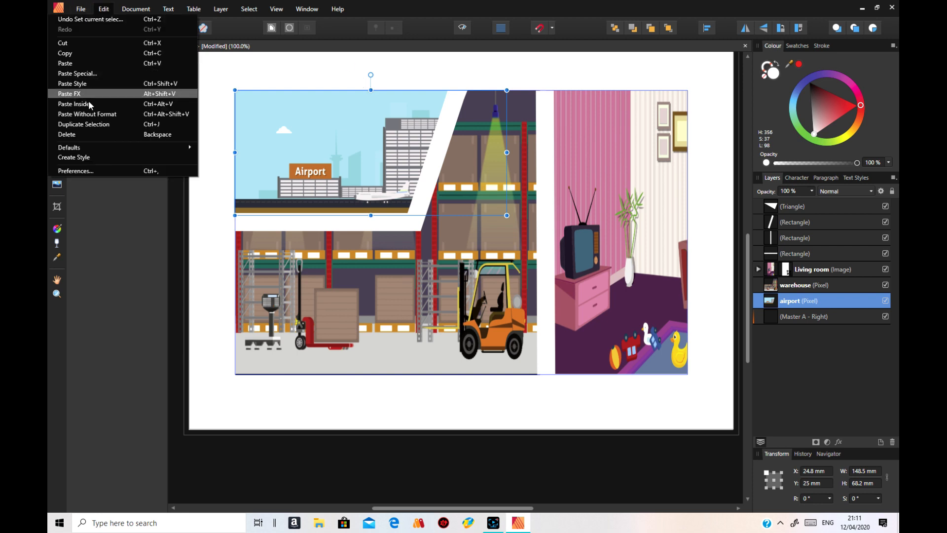
{"action": "left_click", "coordinate": [79, 134]}
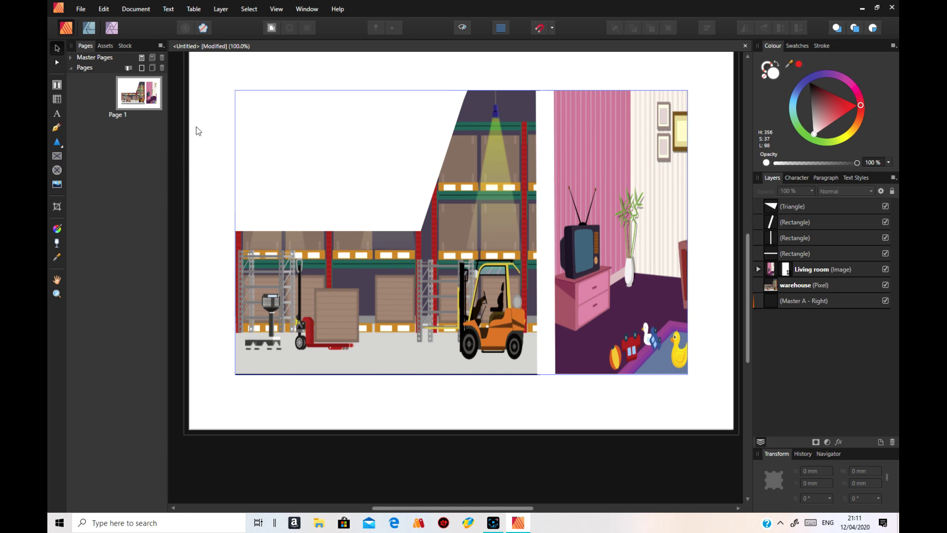
- Crop the warehouse image's bottom edge slightly to trim off the thin dark line
{"action": "left_click_drag", "start_coordinate": [213, 66], "coordinate": [566, 414]}
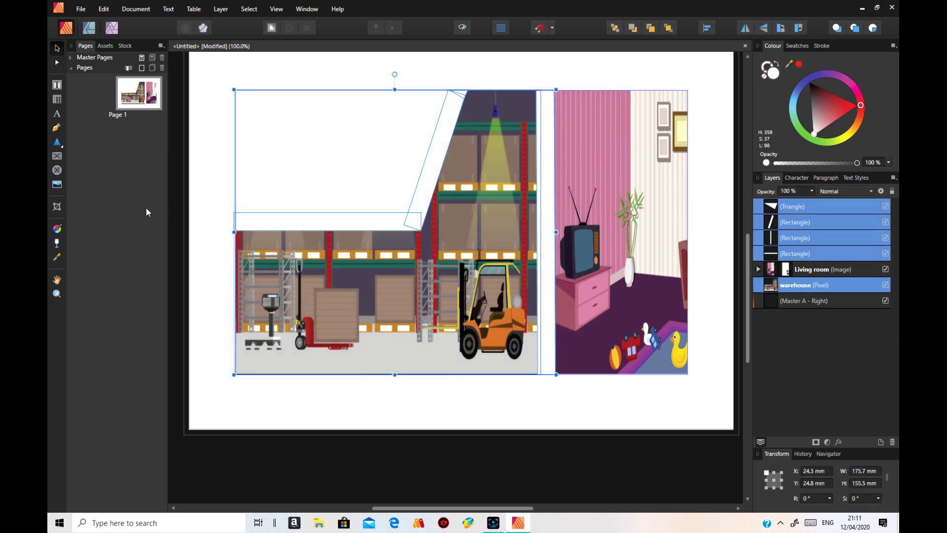
{"action": "left_click", "coordinate": [59, 210]}
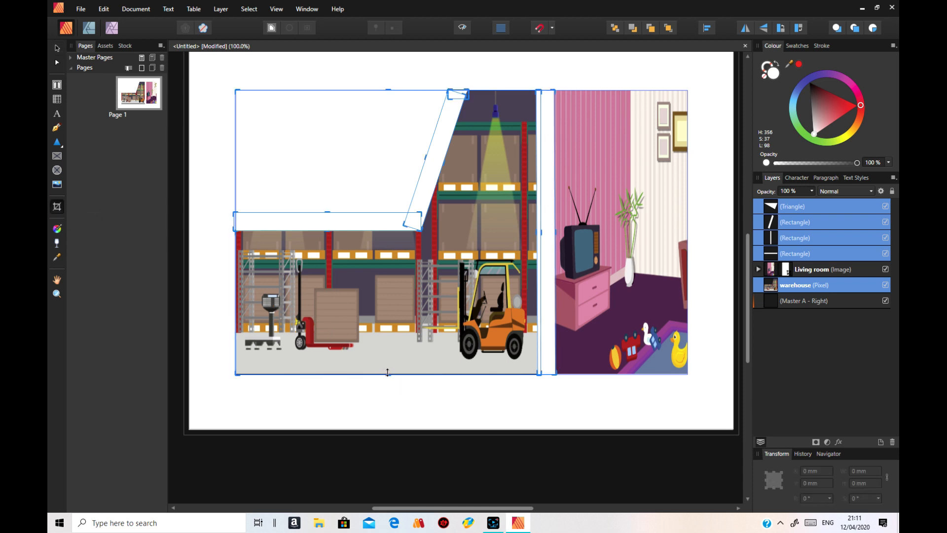
{"action": "left_click_drag", "start_coordinate": [387, 374], "coordinate": [388, 373]}
{"action": "left_click", "coordinate": [444, 406]}
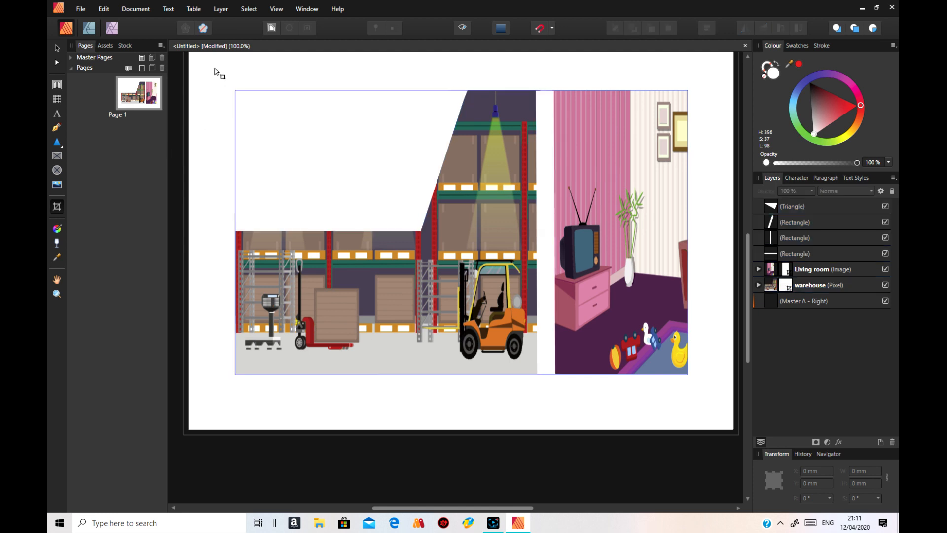
- Select the warehouse with all divider bars and the triangle, and set up a PNG export of the selection without background
{"action": "left_click", "coordinate": [58, 48]}
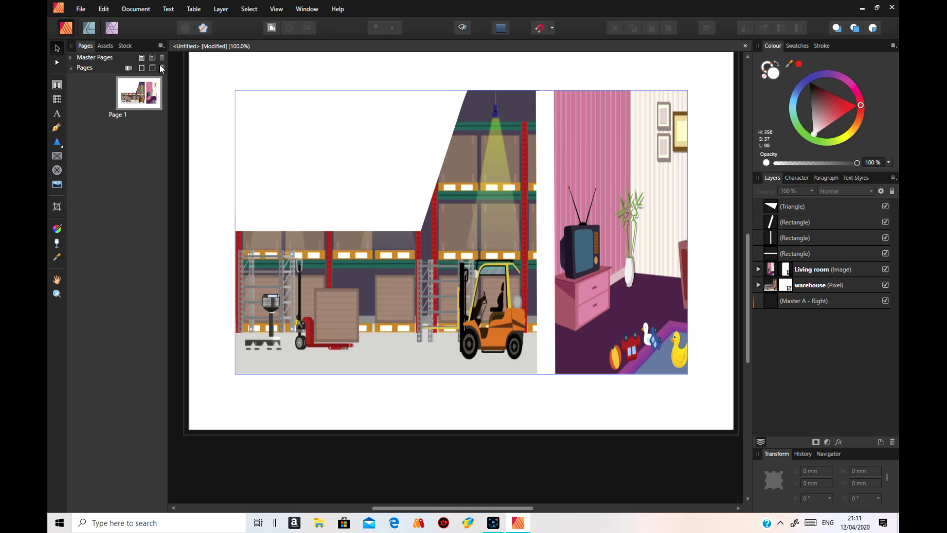
{"action": "left_click_drag", "start_coordinate": [204, 70], "coordinate": [571, 407]}
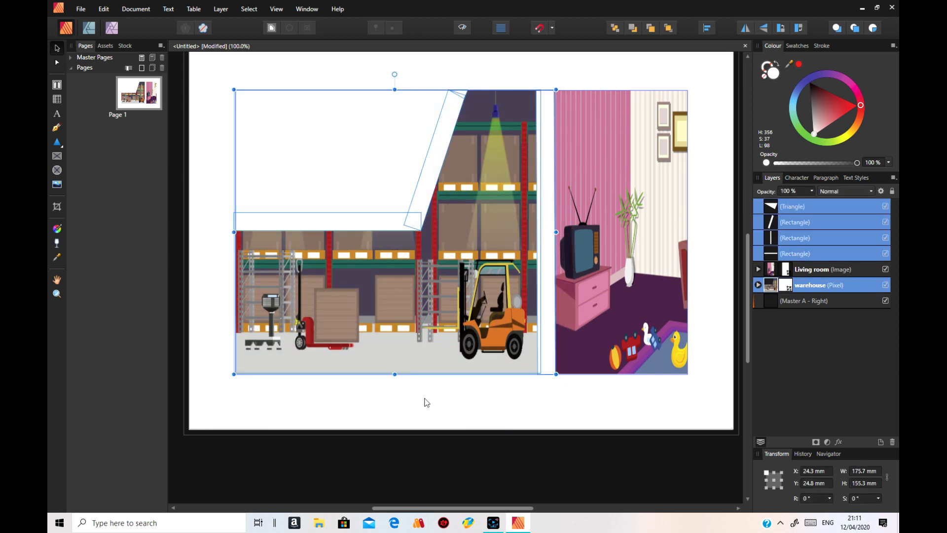
{"action": "left_click", "coordinate": [81, 10]}
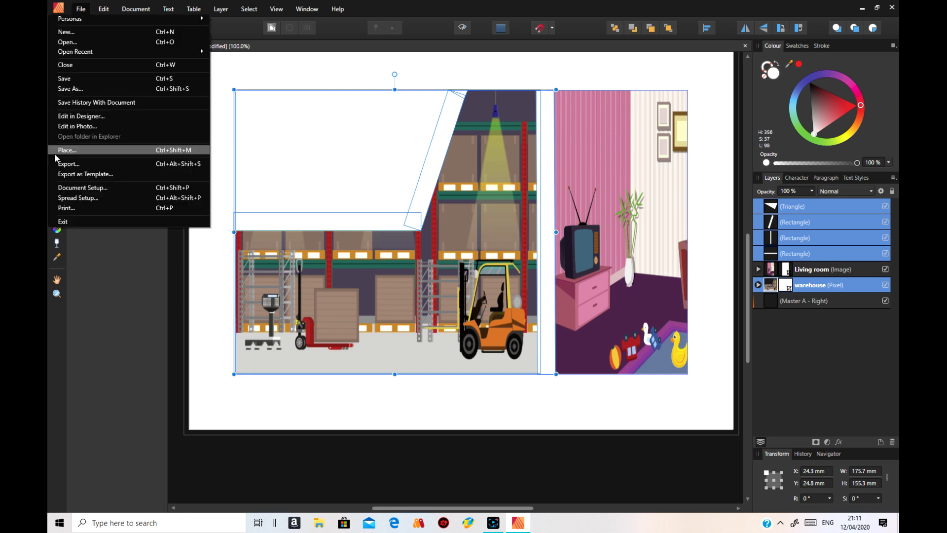
{"action": "left_click", "coordinate": [86, 165]}
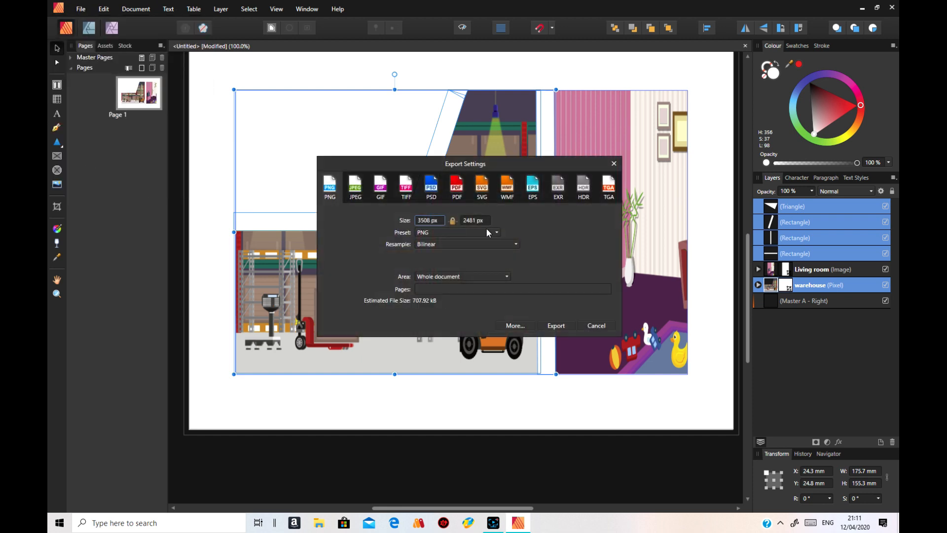
{"action": "left_click", "coordinate": [500, 280]}
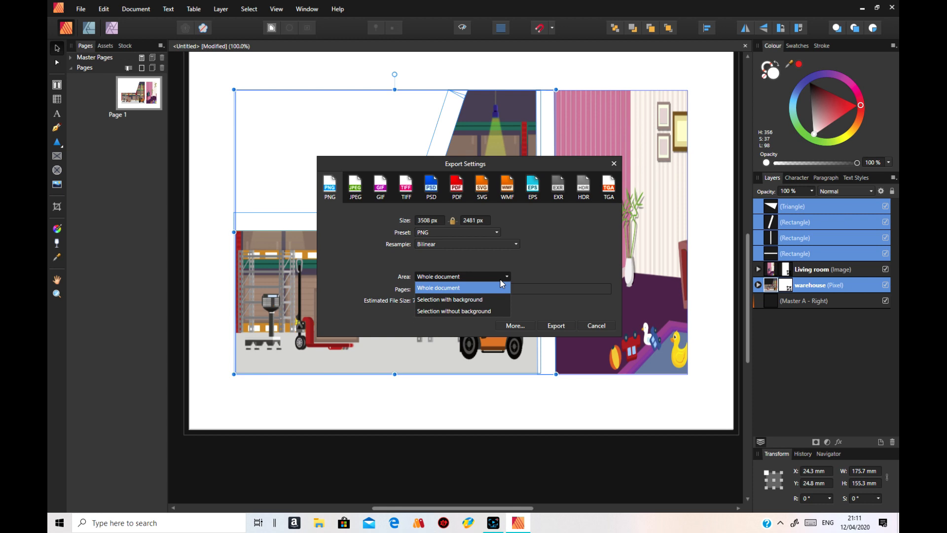
{"action": "left_click", "coordinate": [482, 311]}
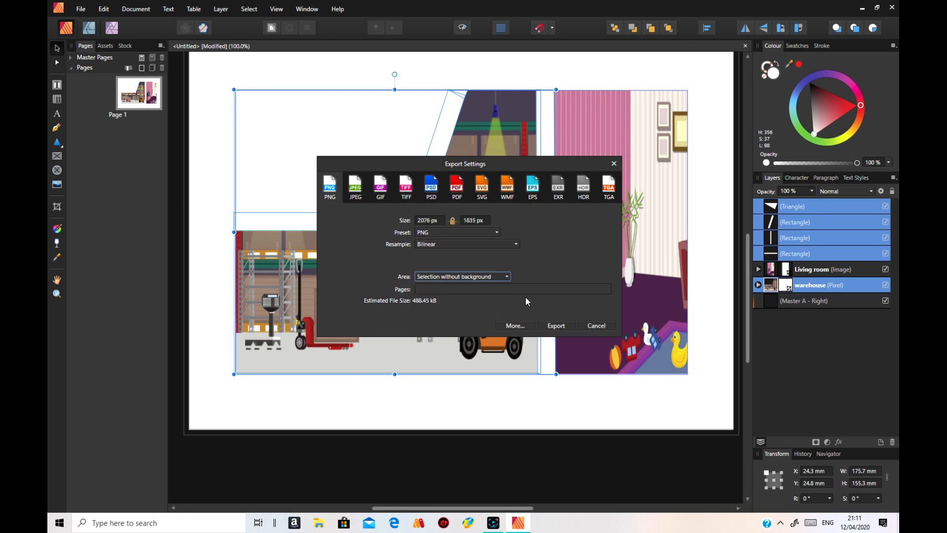
- Export the warehouse selection to the Desktop as warehouse.PNG, replacing the existing file
{"action": "left_click", "coordinate": [557, 327]}
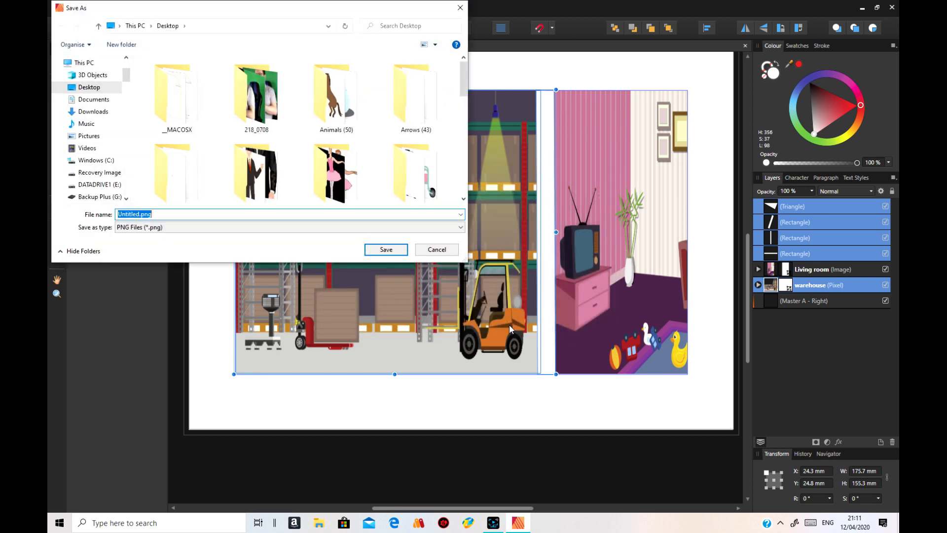
{"action": "left_click_drag", "start_coordinate": [465, 87], "coordinate": [467, 183]}
{"action": "left_click", "coordinate": [177, 183]}
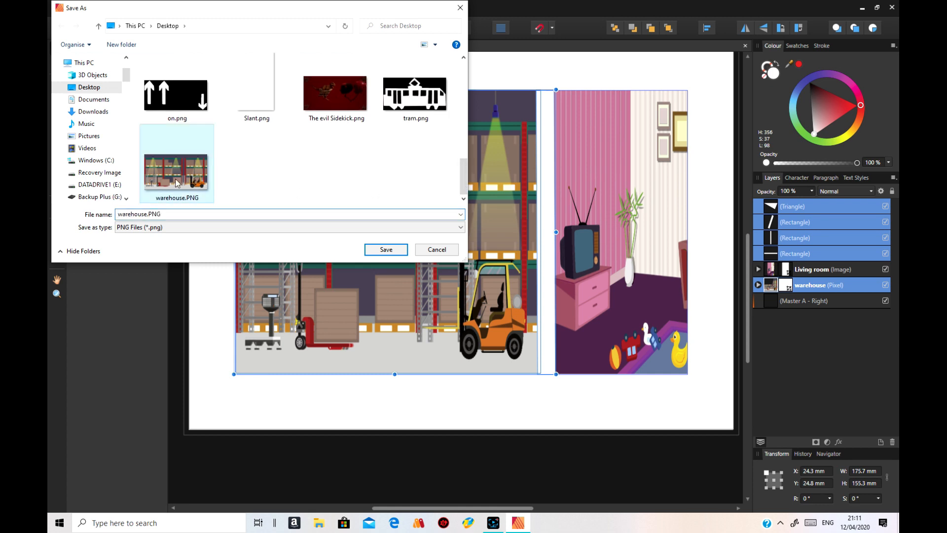
{"action": "left_click", "coordinate": [387, 249]}
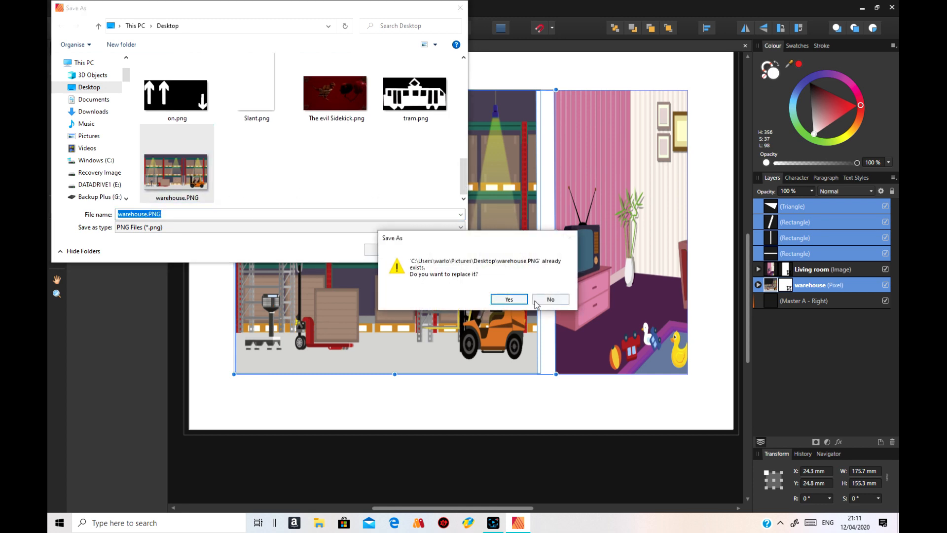
{"action": "left_click", "coordinate": [506, 300]}
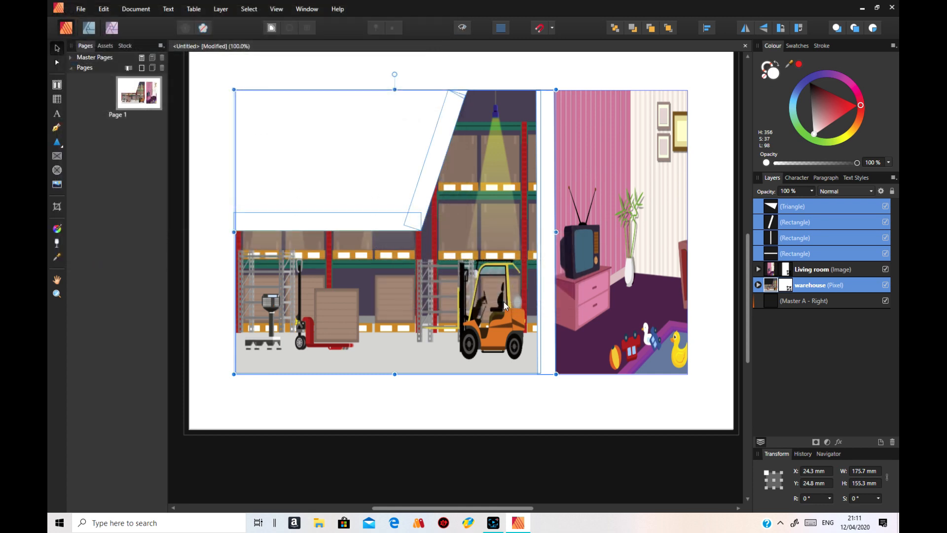
- Open warehouse.PNG from the desktop to check the exported cutout, close it and return to Affinity Publisher
{"action": "left_click", "coordinate": [862, 9]}
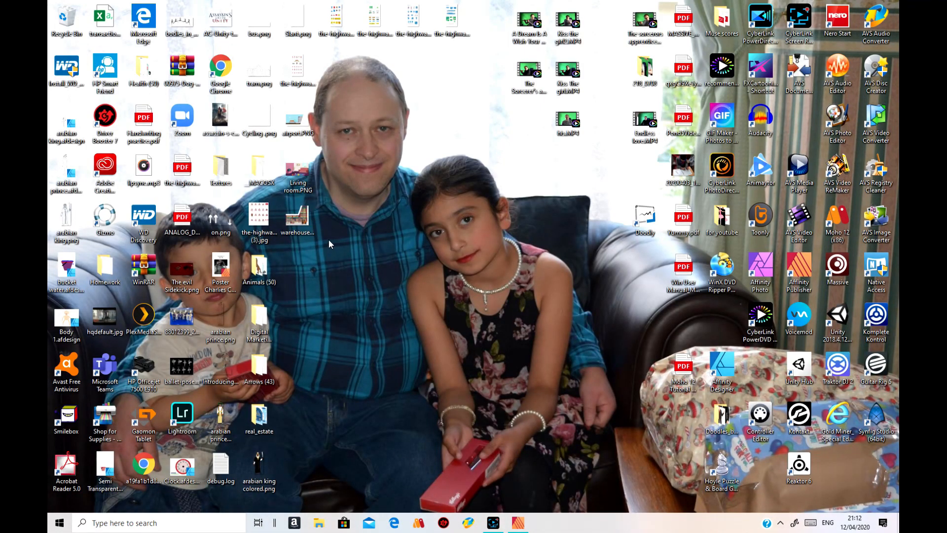
{"action": "double_click", "coordinate": [301, 219]}
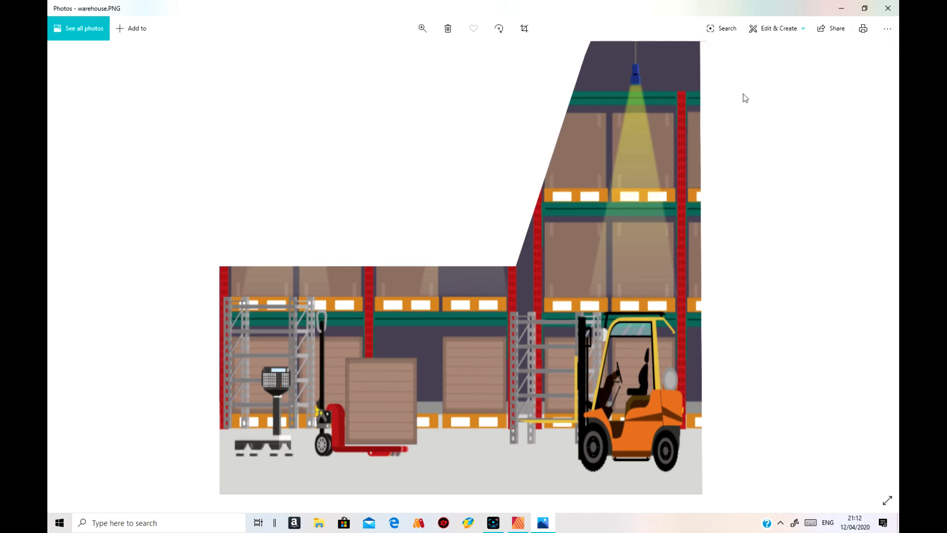
{"action": "left_click", "coordinate": [888, 8]}
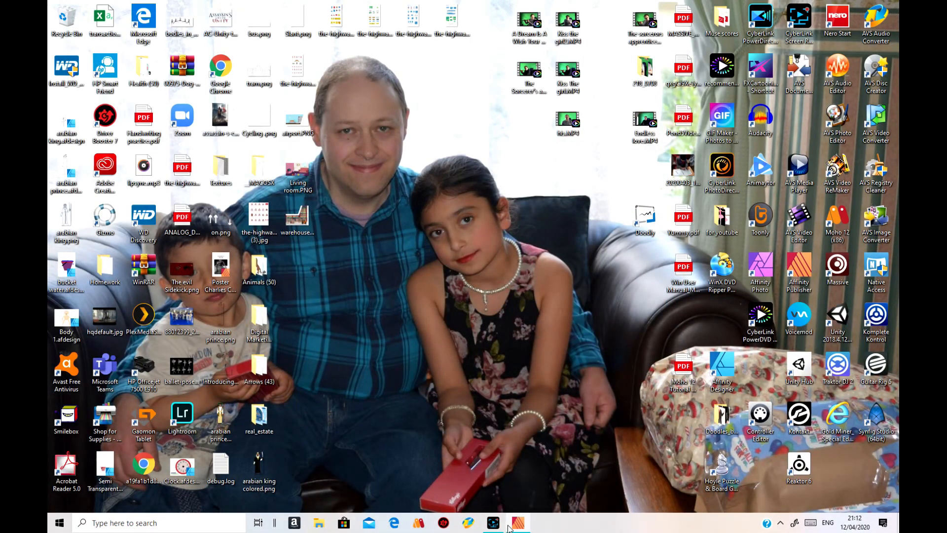
{"action": "mouse_move", "coordinate": [520, 529]}
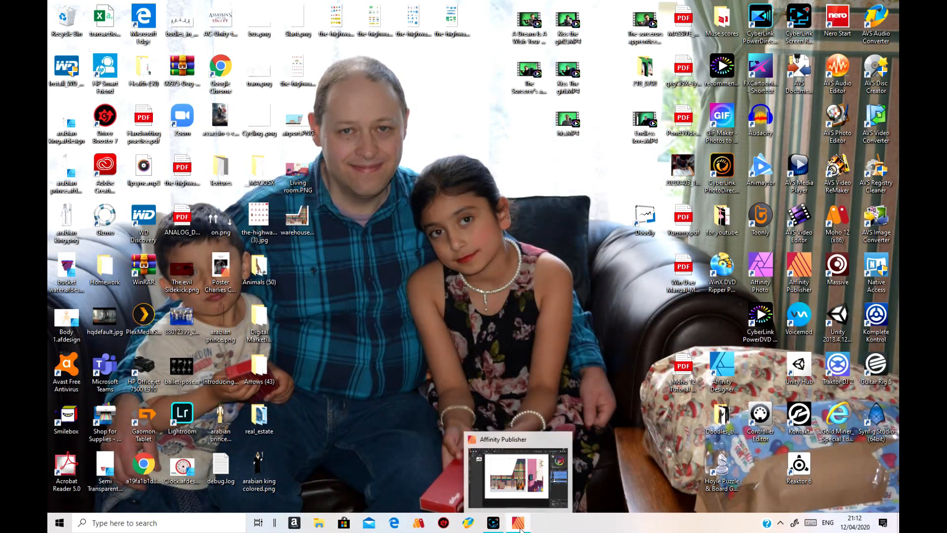
{"action": "left_click", "coordinate": [518, 524]}
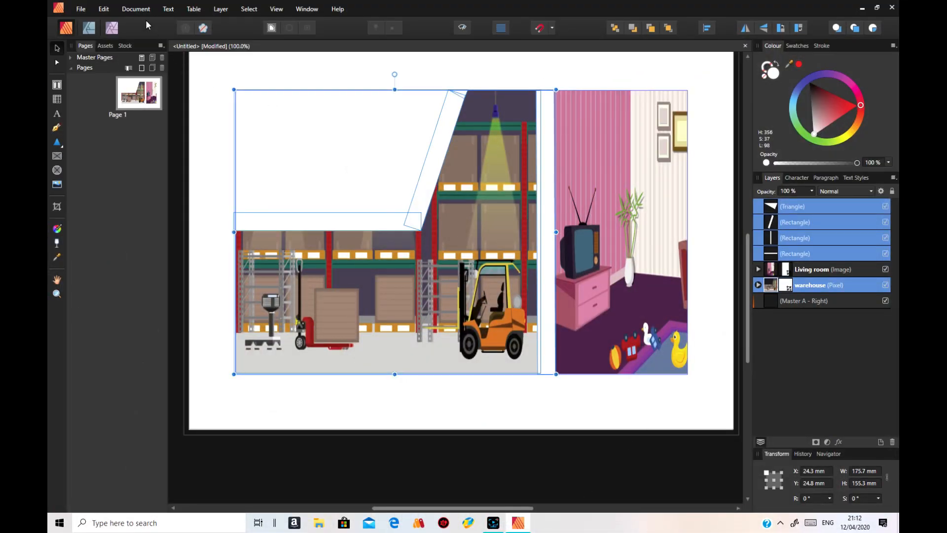
{"action": "left_click", "coordinate": [104, 9]}
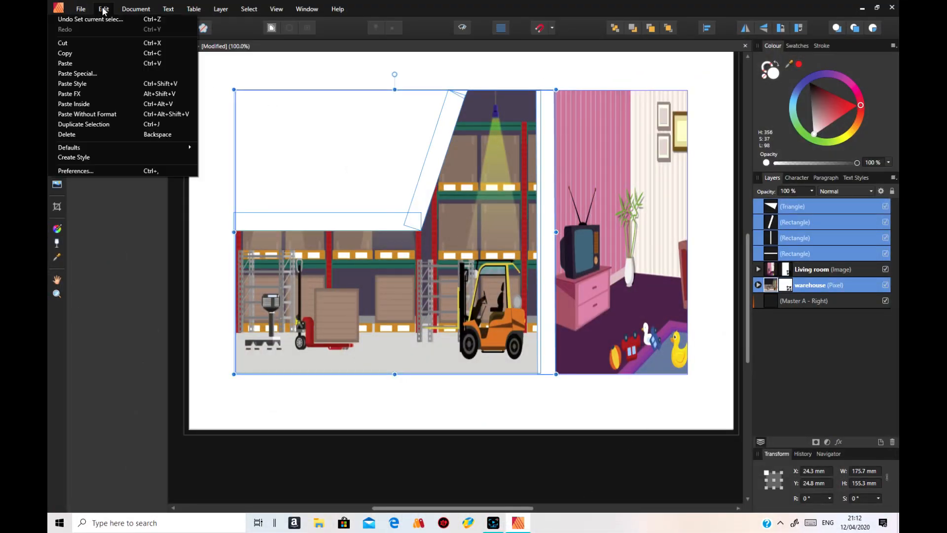
{"action": "left_click", "coordinate": [104, 136]}
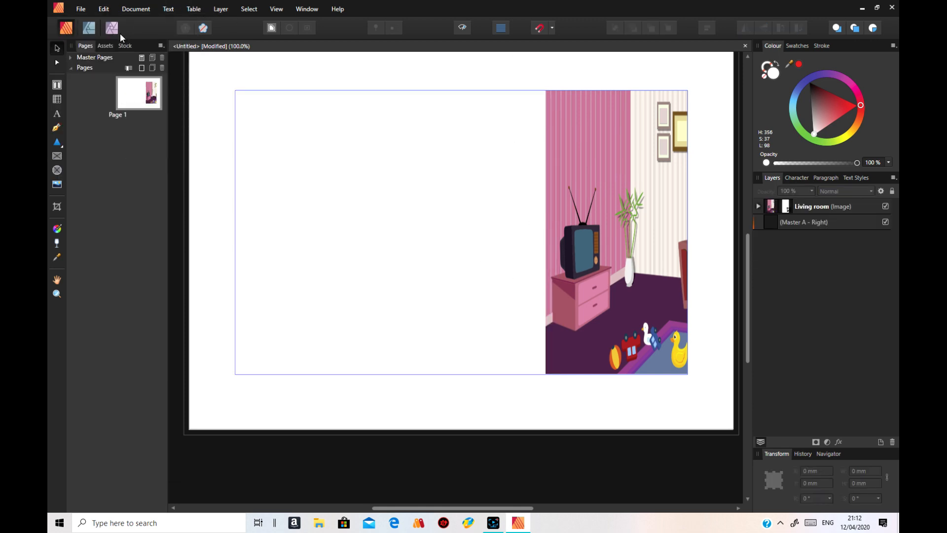
{"action": "left_click", "coordinate": [105, 10]}
{"action": "left_click", "coordinate": [75, 18]}
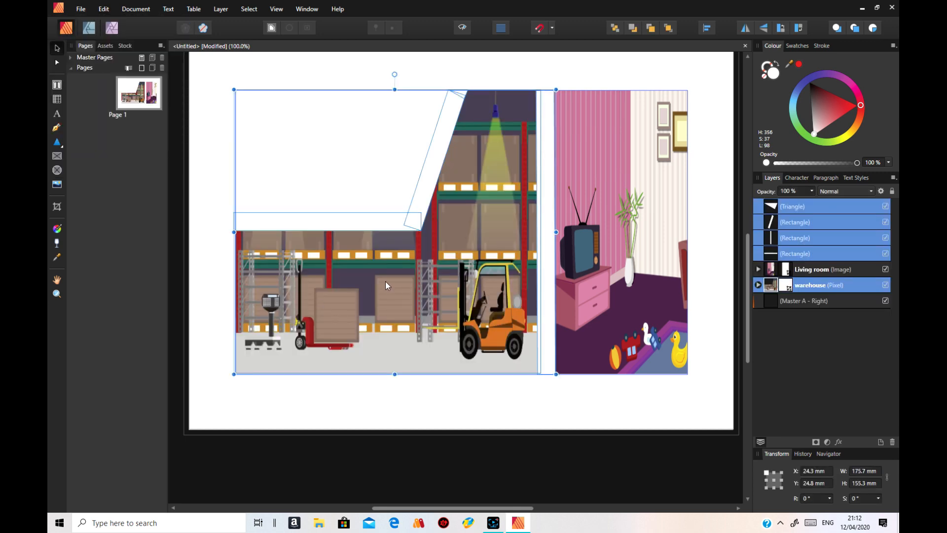
- Delete the warehouse image with its triangle and two masking rectangles, keeping the vertical divider rectangle beside the living room
{"action": "left_click_drag", "start_coordinate": [211, 63], "coordinate": [542, 450]}
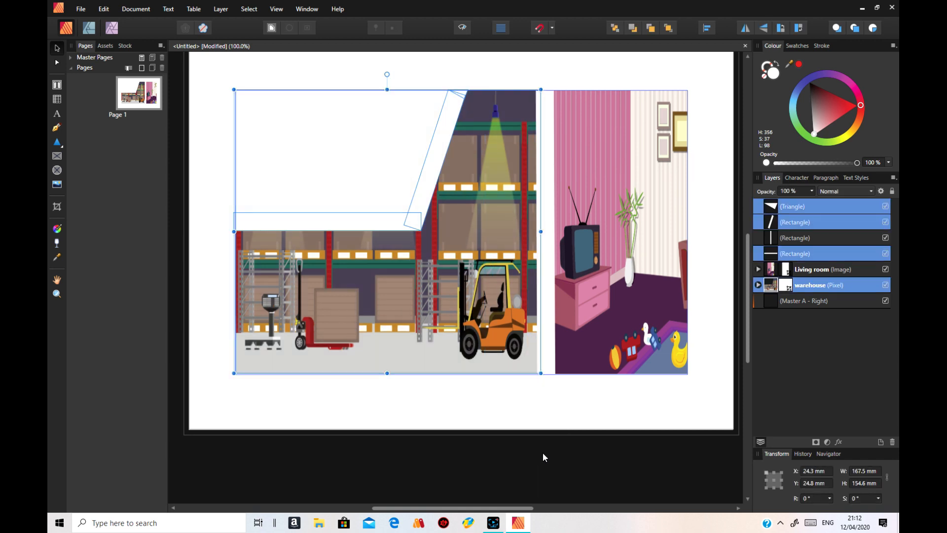
{"action": "left_click", "coordinate": [104, 9]}
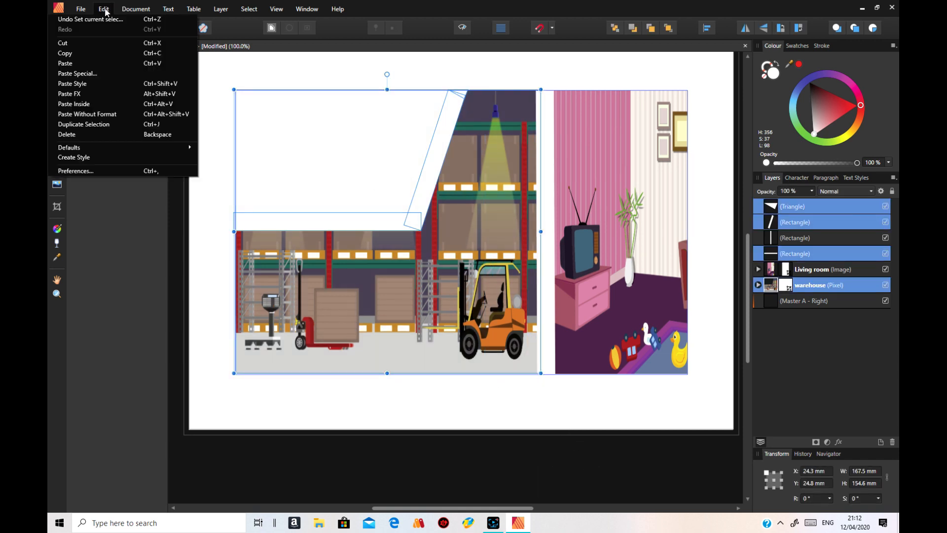
{"action": "left_click", "coordinate": [95, 137]}
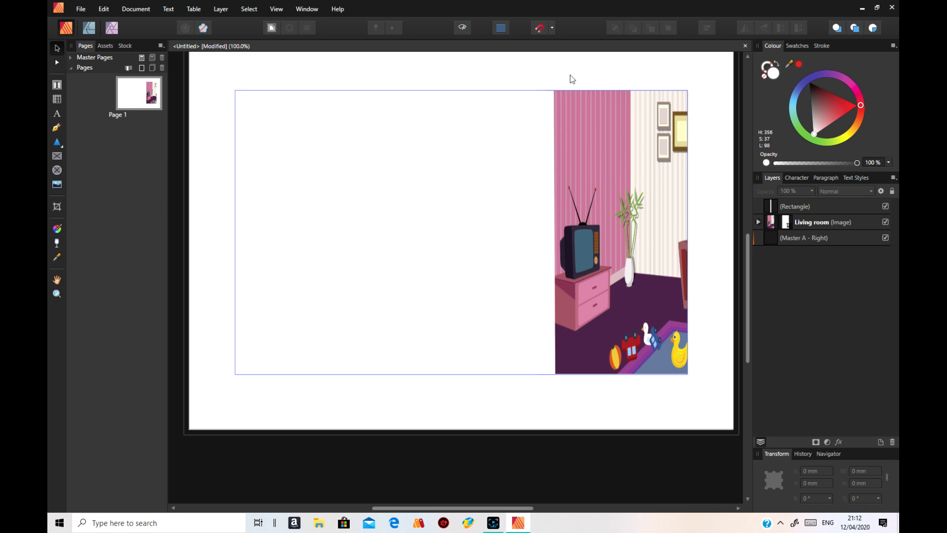
- Select the living room image with its divider rectangle and set up a PNG export with the area Selection without background
{"action": "left_click_drag", "start_coordinate": [528, 69], "coordinate": [708, 424]}
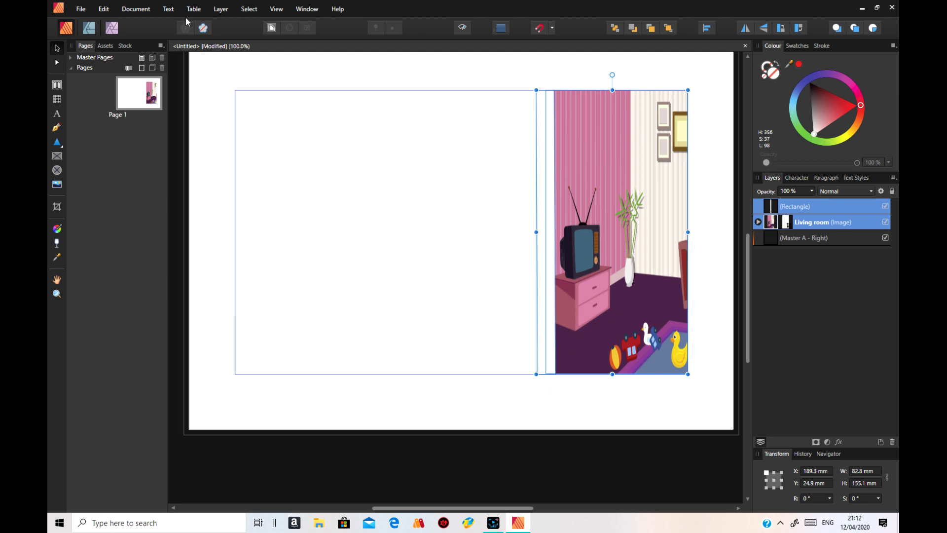
{"action": "left_click", "coordinate": [81, 10]}
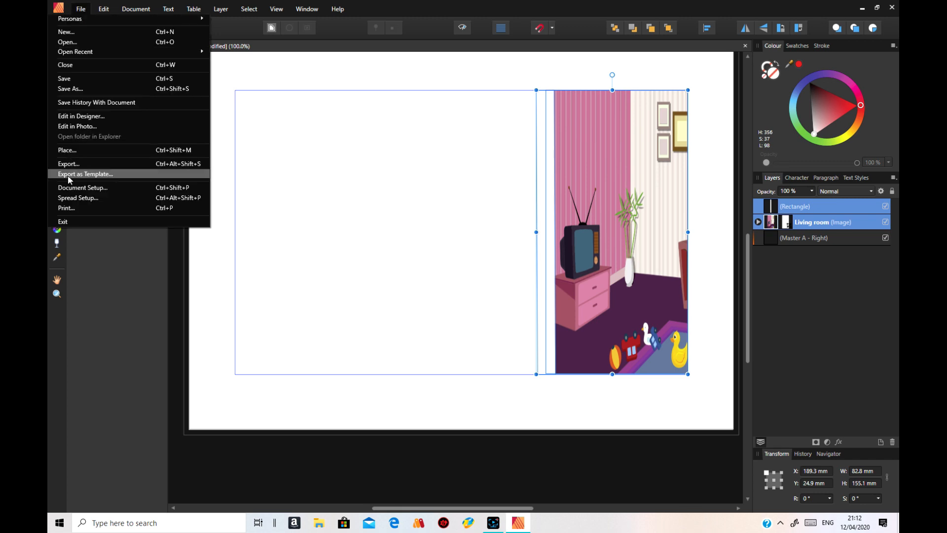
{"action": "left_click", "coordinate": [99, 164]}
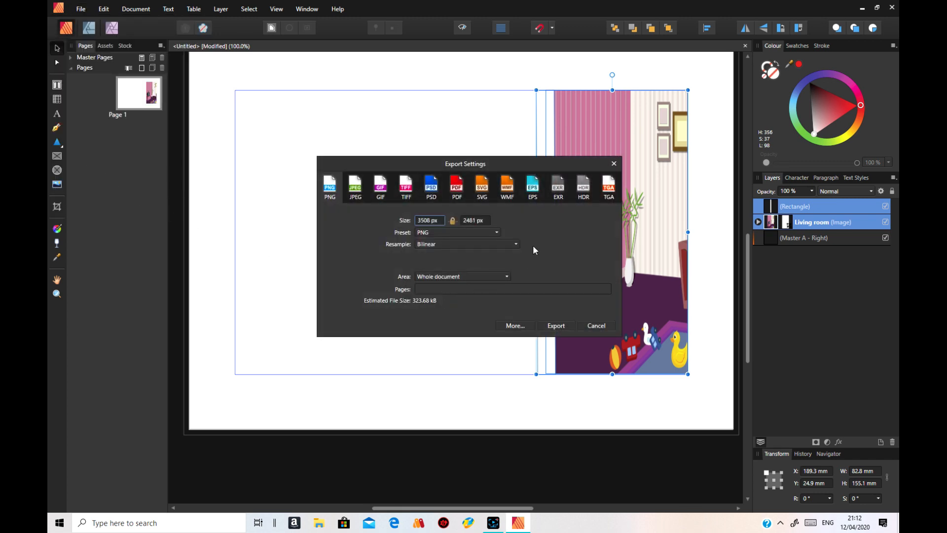
{"action": "left_click", "coordinate": [499, 278]}
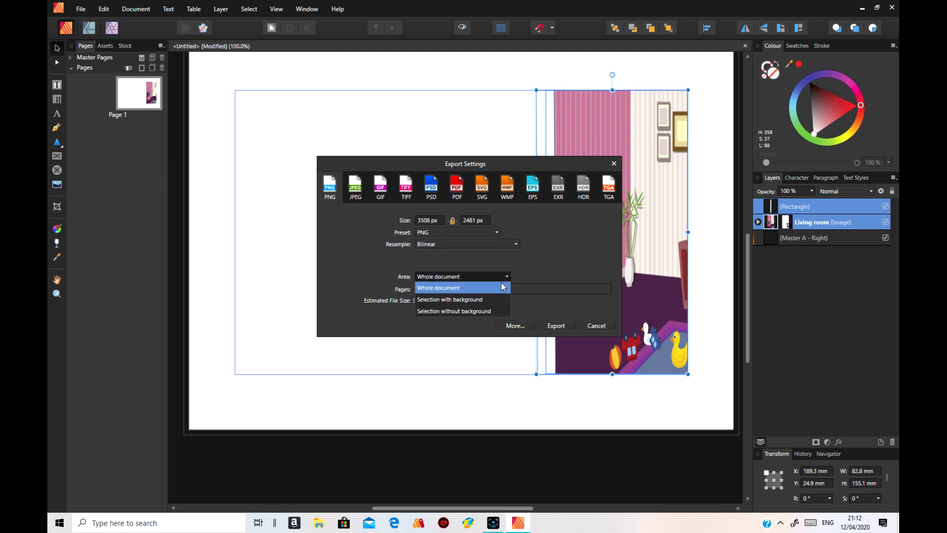
{"action": "left_click", "coordinate": [483, 311]}
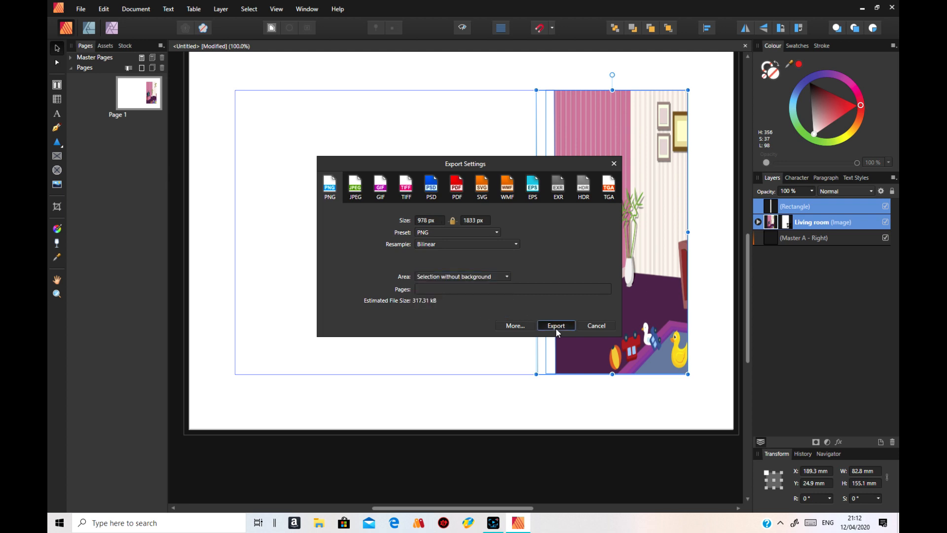
- Export the selection to the desktop as Living room.PNG, replacing the existing file
{"action": "left_click", "coordinate": [556, 327]}
{"action": "left_click_drag", "start_coordinate": [463, 93], "coordinate": [464, 172]}
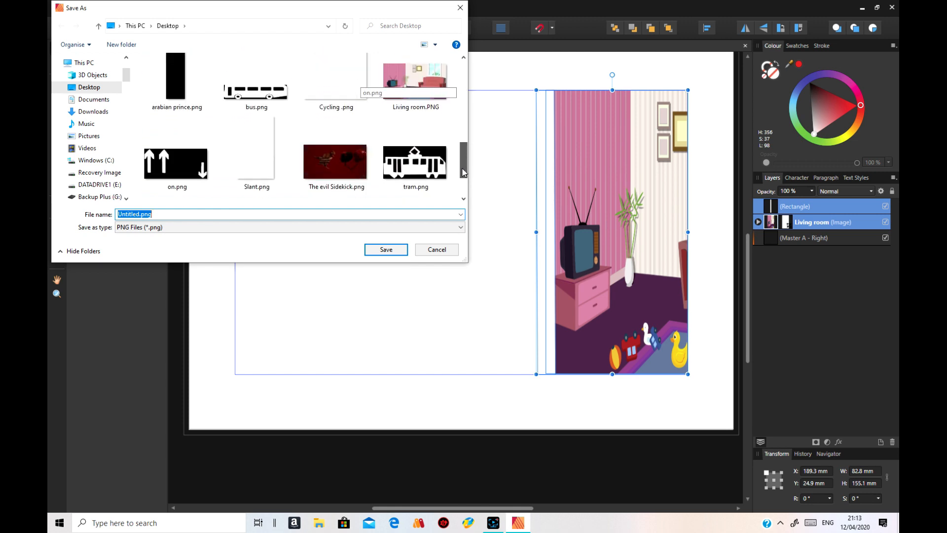
{"action": "left_click", "coordinate": [415, 83]}
{"action": "left_click", "coordinate": [393, 250]}
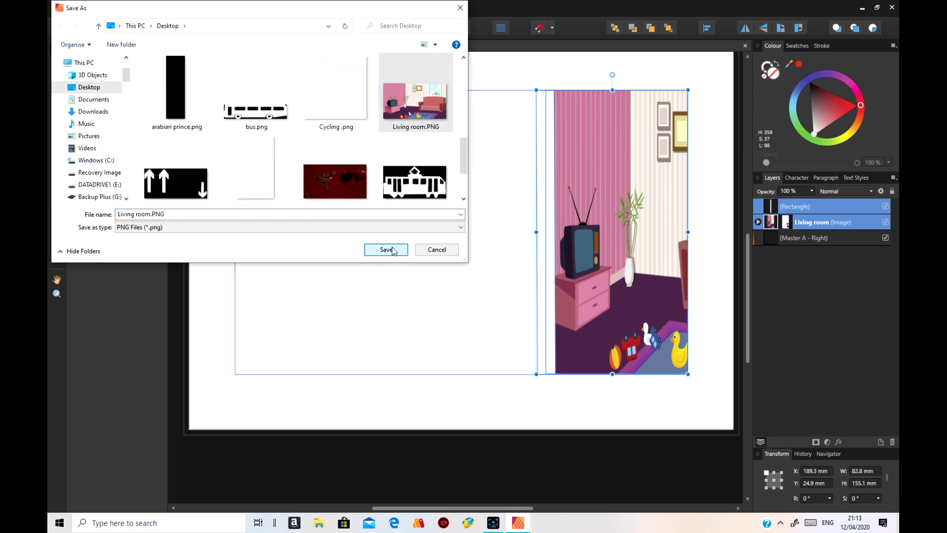
{"action": "left_click", "coordinate": [509, 299]}
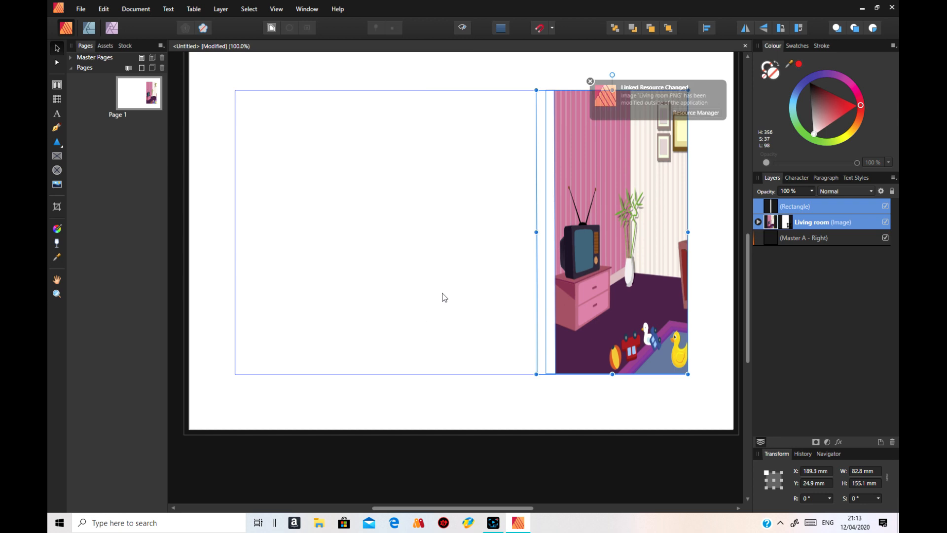
- Open Living room.PNG from the desktop to check the exported image and close it again
{"action": "left_click", "coordinate": [863, 8]}
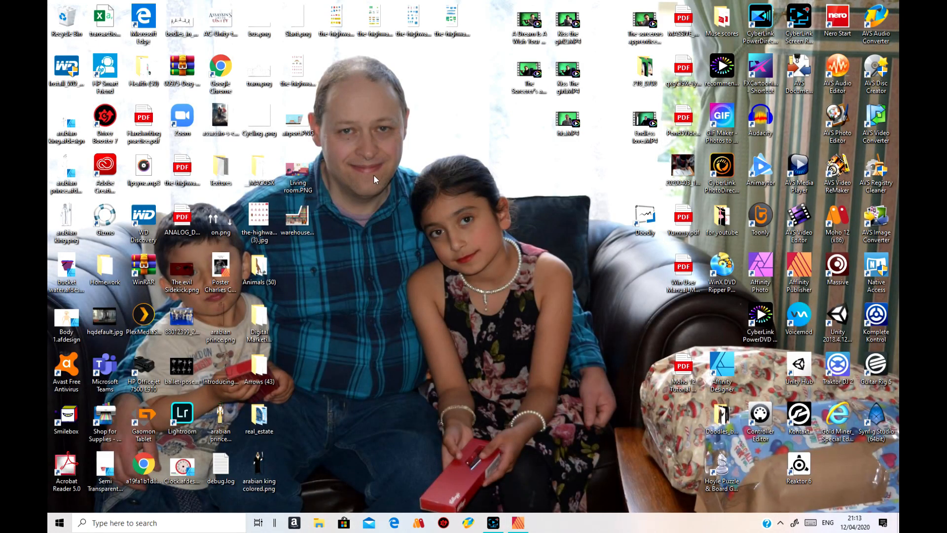
{"action": "double_click", "coordinate": [298, 170]}
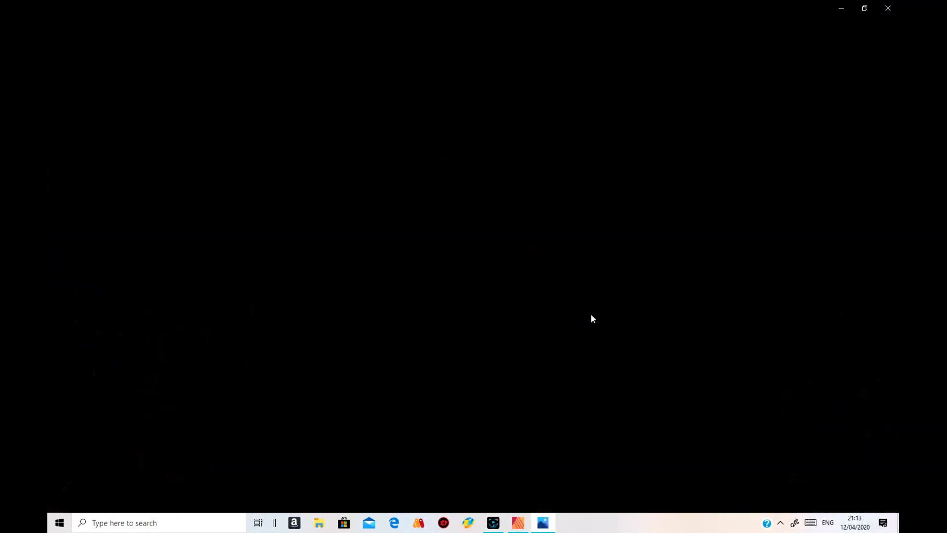
{"action": "left_click", "coordinate": [892, 6]}
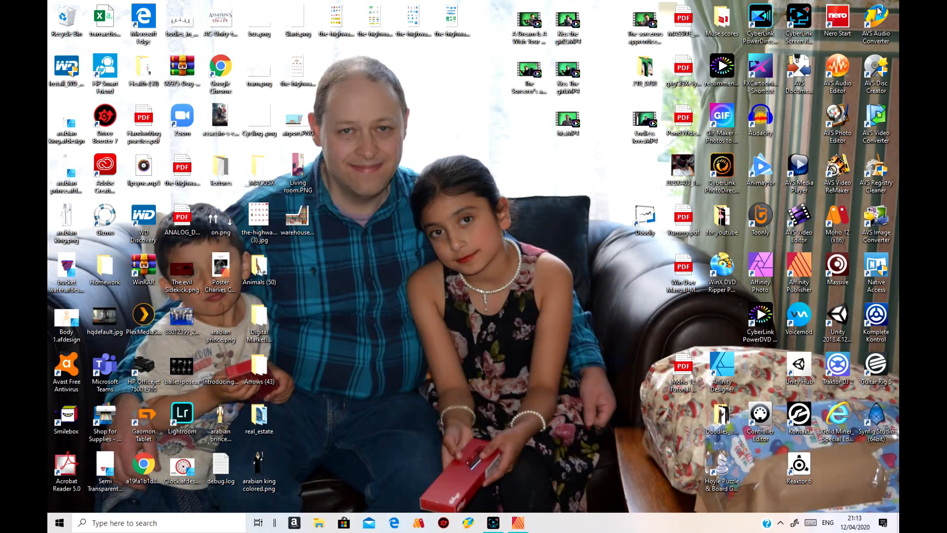
- Open the split project in Toonly and add the solid white background to Scene 1
{"action": "double_click", "coordinate": [768, 215]}
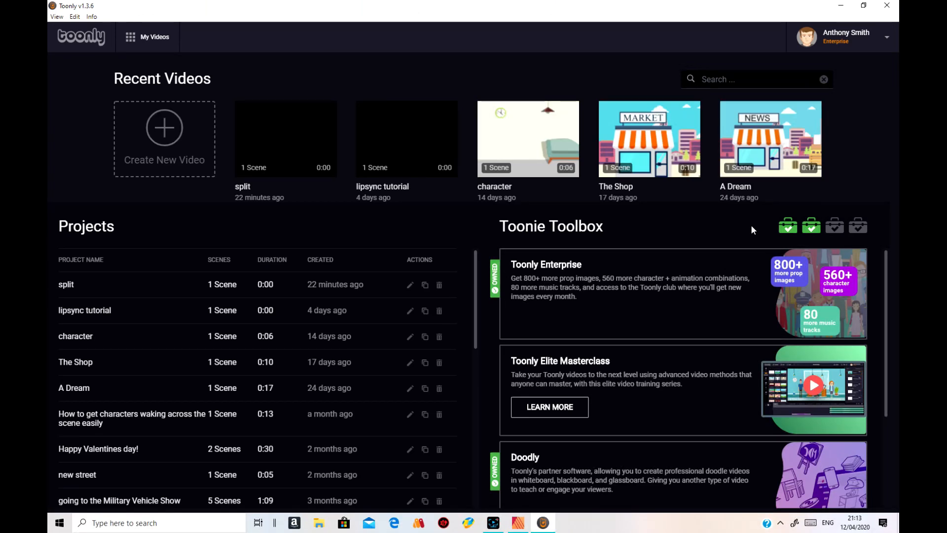
{"action": "left_click", "coordinate": [273, 160]}
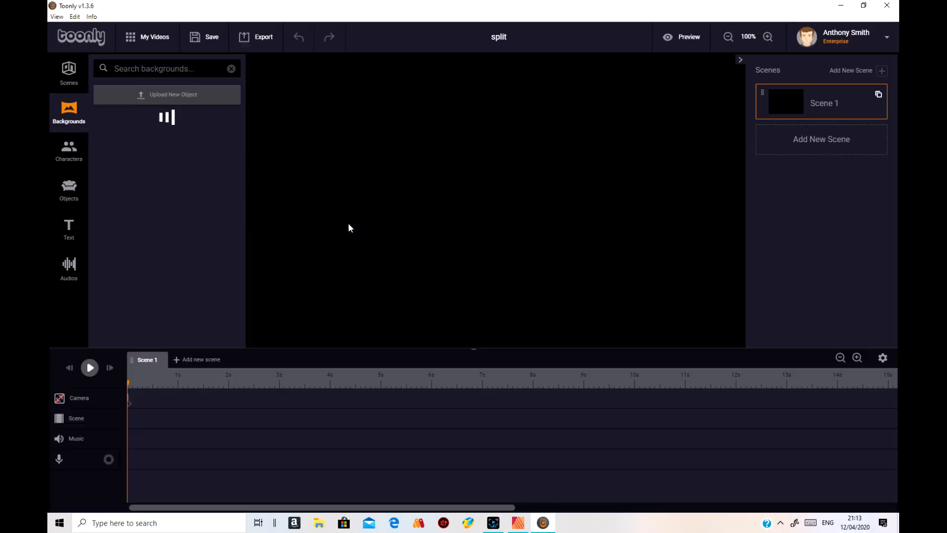
{"action": "left_click_drag", "start_coordinate": [116, 121], "coordinate": [400, 166]}
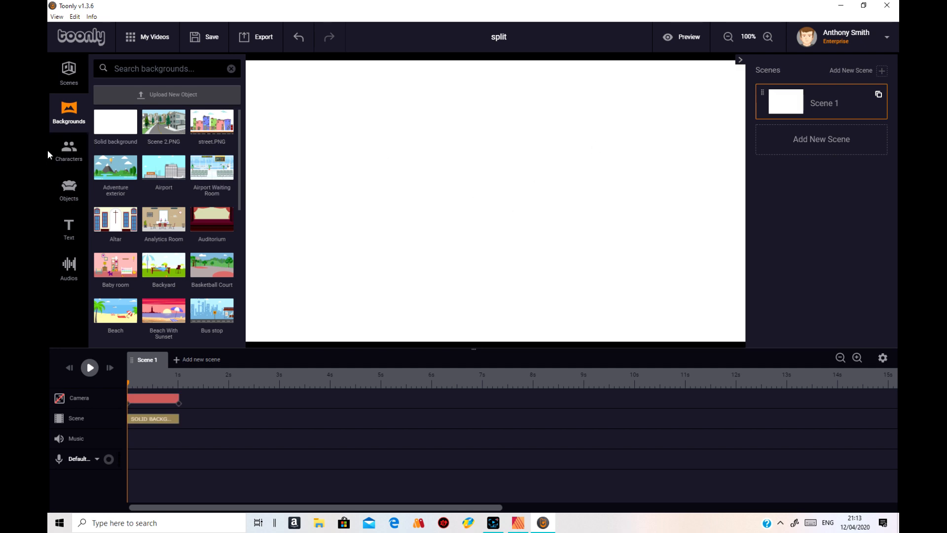
- Upload airport.PNG from the desktop as a new object, keeping airport.PNG as the prop name
{"action": "left_click", "coordinate": [73, 192]}
{"action": "left_click", "coordinate": [199, 96]}
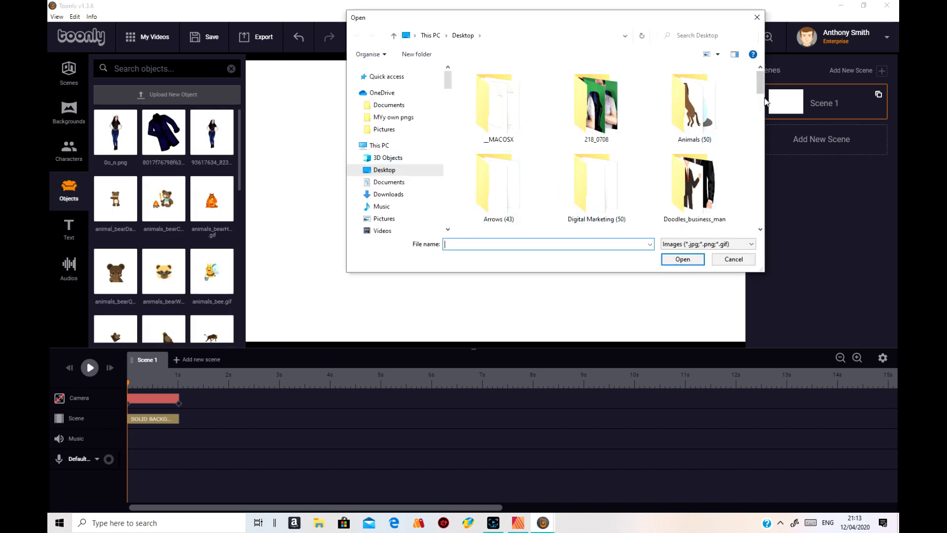
{"action": "left_click_drag", "start_coordinate": [761, 85], "coordinate": [762, 148]}
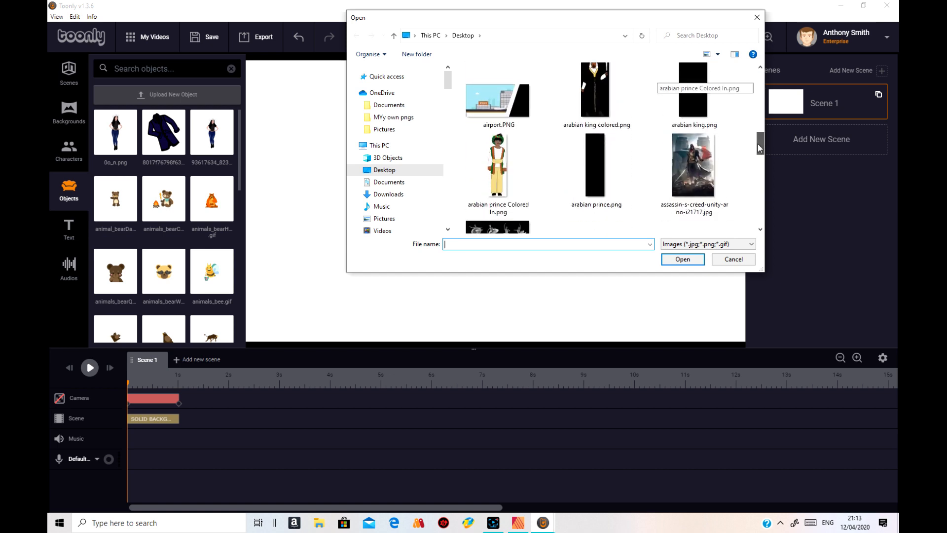
{"action": "left_click", "coordinate": [495, 115]}
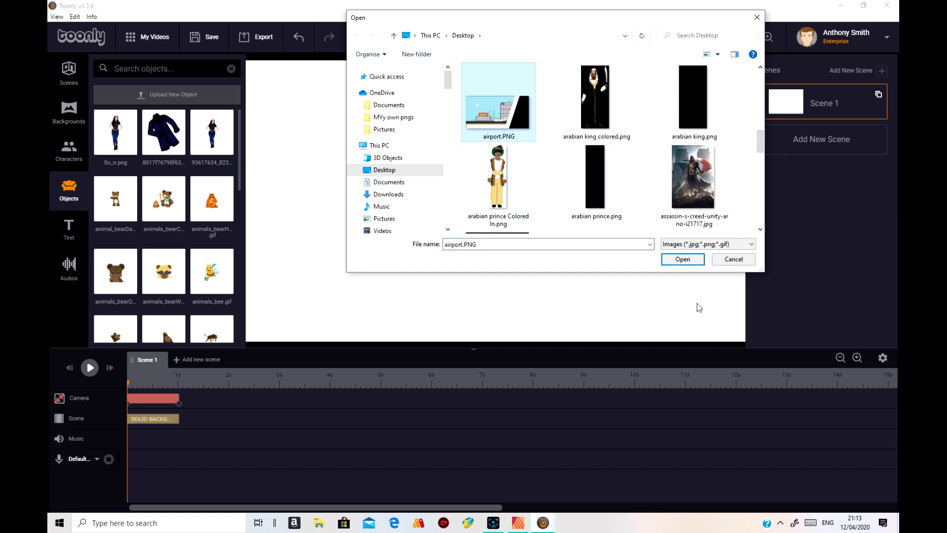
{"action": "left_click", "coordinate": [688, 262]}
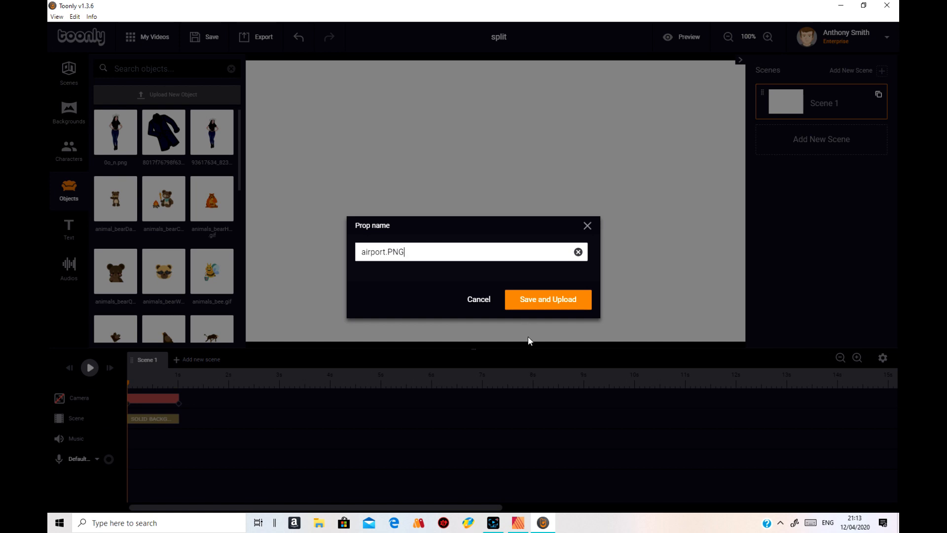
{"action": "left_click", "coordinate": [546, 307]}
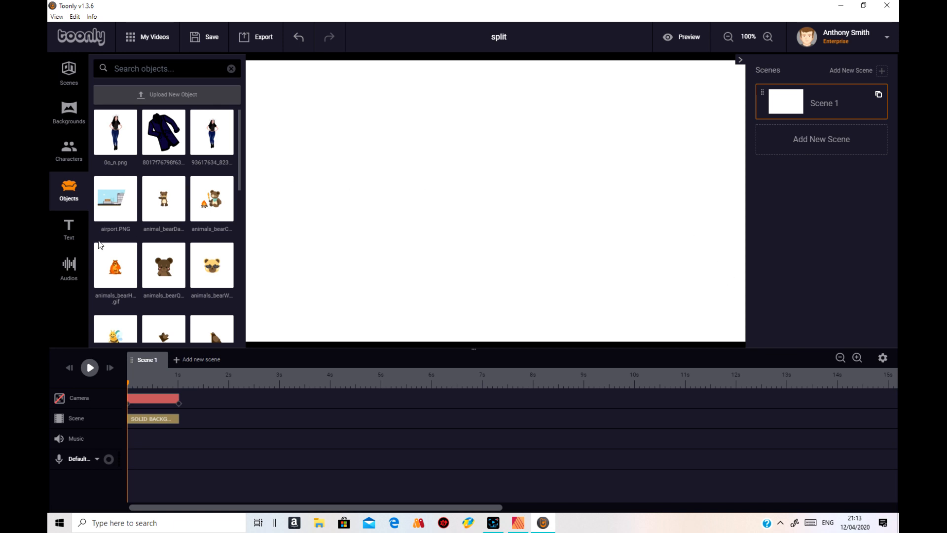
- Add the airport.PNG object to the scene, shrink it to about a quarter of the canvas width and place it in the upper-left area
{"action": "left_click_drag", "start_coordinate": [115, 199], "coordinate": [425, 173]}
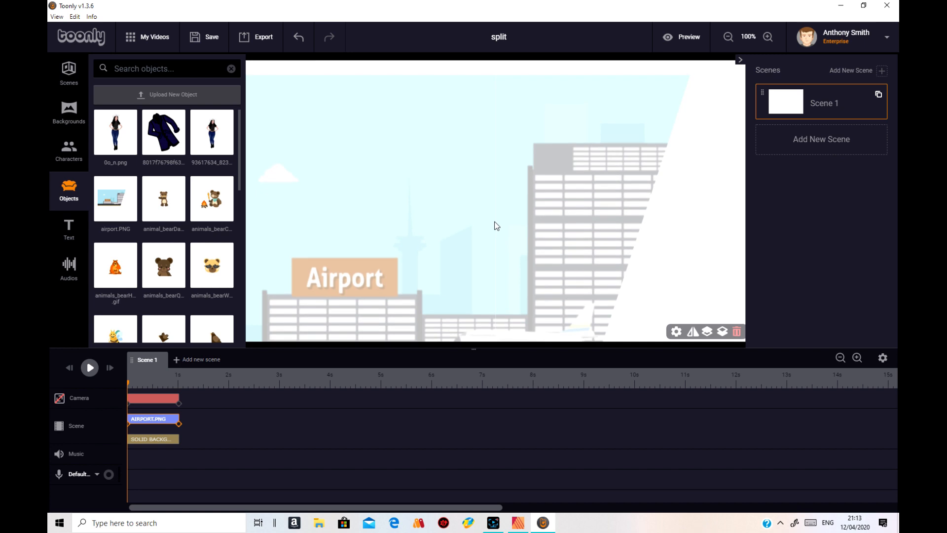
{"action": "left_click_drag", "start_coordinate": [516, 201], "coordinate": [354, 279]}
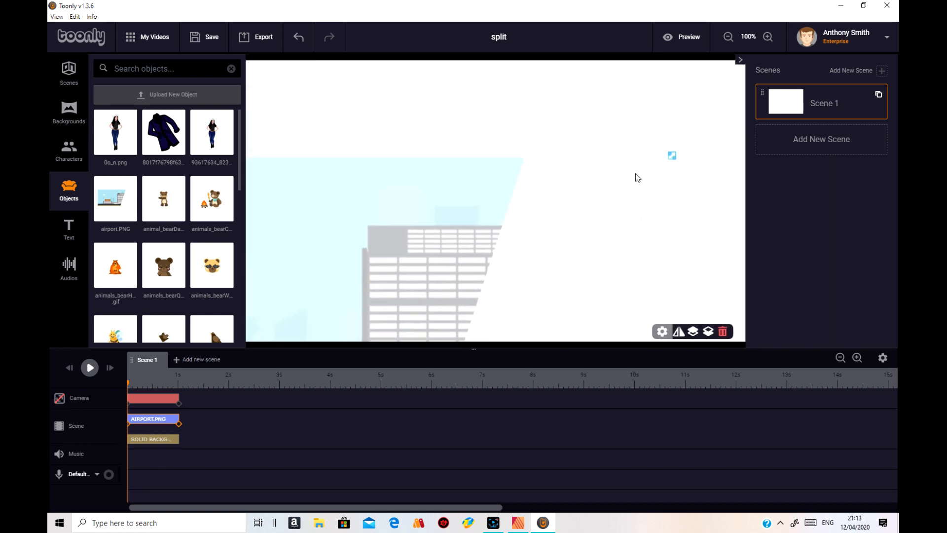
{"action": "left_click_drag", "start_coordinate": [672, 156], "coordinate": [397, 299]}
{"action": "left_click_drag", "start_coordinate": [334, 329], "coordinate": [335, 126]}
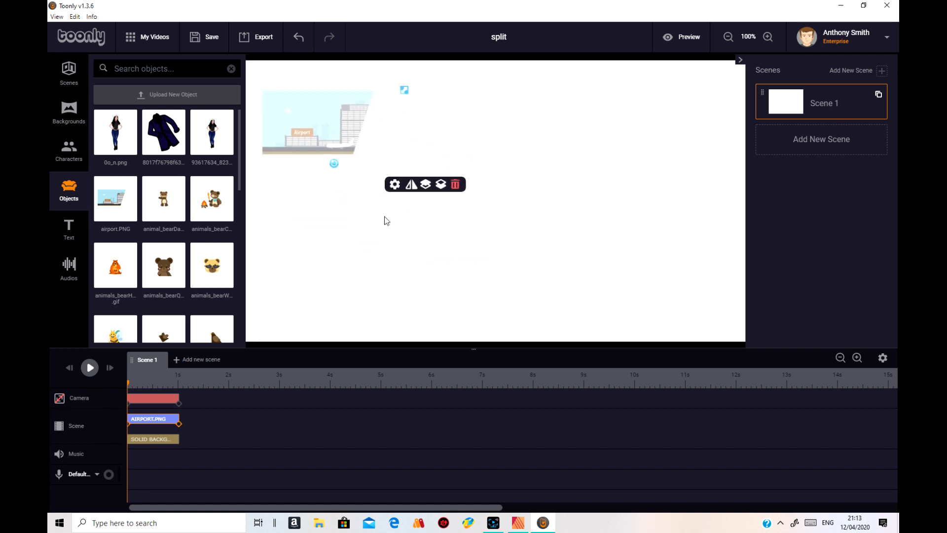
- Add a second airport.PNG object to the scene, shrink it to about the first one's size and place it directly beneath the first
{"action": "left_click_drag", "start_coordinate": [114, 199], "coordinate": [306, 206]}
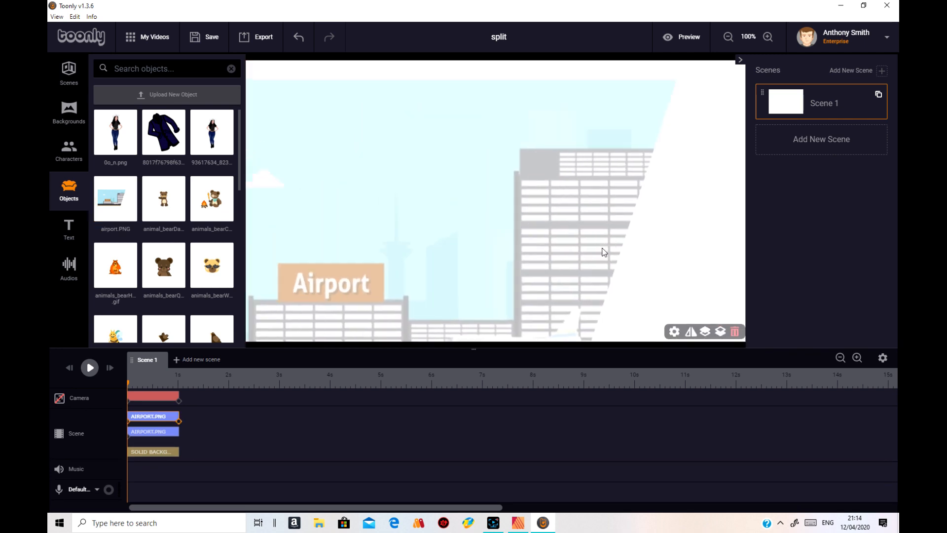
{"action": "left_click_drag", "start_coordinate": [604, 252], "coordinate": [588, 294]}
{"action": "left_click_drag", "start_coordinate": [638, 150], "coordinate": [471, 226]}
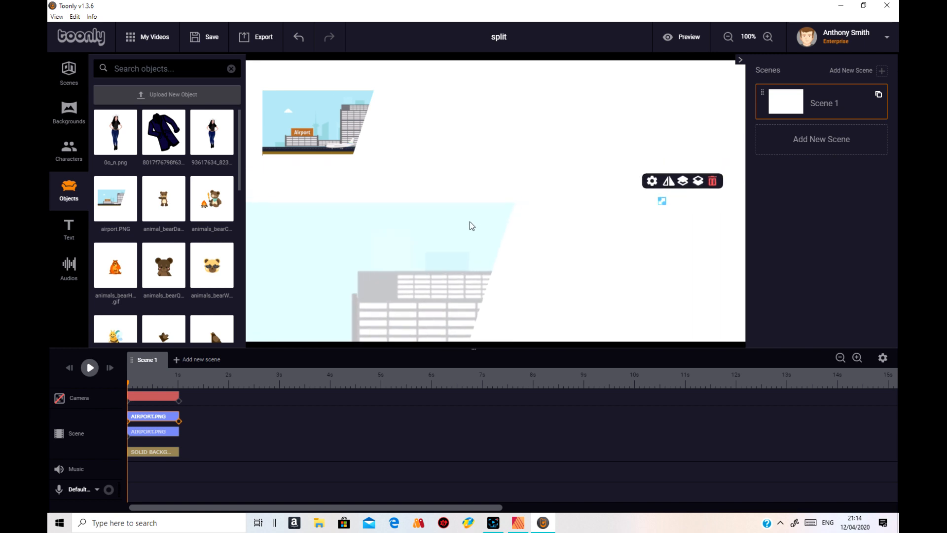
{"action": "left_click_drag", "start_coordinate": [644, 217], "coordinate": [413, 315]}
{"action": "left_click_drag", "start_coordinate": [351, 340], "coordinate": [421, 184]}
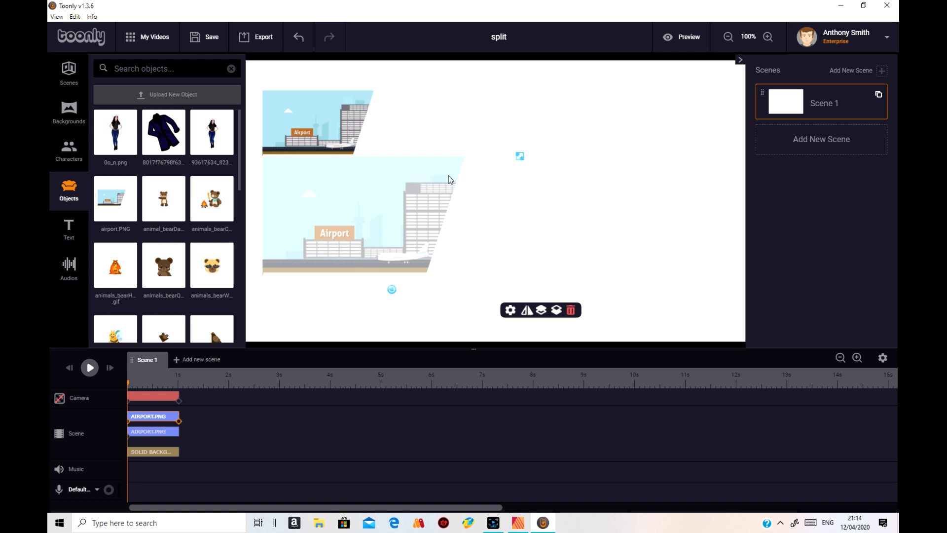
{"action": "left_click_drag", "start_coordinate": [520, 156], "coordinate": [457, 186]}
{"action": "left_click_drag", "start_coordinate": [401, 217], "coordinate": [345, 194]}
{"action": "left_click_drag", "start_coordinate": [413, 163], "coordinate": [407, 167]}
{"action": "mouse_move", "coordinate": [325, 189]}
{"action": "left_mouse_down"}
{"action": "mouse_move", "coordinate": [320, 117]}
{"action": "mouse_move", "coordinate": [322, 183]}
{"action": "left_mouse_up"}
- Add a third airport.PNG object, shrink it to match the other two and align it directly beneath the second one
{"action": "left_click_drag", "start_coordinate": [115, 198], "coordinate": [537, 308]}
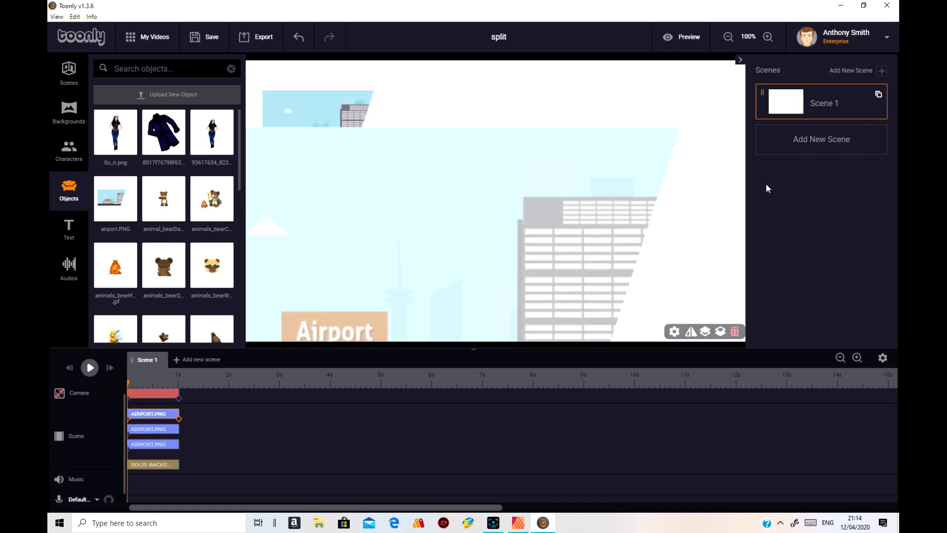
{"action": "left_click_drag", "start_coordinate": [530, 199], "coordinate": [354, 262]}
{"action": "left_click_drag", "start_coordinate": [660, 184], "coordinate": [402, 323]}
{"action": "left_click_drag", "start_coordinate": [338, 333], "coordinate": [368, 228]}
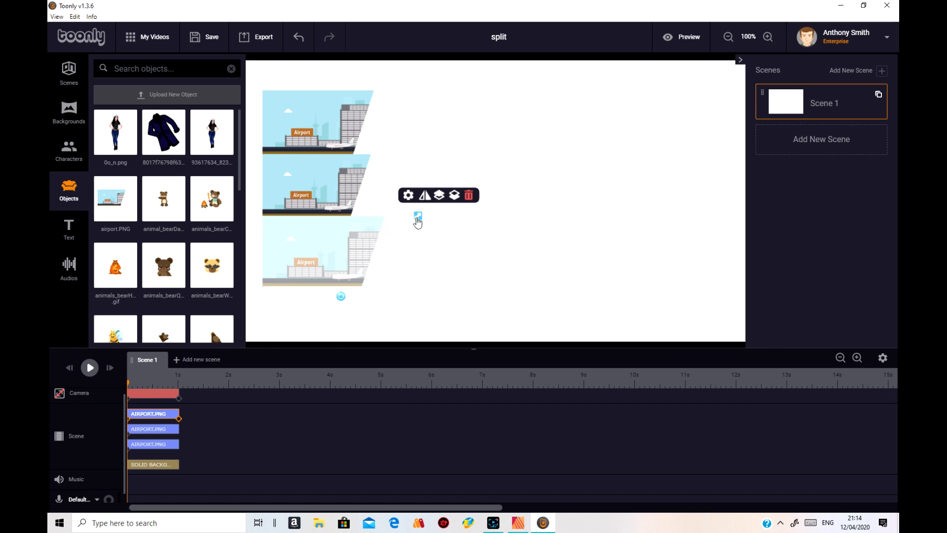
{"action": "left_click_drag", "start_coordinate": [418, 218], "coordinate": [406, 218]}
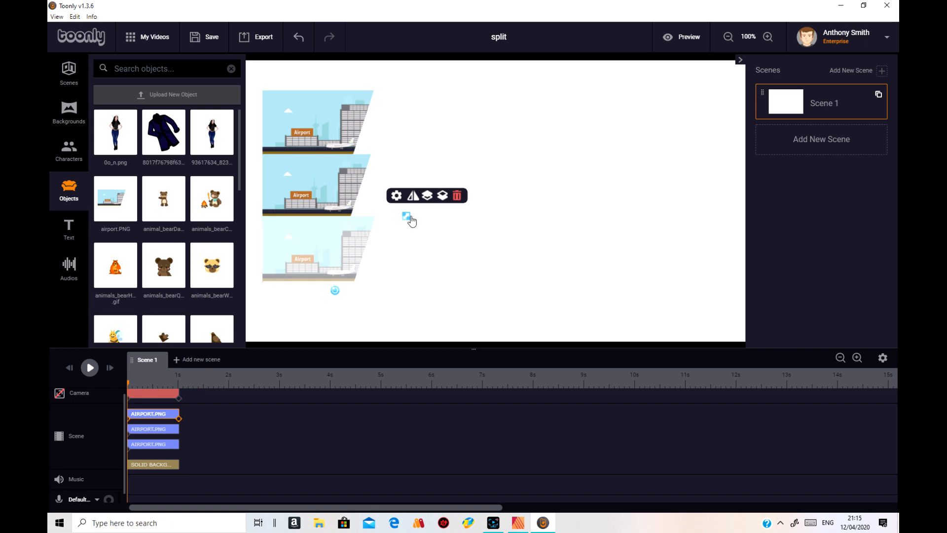
{"action": "left_click_drag", "start_coordinate": [407, 216], "coordinate": [408, 218]}
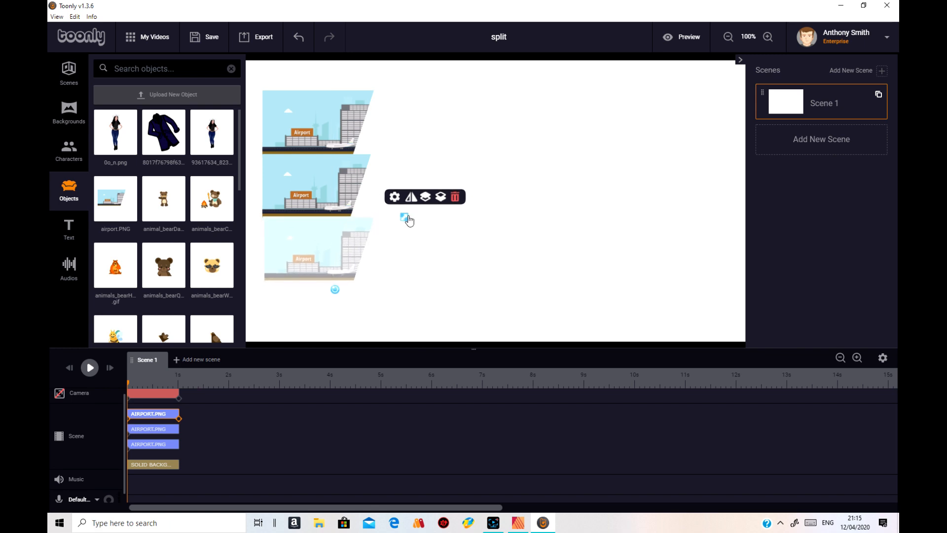
{"action": "left_click_drag", "start_coordinate": [336, 243], "coordinate": [335, 245]}
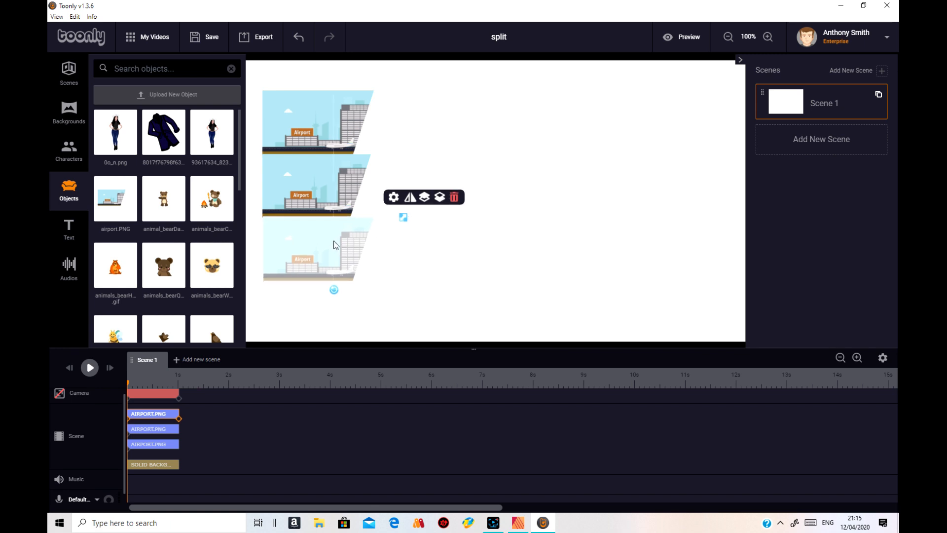
{"action": "left_click", "coordinate": [480, 245]}
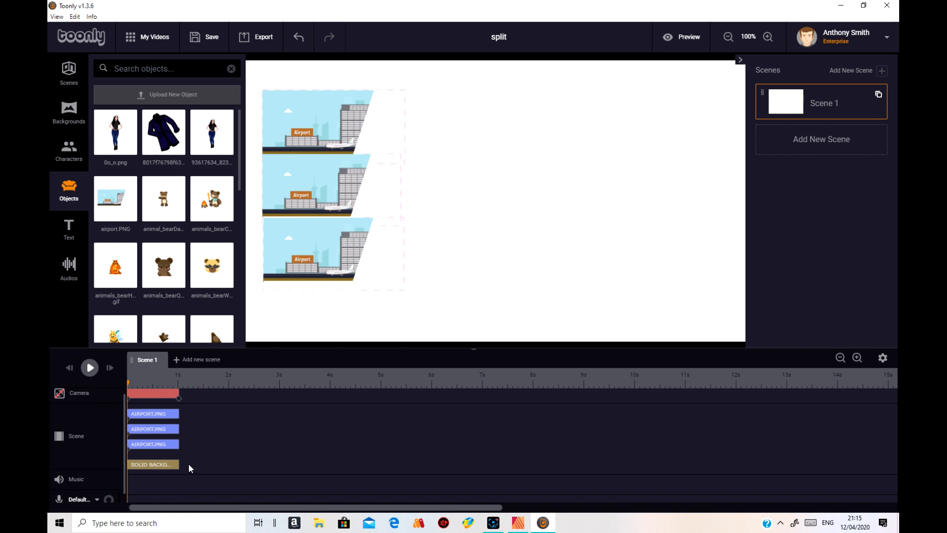
- Extend the solid background to about 14.5 seconds and set the lowest airport image's In and Out effects to Instant
{"action": "left_click_drag", "start_coordinate": [175, 463], "coordinate": [857, 451]}
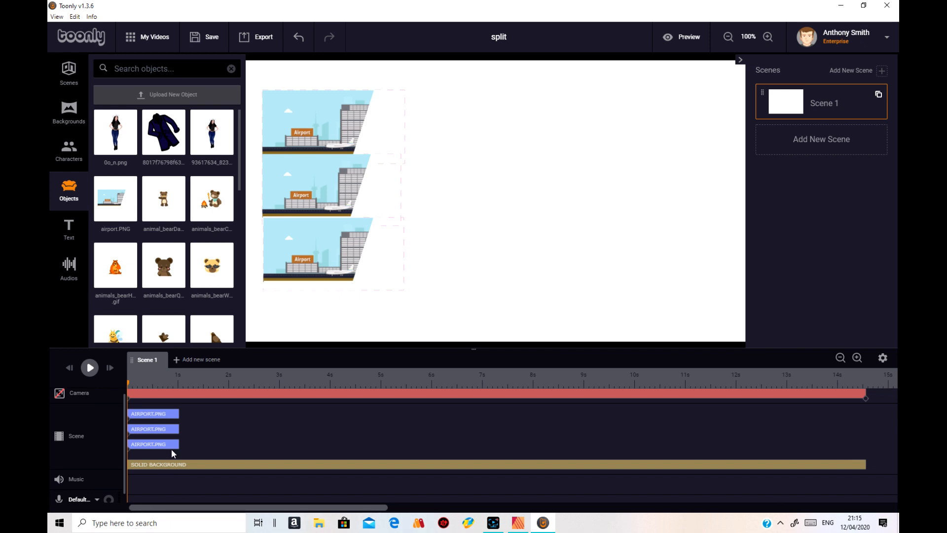
{"action": "double_click", "coordinate": [150, 420]}
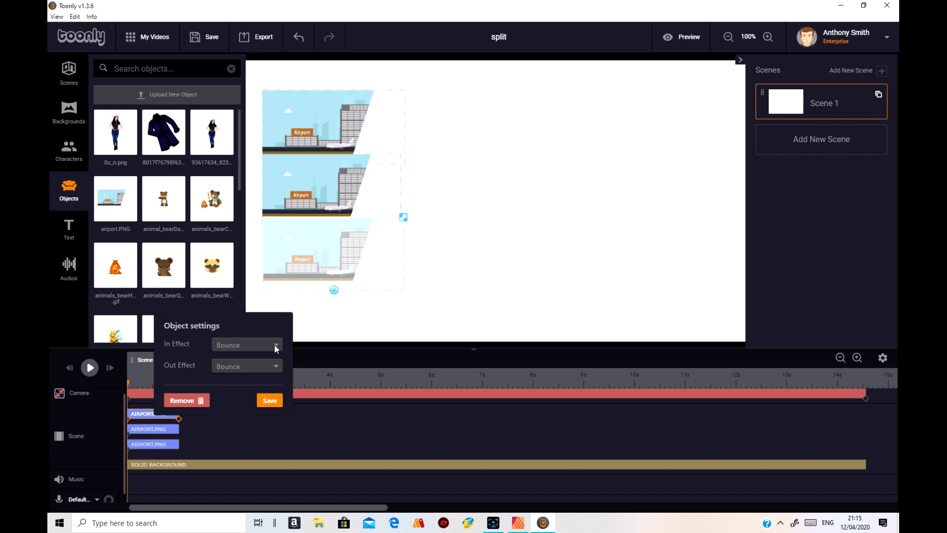
{"action": "left_click", "coordinate": [274, 344]}
{"action": "left_click", "coordinate": [264, 361]}
{"action": "left_click", "coordinate": [273, 365]}
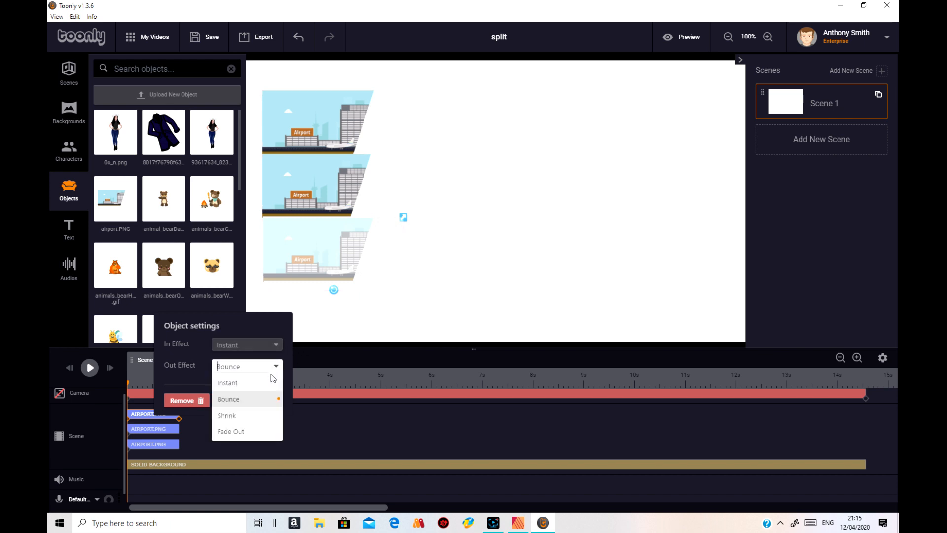
{"action": "left_click", "coordinate": [272, 383]}
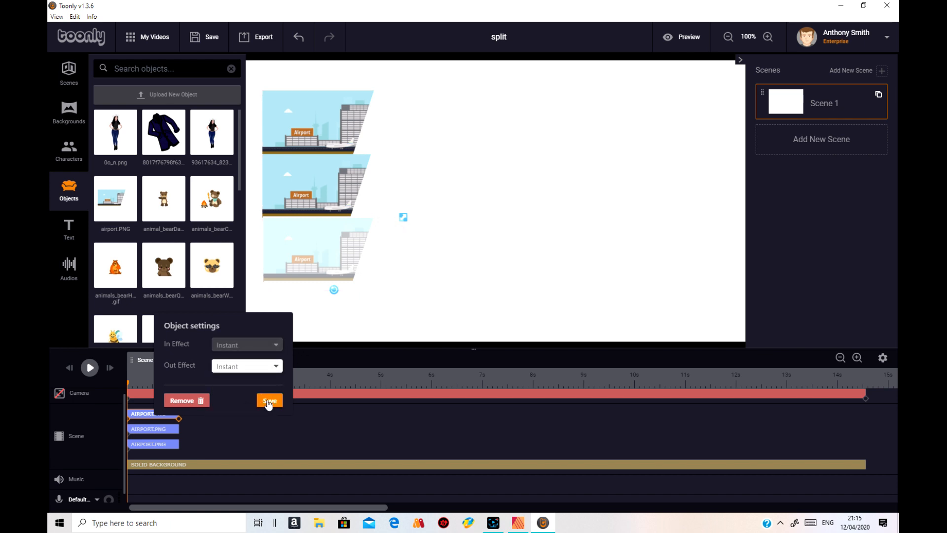
{"action": "left_click", "coordinate": [269, 402]}
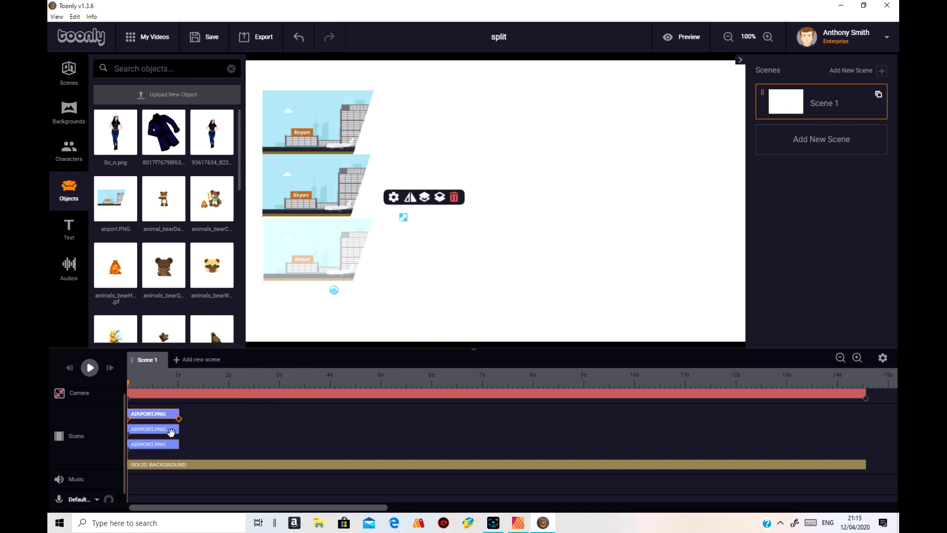
- Set the In and Out effects of the middle airport image to Instant and save the object settings
{"action": "left_click", "coordinate": [170, 429]}
{"action": "left_click", "coordinate": [284, 361]}
{"action": "left_click", "coordinate": [277, 376]}
{"action": "left_click", "coordinate": [280, 380]}
{"action": "left_click", "coordinate": [281, 398]}
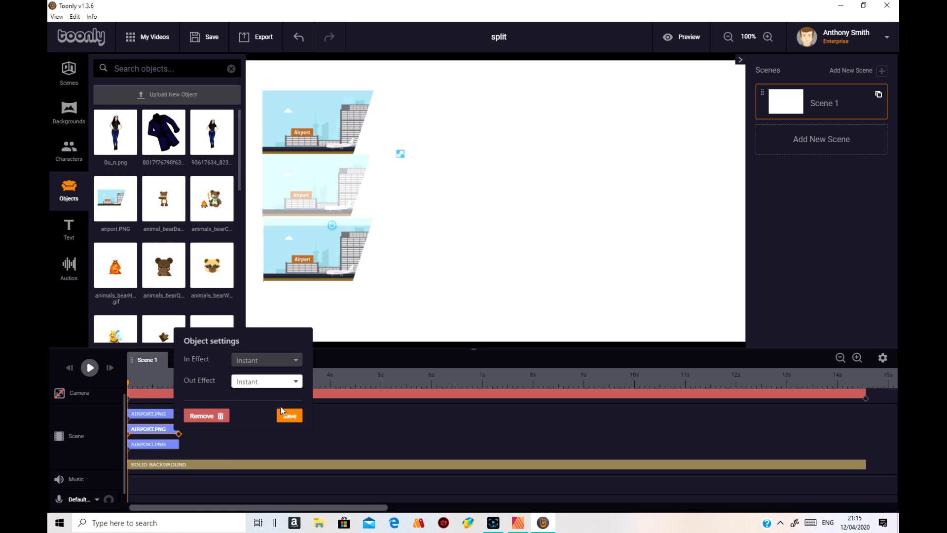
{"action": "left_click", "coordinate": [289, 415]}
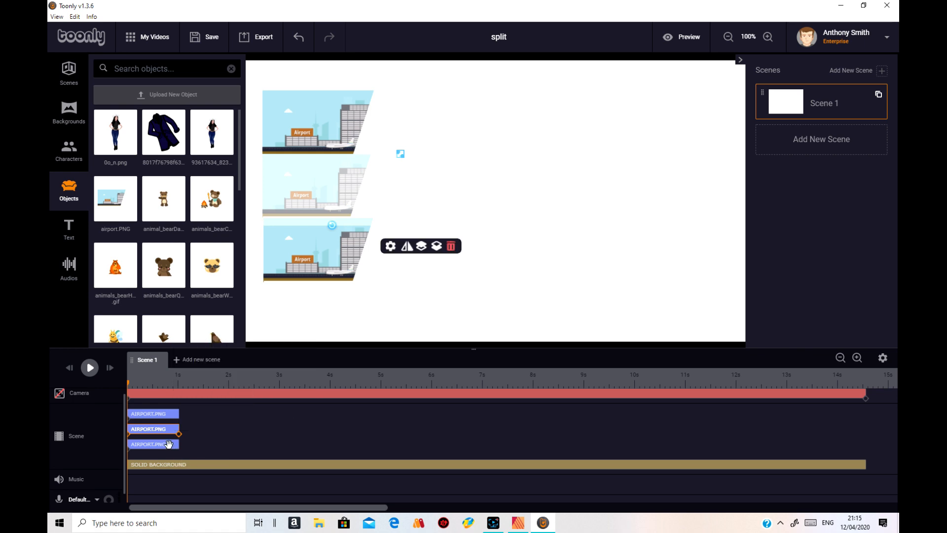
- Set the In and Out effects of the uppermost airport image on the canvas to Instant and save
{"action": "left_click", "coordinate": [168, 444]}
{"action": "left_click", "coordinate": [289, 374]}
{"action": "left_click", "coordinate": [283, 391]}
{"action": "left_click", "coordinate": [282, 398]}
{"action": "left_click", "coordinate": [282, 413]}
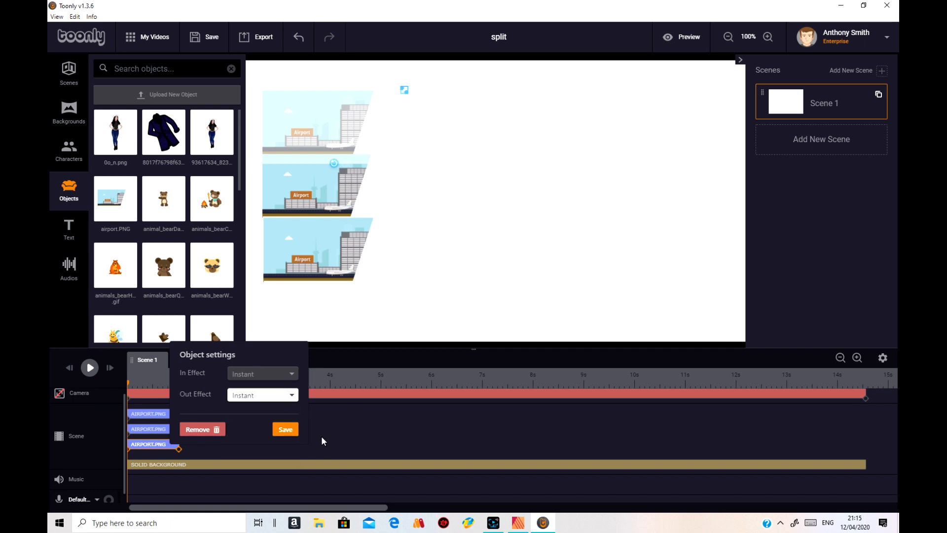
{"action": "left_click", "coordinate": [285, 429]}
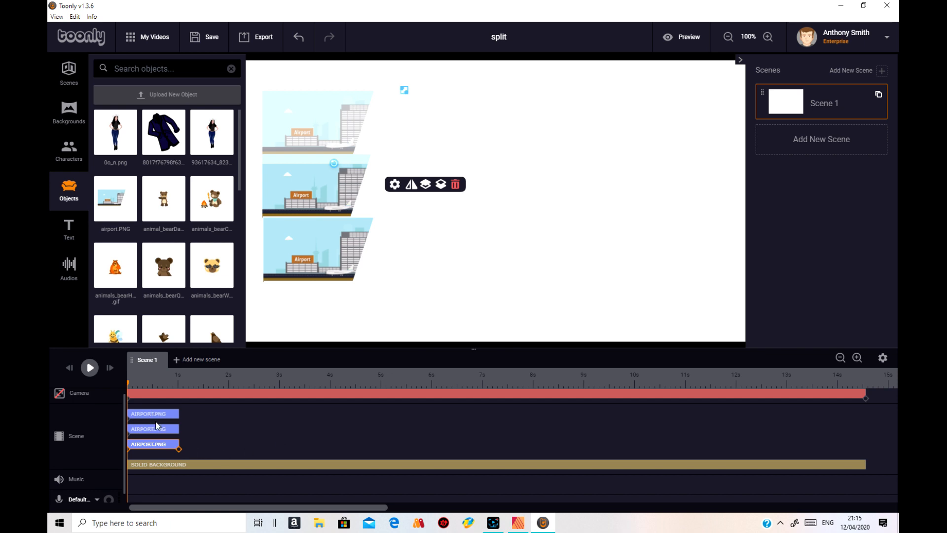
- Check the In and Out effect settings of all three airport objects and the settings of the solid background
{"action": "double_click", "coordinate": [167, 414]}
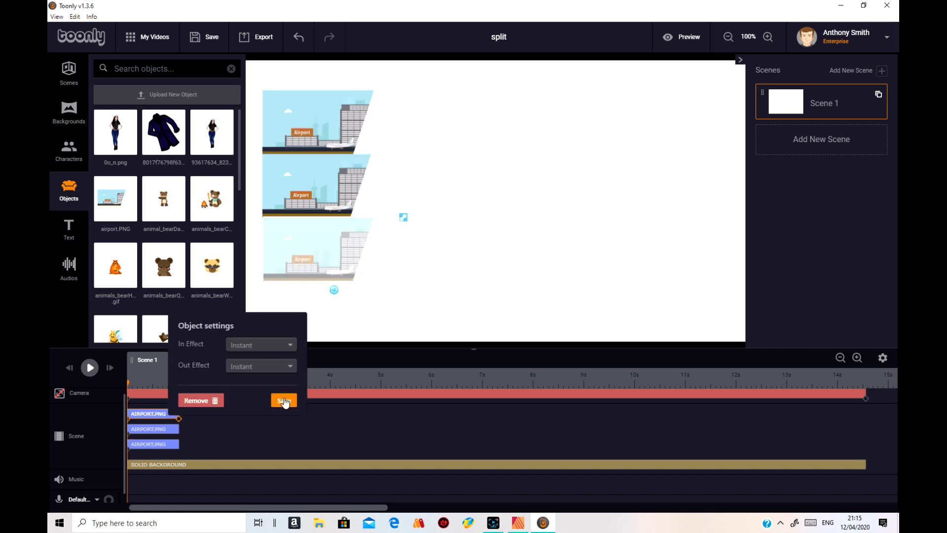
{"action": "left_click", "coordinate": [284, 402]}
{"action": "double_click", "coordinate": [168, 428]}
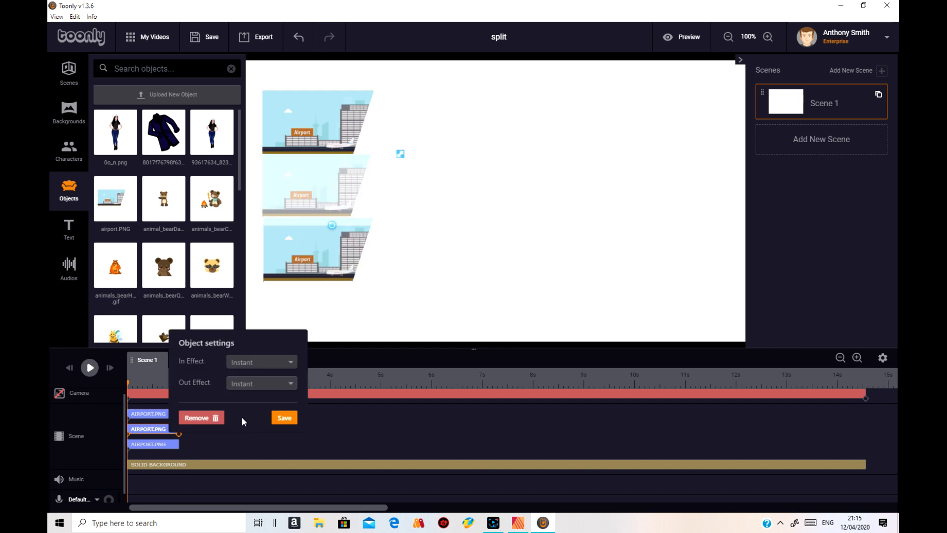
{"action": "left_click", "coordinate": [279, 419]}
{"action": "double_click", "coordinate": [174, 445]}
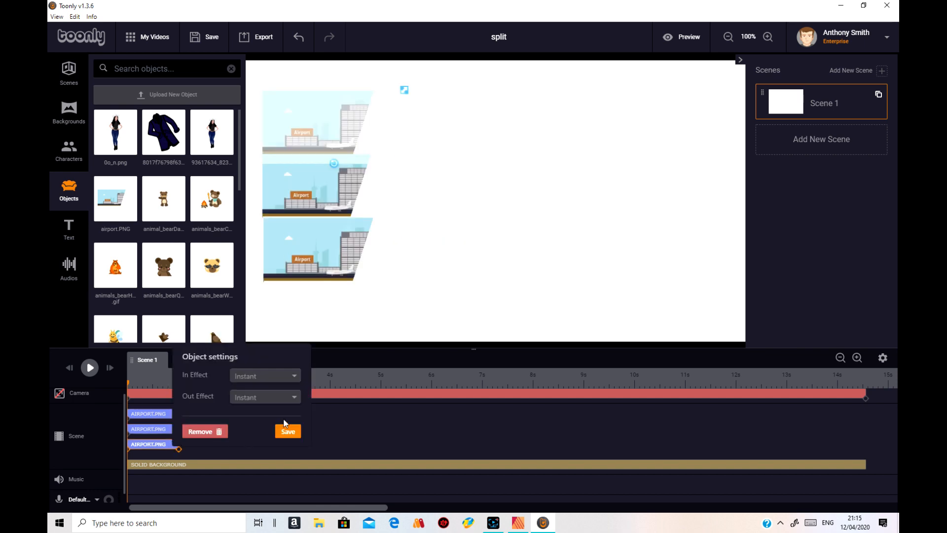
{"action": "left_click", "coordinate": [287, 425]}
{"action": "double_click", "coordinate": [300, 464]}
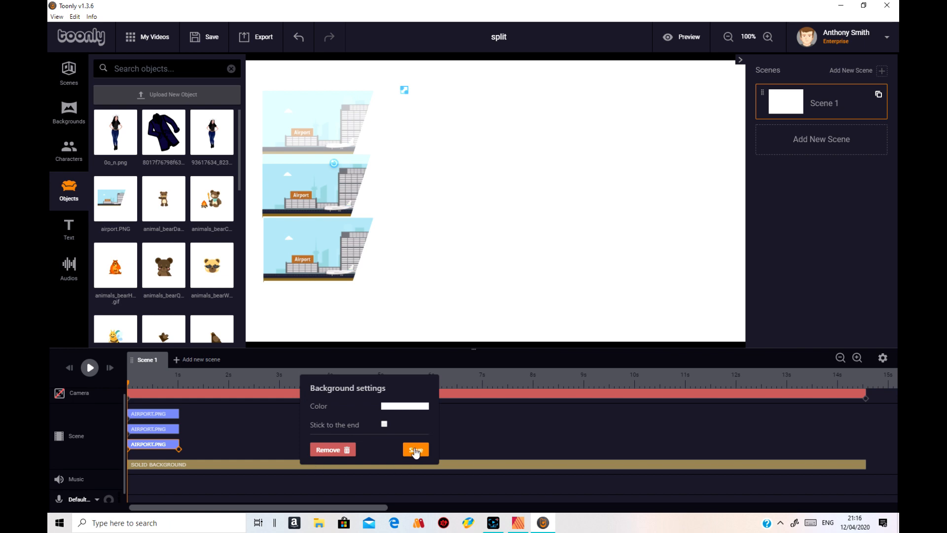
{"action": "left_click", "coordinate": [504, 439]}
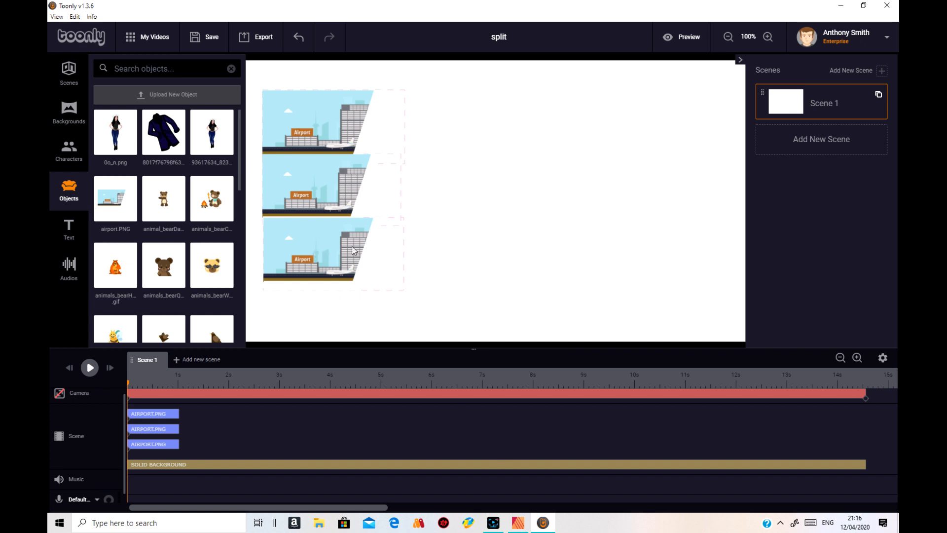
- Upload warehouse.PNG from the desktop as a new object, keeping warehouse.PNG as the prop name
{"action": "left_click", "coordinate": [167, 97]}
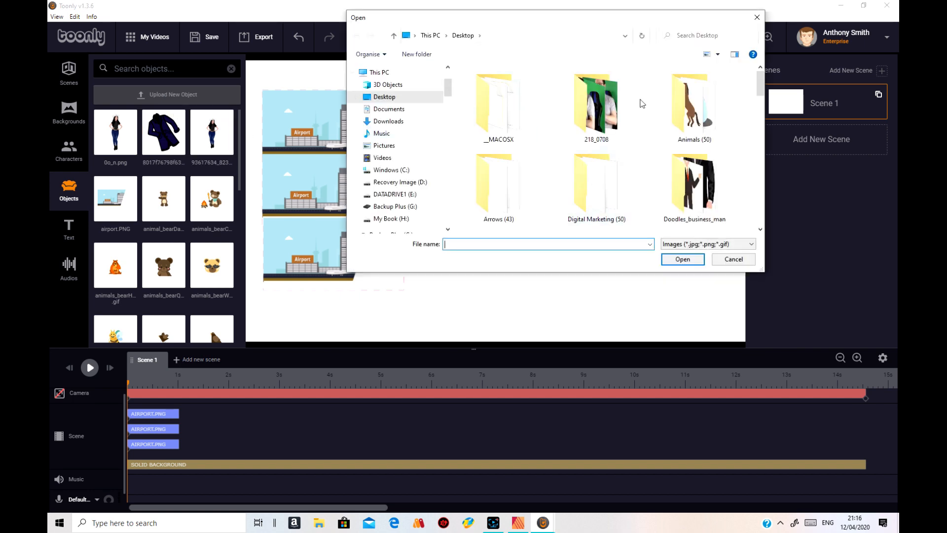
{"action": "mouse_move", "coordinate": [761, 89]}
{"action": "left_mouse_down"}
{"action": "mouse_move", "coordinate": [763, 142]}
{"action": "mouse_move", "coordinate": [742, 231]}
{"action": "left_mouse_up"}
{"action": "left_click", "coordinate": [693, 186]}
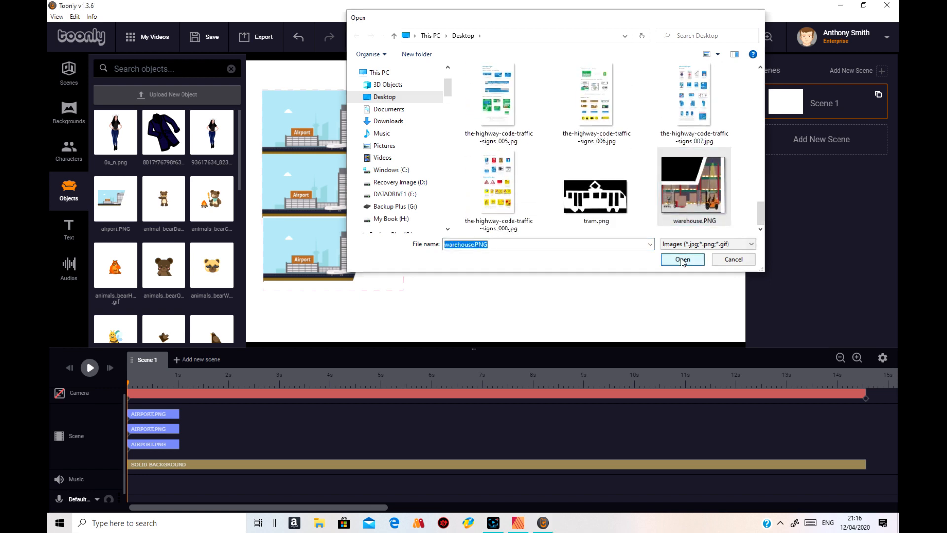
{"action": "left_click", "coordinate": [683, 260]}
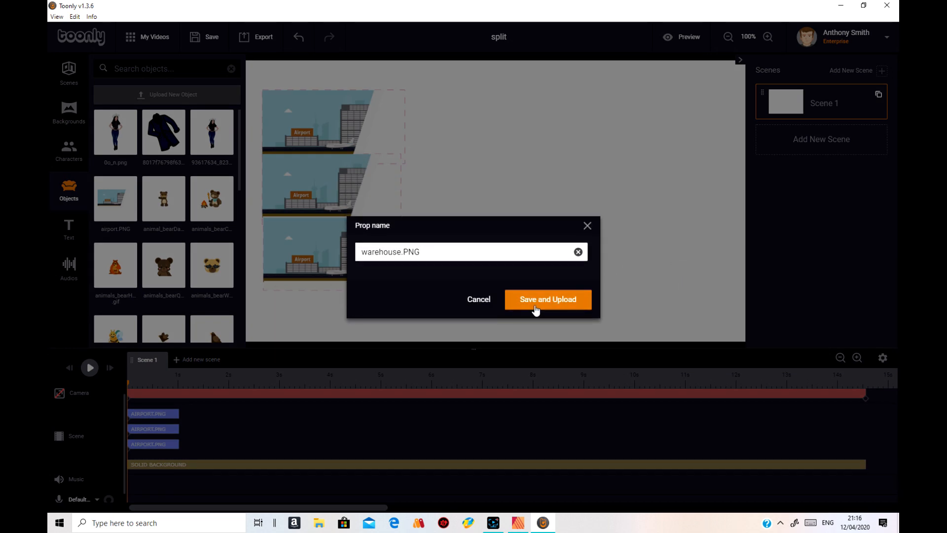
{"action": "left_click", "coordinate": [536, 309]}
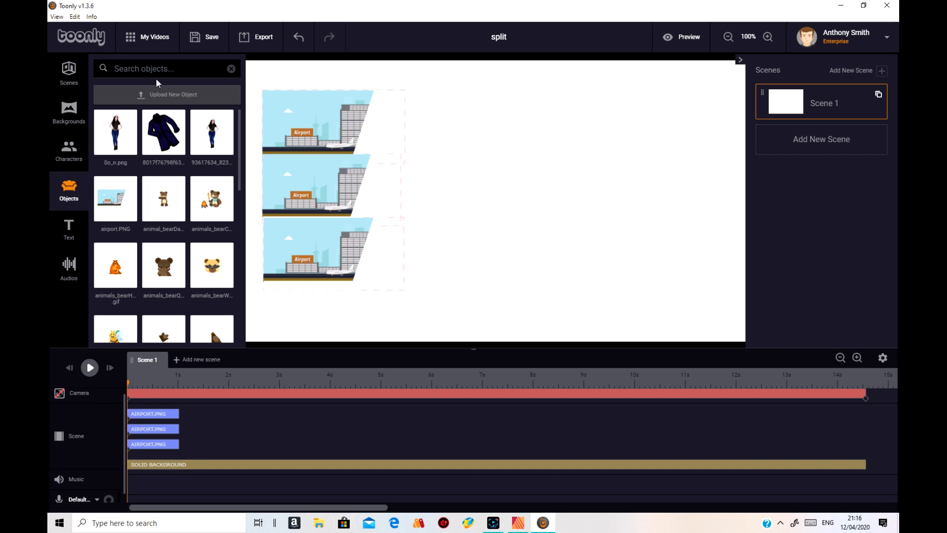
- Search the objects for "ware" and add warehouse.PNG to the scene
{"action": "left_click", "coordinate": [166, 69]}
{"action": "left_click", "coordinate": [48, 64]}
{"action": "left_click", "coordinate": [150, 70]}
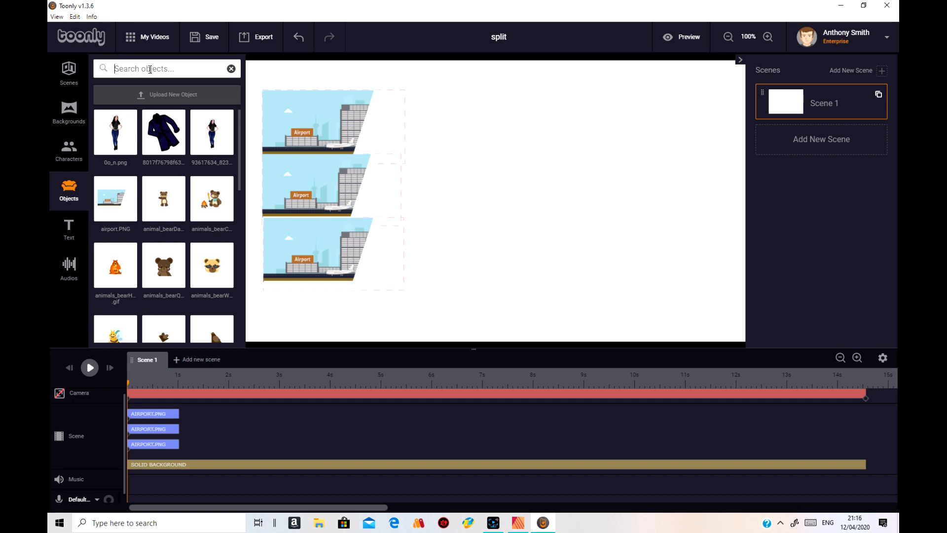
{"action": "type", "text": "ware"}
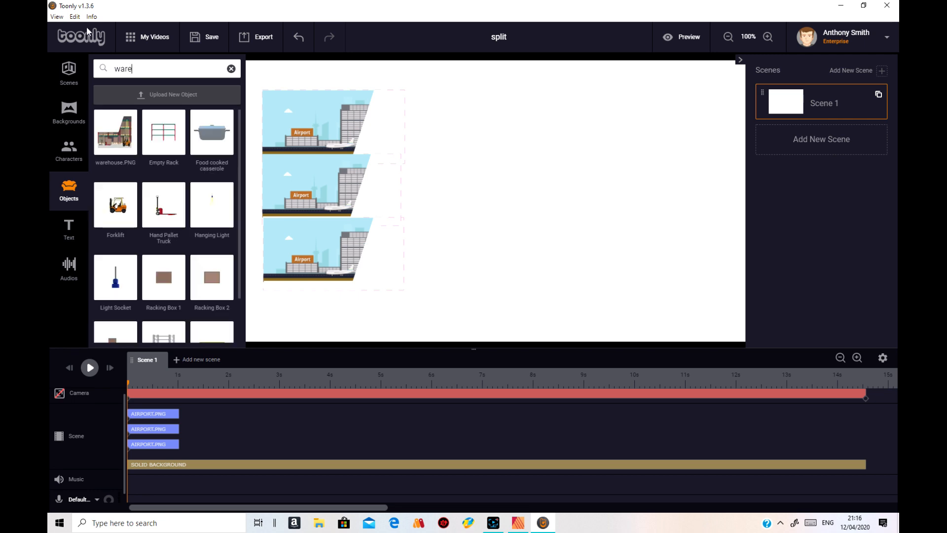
{"action": "left_click_drag", "start_coordinate": [128, 148], "coordinate": [494, 265]}
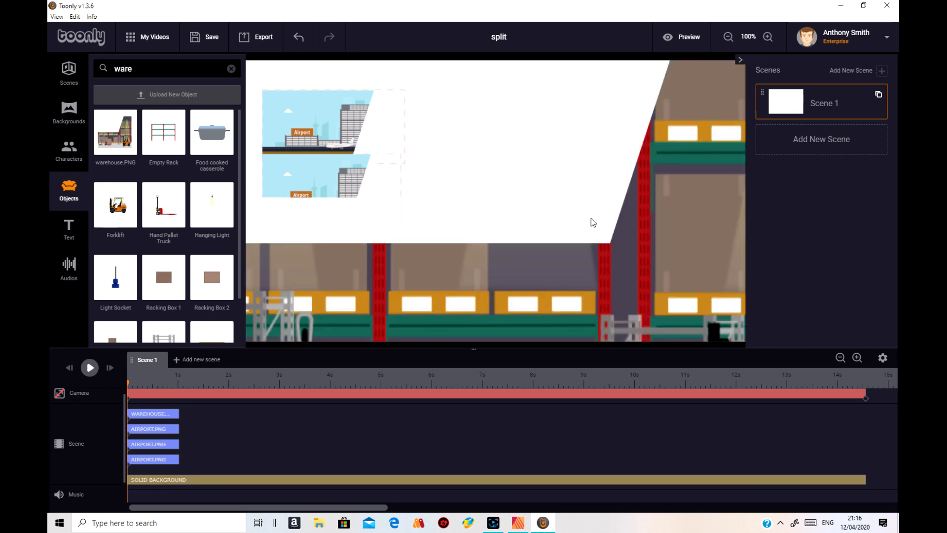
- Shrink the warehouse image to about a fifth of the canvas width and place it to the lower right of the lowest airport image
{"action": "left_click", "coordinate": [650, 197]}
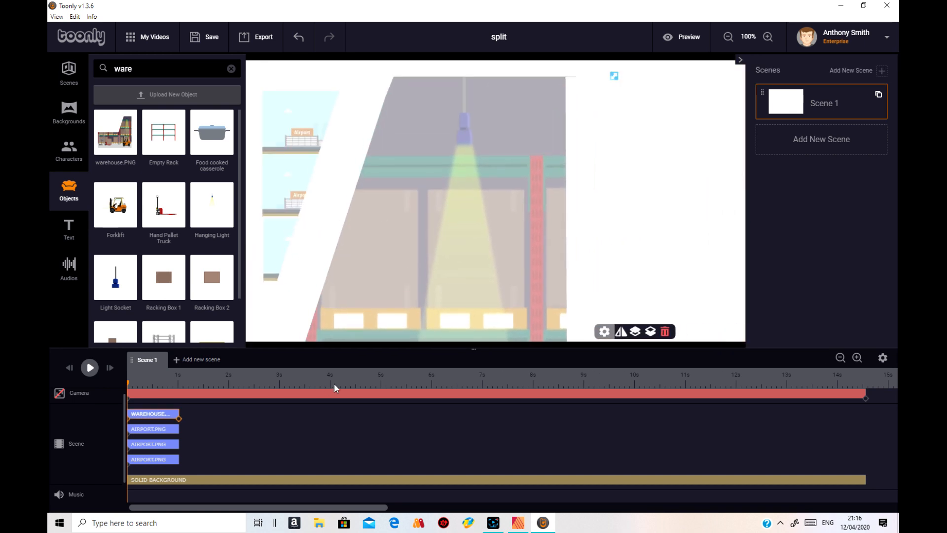
{"action": "left_click_drag", "start_coordinate": [629, 84], "coordinate": [510, 257]}
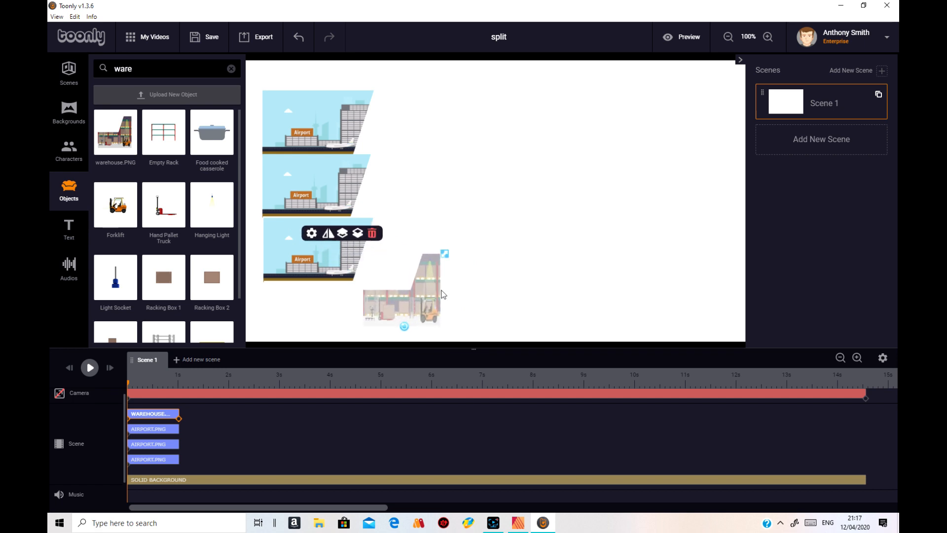
{"action": "left_click_drag", "start_coordinate": [433, 298], "coordinate": [570, 282]}
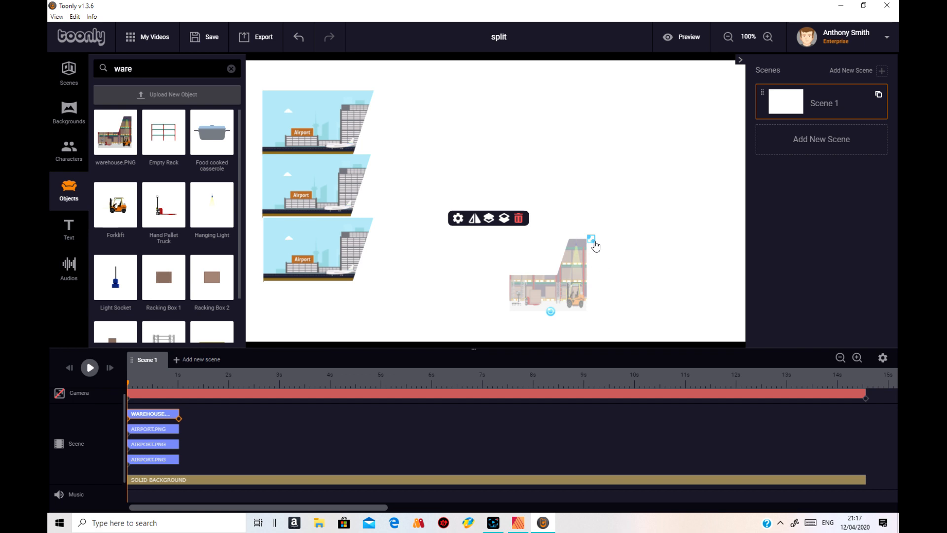
{"action": "left_click_drag", "start_coordinate": [591, 240], "coordinate": [608, 236]}
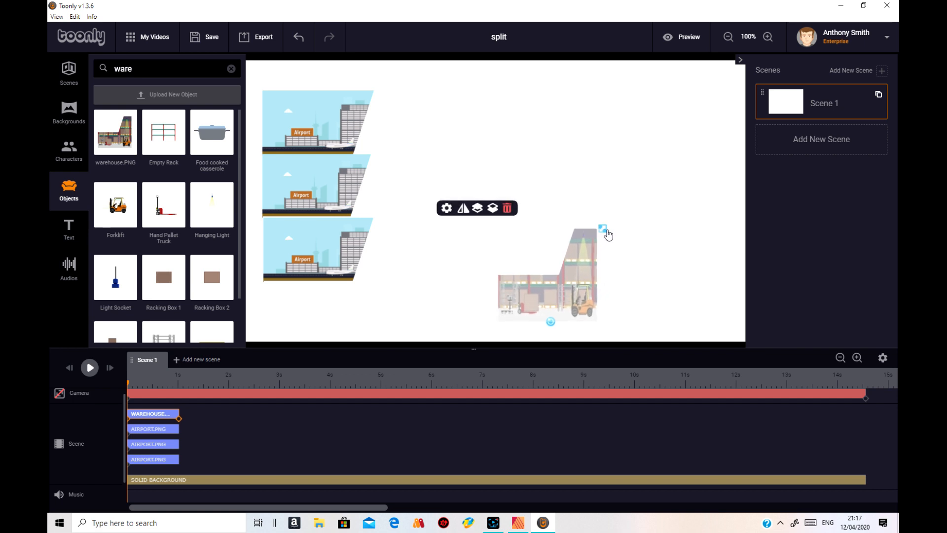
{"action": "left_click_drag", "start_coordinate": [576, 284], "coordinate": [460, 301]}
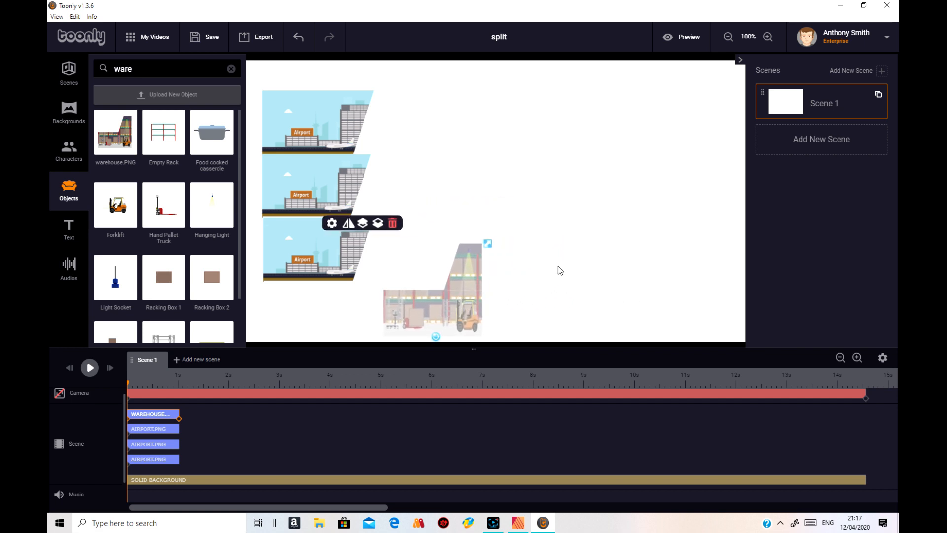
- Add a second warehouse.PNG to the scene, shrink it to about a fifth of the canvas width and place it right of the first warehouse
{"action": "left_click_drag", "start_coordinate": [115, 132], "coordinate": [614, 210]}
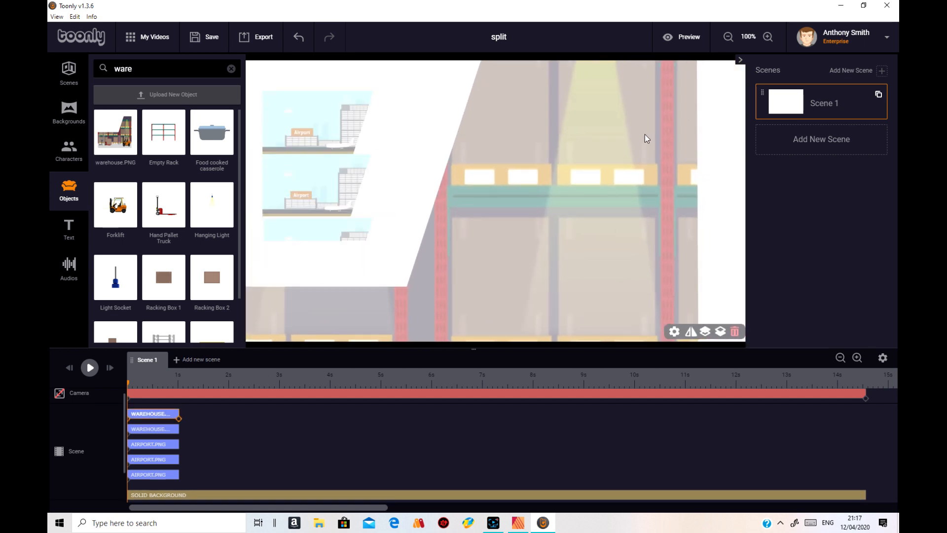
{"action": "left_click_drag", "start_coordinate": [680, 99], "coordinate": [660, 152]}
{"action": "left_click_drag", "start_coordinate": [690, 130], "coordinate": [586, 293]}
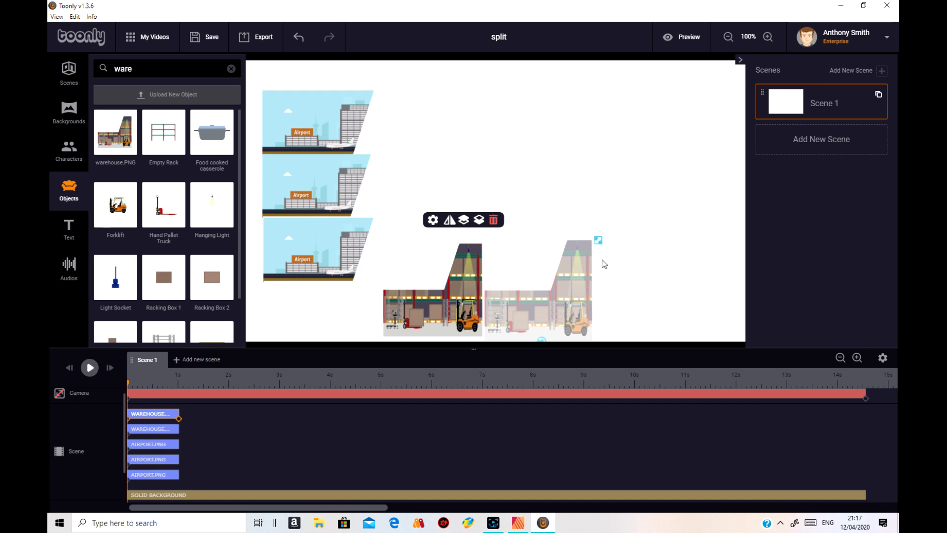
- Add a third warehouse.PNG, shrink it to match the other two and place it at the right end of the warehouse row
{"action": "left_click_drag", "start_coordinate": [116, 132], "coordinate": [548, 169]}
{"action": "left_click_drag", "start_coordinate": [676, 152], "coordinate": [476, 254]}
{"action": "left_click_drag", "start_coordinate": [643, 105], "coordinate": [568, 242]}
{"action": "left_click_drag", "start_coordinate": [592, 124], "coordinate": [576, 201]}
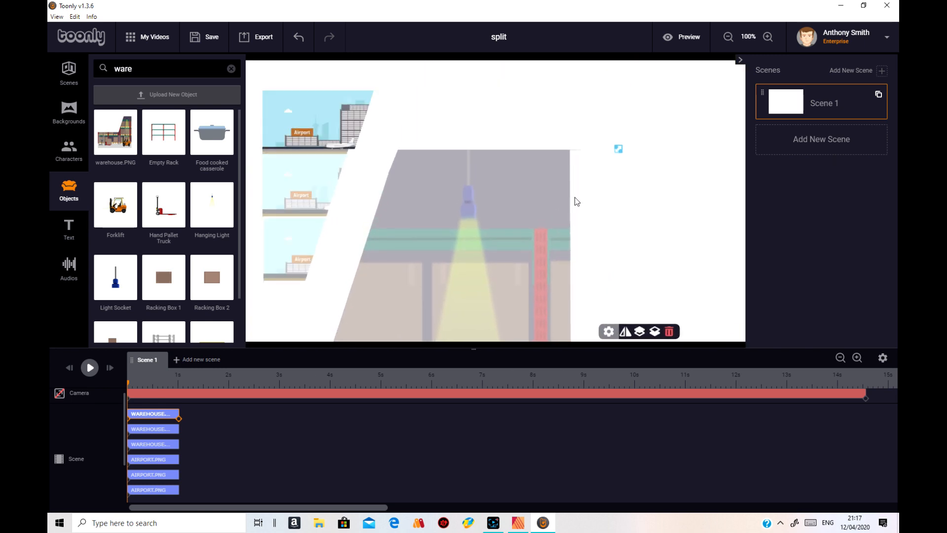
{"action": "left_click_drag", "start_coordinate": [620, 151], "coordinate": [513, 230]}
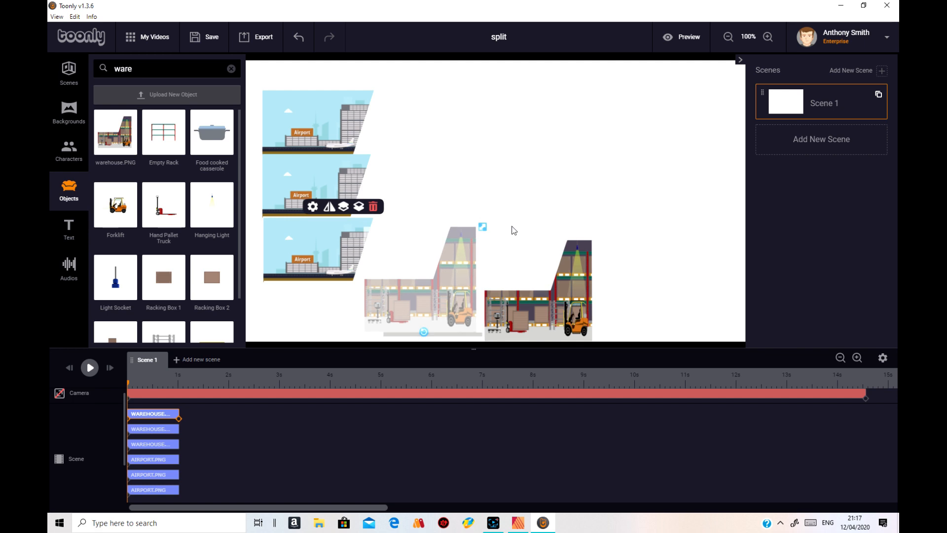
{"action": "left_click_drag", "start_coordinate": [472, 282], "coordinate": [694, 297]}
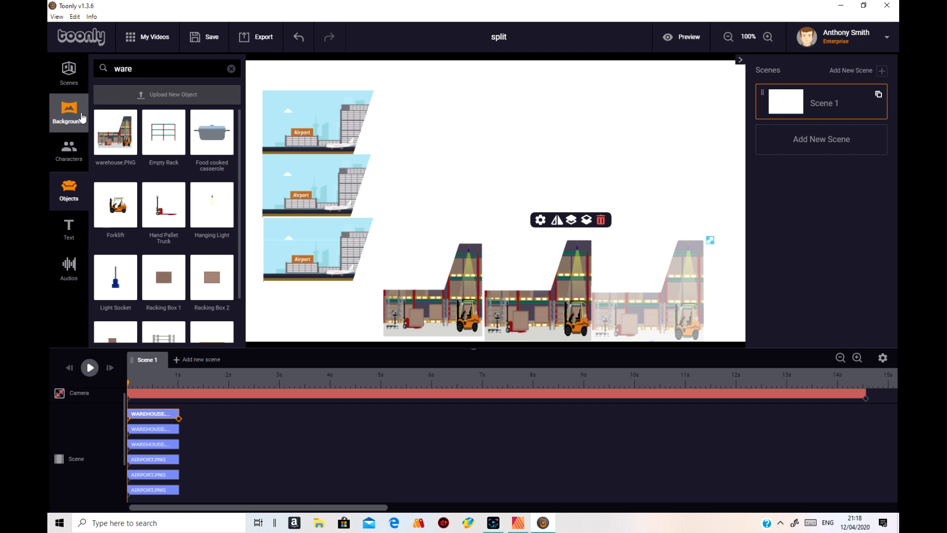
- Upload Living room.PNG from the desktop as a new object, keeping Living room.PNG as the prop name
{"action": "left_click", "coordinate": [168, 95]}
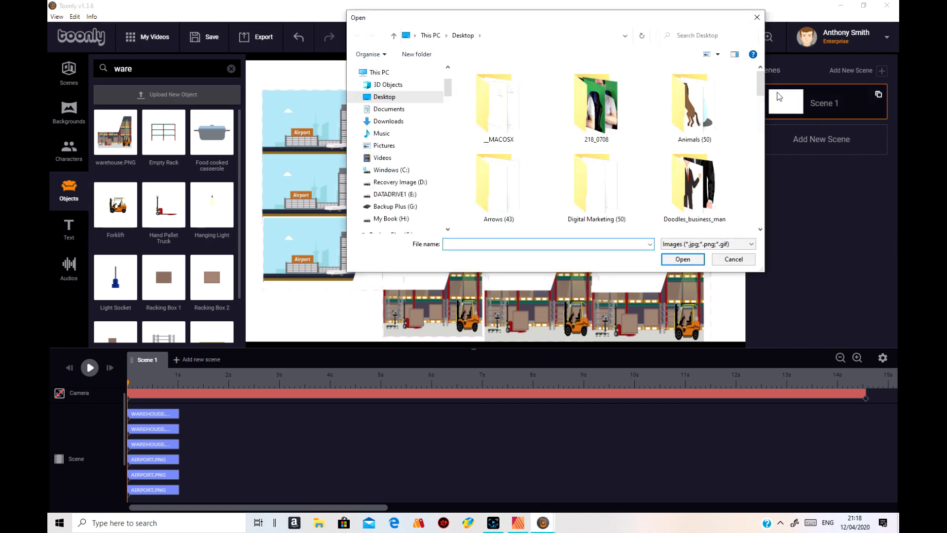
{"action": "left_click_drag", "start_coordinate": [763, 94], "coordinate": [760, 197]}
{"action": "left_click", "coordinate": [498, 163]}
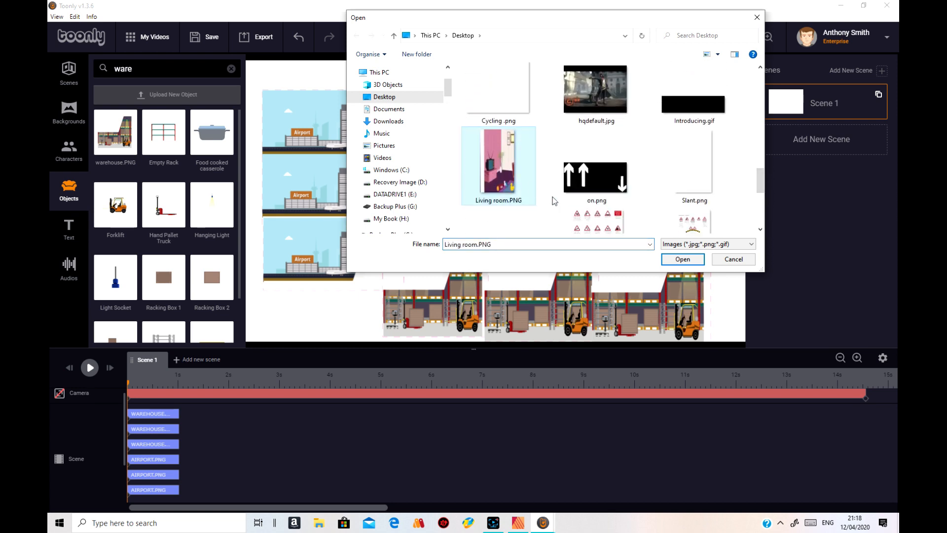
{"action": "left_click", "coordinate": [677, 260]}
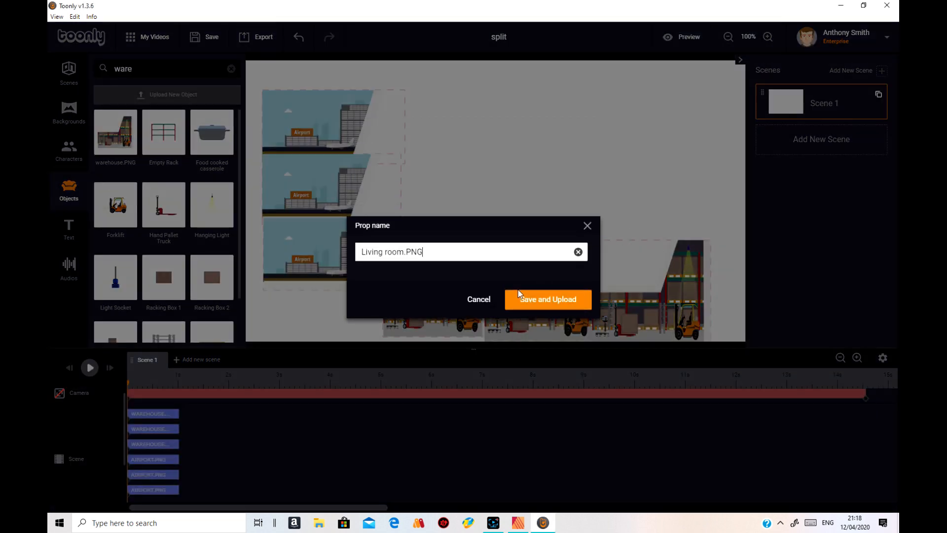
{"action": "left_click", "coordinate": [523, 302]}
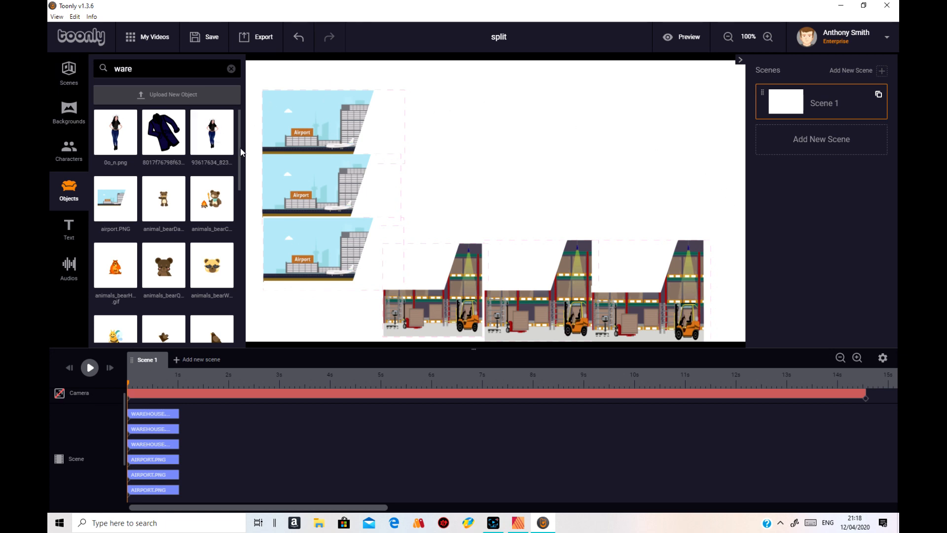
- Replace the object search term with "living" to find the uploaded living room image
{"action": "scroll", "coordinate": [212, 217], "scroll_direction": "down", "scroll_amount": 15}
{"action": "scroll", "coordinate": [223, 326], "scroll_direction": "up", "scroll_amount": 3}
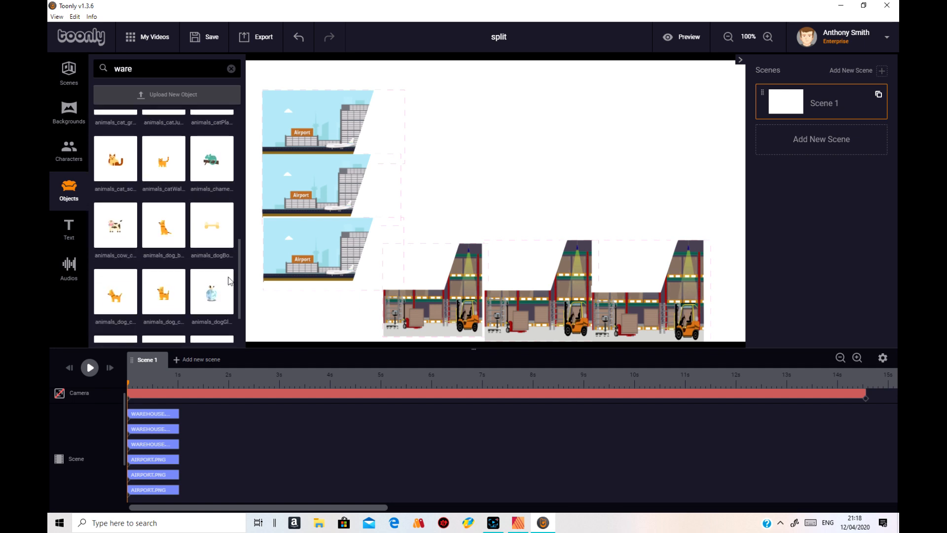
{"action": "scroll", "coordinate": [229, 281], "scroll_direction": "up", "scroll_amount": 12}
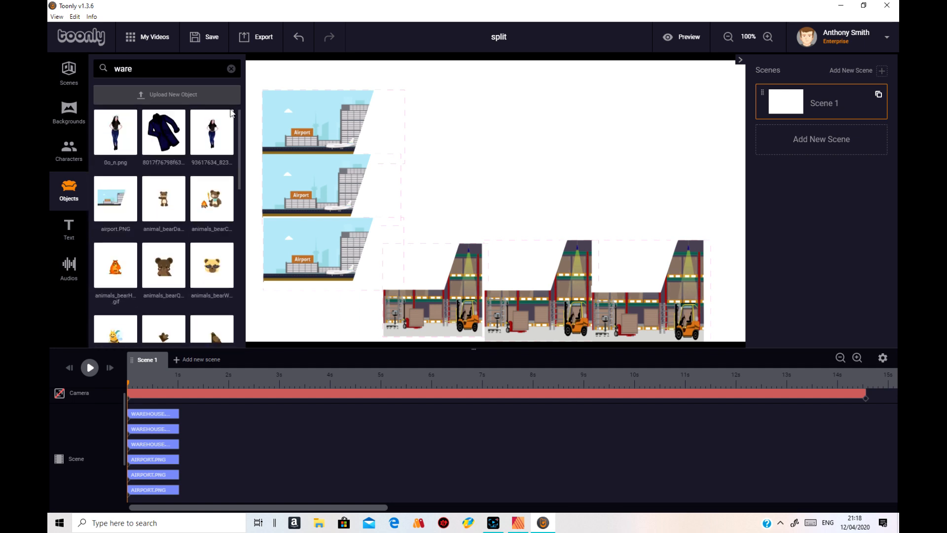
{"action": "left_click", "coordinate": [166, 73]}
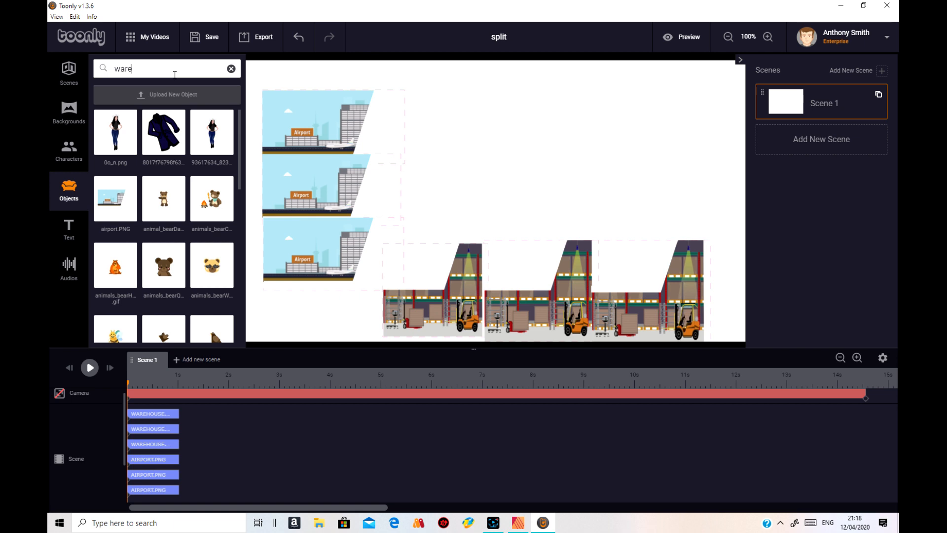
{"action": "key", "text": "BackSpace"}
{"action": "key", "text": "BackSpace"}
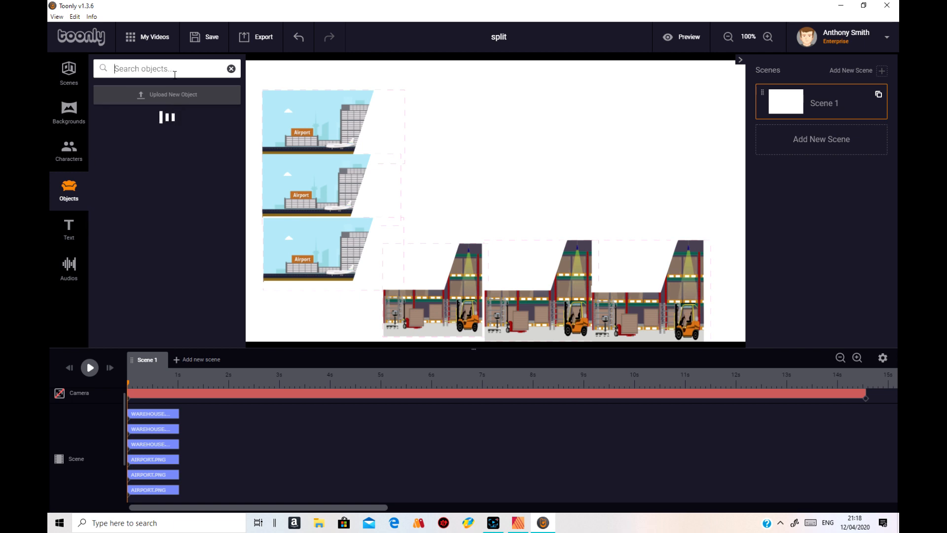
{"action": "type", "text": "living"}
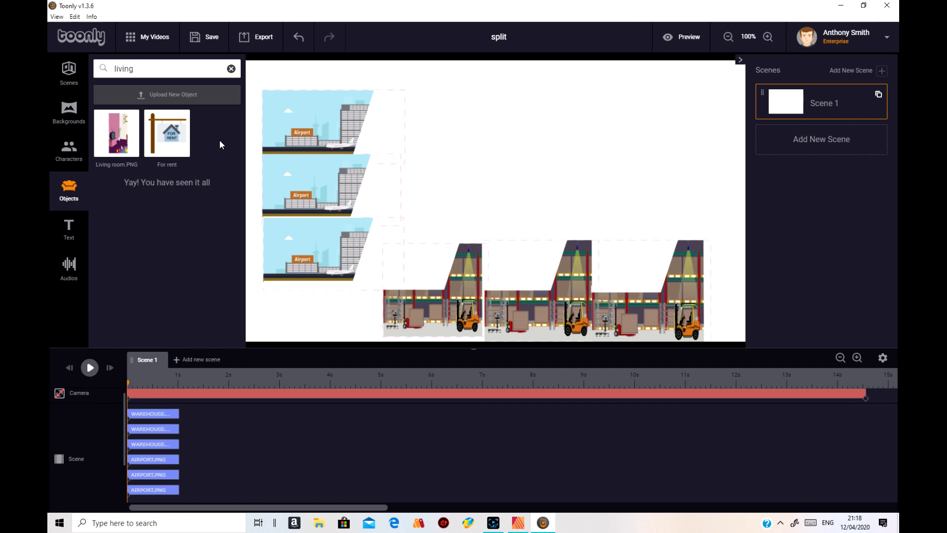
- Add Living room.PNG to the scene, shrink it to about a third of the canvas height and place it above the warehouse row
{"action": "left_click_drag", "start_coordinate": [118, 142], "coordinate": [423, 217]}
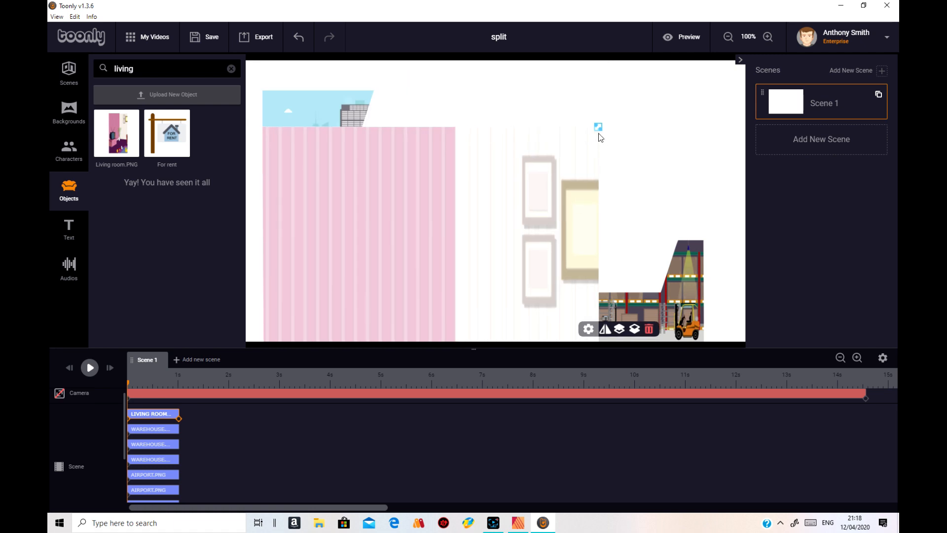
{"action": "left_click_drag", "start_coordinate": [598, 127], "coordinate": [513, 236]}
{"action": "left_click_drag", "start_coordinate": [511, 280], "coordinate": [524, 127]}
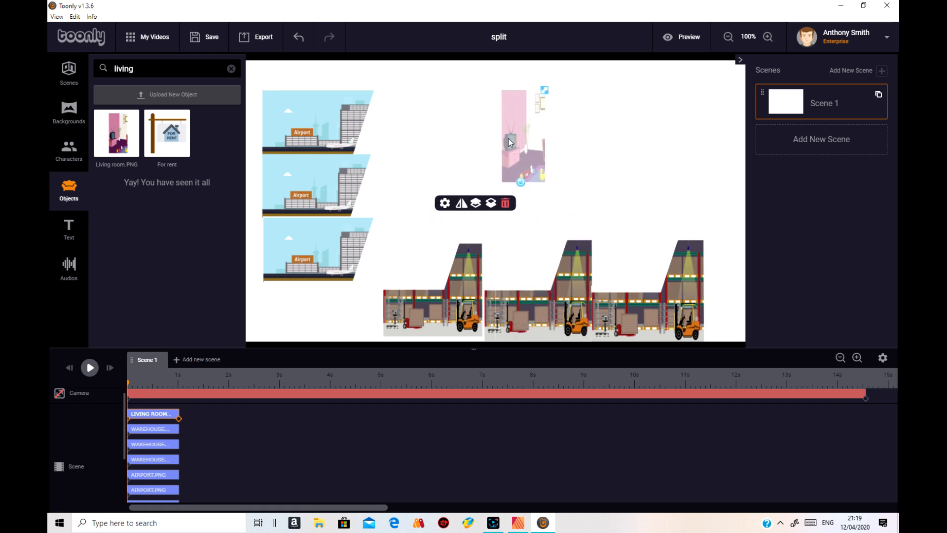
{"action": "left_click", "coordinate": [605, 178]}
- Add a second Living room.PNG, scale it to match the first and align it directly to the first one's right
{"action": "left_click_drag", "start_coordinate": [129, 141], "coordinate": [624, 162]}
{"action": "left_click_drag", "start_coordinate": [676, 147], "coordinate": [525, 374]}
{"action": "left_click_drag", "start_coordinate": [600, 154], "coordinate": [594, 258]}
{"action": "left_click_drag", "start_coordinate": [633, 135], "coordinate": [574, 233]}
{"action": "left_click_drag", "start_coordinate": [568, 275], "coordinate": [588, 131]}
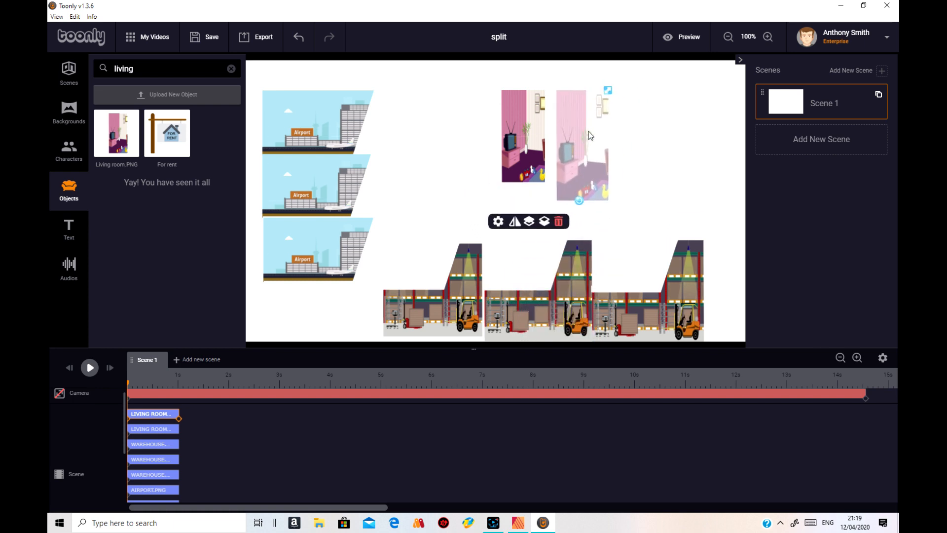
{"action": "left_click_drag", "start_coordinate": [608, 91], "coordinate": [569, 126]}
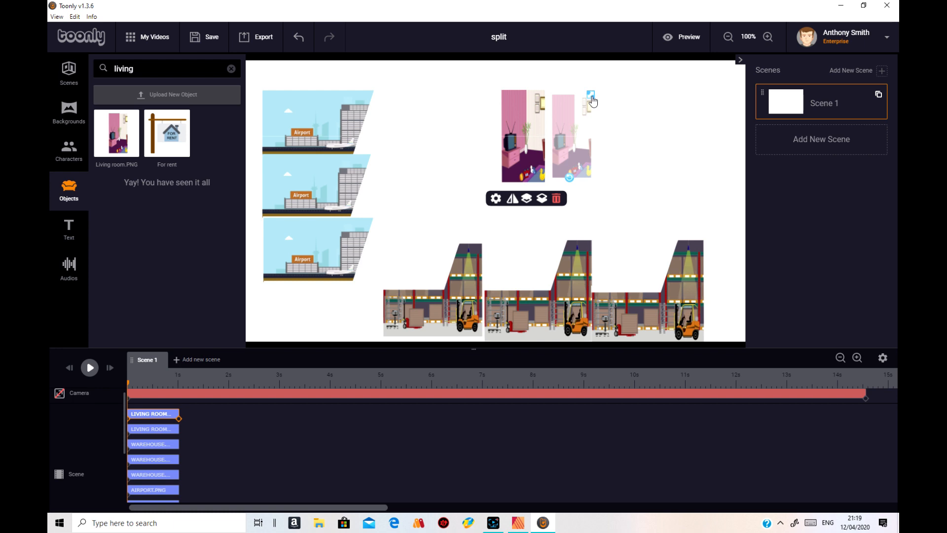
{"action": "left_click_drag", "start_coordinate": [591, 95], "coordinate": [595, 96]}
{"action": "left_click", "coordinate": [662, 162]}
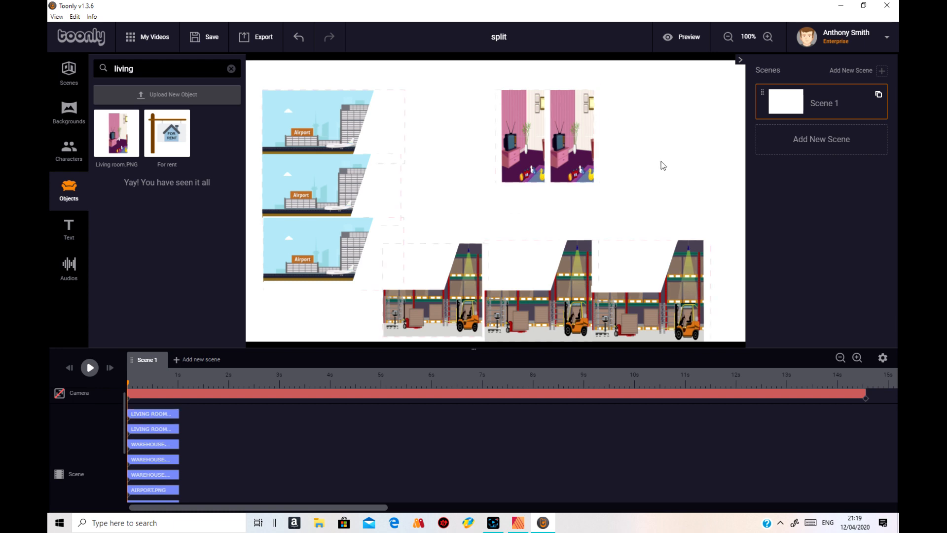
- Add a third Living room.PNG, shrink it to the same size and align it to the right of the second copy
{"action": "left_click_drag", "start_coordinate": [97, 134], "coordinate": [562, 199]}
{"action": "left_click_drag", "start_coordinate": [600, 165], "coordinate": [538, 311]}
{"action": "left_click_drag", "start_coordinate": [567, 182], "coordinate": [585, 318]}
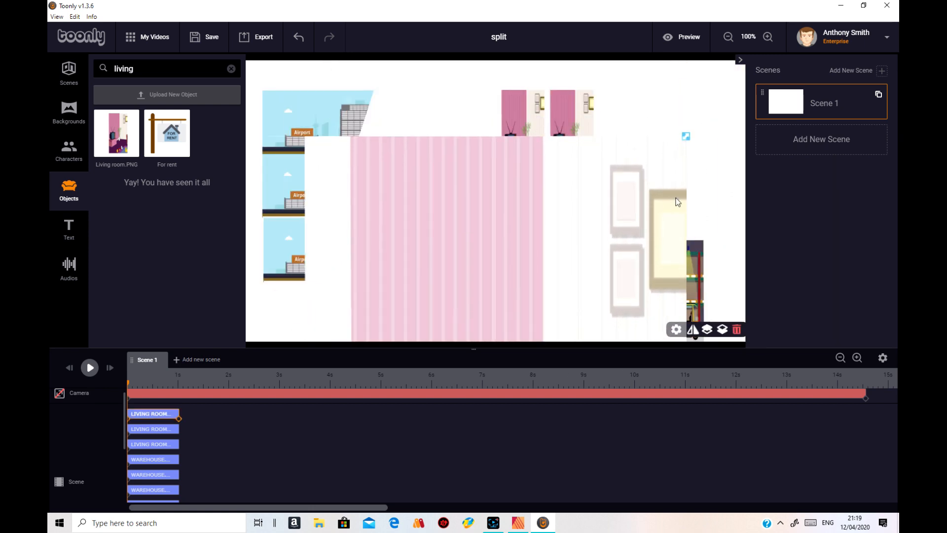
{"action": "left_click_drag", "start_coordinate": [686, 142], "coordinate": [610, 152]}
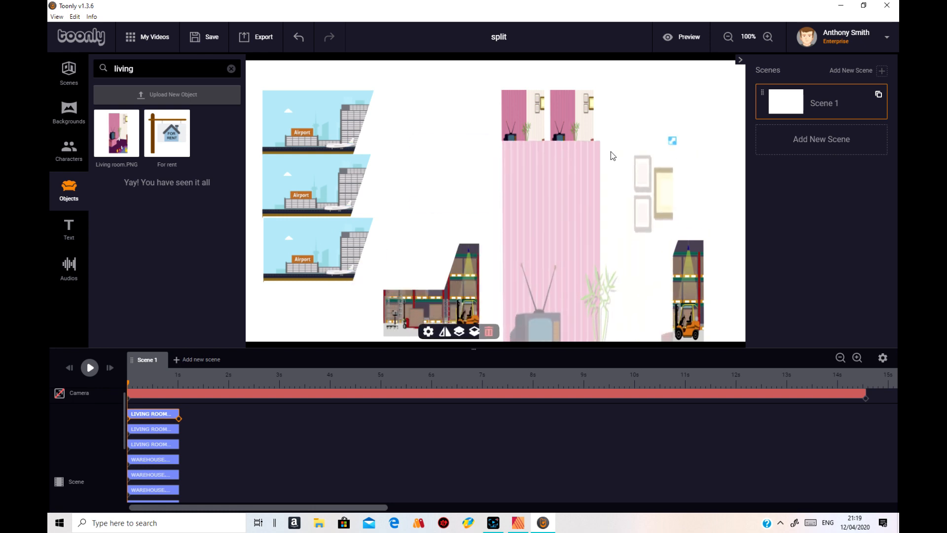
{"action": "left_click_drag", "start_coordinate": [669, 153], "coordinate": [642, 156]}
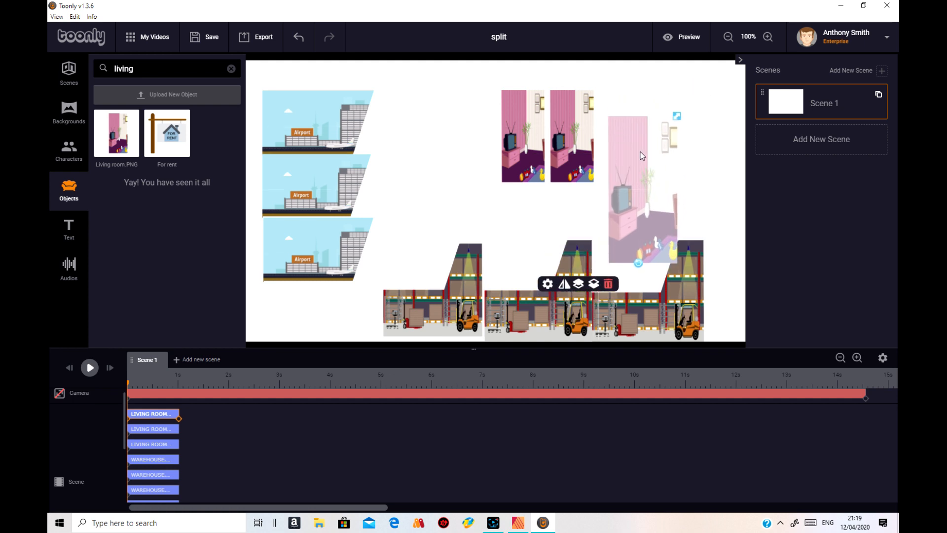
{"action": "left_click_drag", "start_coordinate": [675, 121], "coordinate": [659, 145]}
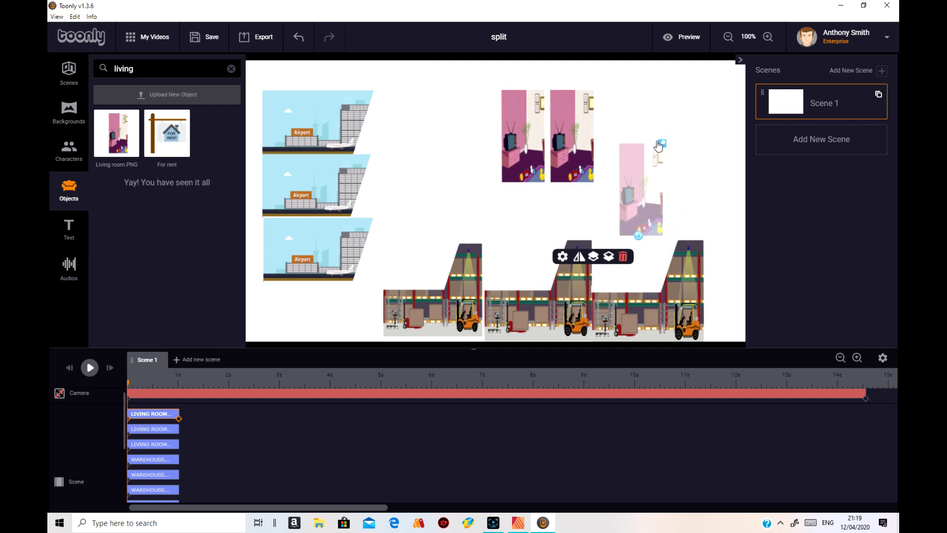
{"action": "left_click_drag", "start_coordinate": [654, 207], "coordinate": [640, 152]}
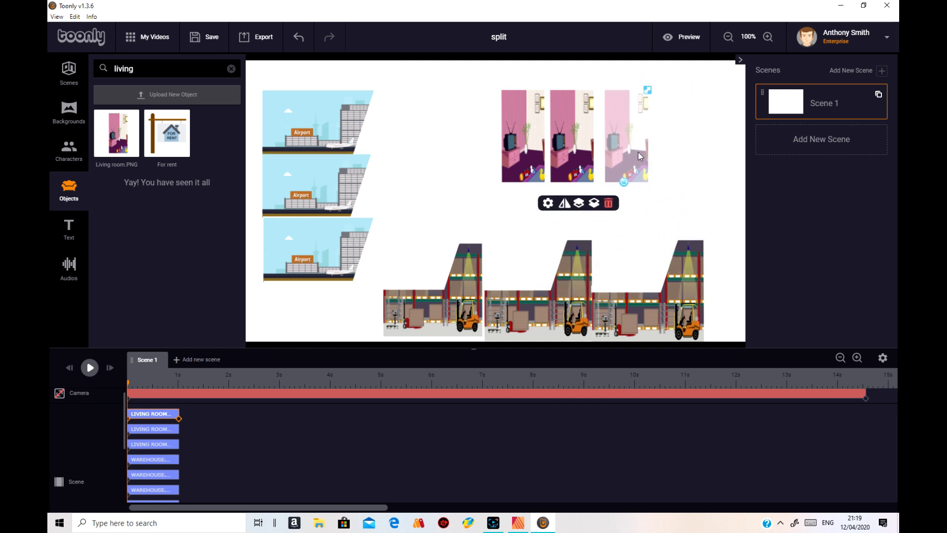
{"action": "left_click", "coordinate": [707, 188]}
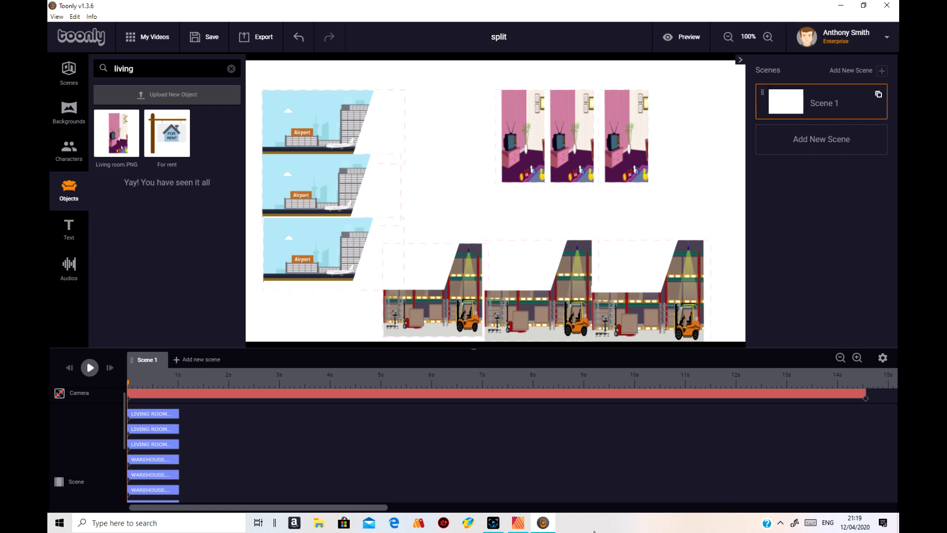
- Stagger the three living room clips on the timeline, starting at about 13.3 s, 12.3 s and 11.2 s from the uppermost track down
{"action": "scroll", "coordinate": [804, 432], "scroll_direction": "down", "scroll_amount": 1}
{"action": "scroll", "coordinate": [814, 478], "scroll_direction": "up", "scroll_amount": 1}
{"action": "scroll", "coordinate": [804, 476], "scroll_direction": "down", "scroll_amount": 1}
{"action": "scroll", "coordinate": [666, 480], "scroll_direction": "up", "scroll_amount": 1}
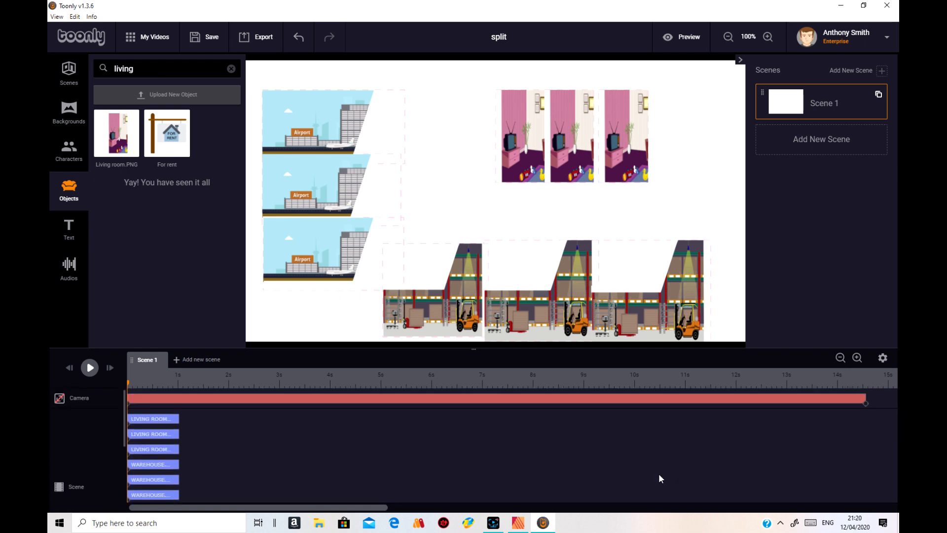
{"action": "left_click_drag", "start_coordinate": [153, 419], "coordinate": [817, 432]}
{"action": "left_click", "coordinate": [165, 442]}
{"action": "left_click_drag", "start_coordinate": [142, 434], "coordinate": [764, 436]}
{"action": "left_click_drag", "start_coordinate": [159, 452], "coordinate": [730, 473]}
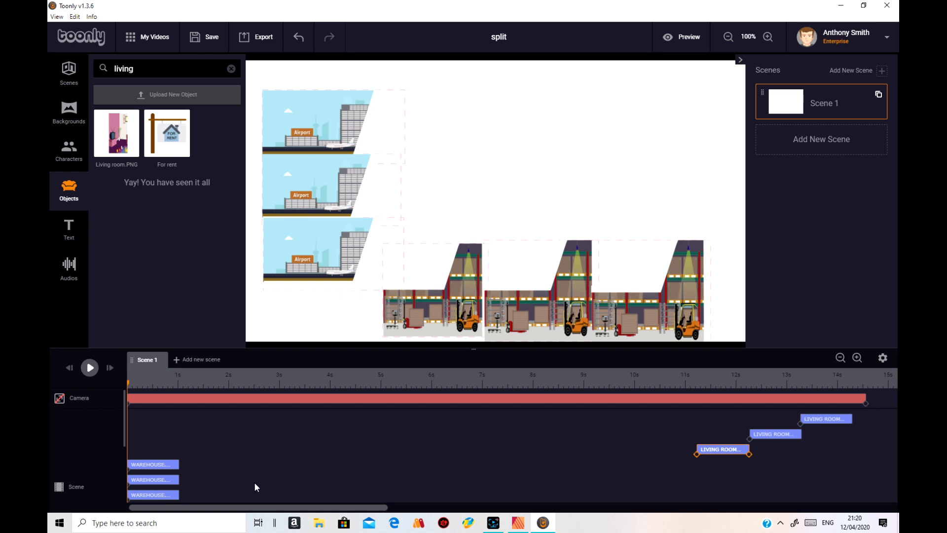
- Stagger the three warehouse clips on the timeline, starting at about 9.7 s, 8.8 s and 7.7 s from the uppermost track down
{"action": "left_click_drag", "start_coordinate": [165, 466], "coordinate": [658, 467]}
{"action": "left_click_drag", "start_coordinate": [148, 481], "coordinate": [593, 486]}
{"action": "left_click_drag", "start_coordinate": [172, 499], "coordinate": [552, 521]}
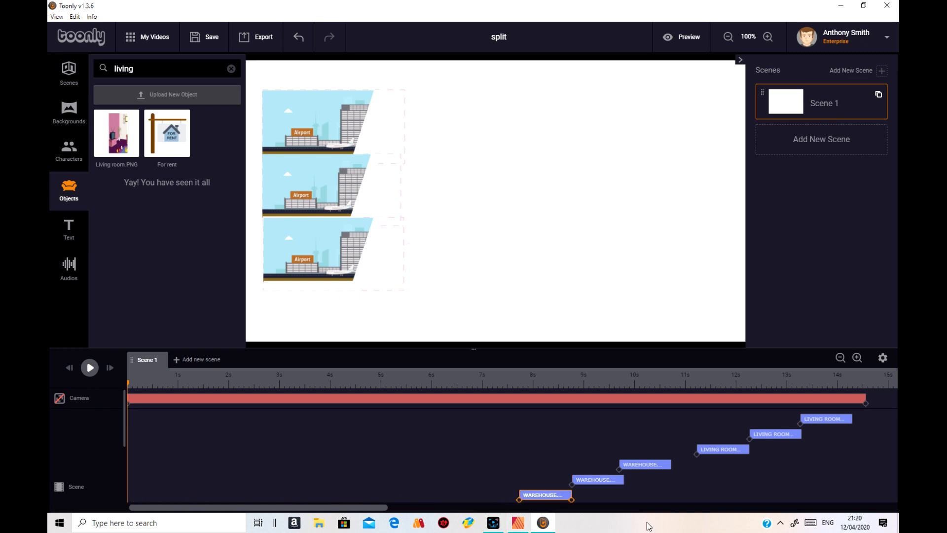
- Select the airport clip on the lowest airport track and nudge its image slightly upward on the canvas
{"action": "scroll", "coordinate": [407, 435], "scroll_direction": "down", "scroll_amount": 4}
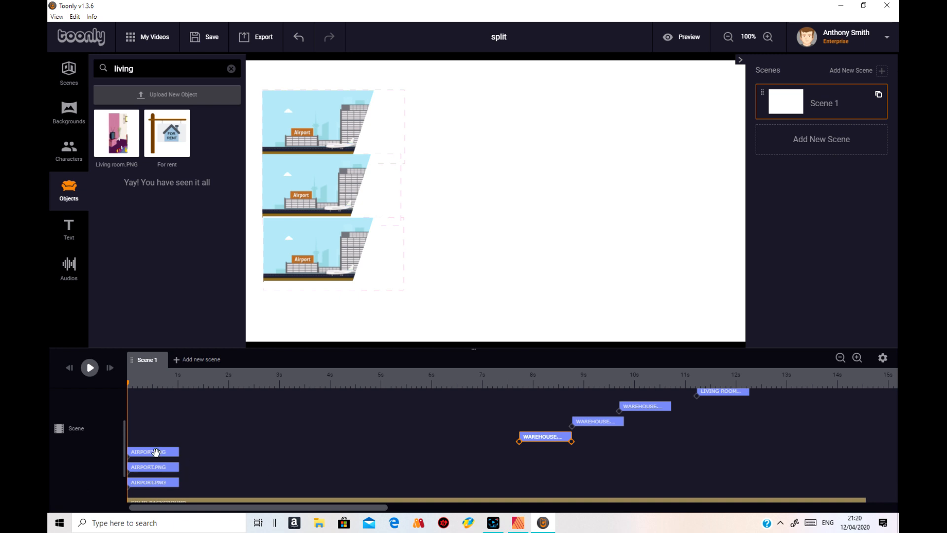
{"action": "left_click", "coordinate": [146, 483]}
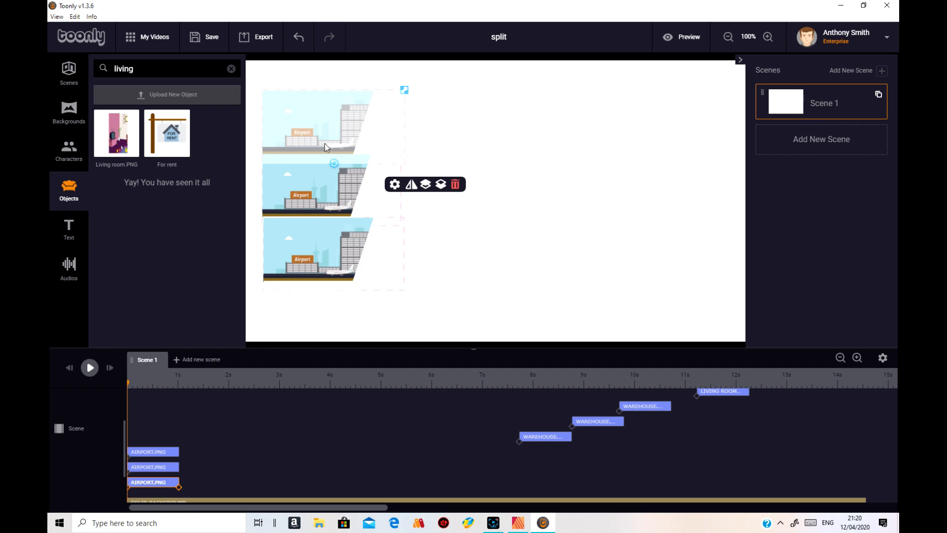
{"action": "mouse_move", "coordinate": [326, 132]}
{"action": "left_mouse_down"}
{"action": "mouse_move", "coordinate": [307, 105]}
{"action": "mouse_move", "coordinate": [320, 99]}
{"action": "mouse_move", "coordinate": [343, 117]}
{"action": "mouse_move", "coordinate": [330, 111]}
{"action": "mouse_move", "coordinate": [332, 121]}
{"action": "left_mouse_up"}
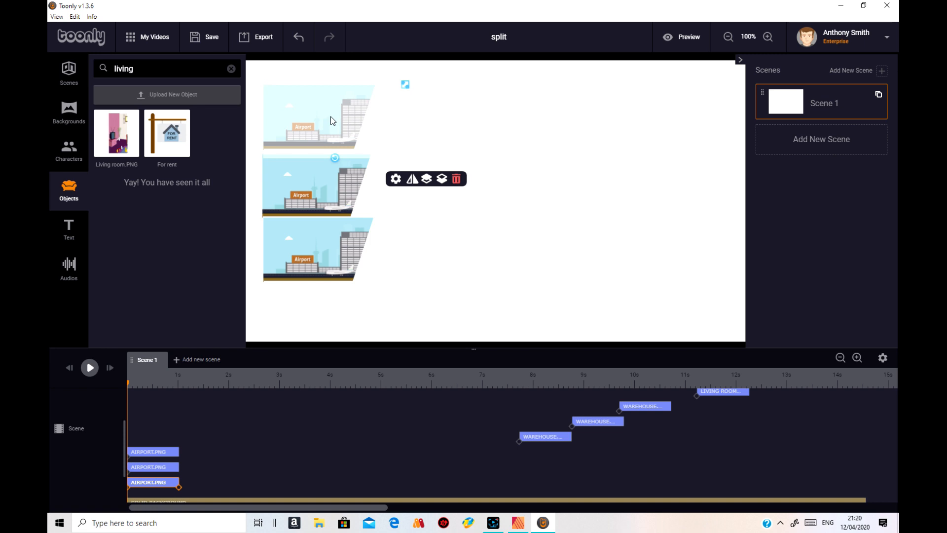
- Select all three airport images together, enlarge them to about twice their size and shift them slightly right and down on the canvas
{"action": "left_click_drag", "start_coordinate": [253, 69], "coordinate": [276, 318]}
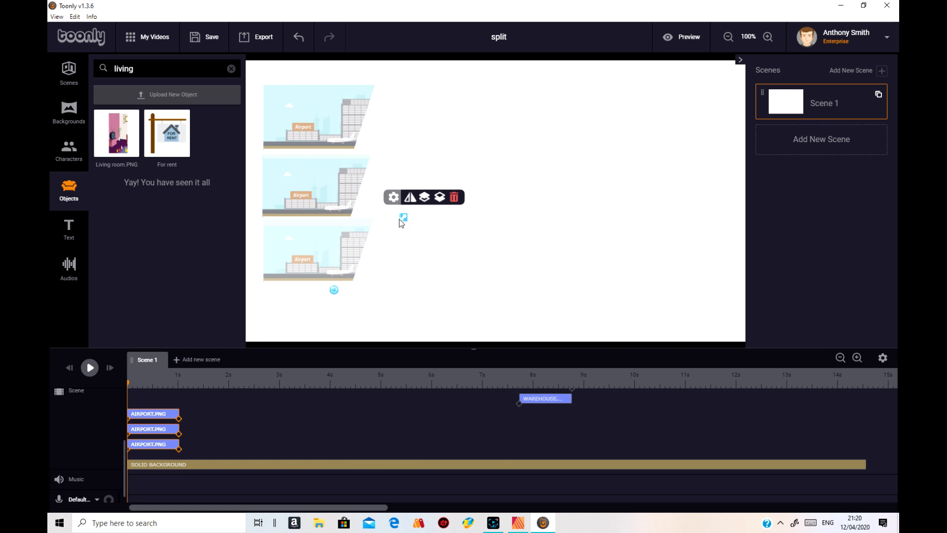
{"action": "left_click_drag", "start_coordinate": [403, 218], "coordinate": [552, 190]}
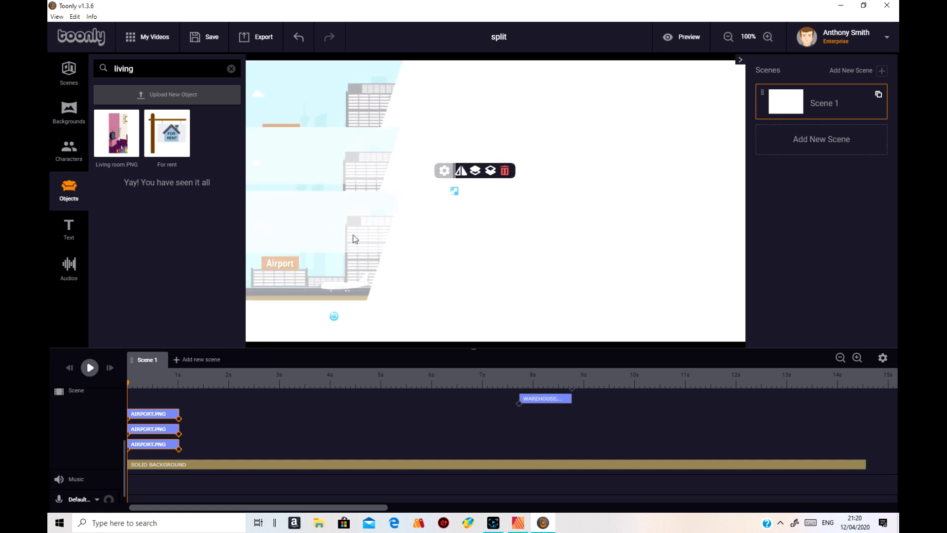
{"action": "left_click_drag", "start_coordinate": [342, 238], "coordinate": [388, 252]}
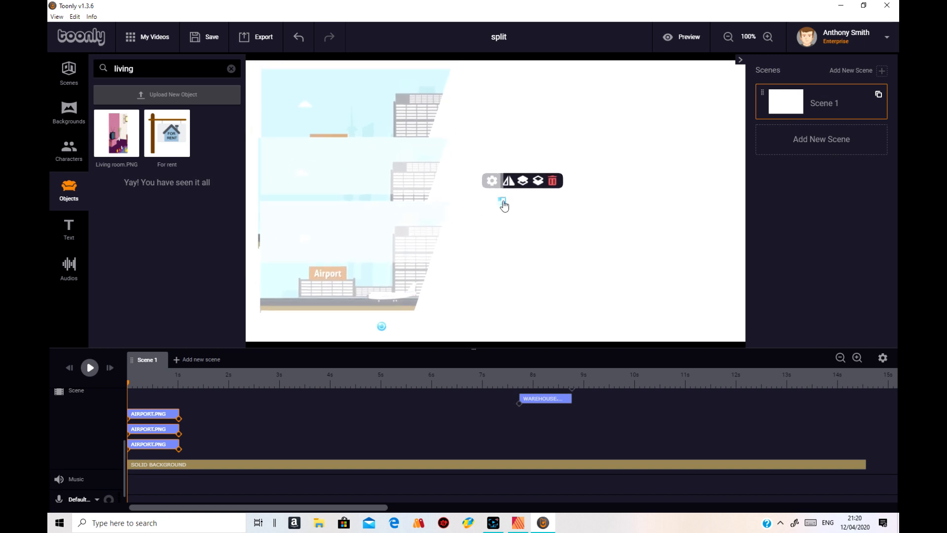
{"action": "left_click_drag", "start_coordinate": [504, 206], "coordinate": [583, 194]}
{"action": "left_click", "coordinate": [578, 245]}
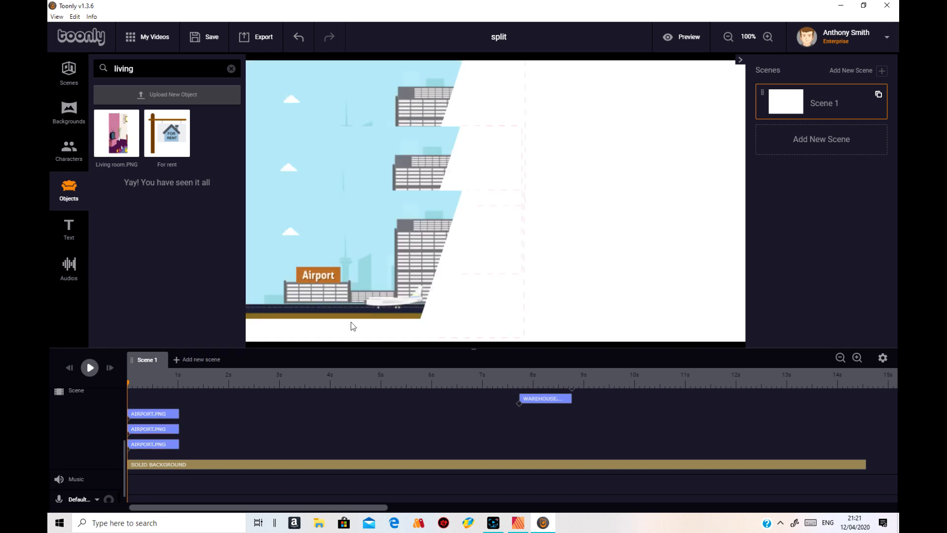
- Start the middle airport clip at about 1 s and the upper one at about 2.9 s, and nudge the lowest clip's image slightly right and down
{"action": "left_click_drag", "start_coordinate": [167, 430], "coordinate": [218, 431]}
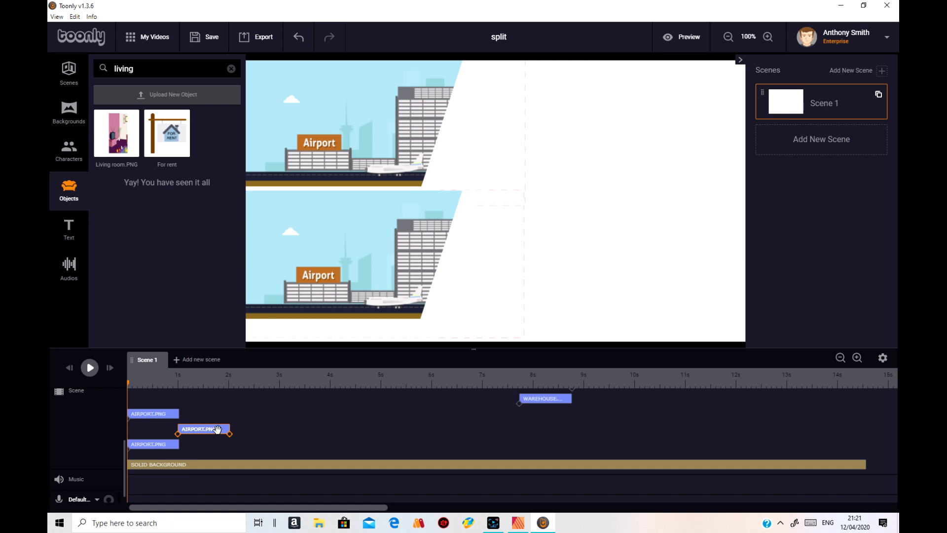
{"action": "left_click_drag", "start_coordinate": [163, 414], "coordinate": [307, 410]}
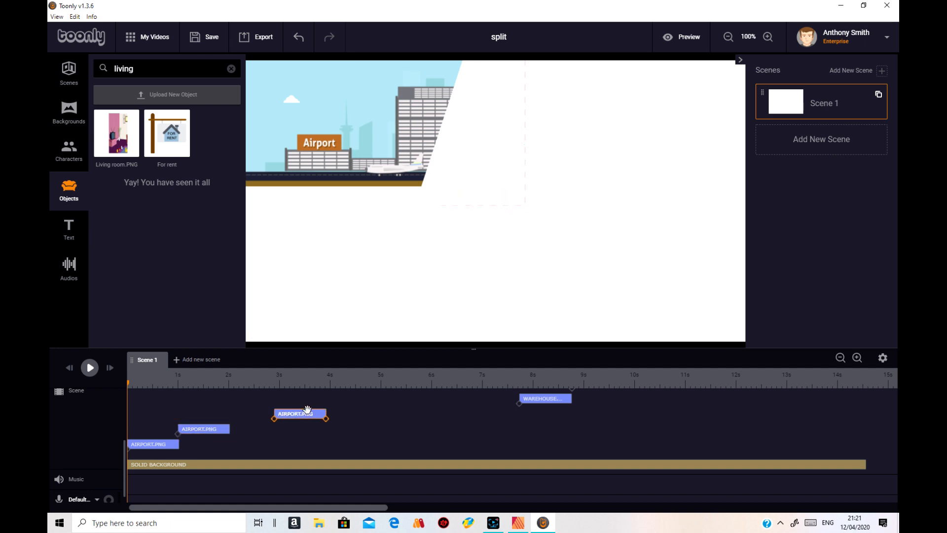
{"action": "left_click", "coordinate": [148, 446]}
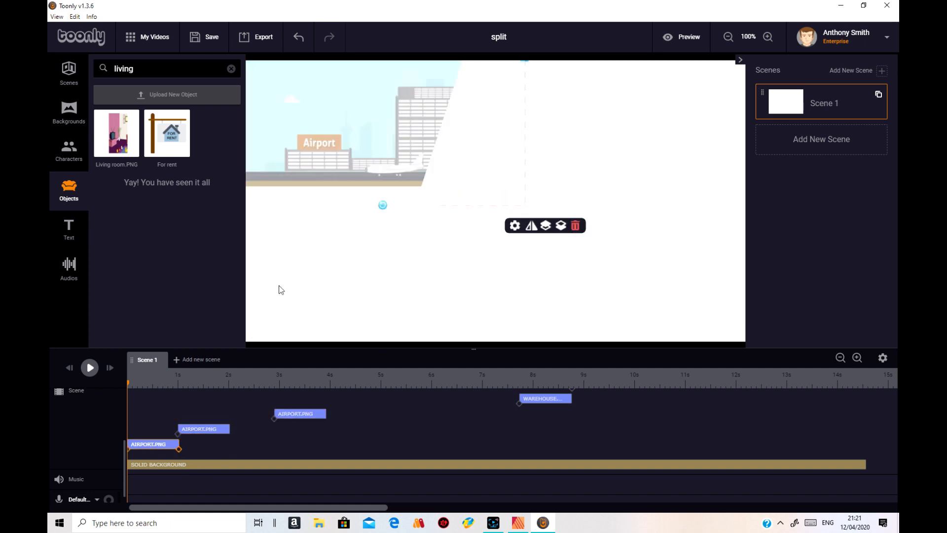
{"action": "mouse_move", "coordinate": [322, 145]}
{"action": "left_mouse_down"}
{"action": "mouse_move", "coordinate": [357, 141]}
{"action": "mouse_move", "coordinate": [327, 148]}
{"action": "left_mouse_up"}
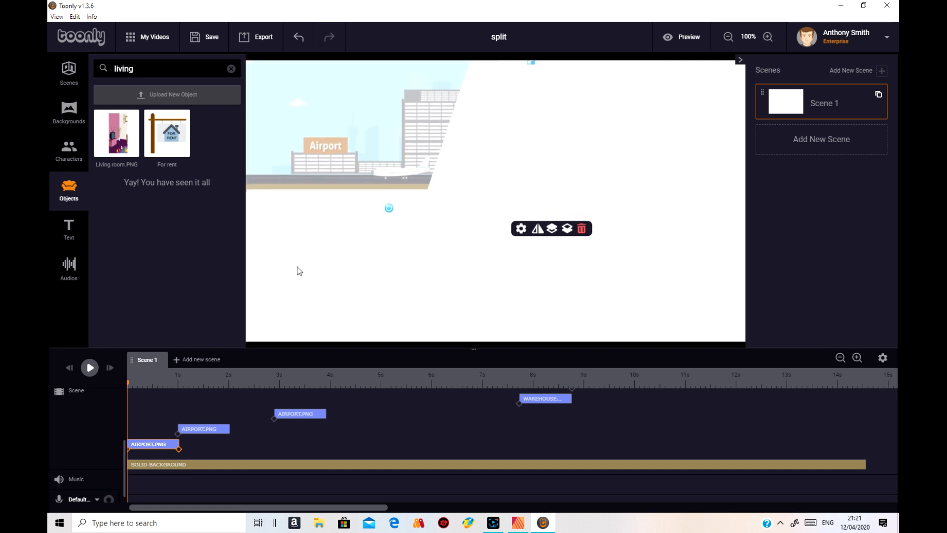
- Delay the middle airport clip to about 1.2 s and set the lowest airport clip's start keyframe with its image beyond the canvas's left edge
{"action": "left_click", "coordinate": [179, 450]}
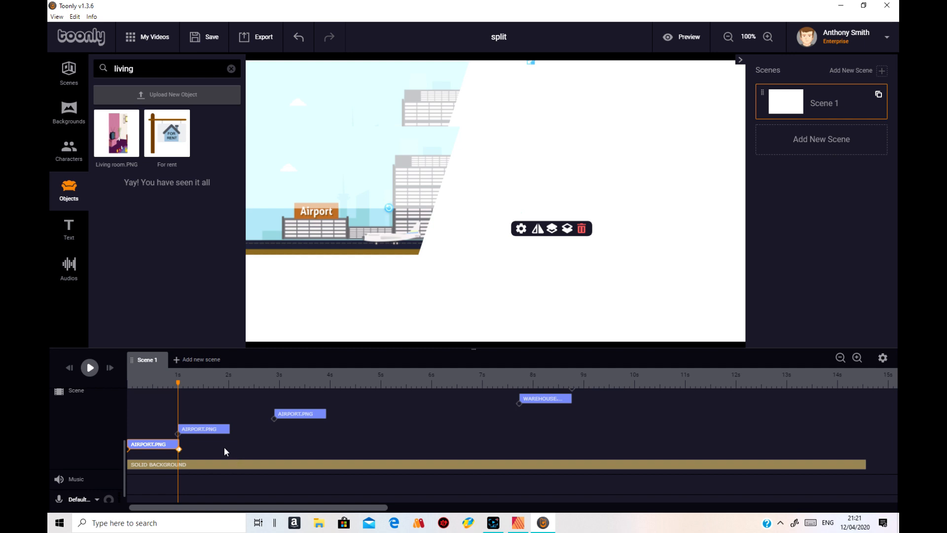
{"action": "left_click_drag", "start_coordinate": [197, 429], "coordinate": [208, 429]}
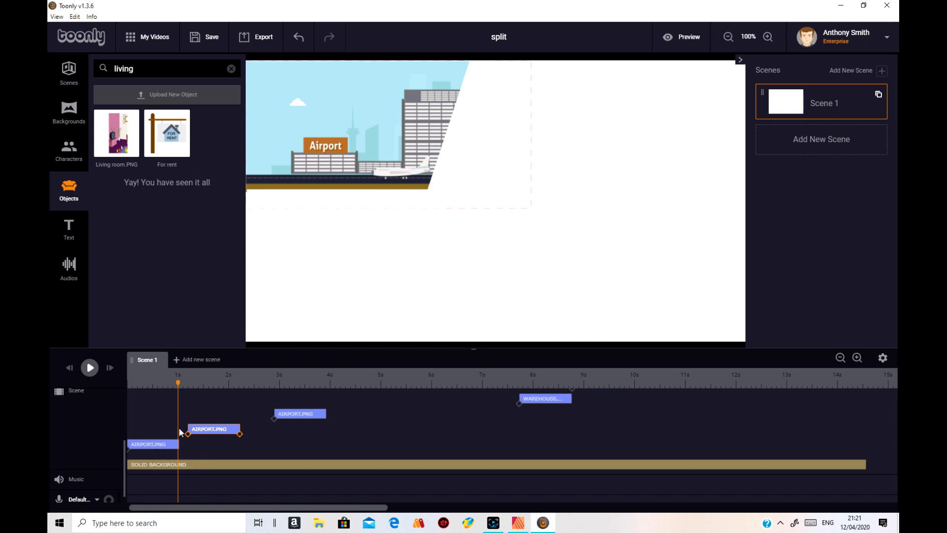
{"action": "left_click", "coordinate": [140, 445]}
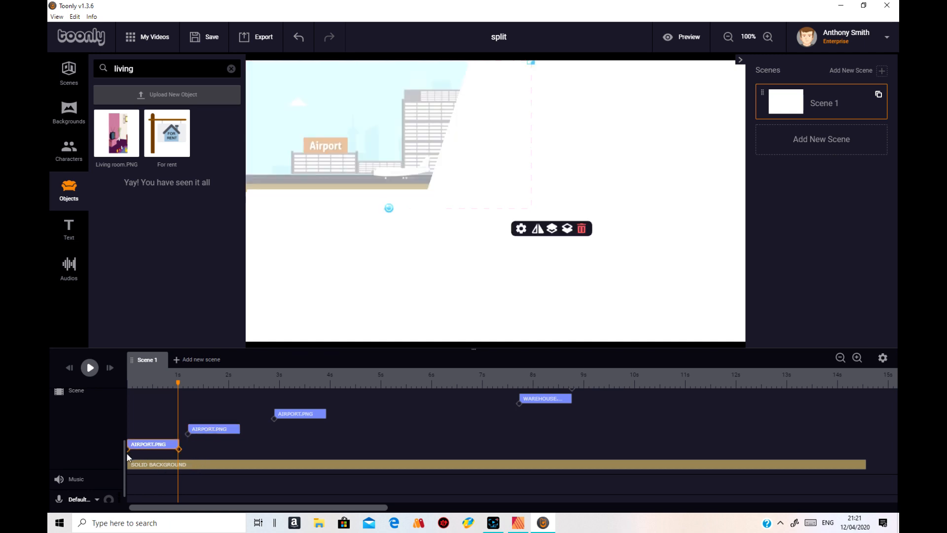
{"action": "left_click", "coordinate": [127, 456]}
{"action": "left_click_drag", "start_coordinate": [428, 138], "coordinate": [178, 130]}
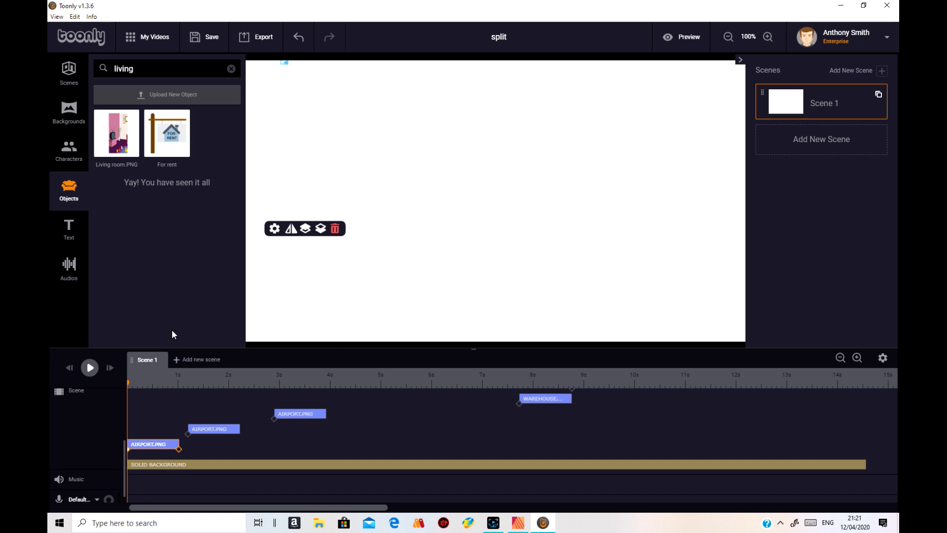
- Play the scene to check the first airport clip's slide-in, and return the playhead to the start
{"action": "left_click", "coordinate": [89, 368]}
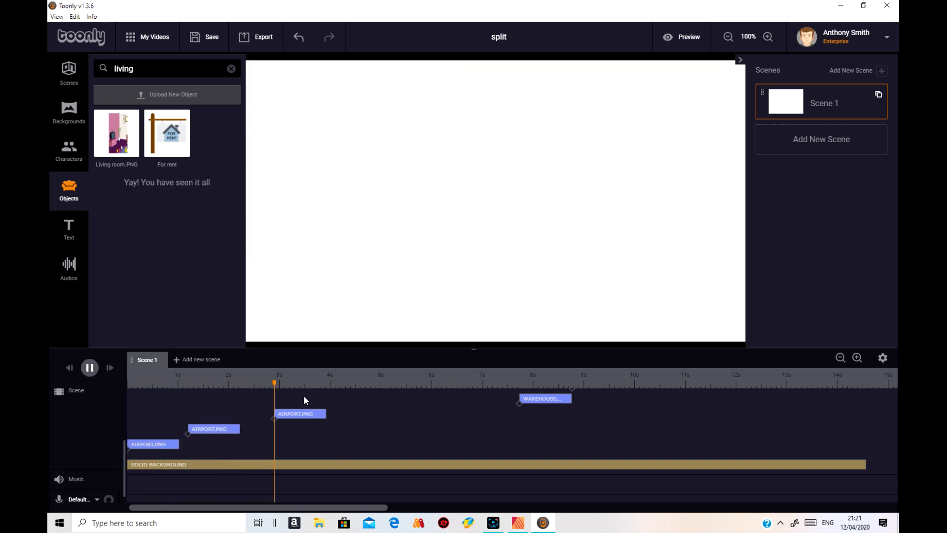
{"action": "left_click", "coordinate": [90, 368]}
{"action": "left_click", "coordinate": [91, 368]}
{"action": "left_click", "coordinate": [381, 384]}
{"action": "left_click", "coordinate": [69, 370]}
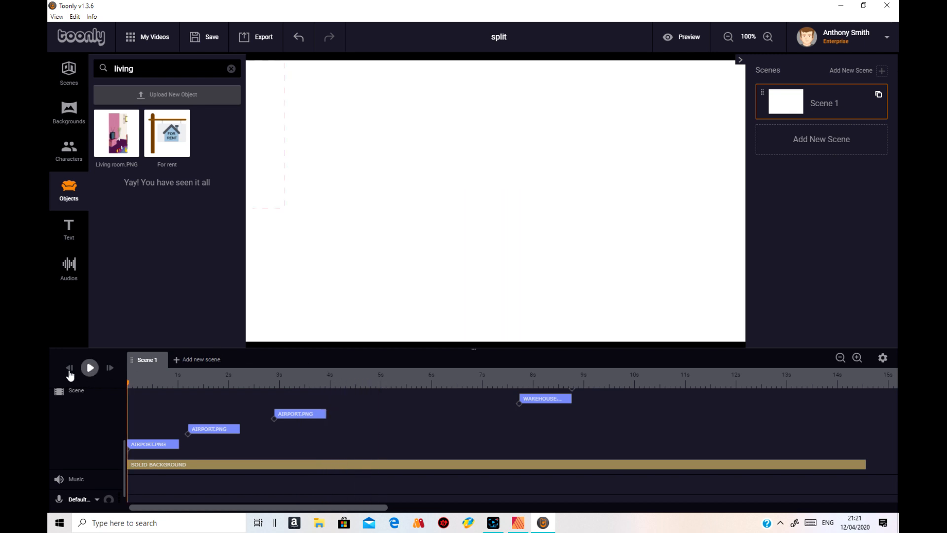
- Start the middle airport clip at about 1 s and align its image with the first airport image's end position in the canvas's upper-left corner
{"action": "left_click", "coordinate": [169, 444]}
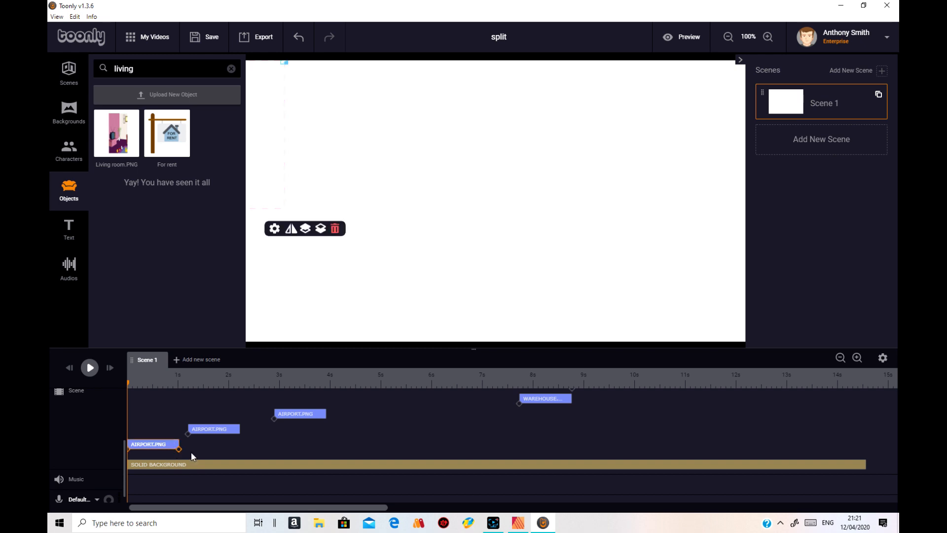
{"action": "left_click", "coordinate": [179, 450]}
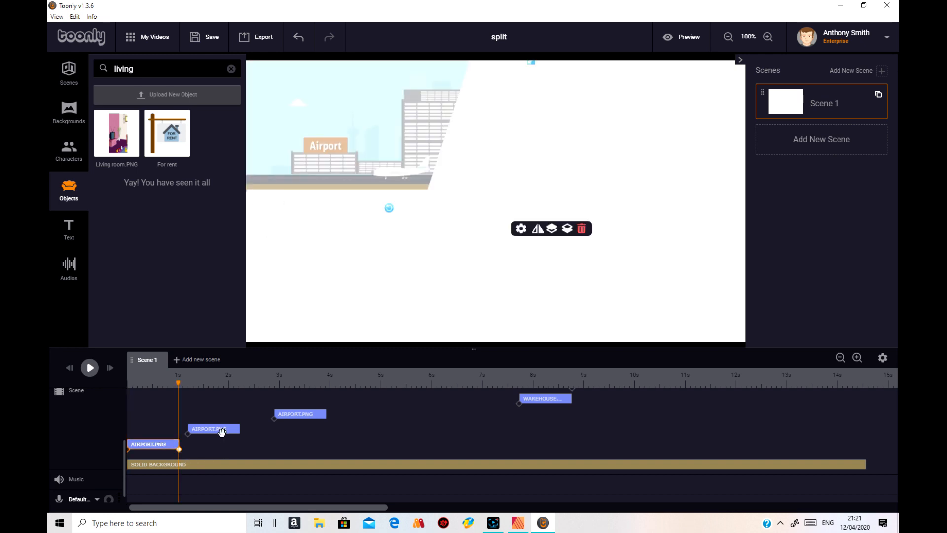
{"action": "left_click_drag", "start_coordinate": [222, 432], "coordinate": [211, 433]}
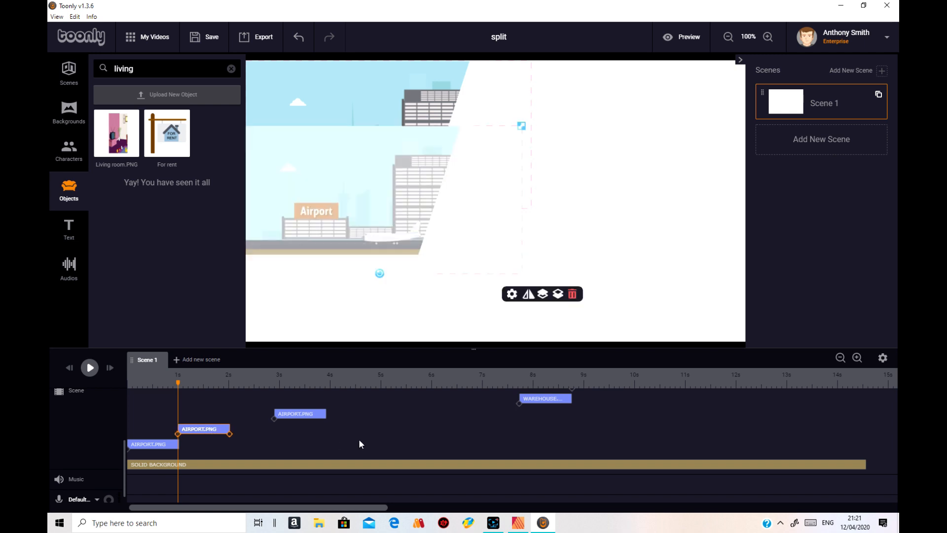
{"action": "left_click_drag", "start_coordinate": [355, 225], "coordinate": [358, 164]}
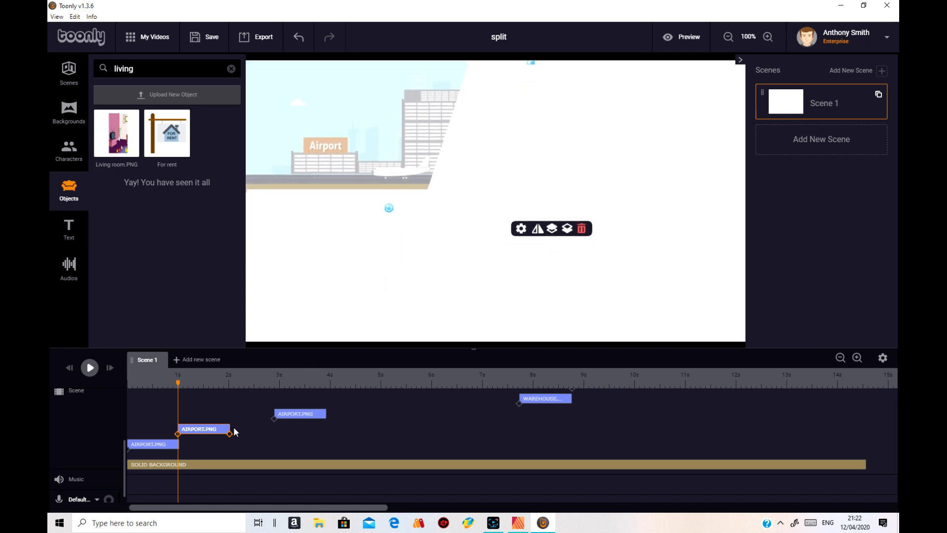
- Extend the middle airport clip to end at about 4.5 s and start the upper airport clip right at that point
{"action": "left_click_drag", "start_coordinate": [237, 426], "coordinate": [356, 434]}
{"action": "left_click_drag", "start_coordinate": [302, 417], "coordinate": [380, 417]}
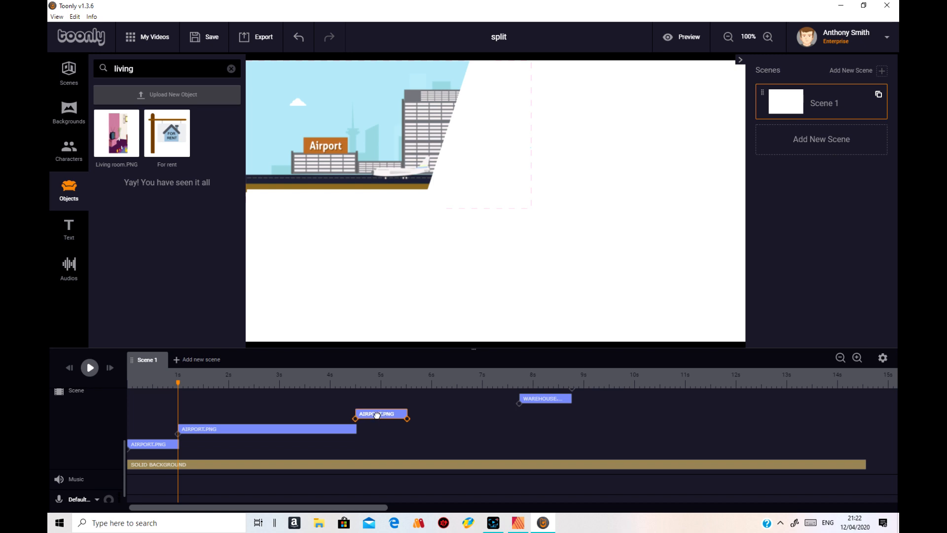
{"action": "left_click_drag", "start_coordinate": [377, 415], "coordinate": [378, 415]}
{"action": "left_click", "coordinate": [358, 425]}
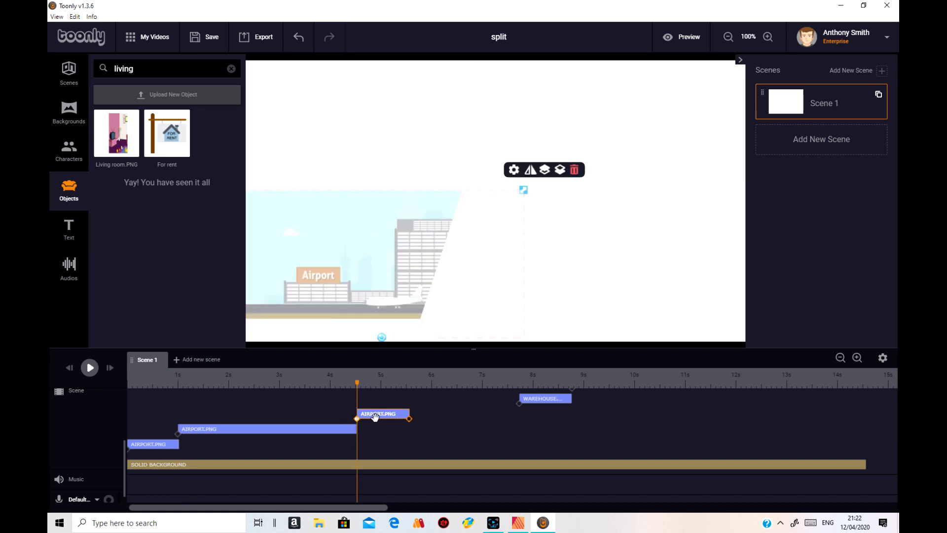
{"action": "left_click_drag", "start_coordinate": [379, 415], "coordinate": [357, 381]}
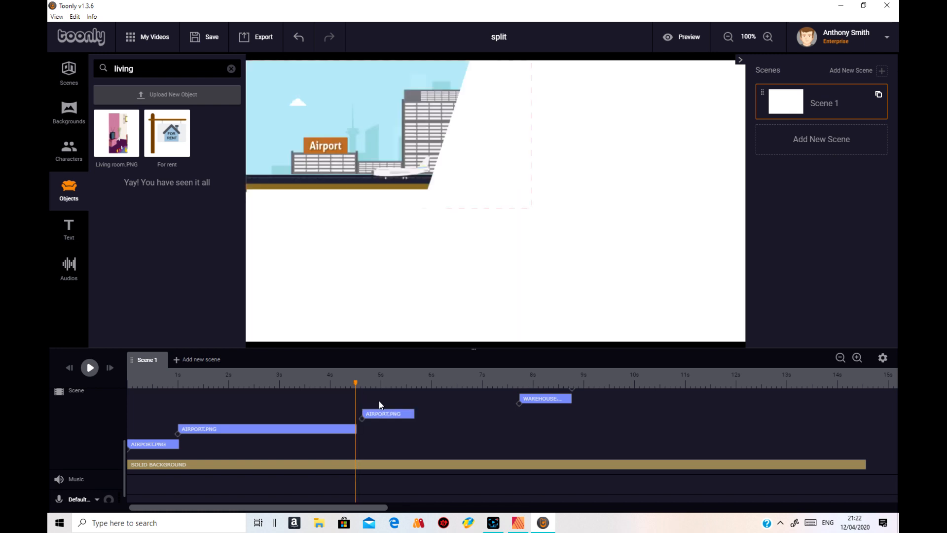
{"action": "left_click_drag", "start_coordinate": [387, 414], "coordinate": [379, 416]}
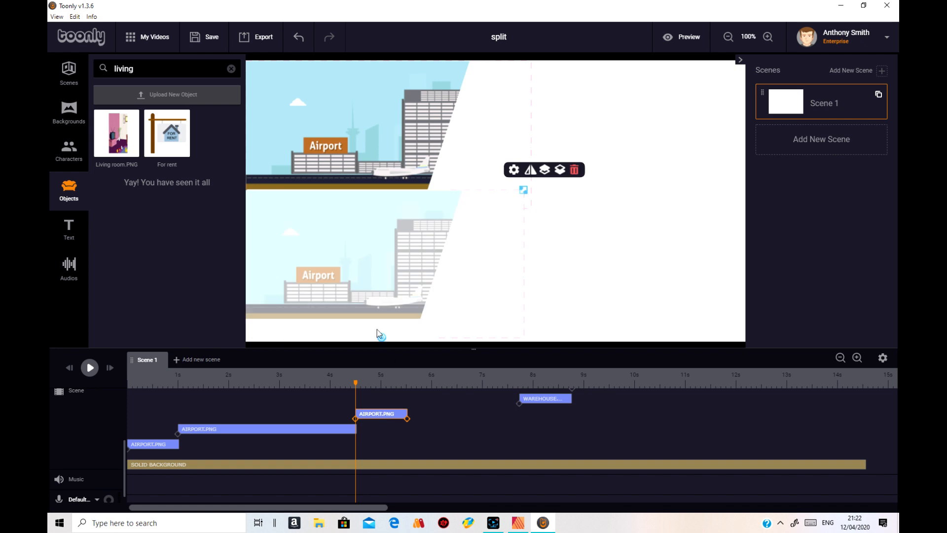
- Align the upper airport clip's image with the other airport images and set its end keyframe with the image beyond the canvas's left edge
{"action": "left_click_drag", "start_coordinate": [347, 285], "coordinate": [354, 158]}
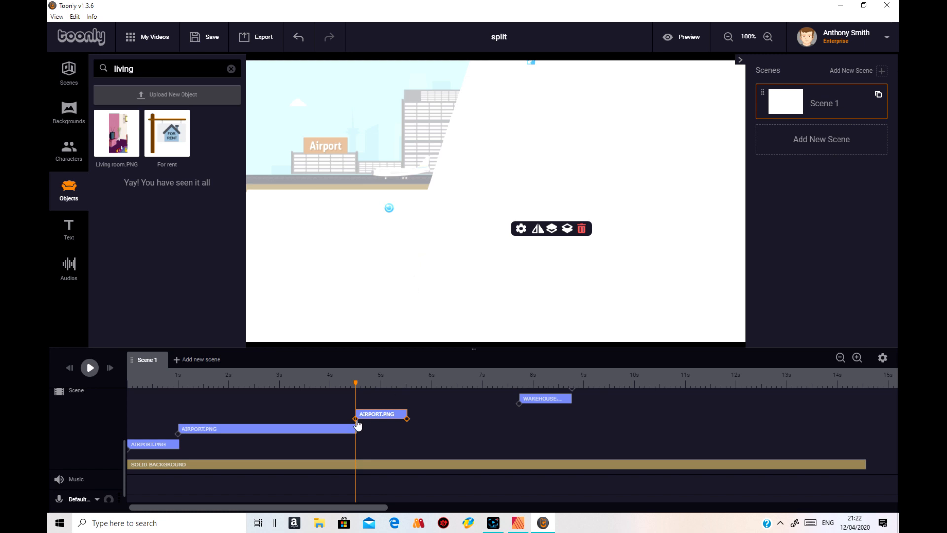
{"action": "left_click", "coordinate": [407, 420]}
{"action": "left_click_drag", "start_coordinate": [425, 162], "coordinate": [178, 163]}
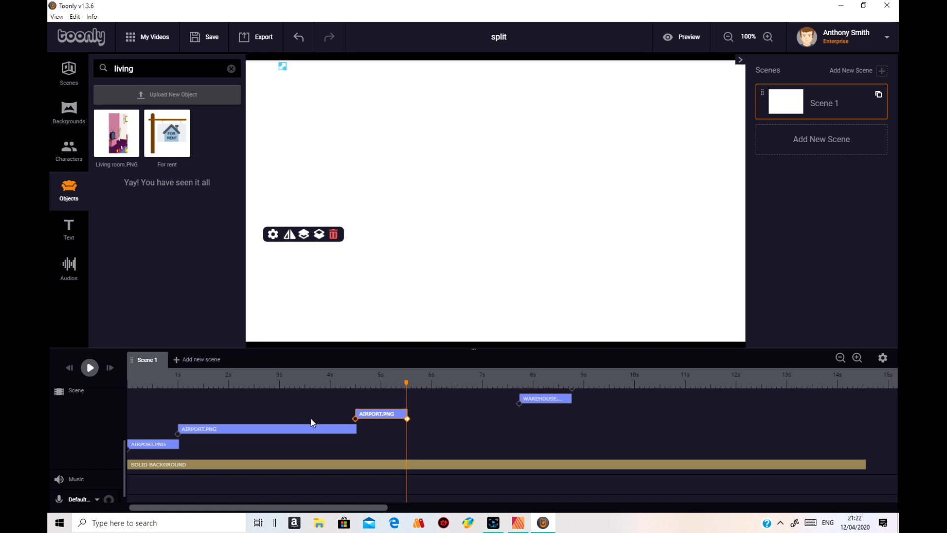
{"action": "mouse_move", "coordinate": [407, 381]}
{"action": "left_mouse_down"}
{"action": "mouse_move", "coordinate": [124, 396]}
{"action": "mouse_move", "coordinate": [431, 384]}
{"action": "mouse_move", "coordinate": [346, 384]}
{"action": "mouse_move", "coordinate": [411, 375]}
{"action": "mouse_move", "coordinate": [161, 399]}
{"action": "mouse_move", "coordinate": [396, 381]}
{"action": "mouse_move", "coordinate": [395, 389]}
{"action": "mouse_move", "coordinate": [187, 395]}
{"action": "mouse_move", "coordinate": [121, 421]}
{"action": "mouse_move", "coordinate": [400, 396]}
{"action": "left_mouse_up"}
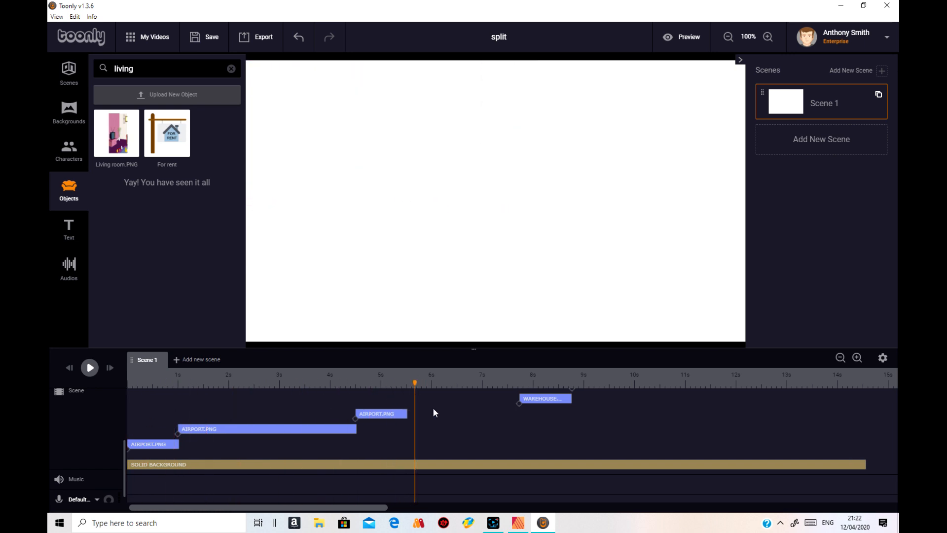
- Move the three living room clips earlier, starting at about 6.4 s, 5.8 s and 5.1 s from the uppermost track down
{"action": "scroll", "coordinate": [886, 488], "scroll_direction": "up", "scroll_amount": 3}
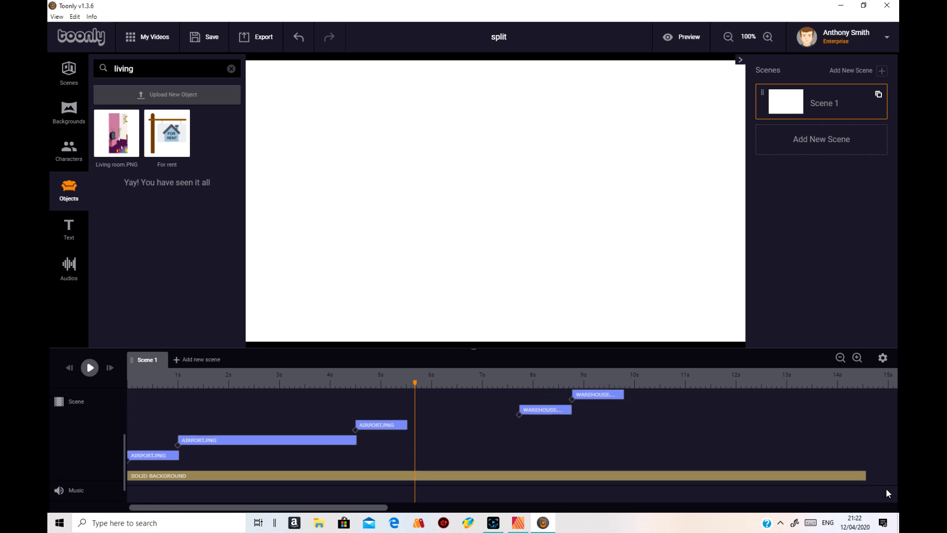
{"action": "scroll", "coordinate": [877, 491], "scroll_direction": "down", "scroll_amount": 3}
{"action": "scroll", "coordinate": [869, 491], "scroll_direction": "up", "scroll_amount": 5}
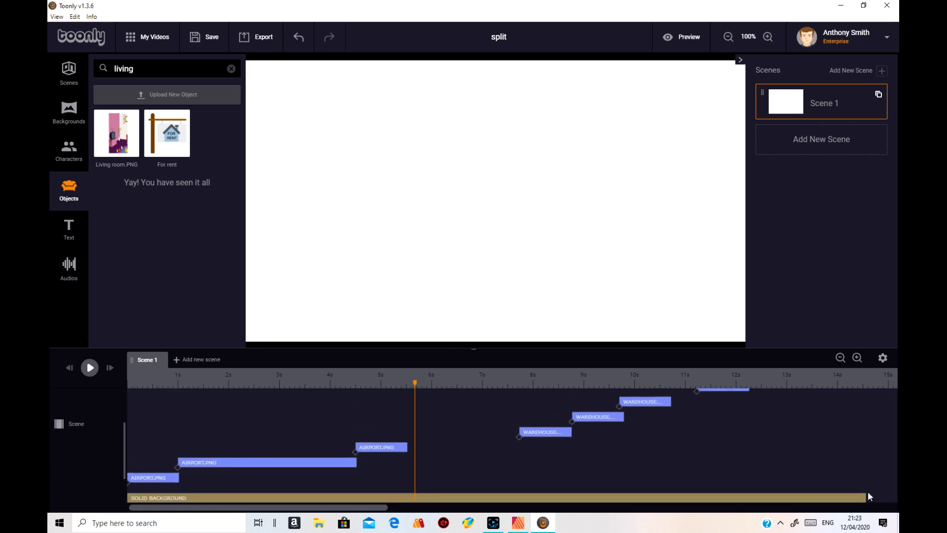
{"action": "left_click", "coordinate": [724, 449]}
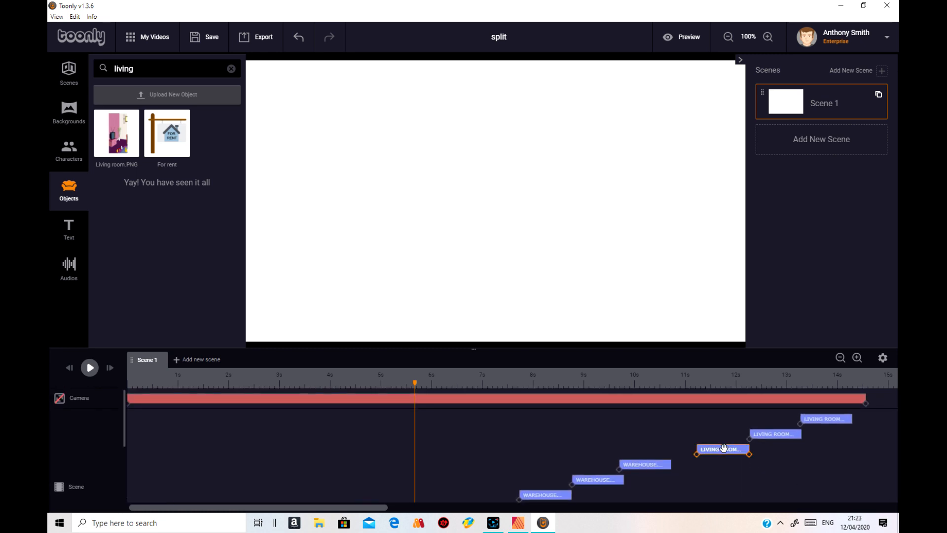
{"action": "left_click", "coordinate": [720, 381]}
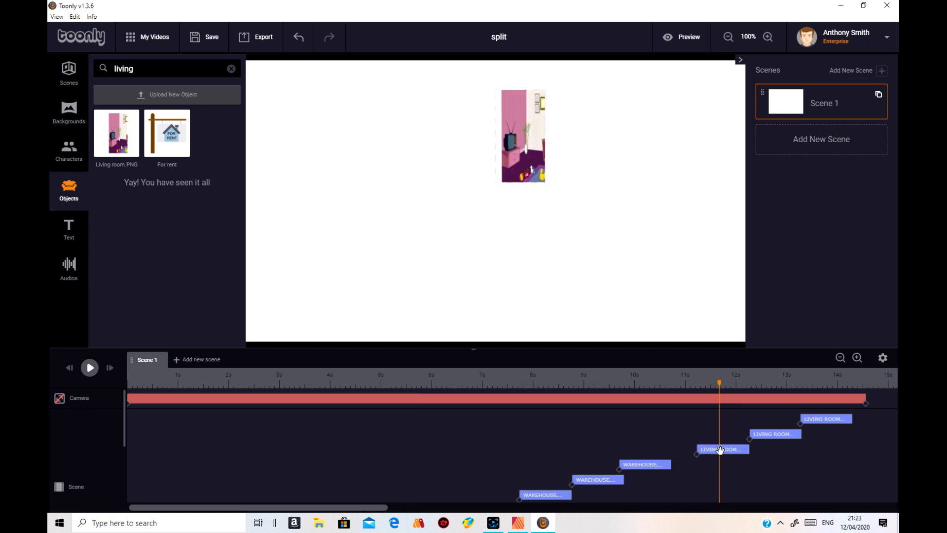
{"action": "left_click_drag", "start_coordinate": [720, 450], "coordinate": [451, 450]}
{"action": "left_click_drag", "start_coordinate": [770, 437], "coordinate": [445, 460]}
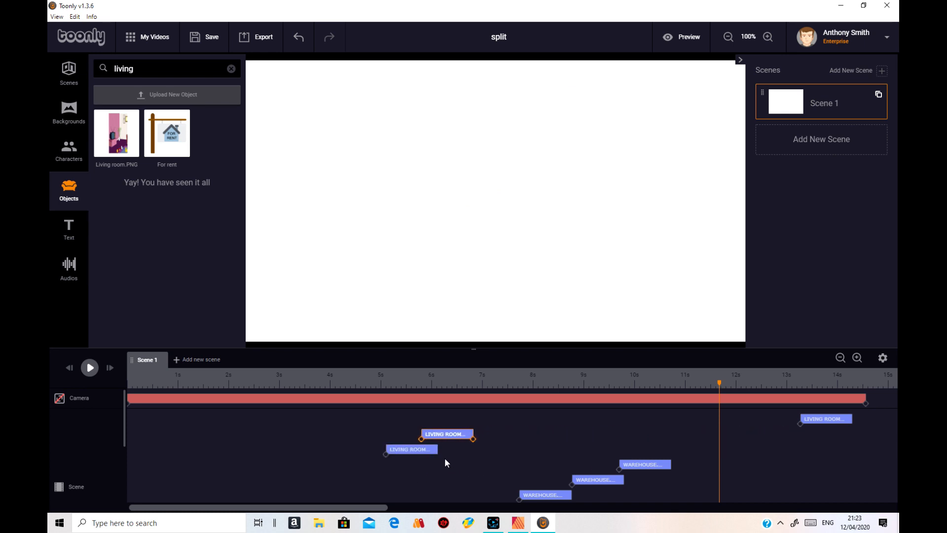
{"action": "left_click_drag", "start_coordinate": [829, 420], "coordinate": [479, 422]}
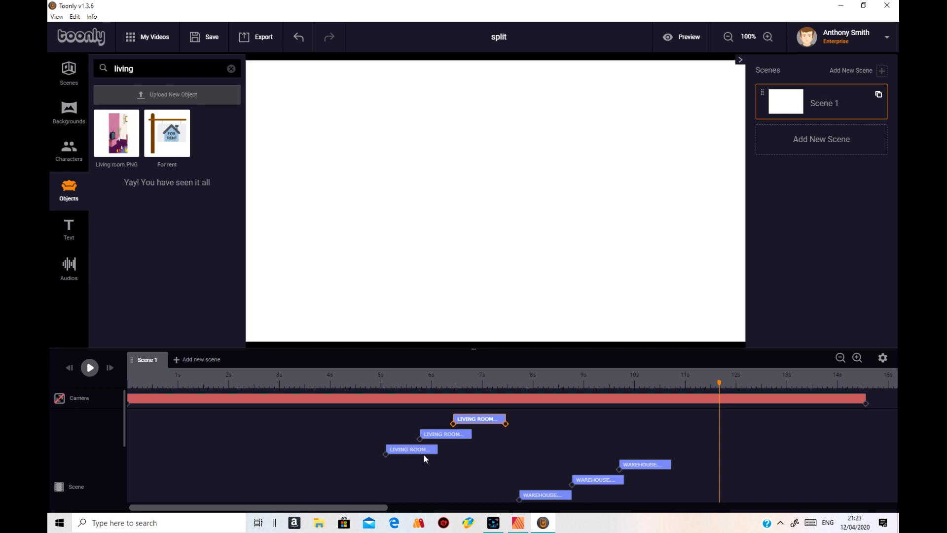
- Bring the three living room clips nearly in line so that all start at about 3 s, during the middle airport clip
{"action": "left_click_drag", "start_coordinate": [415, 451], "coordinate": [316, 460]}
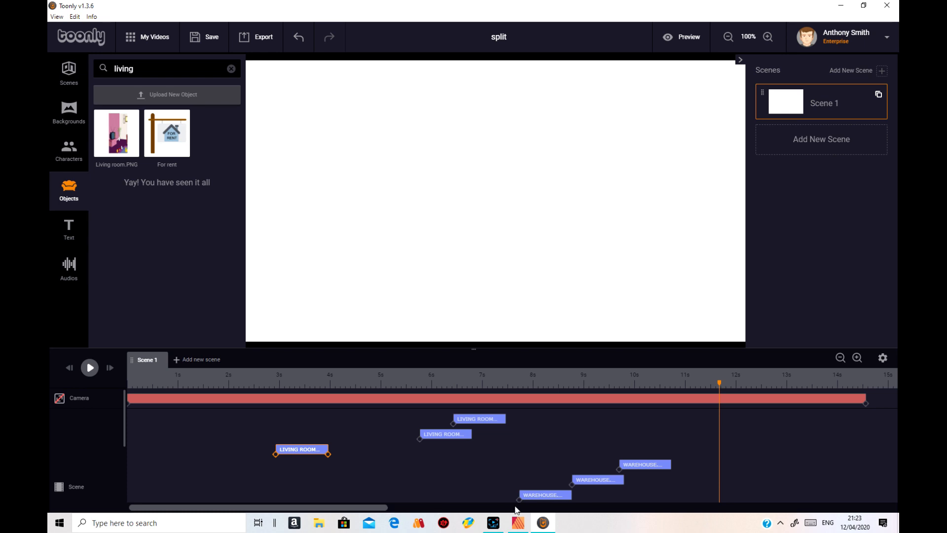
{"action": "scroll", "coordinate": [556, 475], "scroll_direction": "down", "scroll_amount": 3}
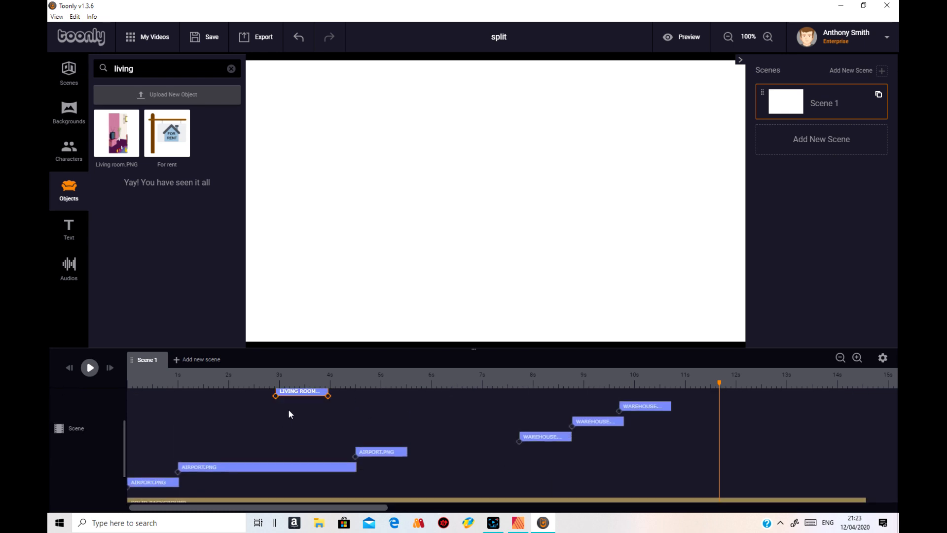
{"action": "scroll", "coordinate": [466, 420], "scroll_direction": "up", "scroll_amount": 3}
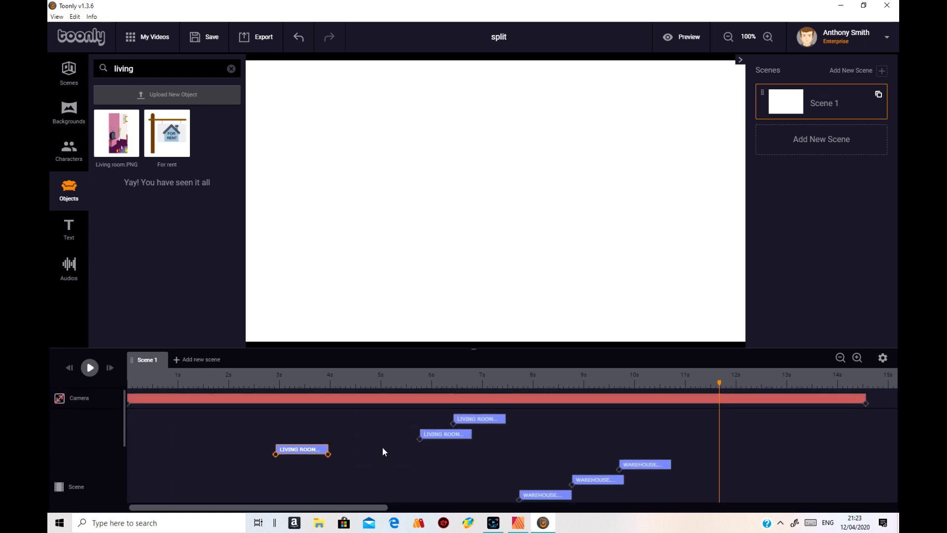
{"action": "left_click_drag", "start_coordinate": [435, 434], "coordinate": [319, 443]}
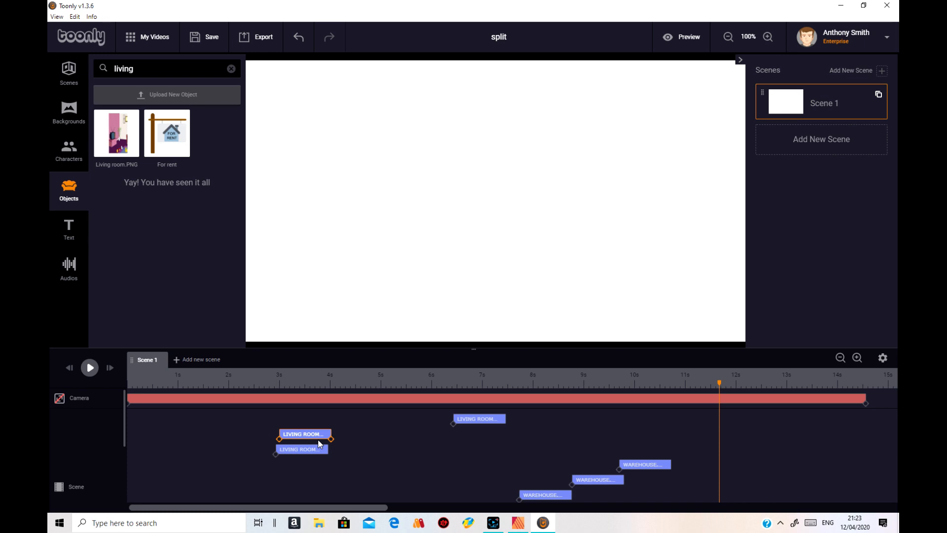
{"action": "left_click_drag", "start_coordinate": [469, 422], "coordinate": [315, 428]}
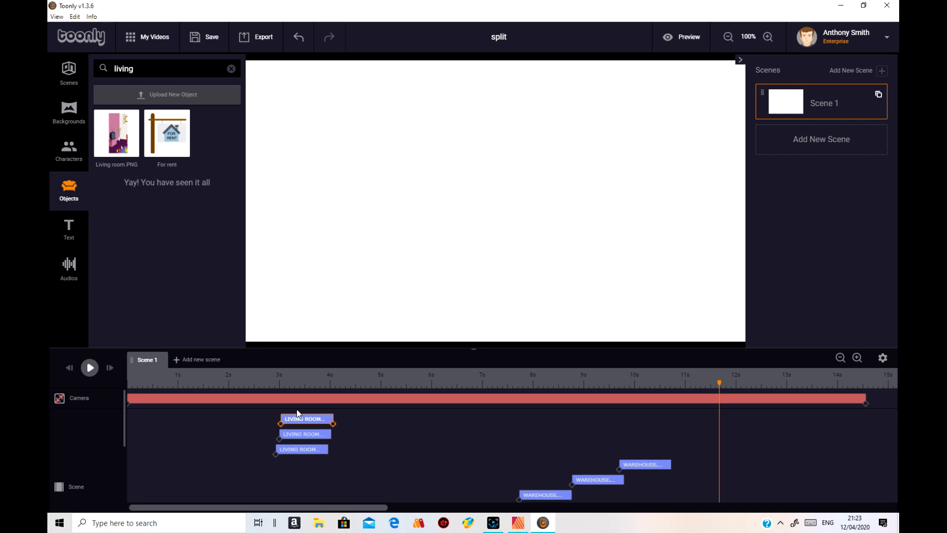
- Select the middle airport image together with the three living room images at about 3.1 s and shift them slightly to the left
{"action": "left_click", "coordinate": [287, 382]}
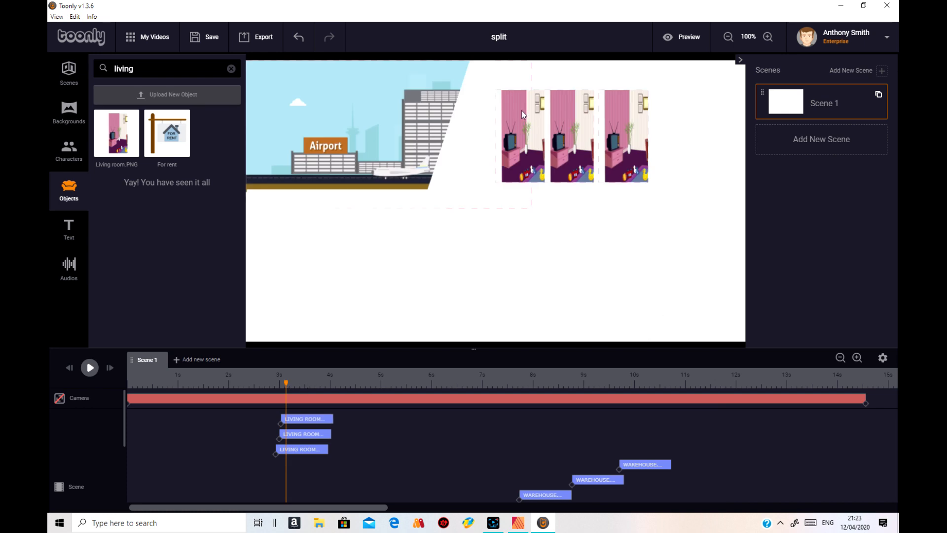
{"action": "mouse_move", "coordinate": [492, 67]}
{"action": "left_mouse_down"}
{"action": "mouse_move", "coordinate": [491, 148]}
{"action": "mouse_move", "coordinate": [493, 65]}
{"action": "left_mouse_up"}
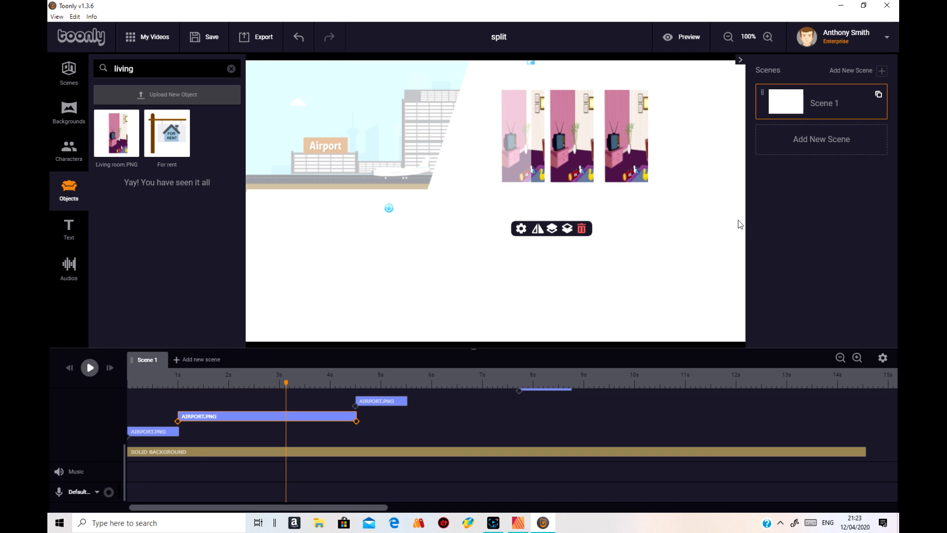
{"action": "left_click", "coordinate": [724, 154]}
{"action": "left_click_drag", "start_coordinate": [683, 84], "coordinate": [481, 242]}
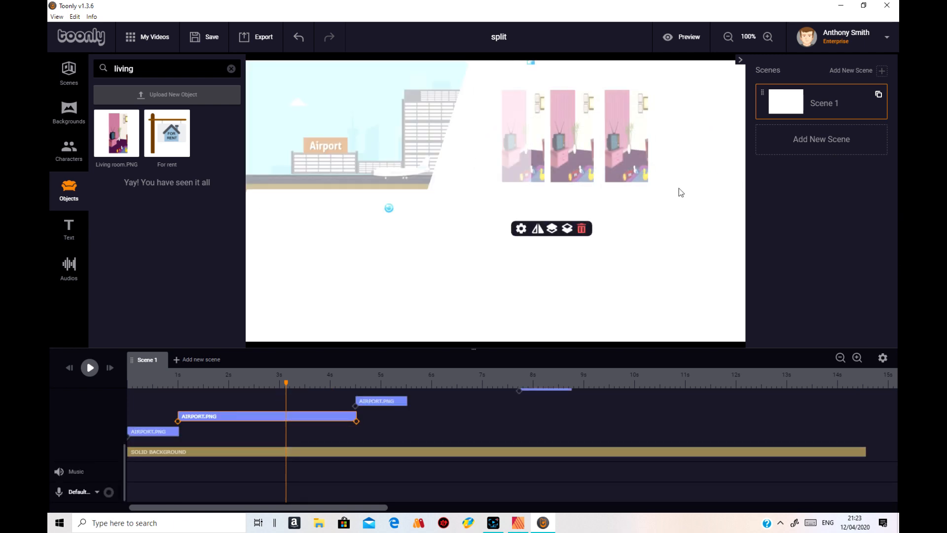
{"action": "mouse_move", "coordinate": [642, 185]}
{"action": "left_mouse_down"}
{"action": "mouse_move", "coordinate": [660, 190]}
{"action": "mouse_move", "coordinate": [636, 186]}
{"action": "left_mouse_up"}
{"action": "left_click", "coordinate": [750, 245]}
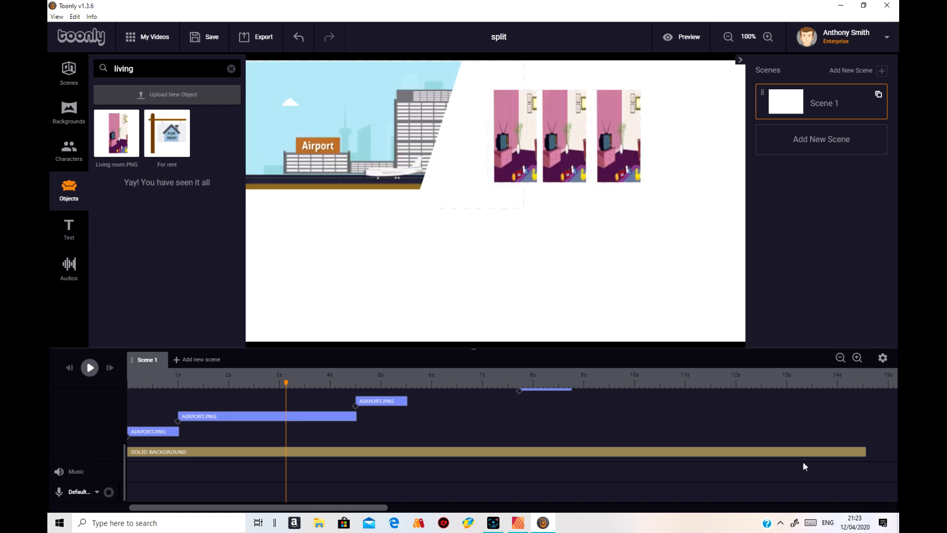
- Move the three living room clips to start at about 6.6 s and the lowest warehouse clip to start at about 9.6 s
{"action": "scroll", "coordinate": [803, 461], "scroll_direction": "up", "scroll_amount": 5}
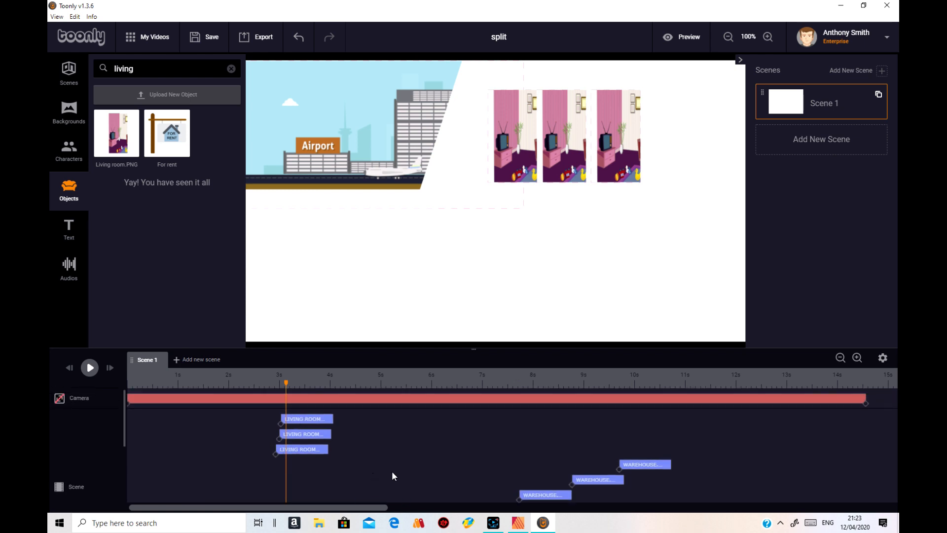
{"action": "left_click_drag", "start_coordinate": [319, 448], "coordinate": [493, 420]}
{"action": "left_click_drag", "start_coordinate": [312, 420], "coordinate": [488, 421]}
{"action": "left_click", "coordinate": [551, 500]}
{"action": "left_click_drag", "start_coordinate": [592, 495], "coordinate": [641, 495]}
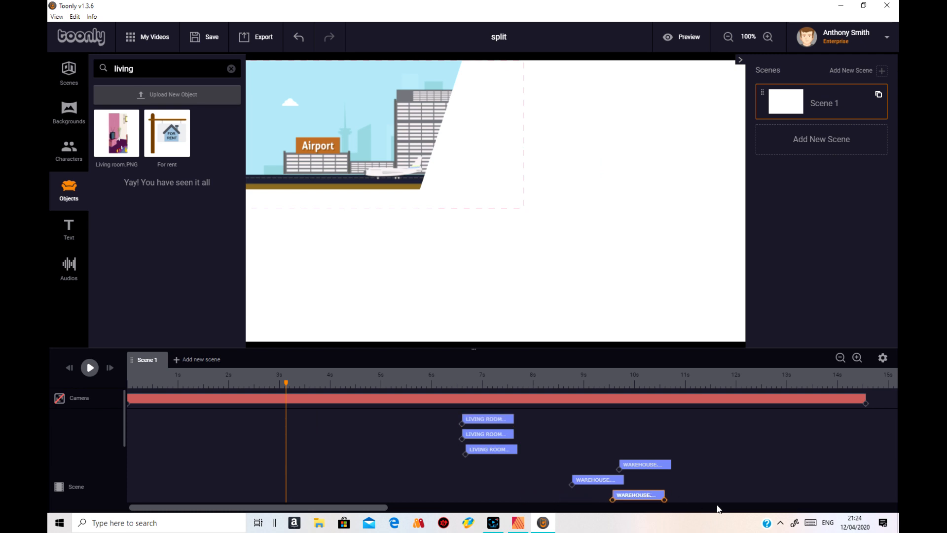
- Enlarge the three living room images together at about 6.7 s until they fill the full canvas height
{"action": "scroll", "coordinate": [631, 459], "scroll_direction": "down", "scroll_amount": 2}
{"action": "scroll", "coordinate": [591, 481], "scroll_direction": "up", "scroll_amount": 2}
{"action": "left_click", "coordinate": [472, 394]}
{"action": "left_click", "coordinate": [469, 377]}
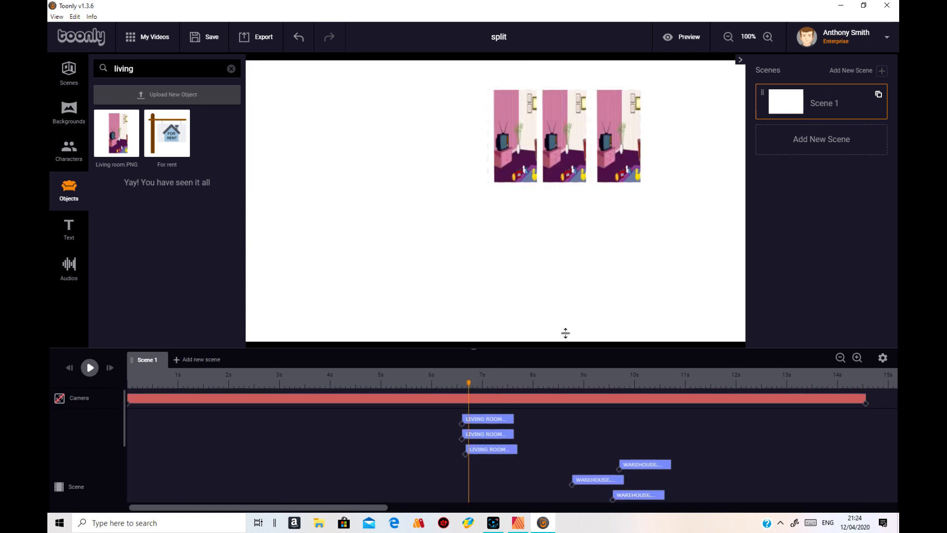
{"action": "left_click_drag", "start_coordinate": [474, 84], "coordinate": [697, 232]}
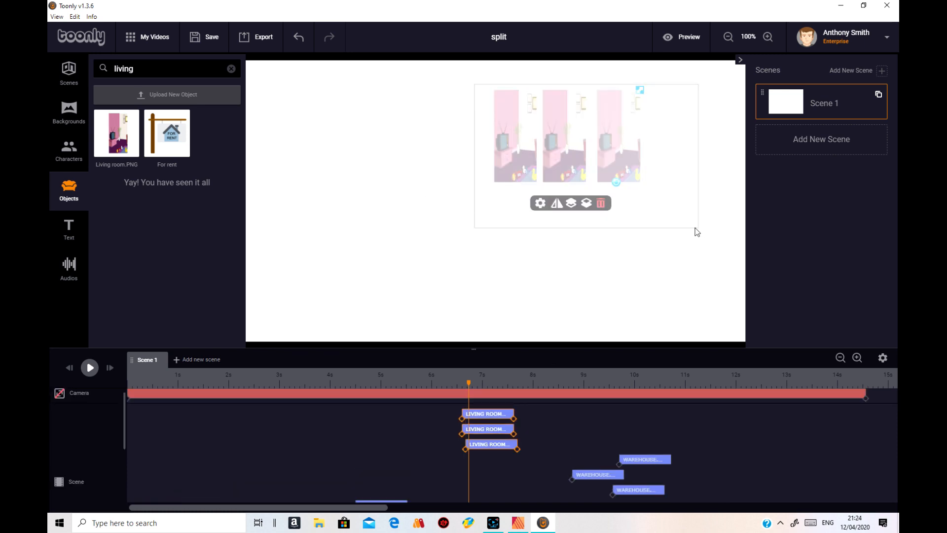
{"action": "left_click_drag", "start_coordinate": [640, 90], "coordinate": [814, 5]}
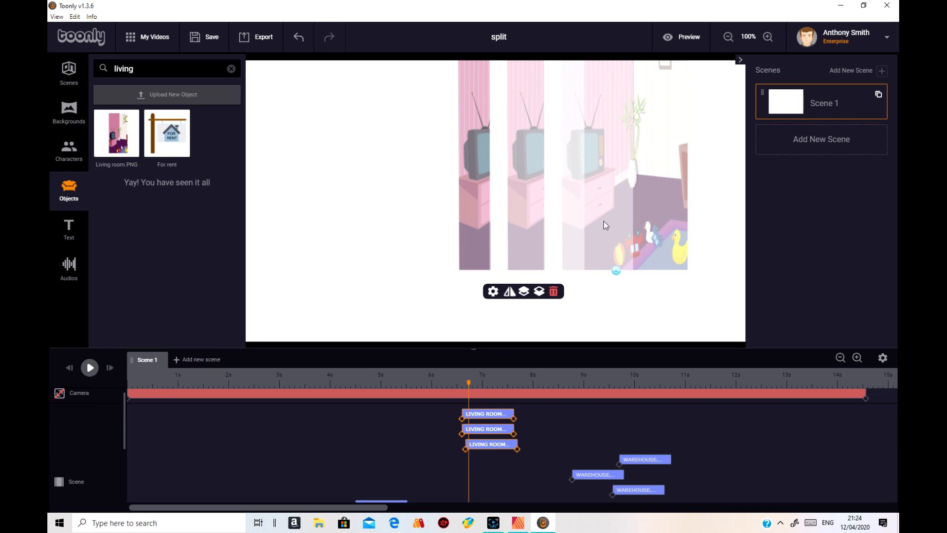
{"action": "left_click_drag", "start_coordinate": [556, 227], "coordinate": [512, 292]}
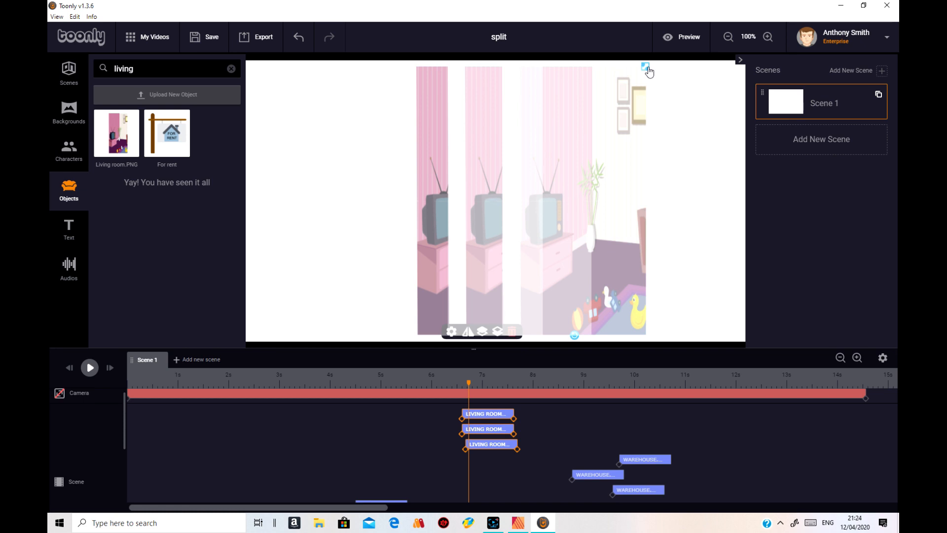
{"action": "left_click", "coordinate": [793, 40]}
{"action": "mouse_move", "coordinate": [622, 248]}
{"action": "left_mouse_down"}
{"action": "mouse_move", "coordinate": [661, 249]}
{"action": "mouse_move", "coordinate": [627, 249]}
{"action": "left_mouse_up"}
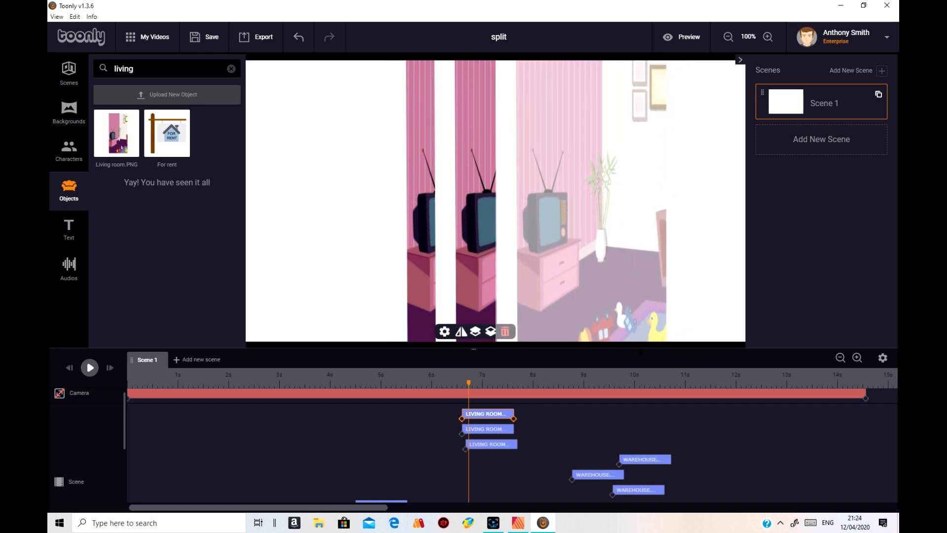
- Stagger the living room clips to start at about 8.9 s, 7.7 s and 5.2 s from the uppermost track down
{"action": "left_click", "coordinate": [493, 449]}
{"action": "left_click_drag", "start_coordinate": [494, 449], "coordinate": [420, 454]}
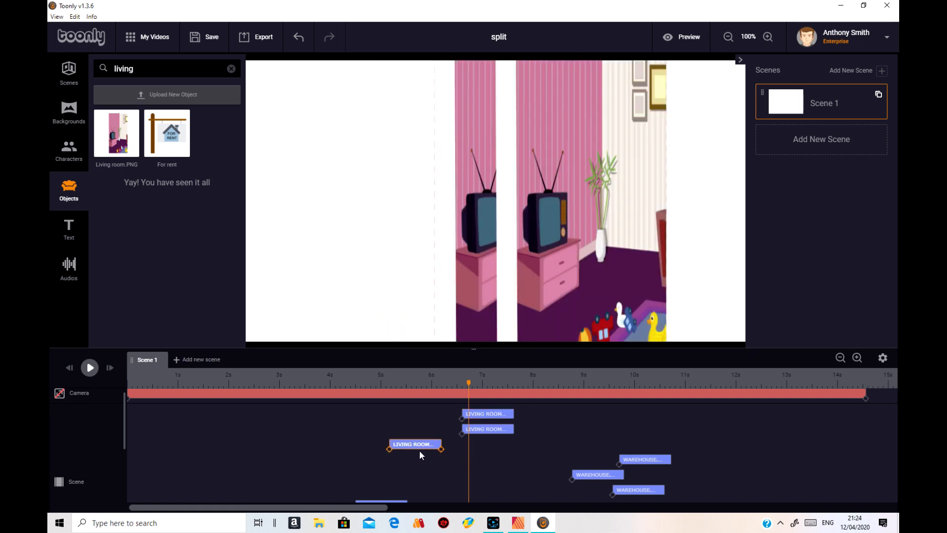
{"action": "left_click_drag", "start_coordinate": [505, 414], "coordinate": [586, 427]}
{"action": "left_click_drag", "start_coordinate": [497, 428], "coordinate": [551, 430]}
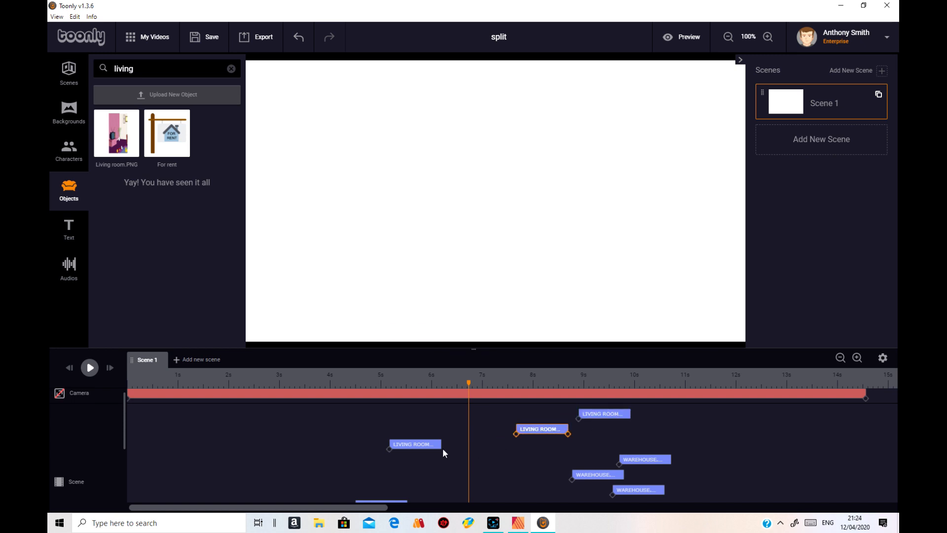
- Move the lowest living room clip to start at about 3.1 s, during the middle airport clip
{"action": "left_click", "coordinate": [421, 445]}
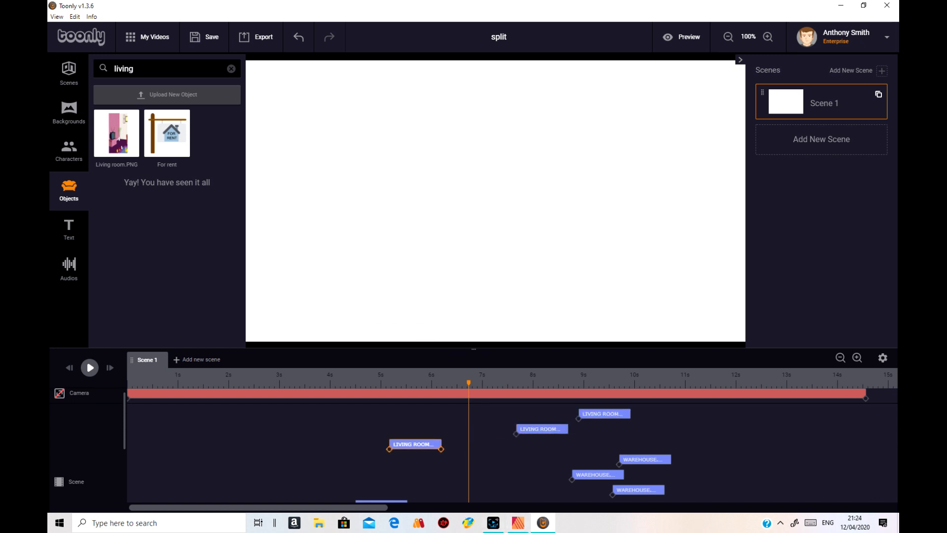
{"action": "scroll", "coordinate": [884, 426], "scroll_direction": "down", "scroll_amount": 3}
{"action": "scroll", "coordinate": [850, 444], "scroll_direction": "up", "scroll_amount": 3}
{"action": "left_click_drag", "start_coordinate": [410, 450], "coordinate": [280, 455]}
{"action": "left_click_drag", "start_coordinate": [463, 387], "coordinate": [321, 392]}
{"action": "left_click", "coordinate": [290, 444]}
{"action": "left_click_drag", "start_coordinate": [289, 445], "coordinate": [321, 445]}
{"action": "left_click", "coordinate": [325, 389]}
{"action": "left_click_drag", "start_coordinate": [328, 389], "coordinate": [291, 390]}
- Place the lowest living room clip's image along the canvas's right side and set its start keyframe with the image beyond the right edge
{"action": "left_click_drag", "start_coordinate": [499, 203], "coordinate": [683, 199]}
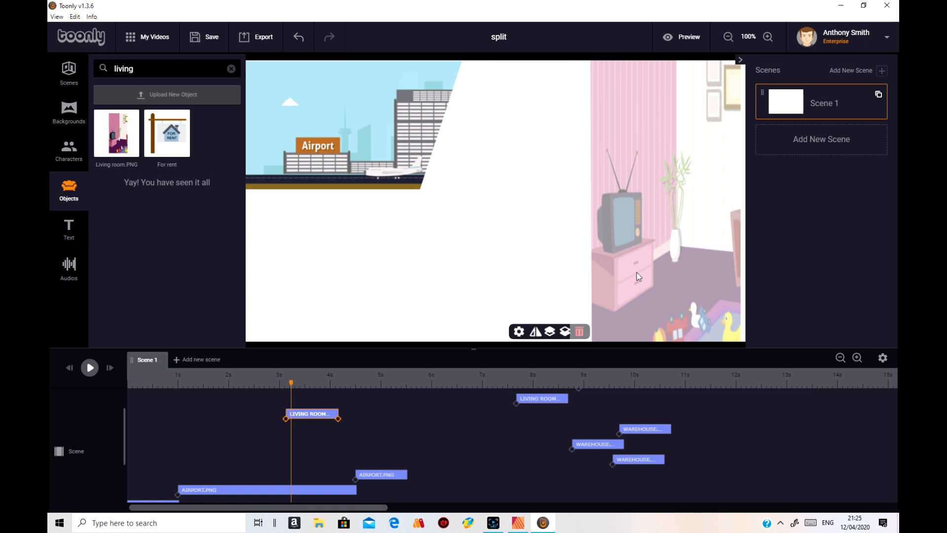
{"action": "left_click", "coordinate": [289, 382]}
{"action": "left_click_drag", "start_coordinate": [290, 382], "coordinate": [342, 383]}
{"action": "left_click", "coordinate": [330, 413]}
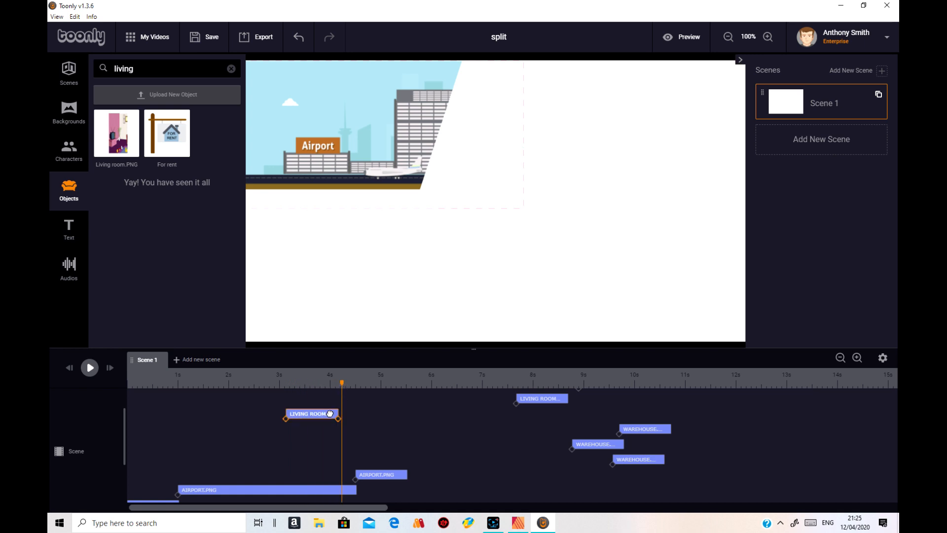
{"action": "left_click", "coordinate": [339, 419]}
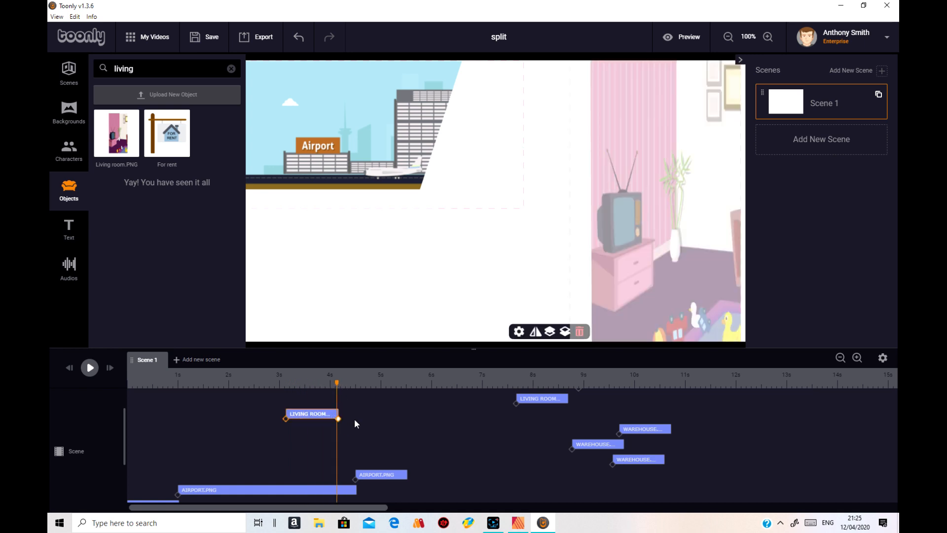
{"action": "left_click", "coordinate": [286, 420]}
{"action": "left_click_drag", "start_coordinate": [600, 199], "coordinate": [775, 216]}
{"action": "left_click_drag", "start_coordinate": [287, 381], "coordinate": [336, 380]}
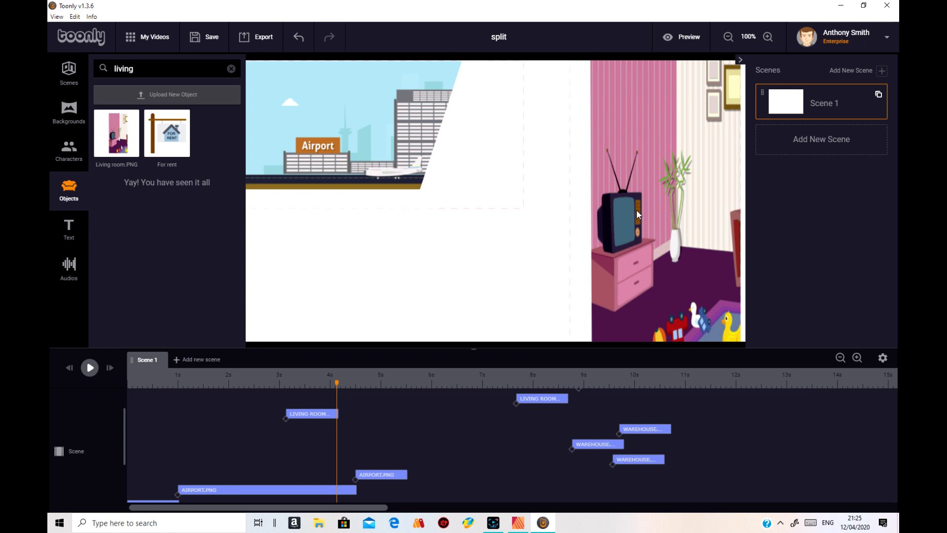
- Start the middle living room clip at about 4.1 s, align its image with the first living room image, and extend it to about 7.5 s
{"action": "left_click", "coordinate": [553, 400]}
{"action": "left_click_drag", "start_coordinate": [552, 400], "coordinate": [373, 405]}
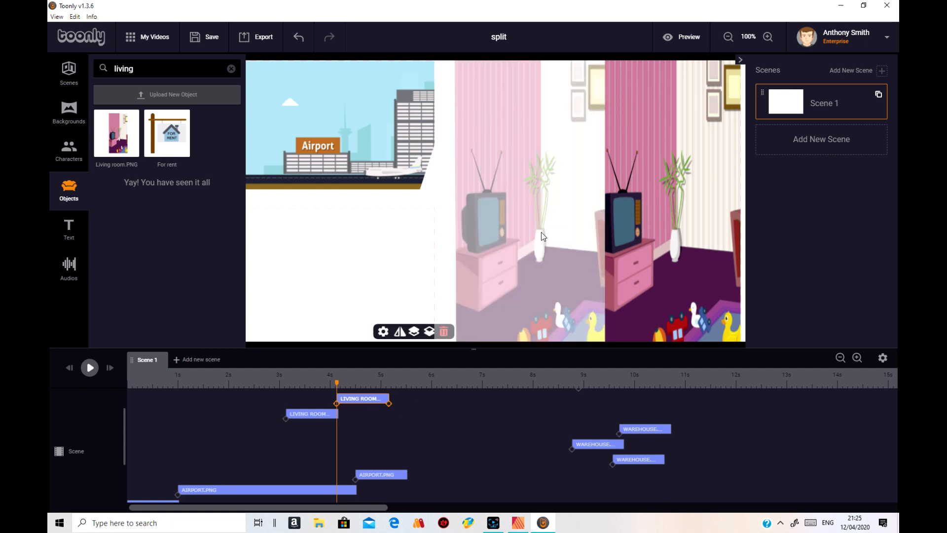
{"action": "left_click_drag", "start_coordinate": [523, 235], "coordinate": [663, 232]}
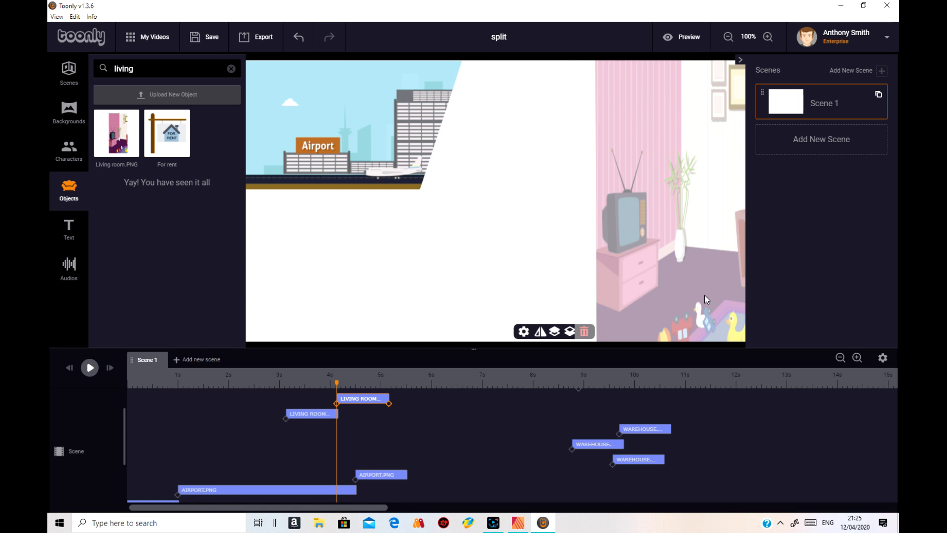
{"action": "left_click_drag", "start_coordinate": [389, 403], "coordinate": [507, 403]}
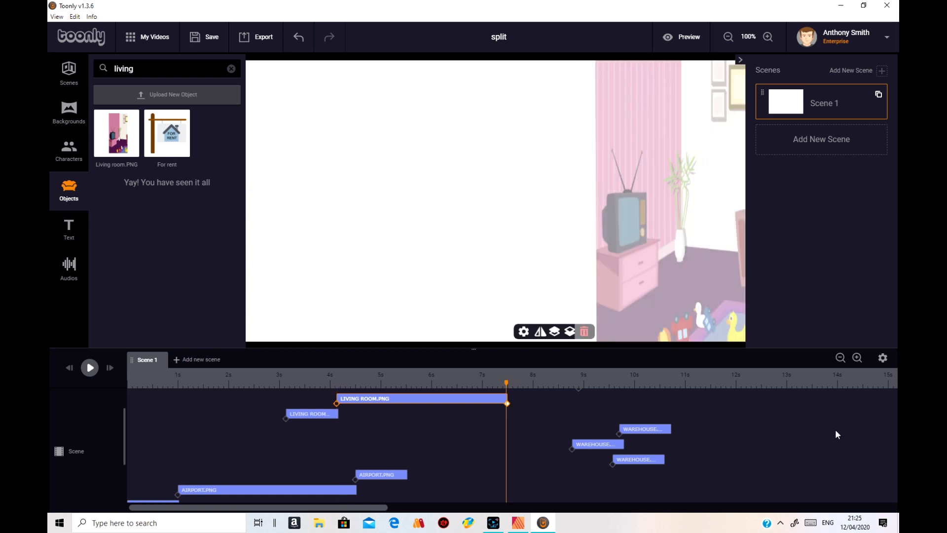
- Start the uppermost living room clip at about 7.5 s with its image aligned, and set its end keyframe beyond the canvas's right edge
{"action": "scroll", "coordinate": [839, 434], "scroll_direction": "up", "scroll_amount": 2}
{"action": "left_click_drag", "start_coordinate": [602, 423], "coordinate": [528, 421]}
{"action": "left_click_drag", "start_coordinate": [599, 286], "coordinate": [674, 288]}
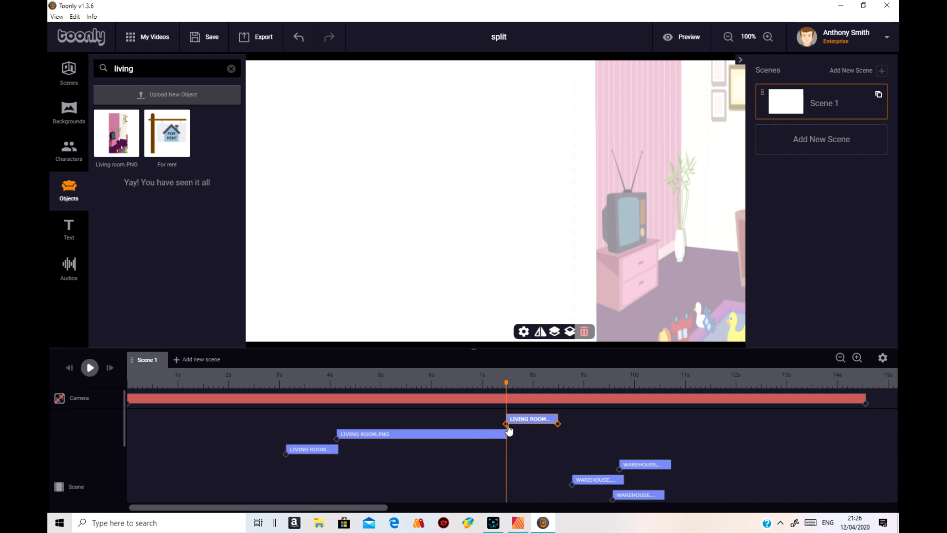
{"action": "left_click", "coordinate": [558, 424]}
{"action": "left_click_drag", "start_coordinate": [596, 208], "coordinate": [779, 212]}
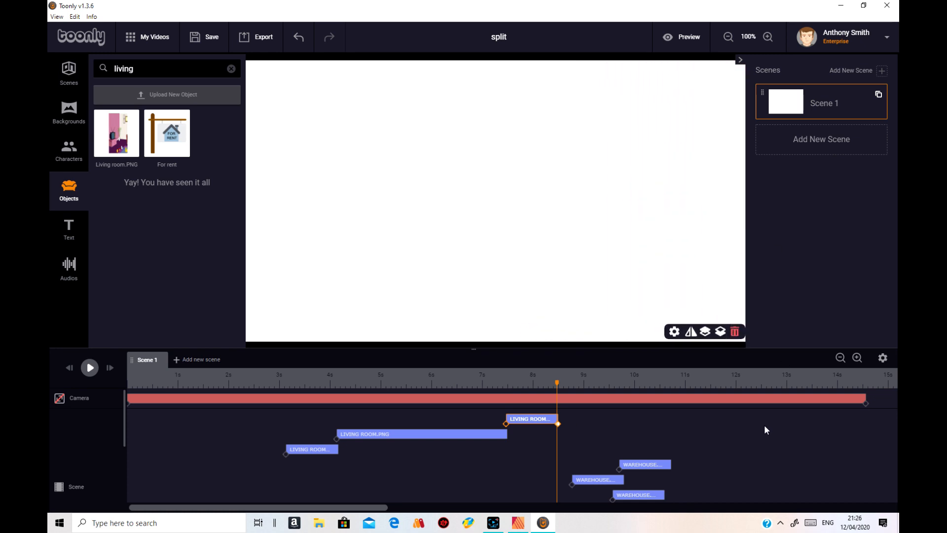
{"action": "left_click_drag", "start_coordinate": [560, 388], "coordinate": [545, 403]}
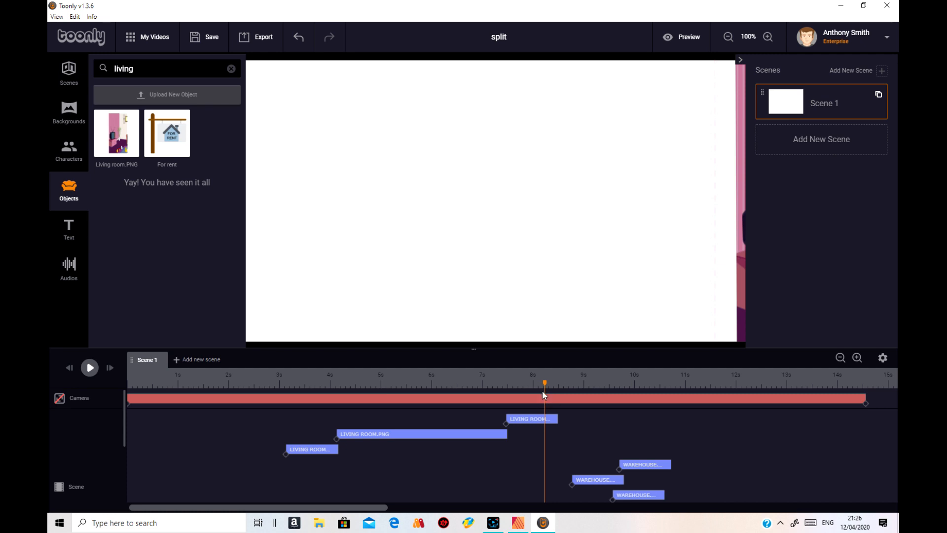
- Bring the middle warehouse clip in line at about 9.6 s, then enlarge and reposition the three warehouse images together to fill the canvas's lower part
{"action": "left_click_drag", "start_coordinate": [592, 483], "coordinate": [635, 489]}
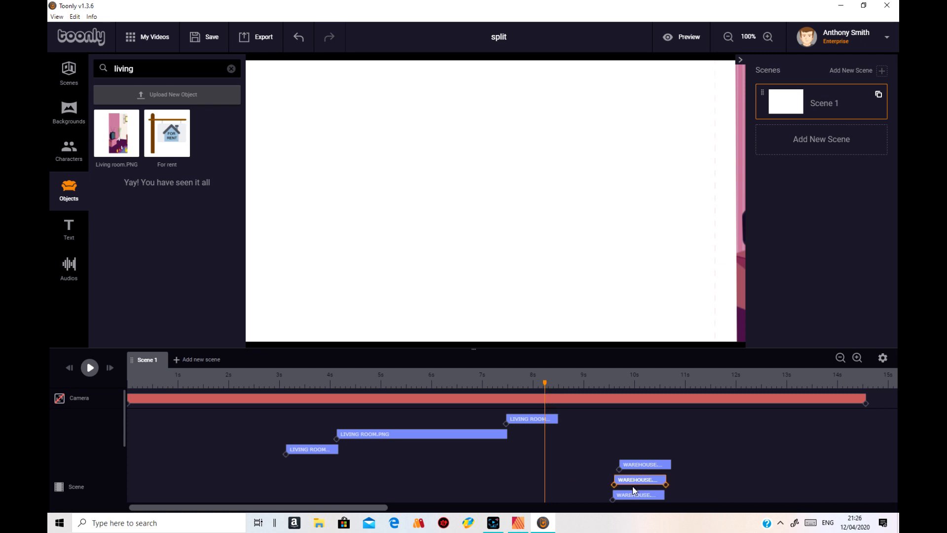
{"action": "left_click_drag", "start_coordinate": [545, 382], "coordinate": [632, 395]}
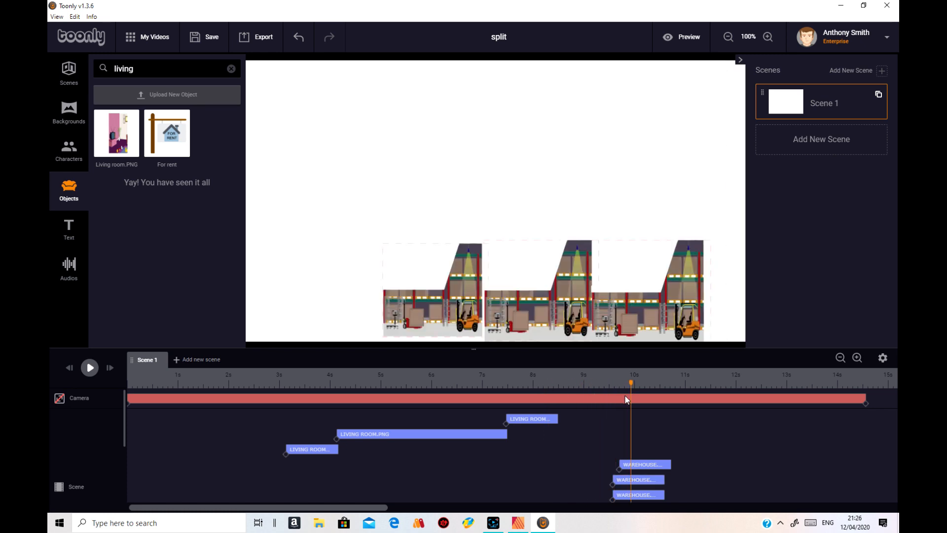
{"action": "left_click_drag", "start_coordinate": [354, 213], "coordinate": [721, 352]}
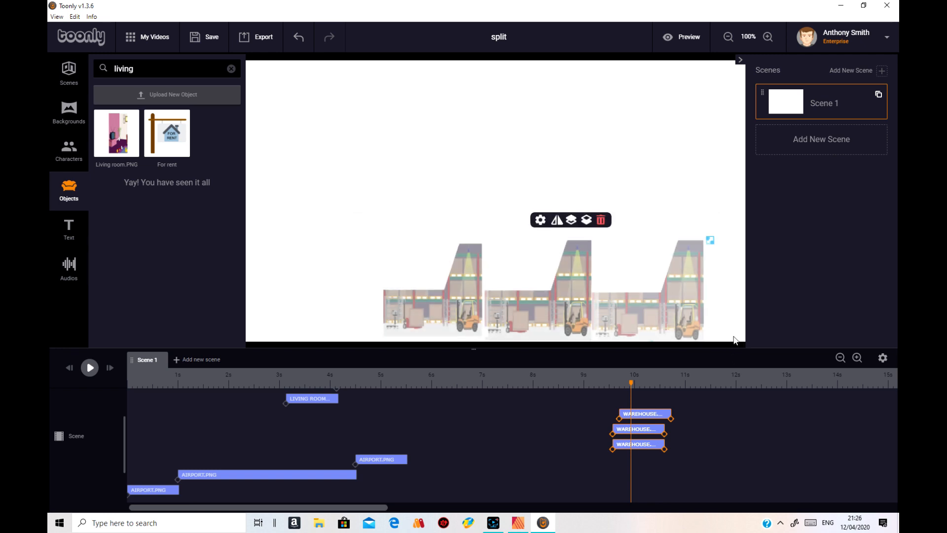
{"action": "left_click_drag", "start_coordinate": [711, 241], "coordinate": [846, 144]}
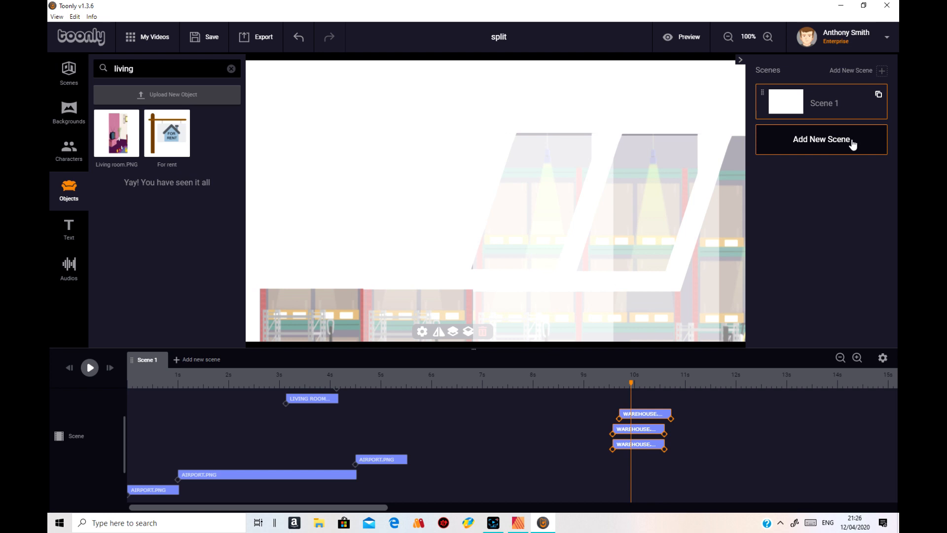
{"action": "left_click_drag", "start_coordinate": [580, 320], "coordinate": [562, 227]}
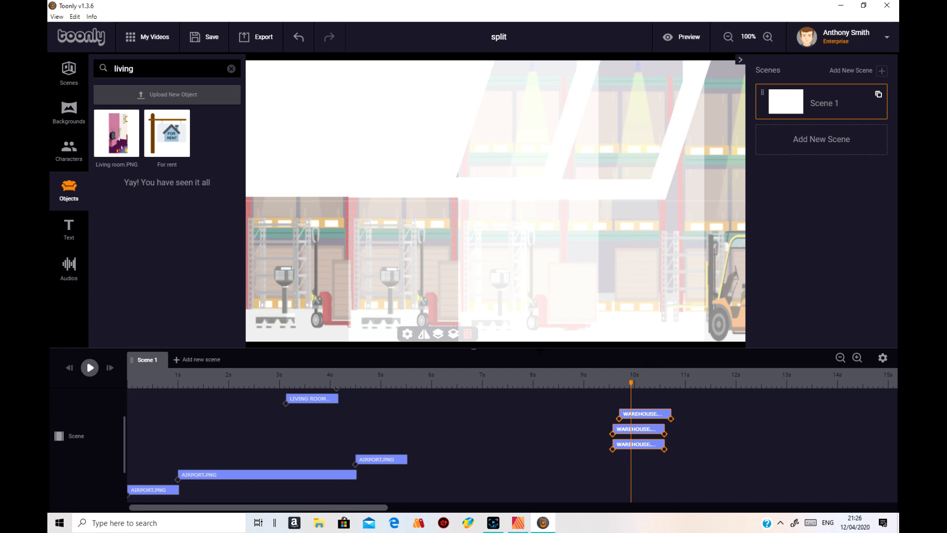
{"action": "left_click_drag", "start_coordinate": [589, 307], "coordinate": [591, 307]}
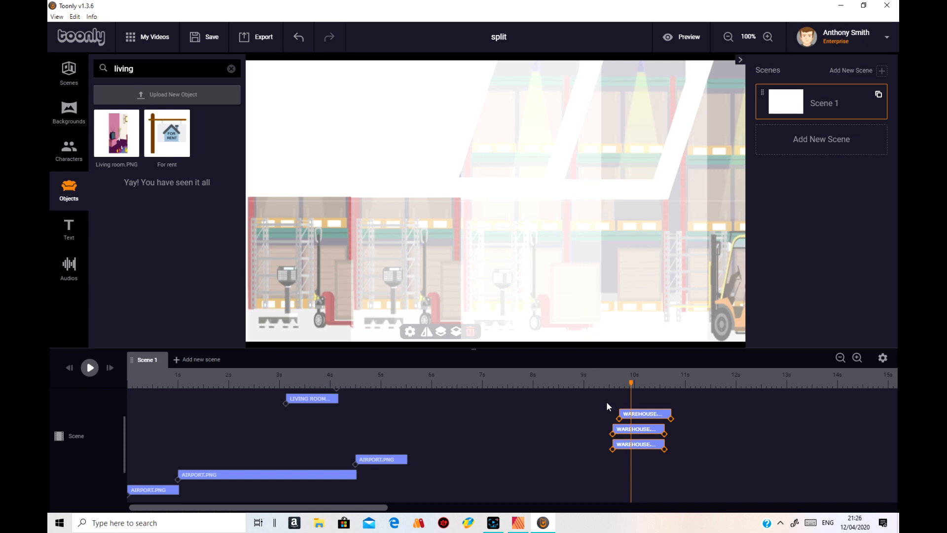
- Shift the upper warehouse clip to about 9.5 s and move the lowest to about 0.3 s to check its image against the airport
{"action": "left_click", "coordinate": [639, 416]}
{"action": "left_click_drag", "start_coordinate": [639, 415], "coordinate": [138, 447]}
{"action": "left_click_drag", "start_coordinate": [633, 385], "coordinate": [181, 401]}
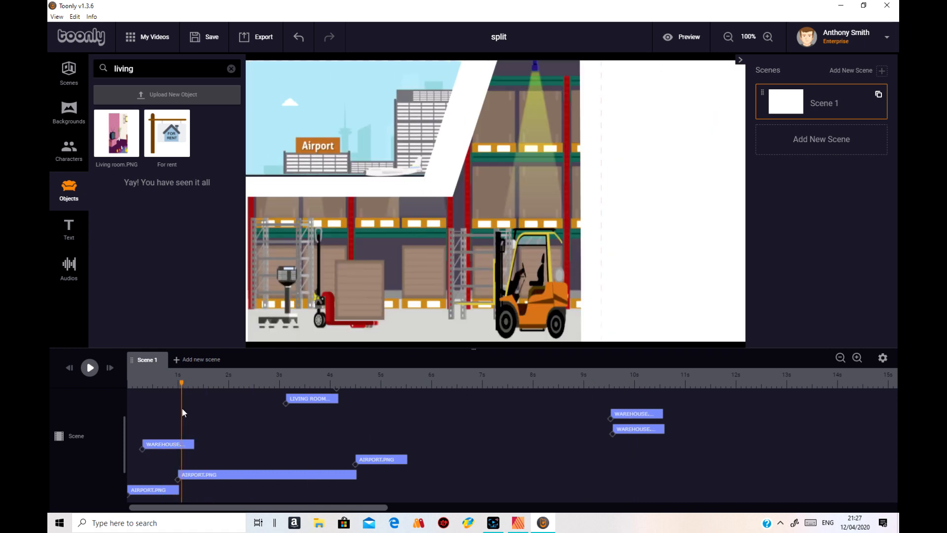
{"action": "left_click_drag", "start_coordinate": [182, 408], "coordinate": [668, 416]}
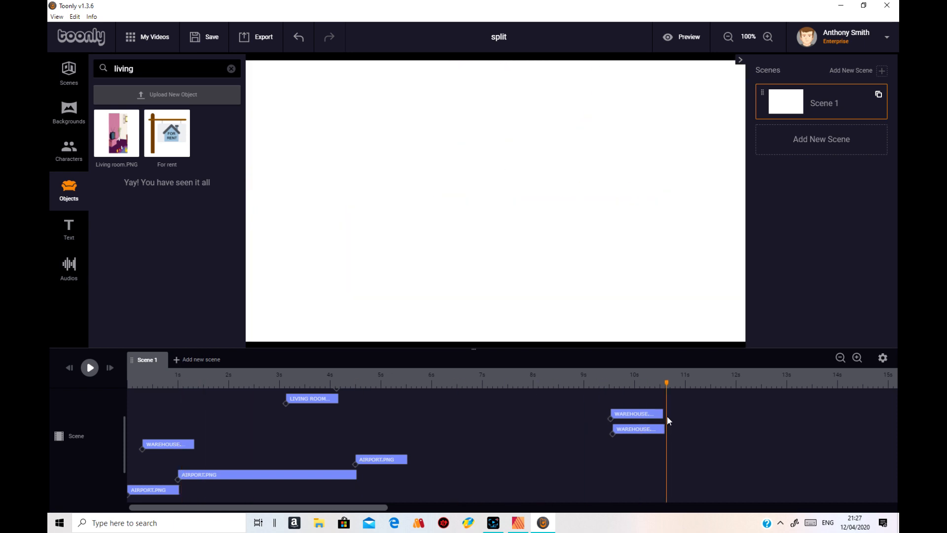
- Start the lowest warehouse clip at about 2.4 s and the middle warehouse clip right at its end, at about 3.5 s
{"action": "left_click_drag", "start_coordinate": [180, 446], "coordinate": [291, 458]}
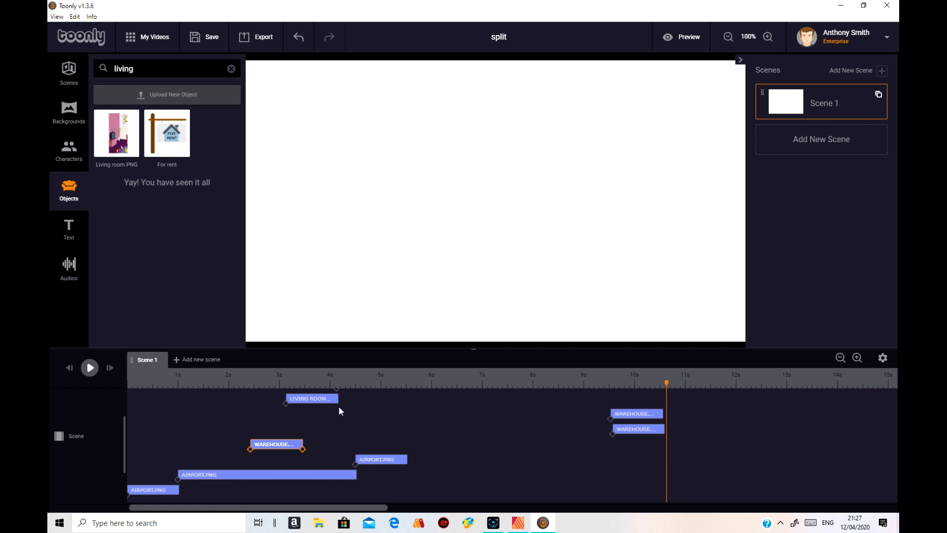
{"action": "scroll", "coordinate": [398, 425], "scroll_direction": "down", "scroll_amount": 3}
{"action": "scroll", "coordinate": [397, 425], "scroll_direction": "up", "scroll_amount": 5}
{"action": "scroll", "coordinate": [398, 427], "scroll_direction": "down", "scroll_amount": 5}
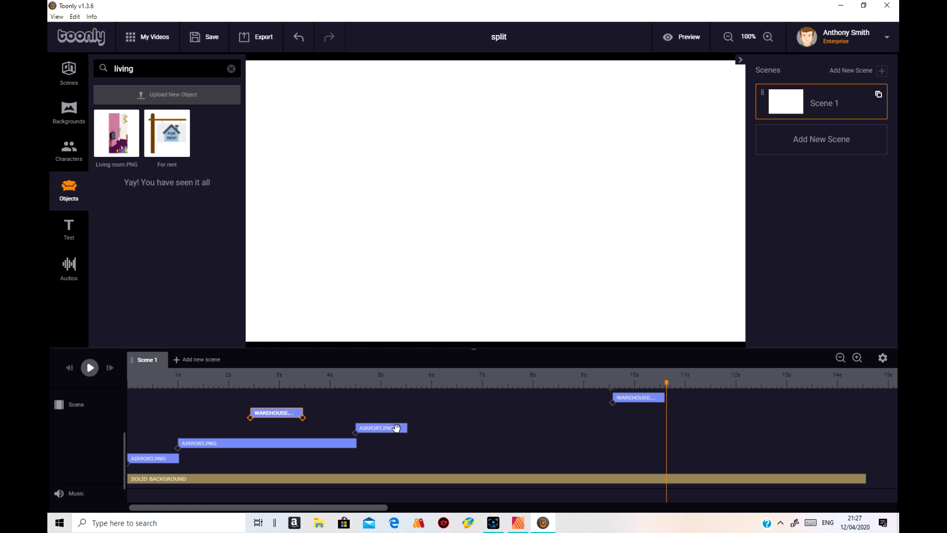
{"action": "scroll", "coordinate": [398, 428], "scroll_direction": "up", "scroll_amount": 3}
{"action": "left_click_drag", "start_coordinate": [641, 428], "coordinate": [530, 429]}
{"action": "left_click_drag", "start_coordinate": [365, 438], "coordinate": [334, 439]}
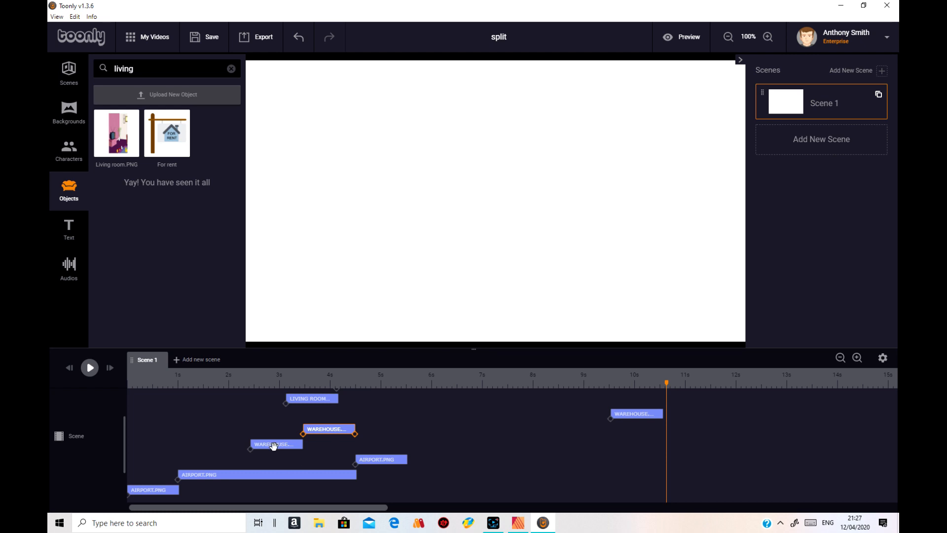
- Match the middle warehouse image to the lowest clip's image at about 3.4 s and extend its clip to about 6.7 s
{"action": "left_click", "coordinate": [277, 378]}
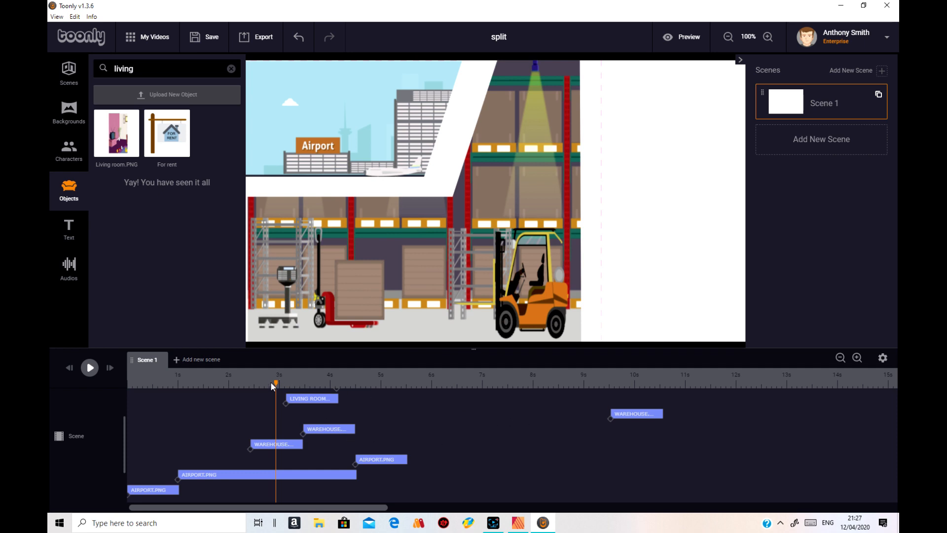
{"action": "left_click_drag", "start_coordinate": [278, 380], "coordinate": [300, 392]}
{"action": "left_click", "coordinate": [338, 432]}
{"action": "left_click_drag", "start_coordinate": [338, 431], "coordinate": [334, 432]}
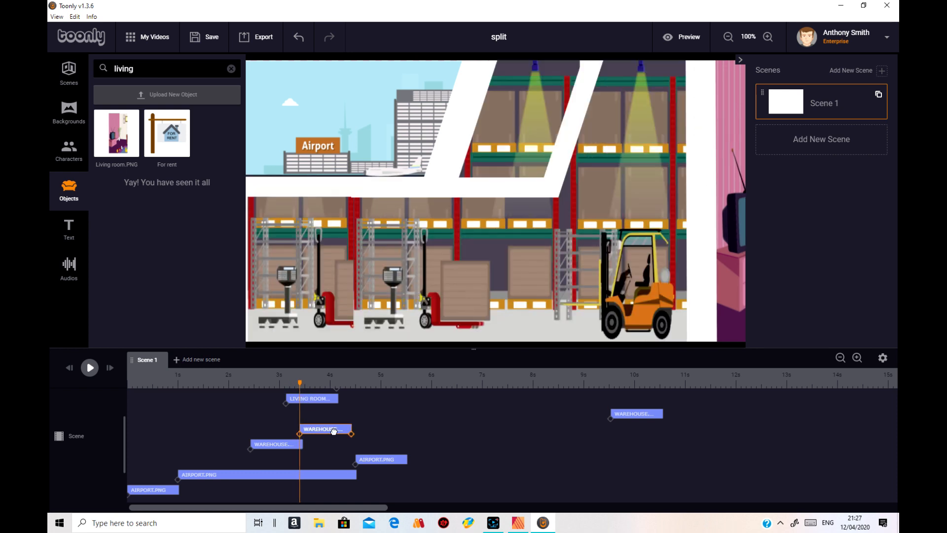
{"action": "left_click", "coordinate": [334, 431]}
{"action": "left_click_drag", "start_coordinate": [335, 431], "coordinate": [335, 432]}
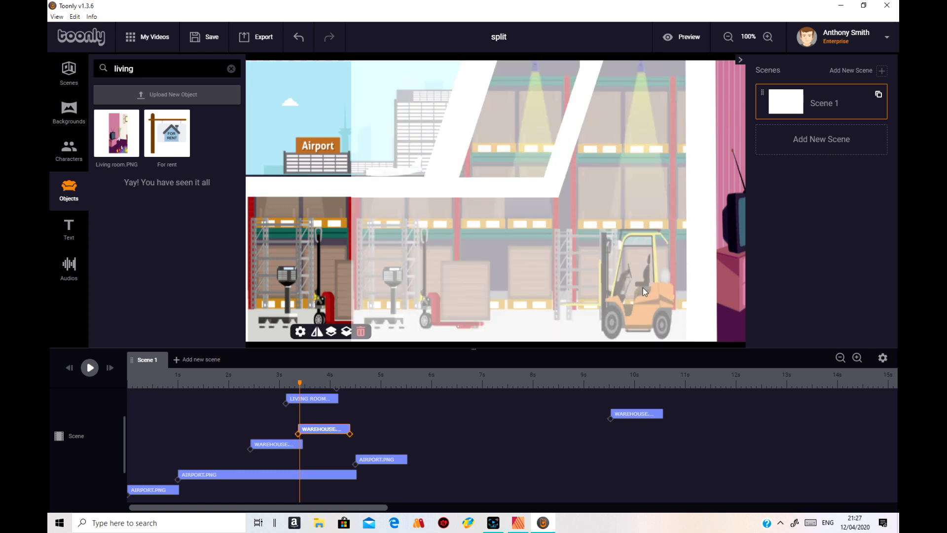
{"action": "left_click_drag", "start_coordinate": [645, 283], "coordinate": [536, 287]}
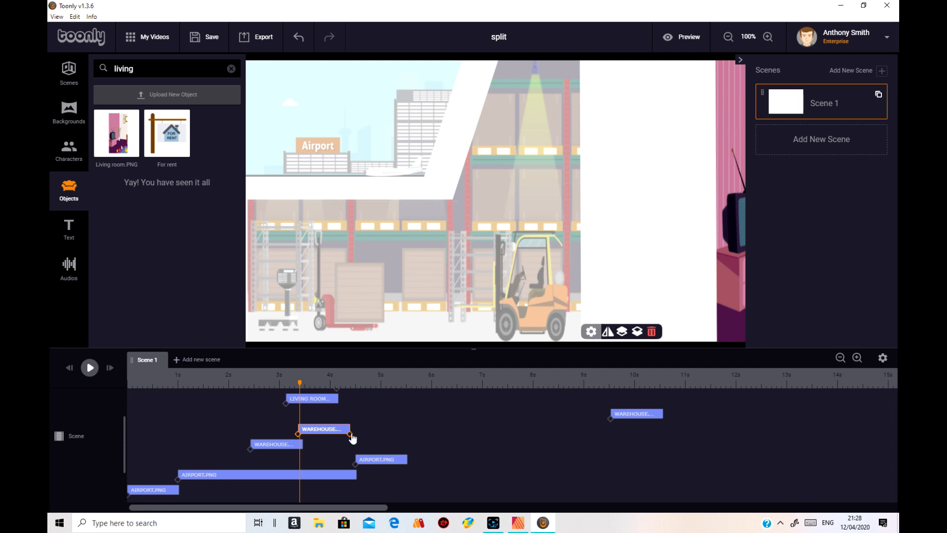
{"action": "left_click_drag", "start_coordinate": [349, 427], "coordinate": [464, 434]}
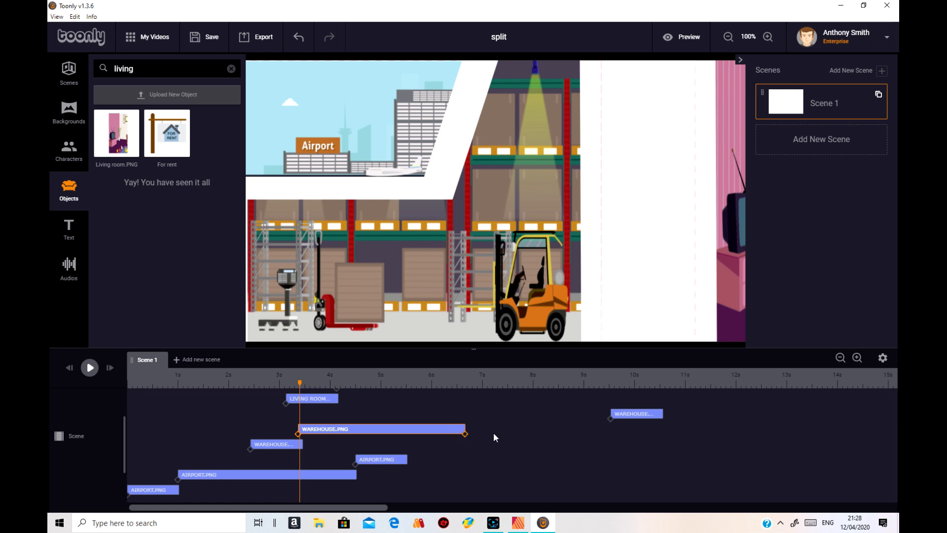
- Shift the middle warehouse clip to start at the lowest clip's end, about 3.45 s, and nudge its image level with the lowest clip's image
{"action": "mouse_move", "coordinate": [298, 384]}
{"action": "left_mouse_down"}
{"action": "mouse_move", "coordinate": [254, 385]}
{"action": "mouse_move", "coordinate": [363, 384]}
{"action": "mouse_move", "coordinate": [250, 383]}
{"action": "mouse_move", "coordinate": [306, 387]}
{"action": "left_mouse_up"}
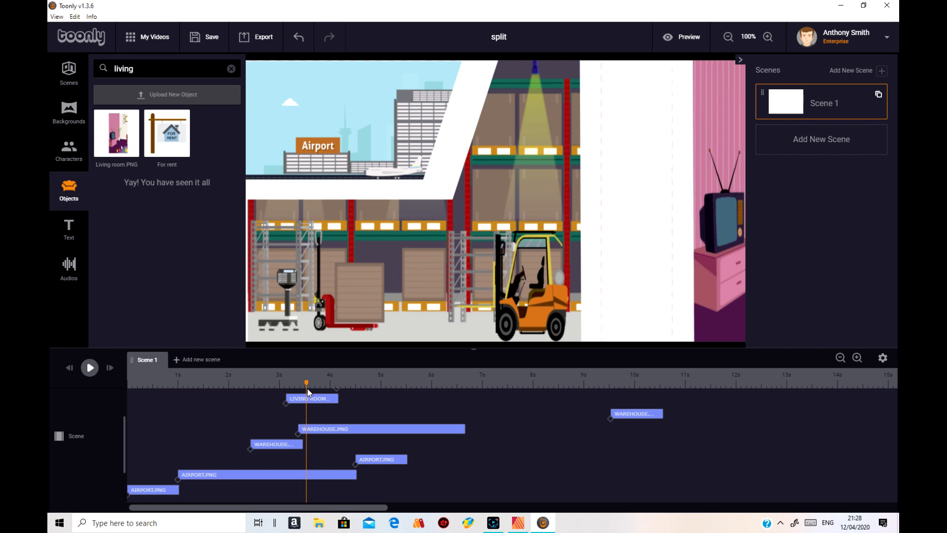
{"action": "left_click", "coordinate": [436, 294]}
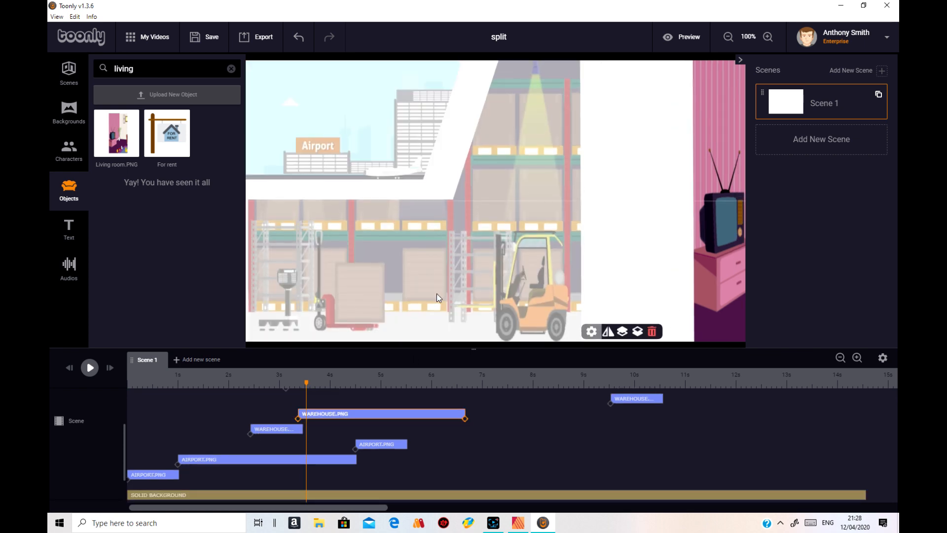
{"action": "left_click", "coordinate": [307, 382]}
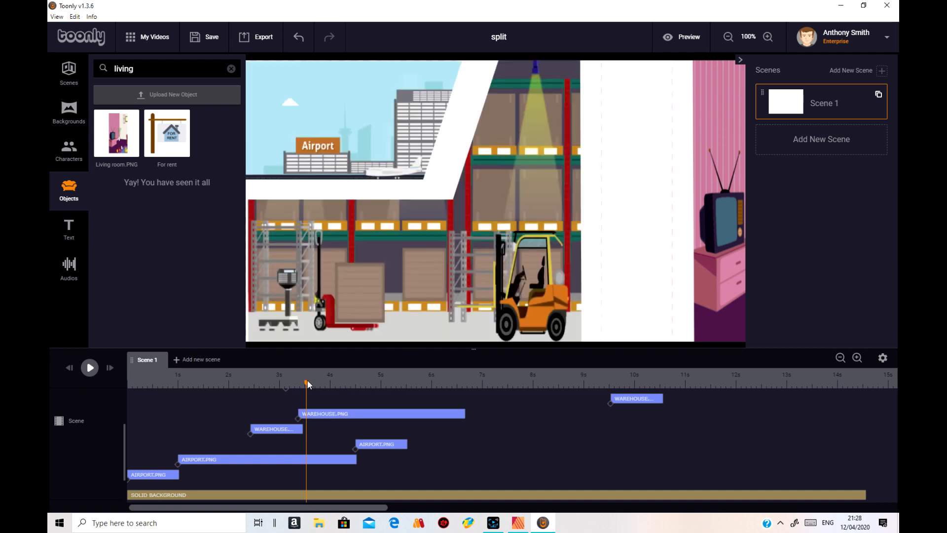
{"action": "left_click_drag", "start_coordinate": [307, 383], "coordinate": [292, 396]}
{"action": "left_click", "coordinate": [350, 416]}
{"action": "left_click_drag", "start_coordinate": [349, 417], "coordinate": [354, 417]}
{"action": "left_click_drag", "start_coordinate": [289, 388], "coordinate": [309, 391]}
{"action": "left_click", "coordinate": [486, 279]}
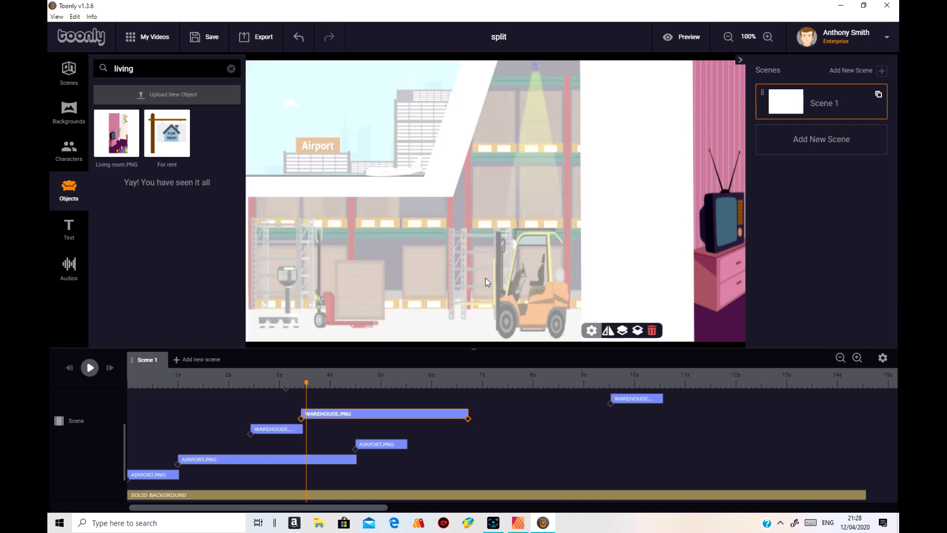
{"action": "left_click_drag", "start_coordinate": [484, 282], "coordinate": [487, 279]}
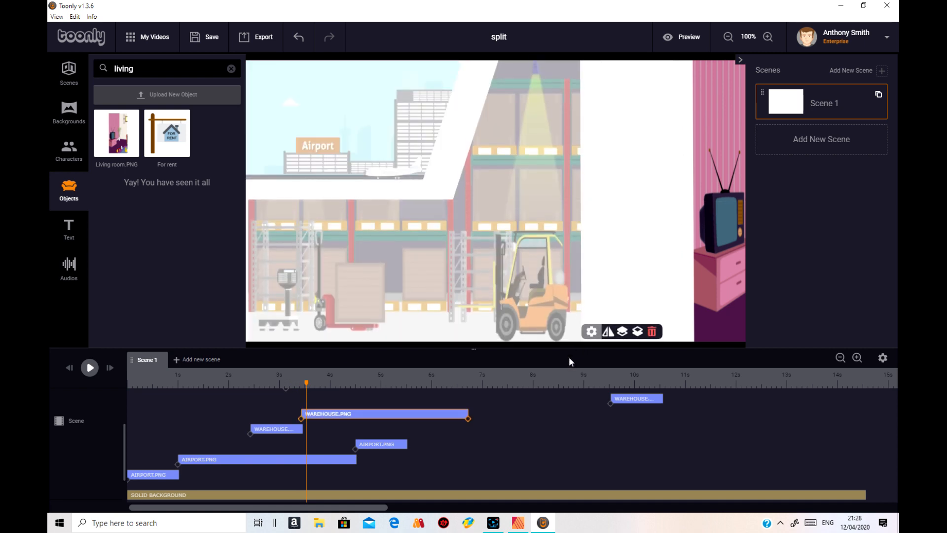
{"action": "left_click_drag", "start_coordinate": [310, 387], "coordinate": [301, 389]}
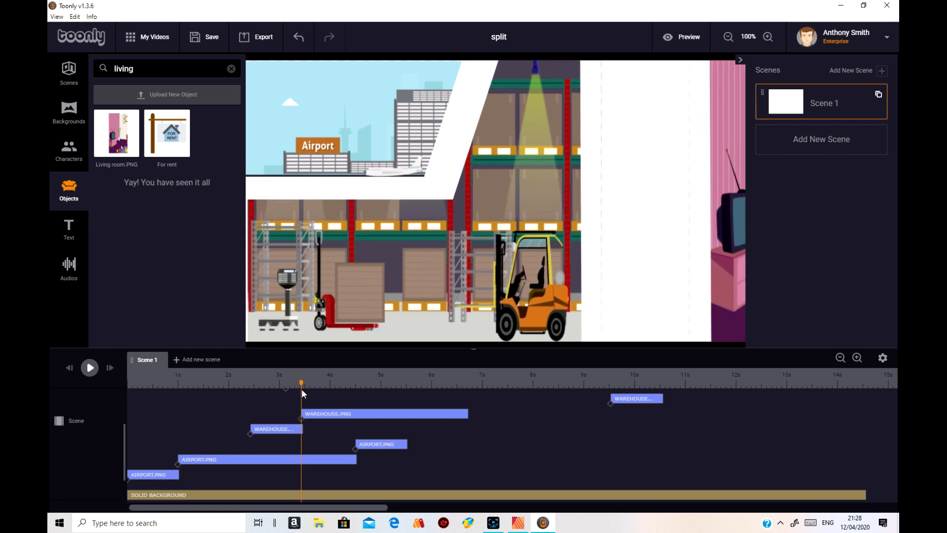
{"action": "left_click", "coordinate": [491, 288]}
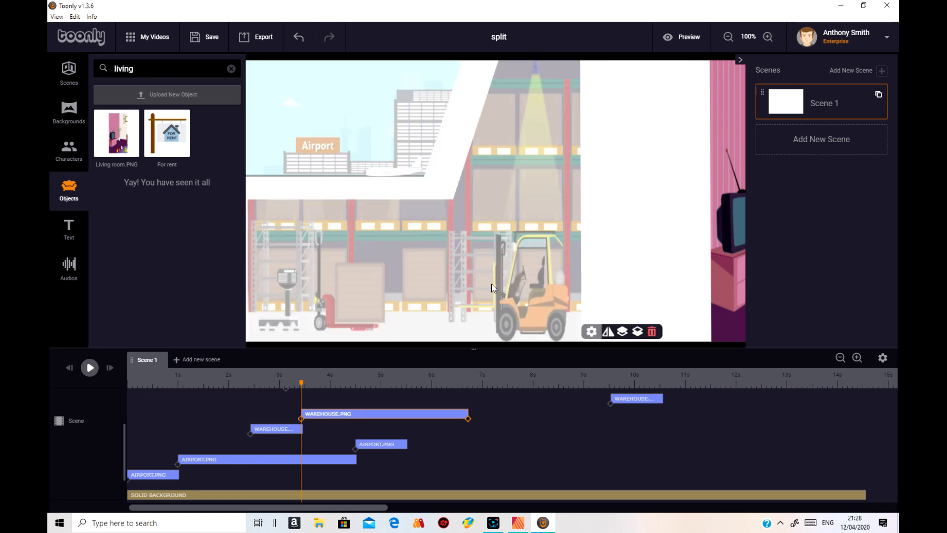
{"action": "left_click_drag", "start_coordinate": [491, 283], "coordinate": [492, 280]}
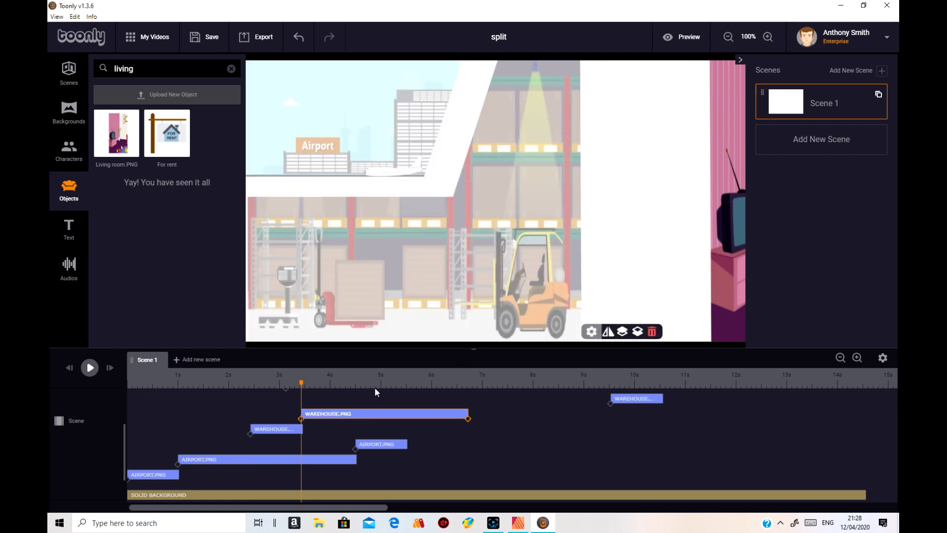
- Start the upper warehouse clip right at the middle warehouse clip's end, at about 6.7 s
{"action": "left_click_drag", "start_coordinate": [301, 383], "coordinate": [463, 401]}
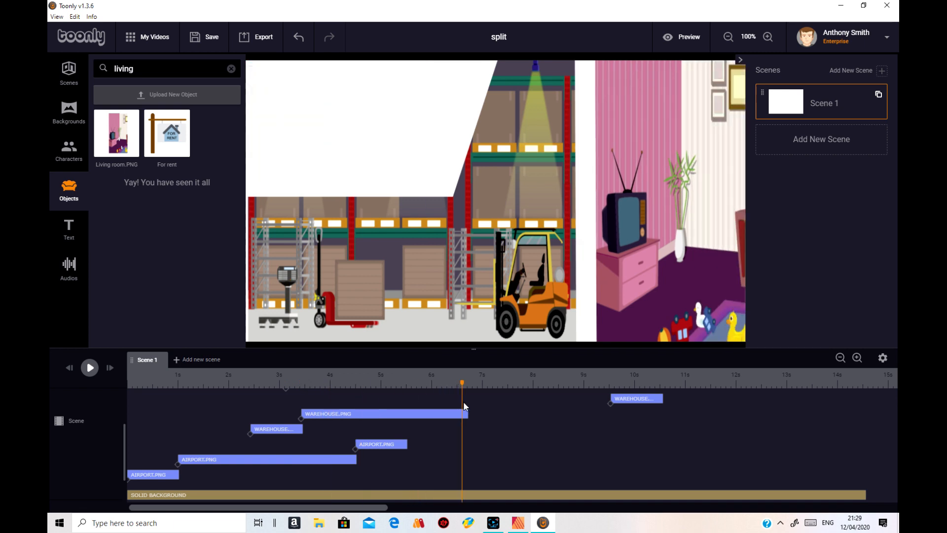
{"action": "left_click_drag", "start_coordinate": [636, 398], "coordinate": [490, 412]}
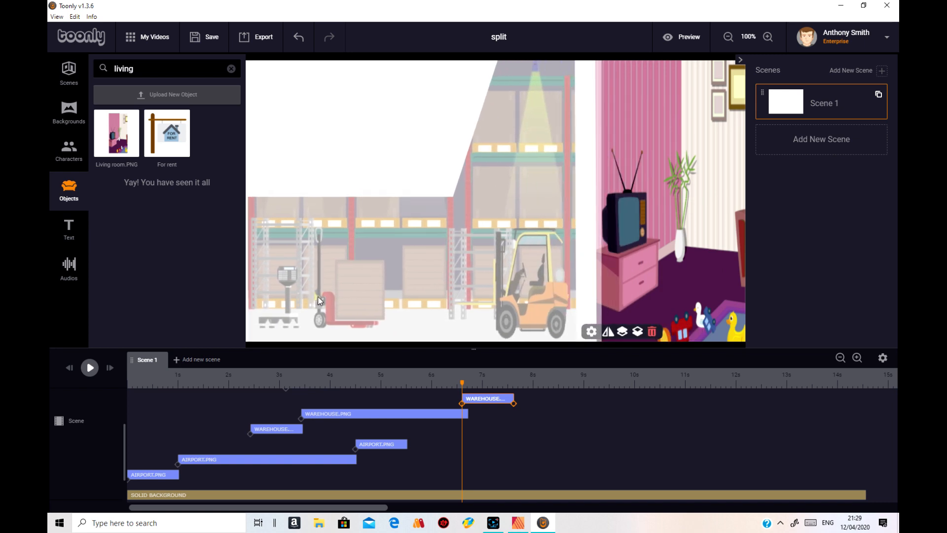
{"action": "left_click_drag", "start_coordinate": [487, 401], "coordinate": [494, 402]}
{"action": "left_click", "coordinate": [496, 407]}
{"action": "left_click", "coordinate": [495, 400]}
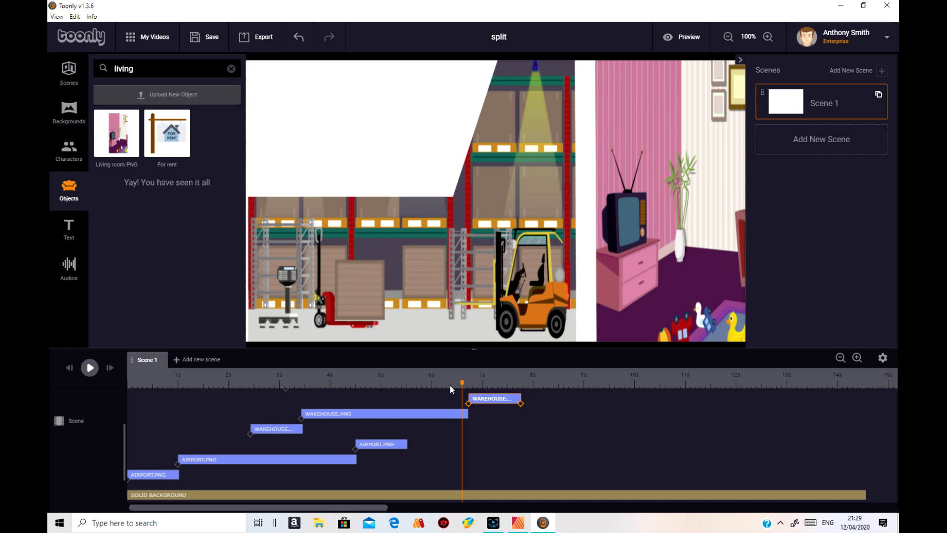
{"action": "left_click_drag", "start_coordinate": [461, 383], "coordinate": [499, 402]}
{"action": "left_click", "coordinate": [501, 400]}
{"action": "mouse_move", "coordinate": [462, 383]}
{"action": "left_mouse_down"}
{"action": "mouse_move", "coordinate": [533, 380]}
{"action": "mouse_move", "coordinate": [469, 383]}
{"action": "left_mouse_up"}
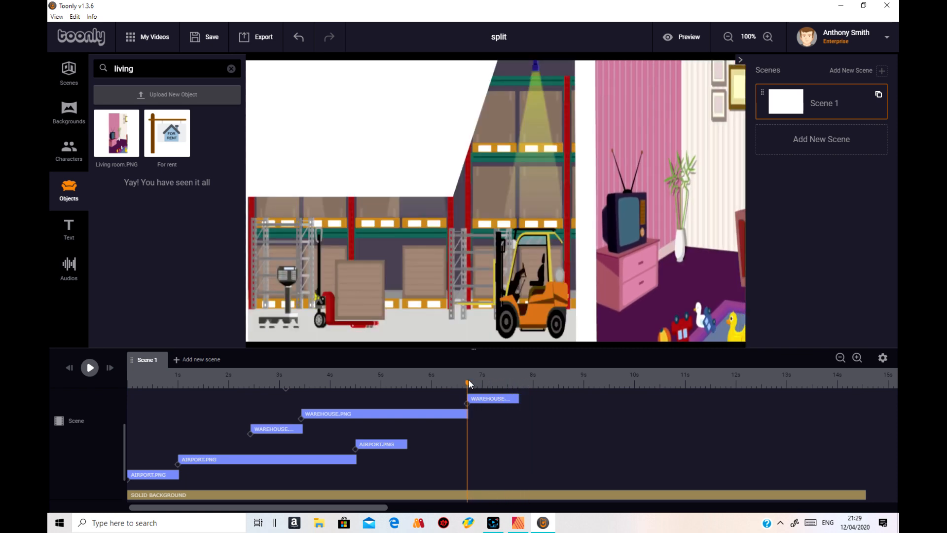
- Move the three warehouse clips so they follow one another, starting at about 5.6 s, 6.6 s and 9.9 s
{"action": "scroll", "coordinate": [827, 411], "scroll_direction": "up", "scroll_amount": 3}
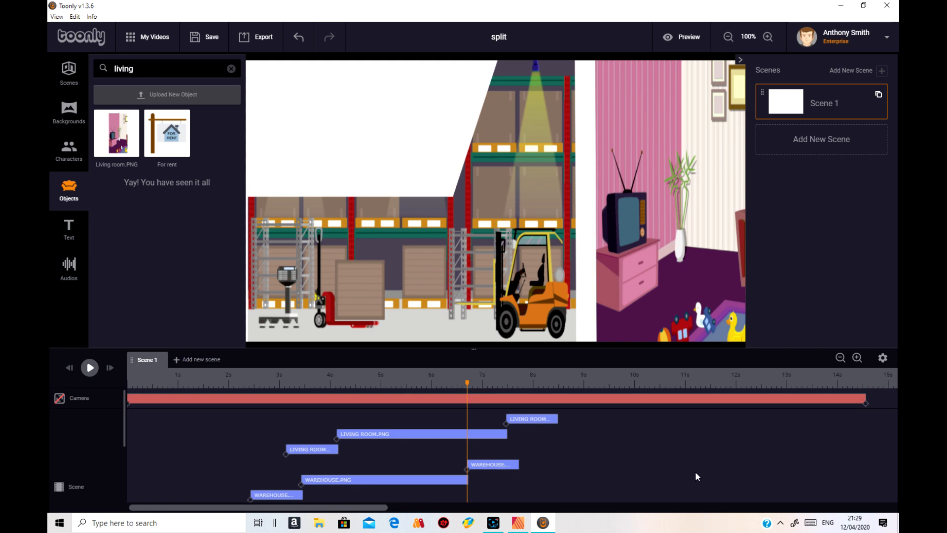
{"action": "scroll", "coordinate": [618, 489], "scroll_direction": "down", "scroll_amount": 3}
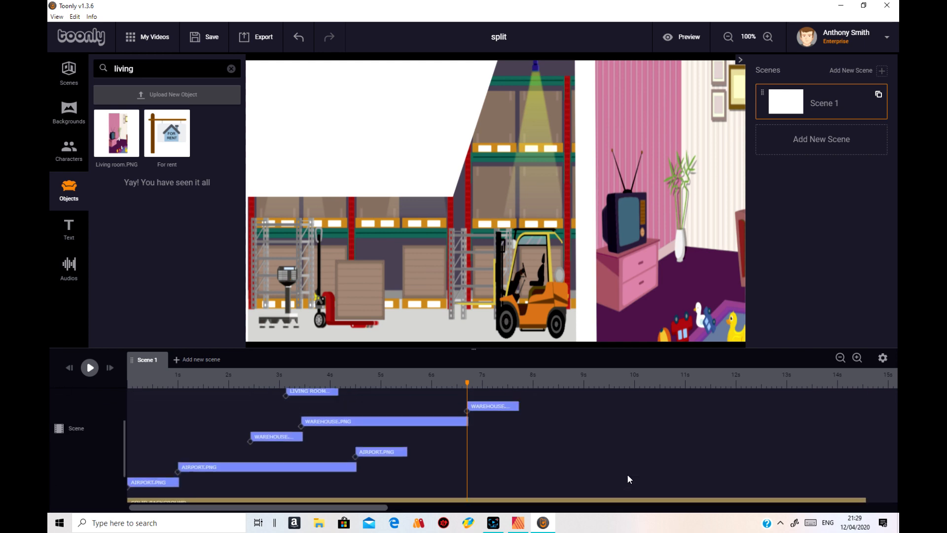
{"action": "scroll", "coordinate": [628, 479], "scroll_direction": "up", "scroll_amount": 3}
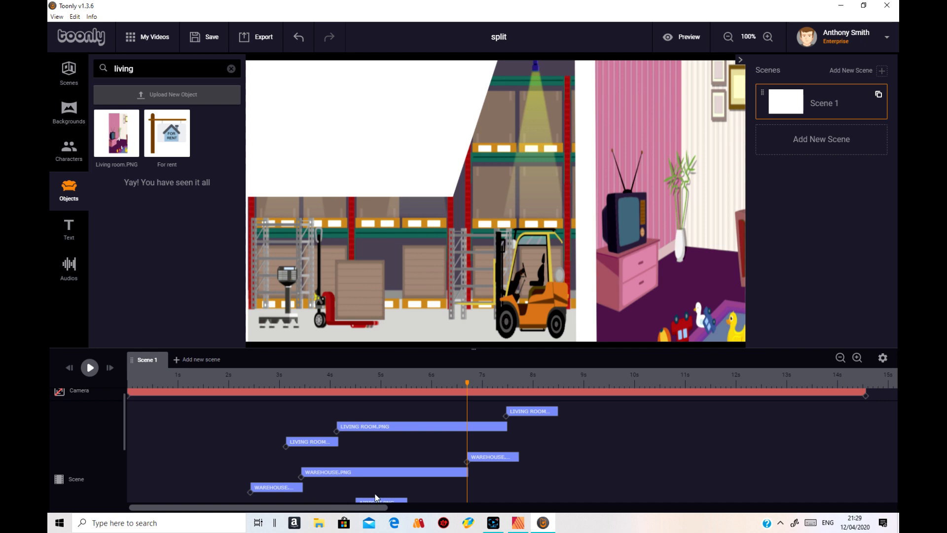
{"action": "left_click_drag", "start_coordinate": [515, 458], "coordinate": [710, 450]}
{"action": "left_click", "coordinate": [420, 478]}
{"action": "left_click_drag", "start_coordinate": [414, 470], "coordinate": [618, 472]}
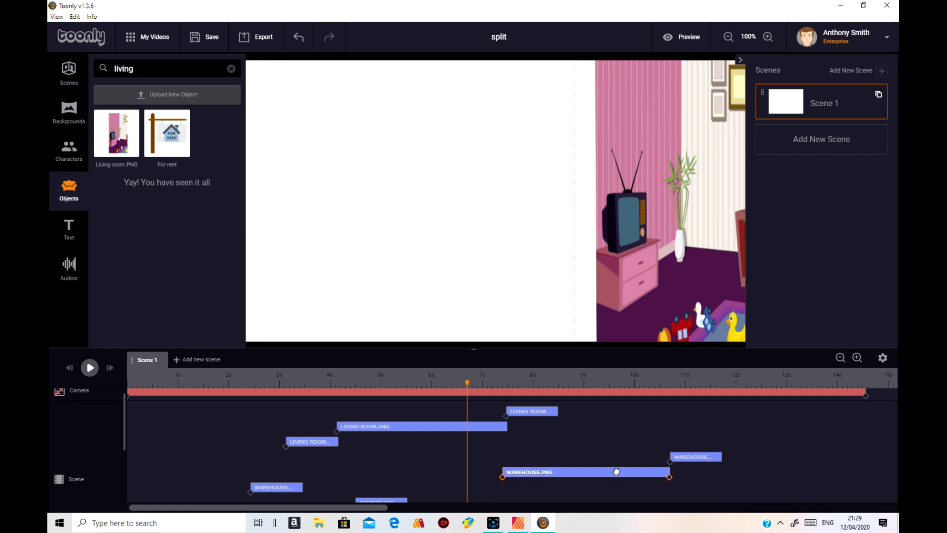
{"action": "left_click_drag", "start_coordinate": [267, 488], "coordinate": [443, 495]}
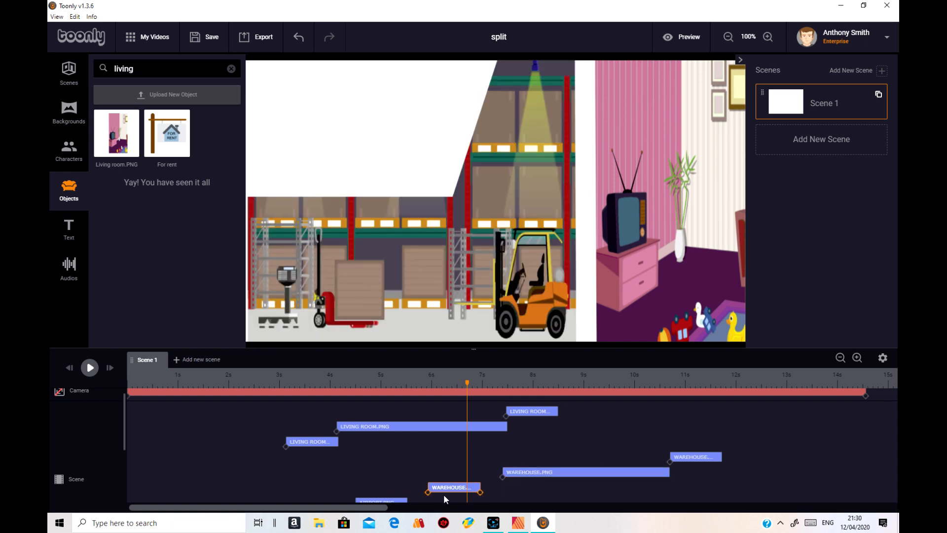
{"action": "left_click_drag", "start_coordinate": [551, 473], "coordinate": [529, 473]}
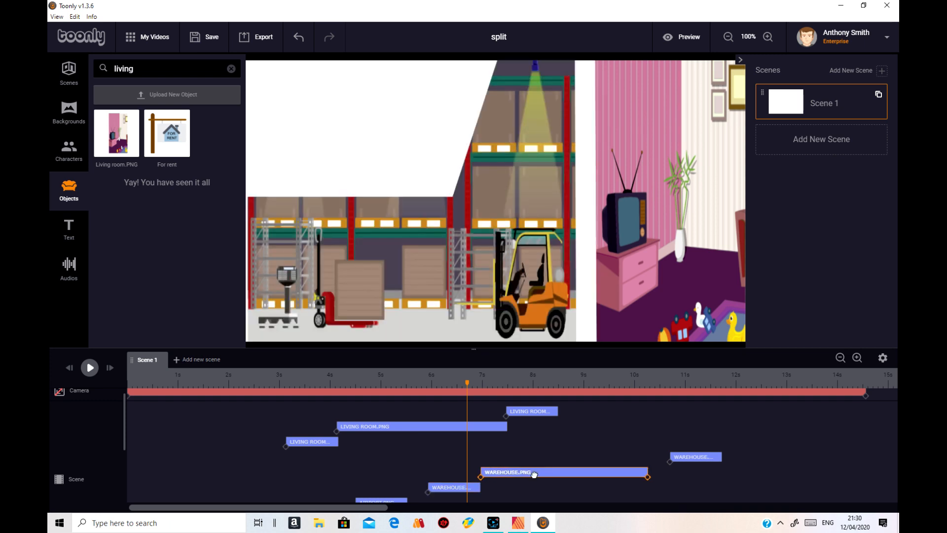
{"action": "left_click", "coordinate": [448, 489]}
{"action": "left_click_drag", "start_coordinate": [448, 489], "coordinate": [431, 489]}
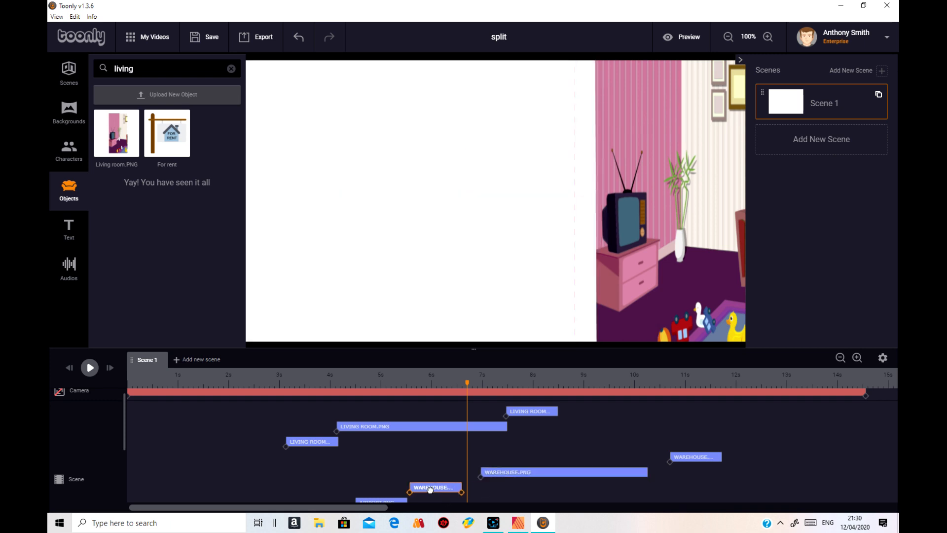
{"action": "left_click_drag", "start_coordinate": [534, 474], "coordinate": [515, 479]}
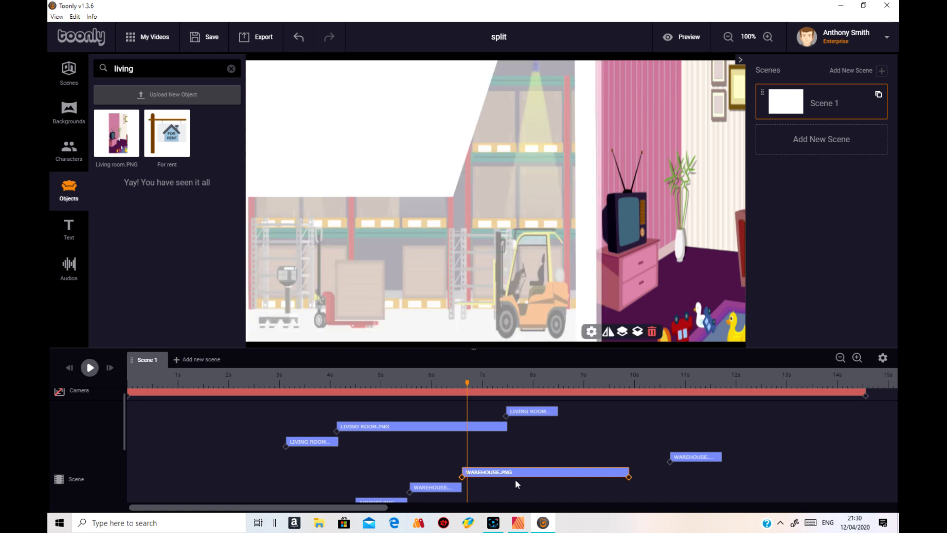
{"action": "left_click_drag", "start_coordinate": [703, 457], "coordinate": [661, 458]}
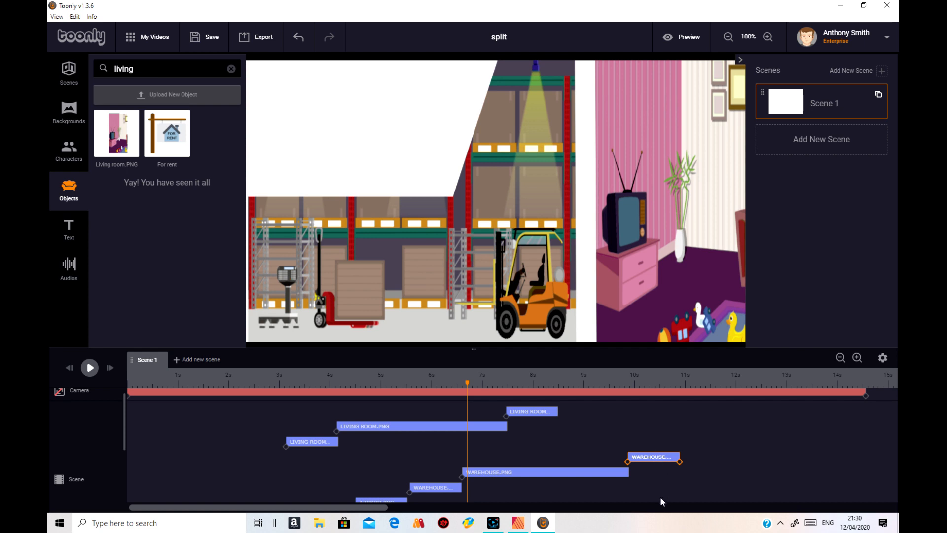
- Set the upper warehouse clip's end keyframe with its image moved down beyond the canvas's lower edge
{"action": "left_click", "coordinate": [627, 462]}
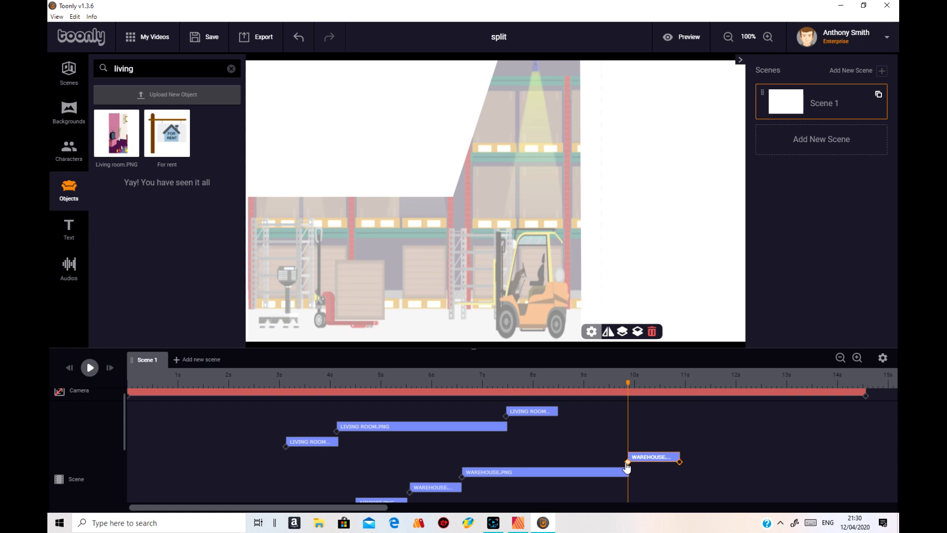
{"action": "left_click", "coordinate": [679, 462]}
{"action": "left_click_drag", "start_coordinate": [553, 143], "coordinate": [566, 466]}
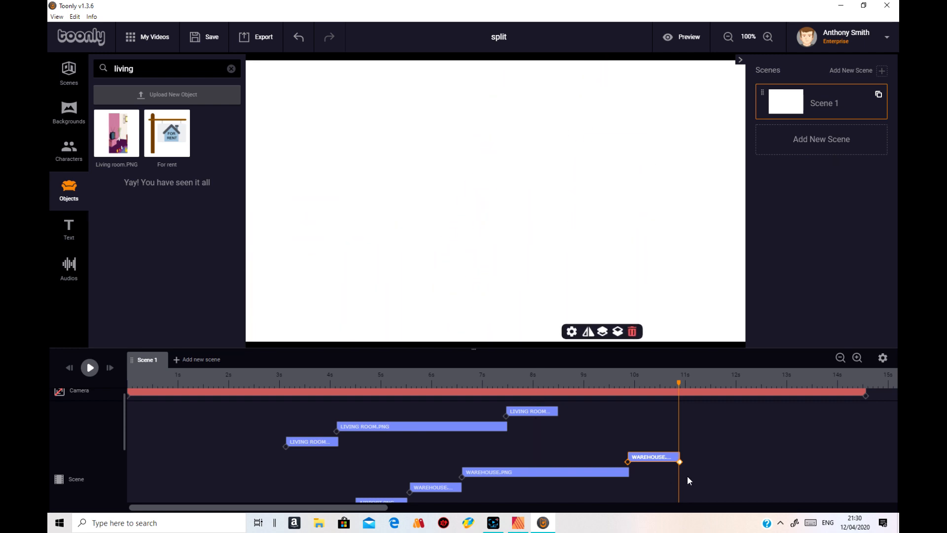
- Set the lowest warehouse clip's start keyframe, at about 5.6 s, with its image below the canvas's lower edge
{"action": "left_click_drag", "start_coordinate": [679, 382], "coordinate": [408, 392]}
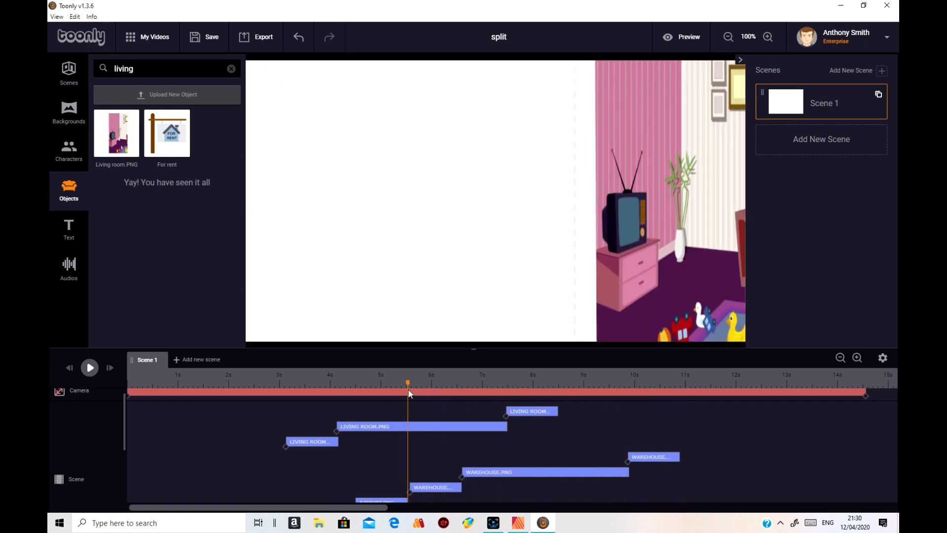
{"action": "left_click", "coordinate": [410, 493]}
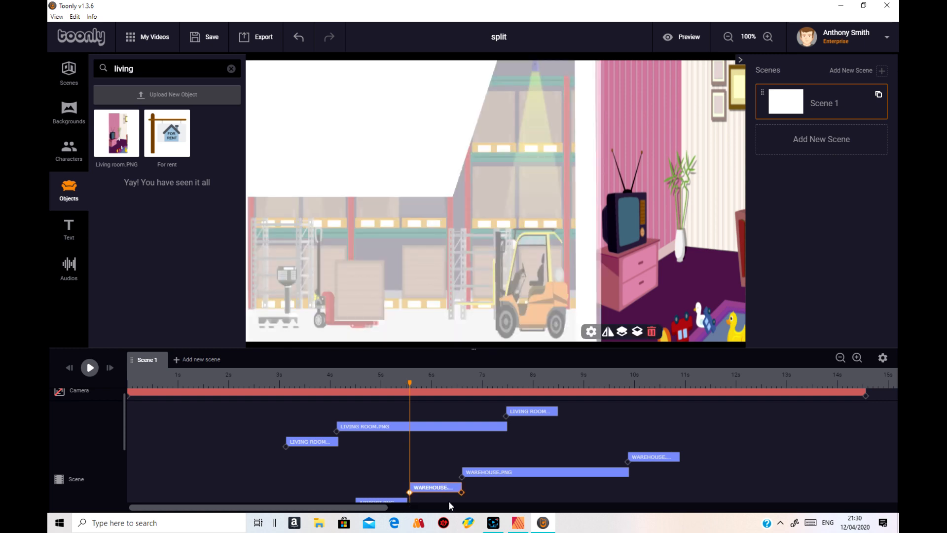
{"action": "left_click", "coordinate": [462, 492]}
{"action": "left_click", "coordinate": [410, 493]}
{"action": "left_click_drag", "start_coordinate": [550, 127], "coordinate": [549, 372]}
{"action": "left_click_drag", "start_coordinate": [557, 331], "coordinate": [585, 377]}
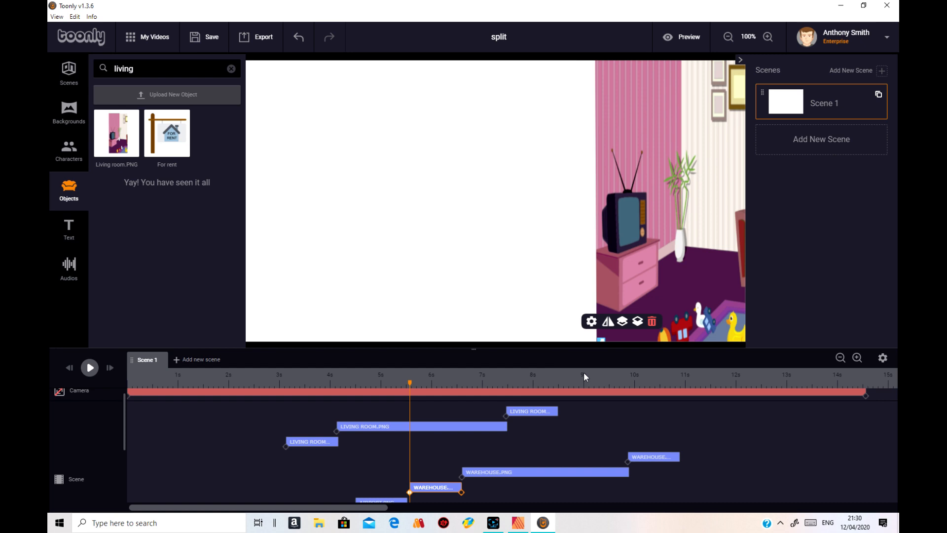
- Return the playhead to the start and set the first living room clip's in and out effects to Instant
{"action": "left_click_drag", "start_coordinate": [411, 381], "coordinate": [120, 446]}
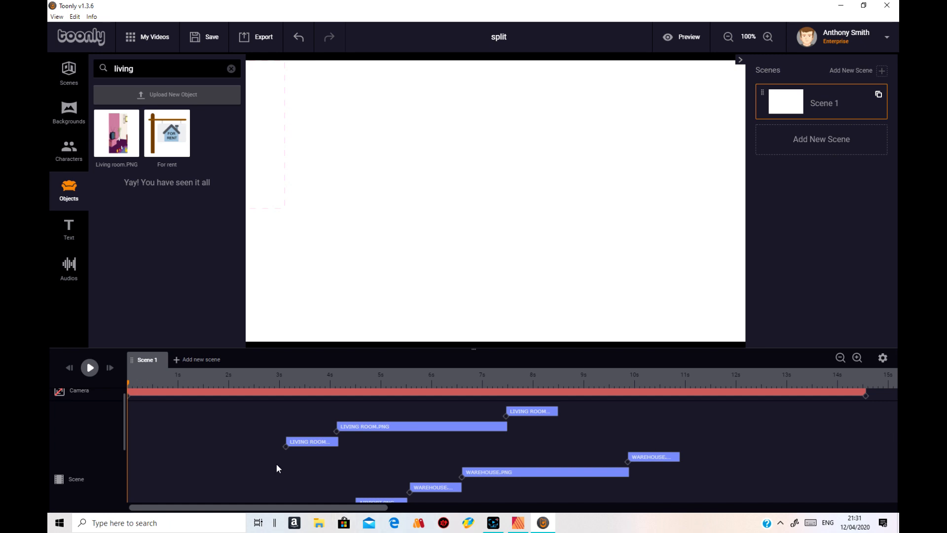
{"action": "left_click", "coordinate": [321, 441]}
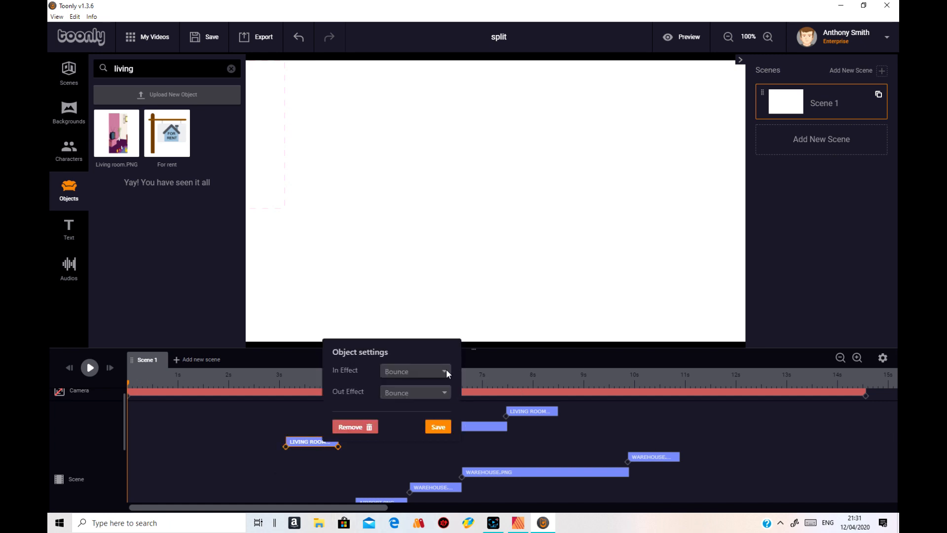
{"action": "left_click", "coordinate": [446, 372]}
{"action": "left_click", "coordinate": [431, 388]}
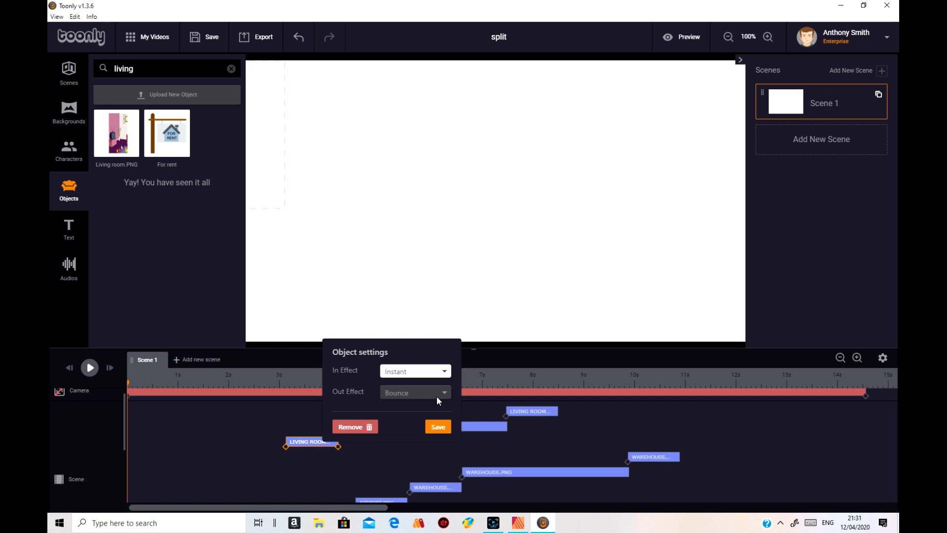
{"action": "left_click", "coordinate": [437, 396]}
{"action": "left_click", "coordinate": [436, 412]}
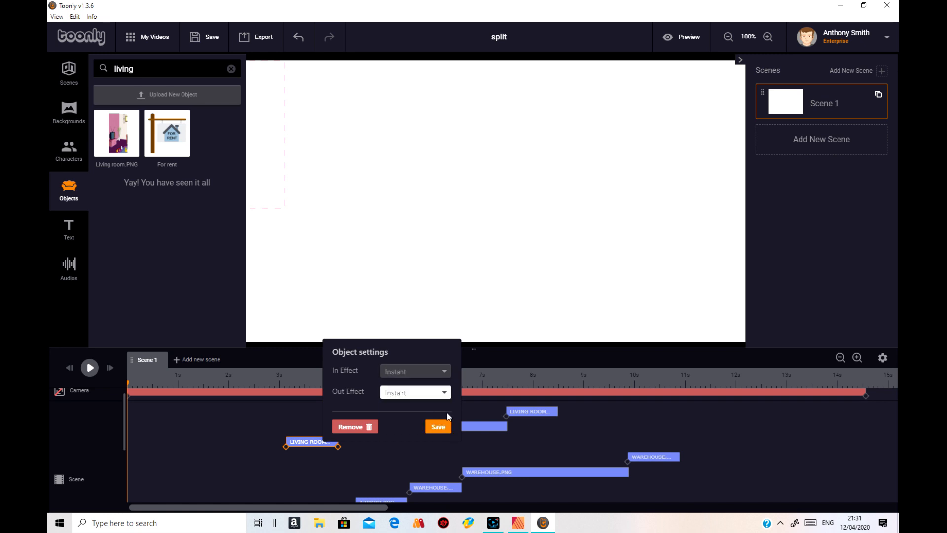
{"action": "left_click", "coordinate": [438, 426]}
- Set both the in and out effects of the long middle living room clip to Instant
{"action": "left_click", "coordinate": [441, 427]}
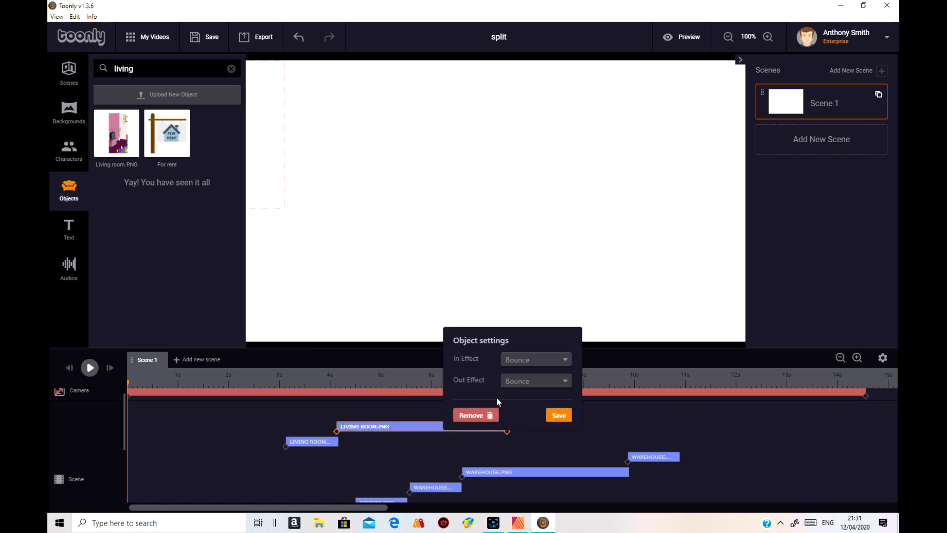
{"action": "left_click", "coordinate": [566, 365]}
{"action": "left_click", "coordinate": [546, 375]}
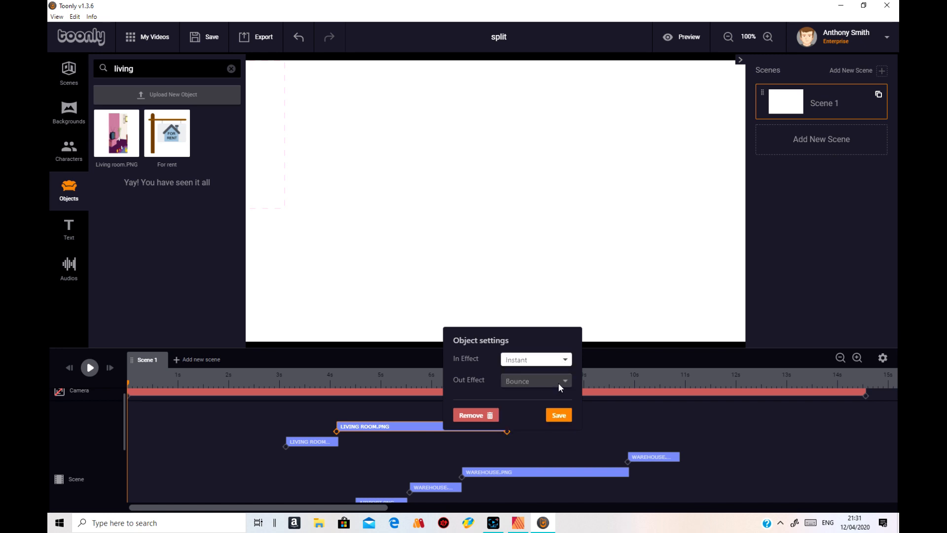
{"action": "left_click", "coordinate": [560, 382]}
{"action": "left_click", "coordinate": [545, 397]}
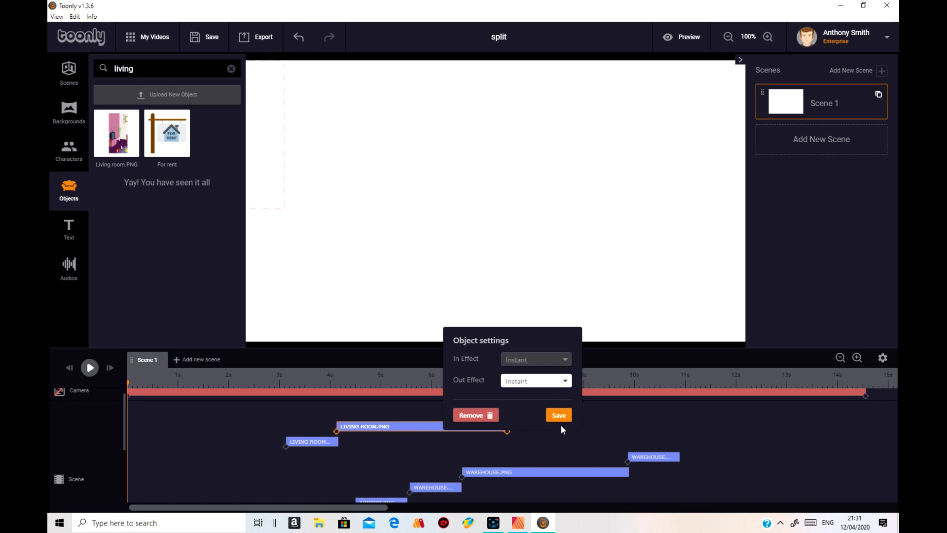
{"action": "left_click", "coordinate": [561, 416]}
- Set the in and out effects of the living room clip starting at about 7.5 s to Instant
{"action": "left_click", "coordinate": [546, 411]}
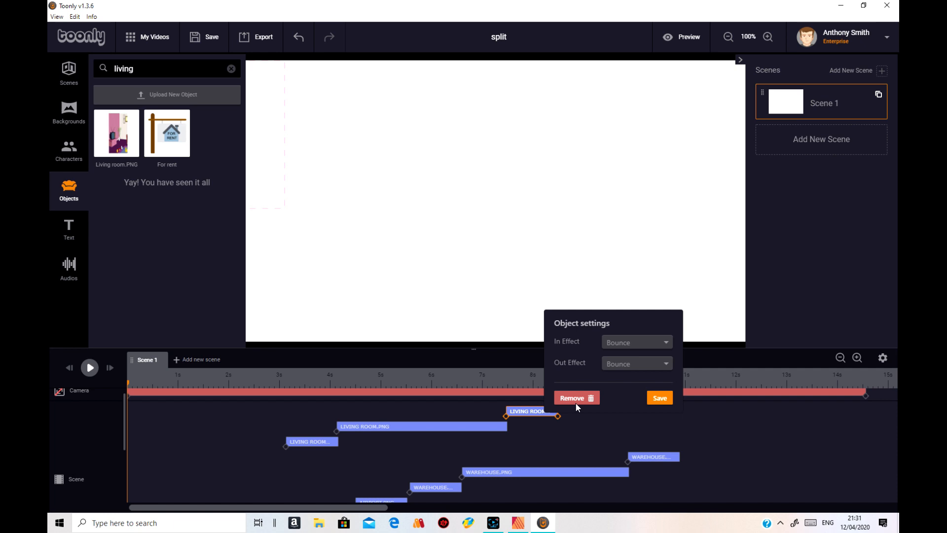
{"action": "left_click", "coordinate": [667, 345]}
{"action": "left_click", "coordinate": [654, 358]}
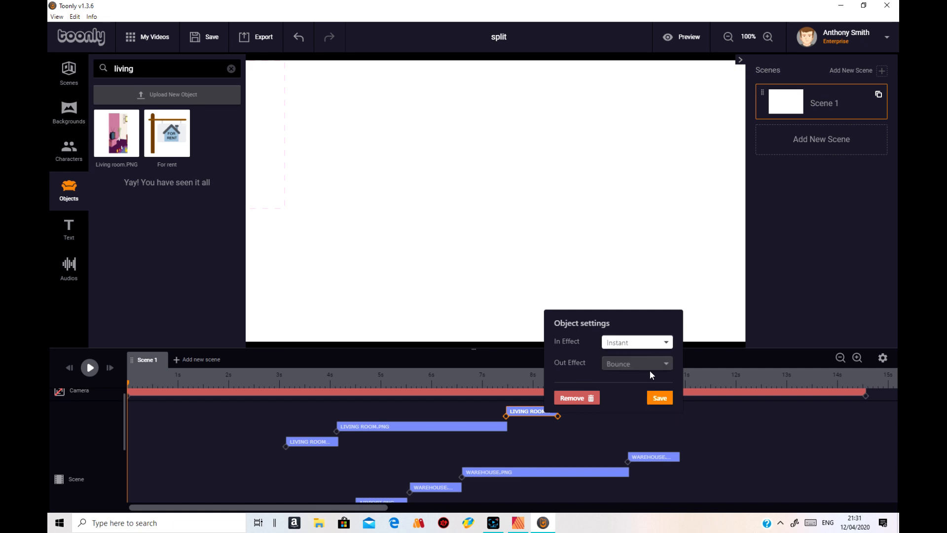
{"action": "left_click", "coordinate": [650, 366]}
{"action": "left_click", "coordinate": [647, 384]}
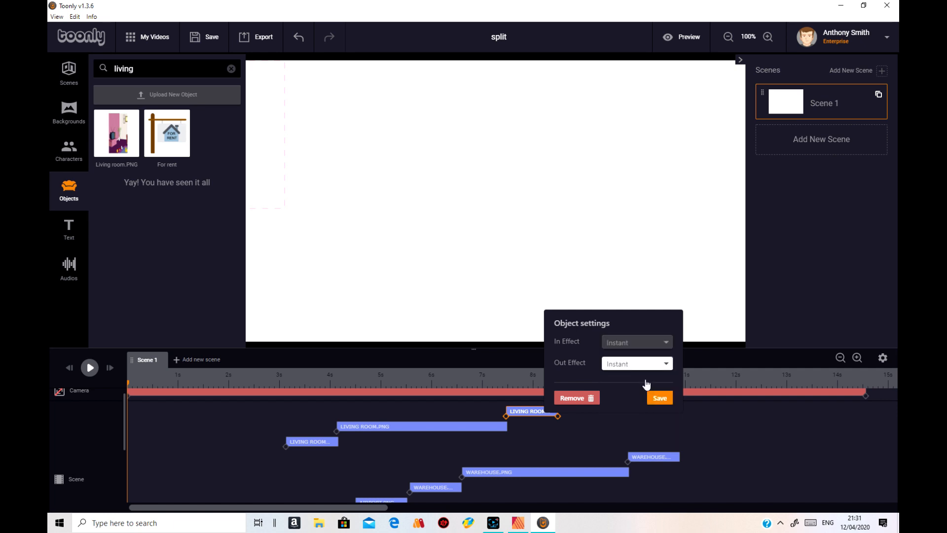
{"action": "left_click", "coordinate": [659, 399]}
- Set the in and out effects of the warehouse clip starting at about 9.9 s to Instant
{"action": "scroll", "coordinate": [804, 479], "scroll_direction": "down", "scroll_amount": 2}
{"action": "scroll", "coordinate": [768, 460], "scroll_direction": "up", "scroll_amount": 1}
{"action": "left_click", "coordinate": [663, 407]}
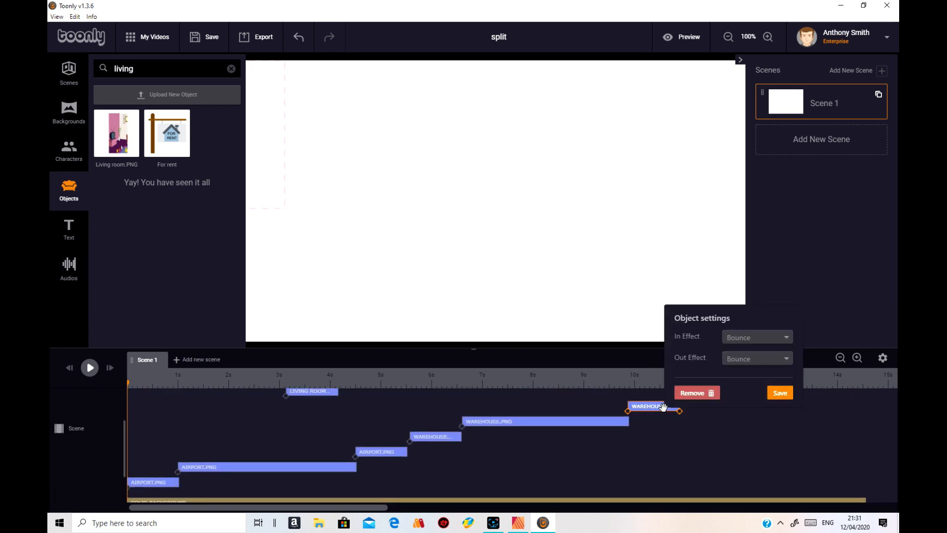
{"action": "left_click", "coordinate": [787, 336]}
{"action": "left_click", "coordinate": [773, 354]}
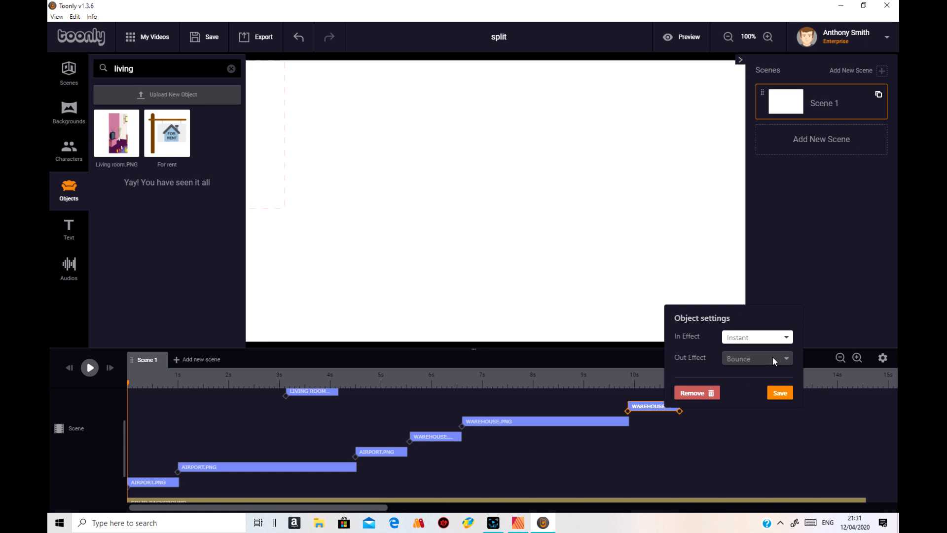
{"action": "left_click", "coordinate": [772, 357]}
{"action": "left_click", "coordinate": [769, 375]}
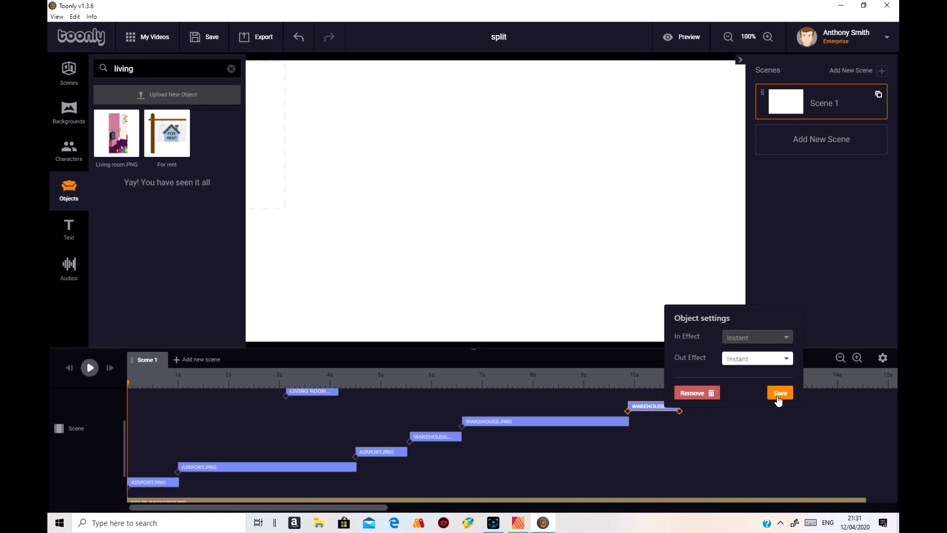
{"action": "left_click", "coordinate": [778, 394]}
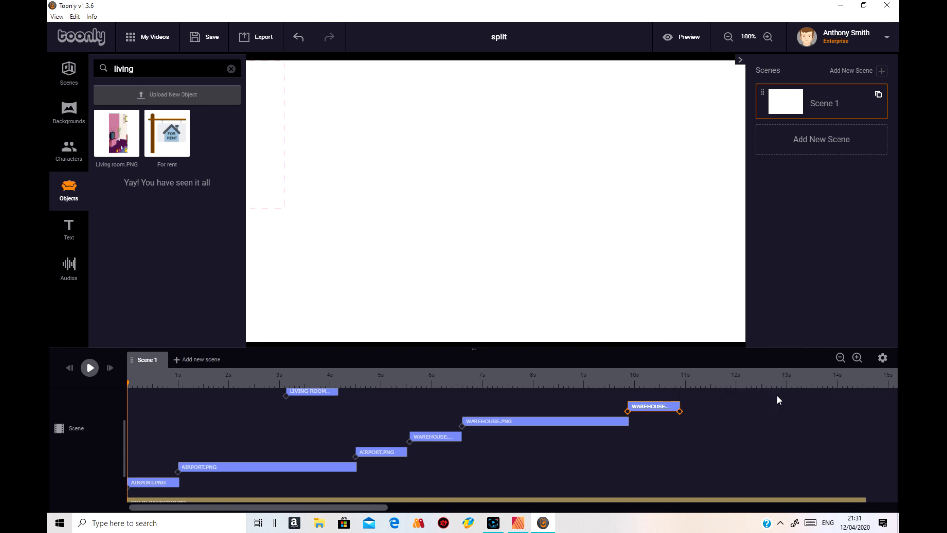
- Set both the in and out effects of the long middle warehouse clip to Instant
{"action": "left_click", "coordinate": [556, 424]}
{"action": "left_click", "coordinate": [677, 358]}
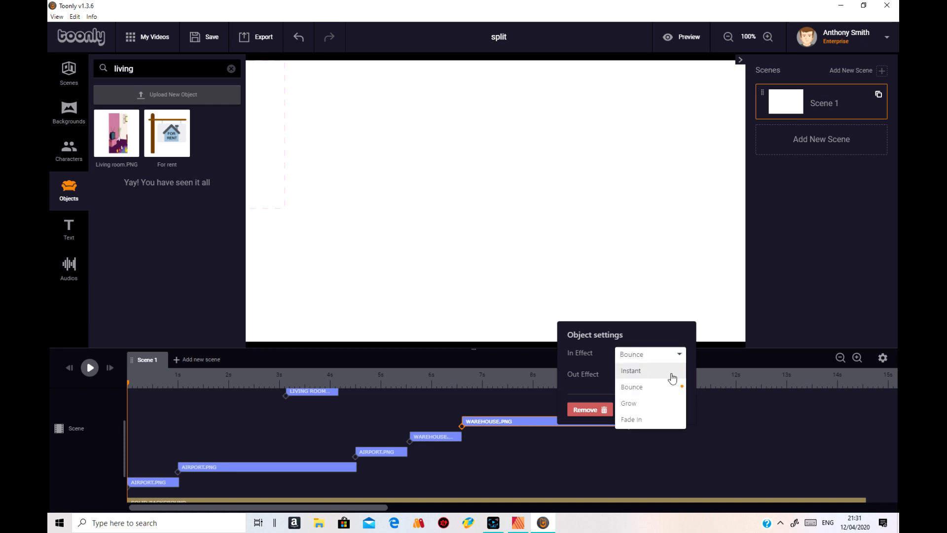
{"action": "left_click", "coordinate": [671, 373]}
{"action": "left_click", "coordinate": [671, 375]}
{"action": "left_click", "coordinate": [662, 392]}
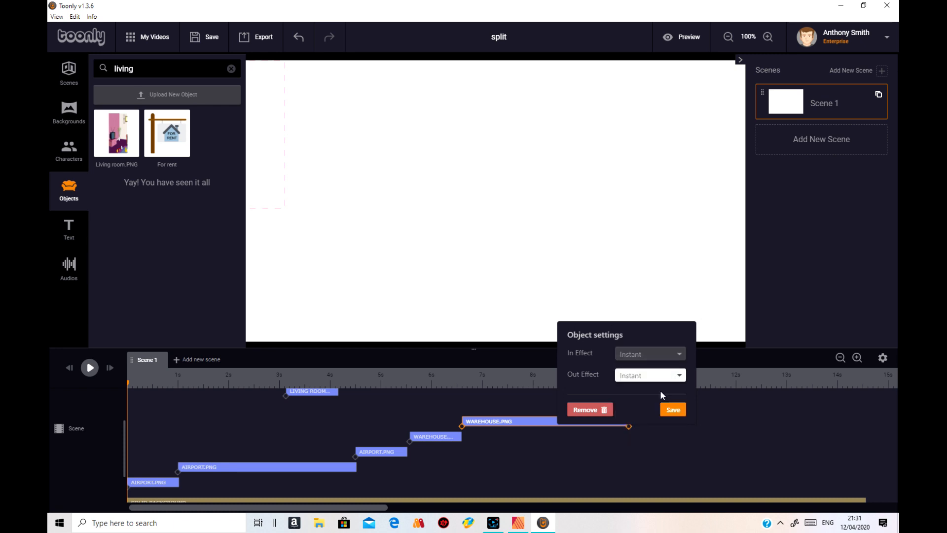
{"action": "left_click", "coordinate": [673, 410]}
- Set the in and out effects of the warehouse clip starting at about 5.6 s to Instant
{"action": "left_click", "coordinate": [447, 437]}
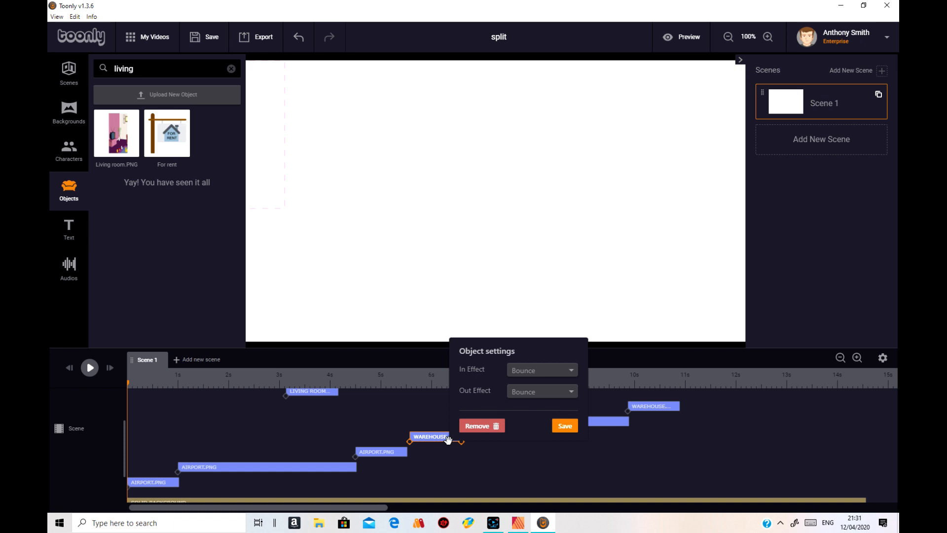
{"action": "left_click", "coordinate": [570, 372]}
{"action": "left_click", "coordinate": [566, 386]}
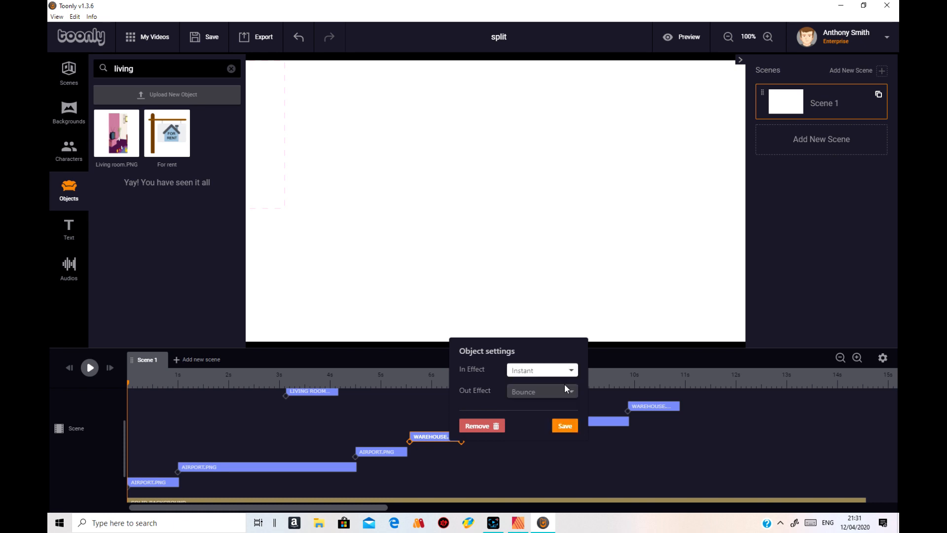
{"action": "left_click", "coordinate": [571, 393]}
{"action": "left_click", "coordinate": [563, 408]}
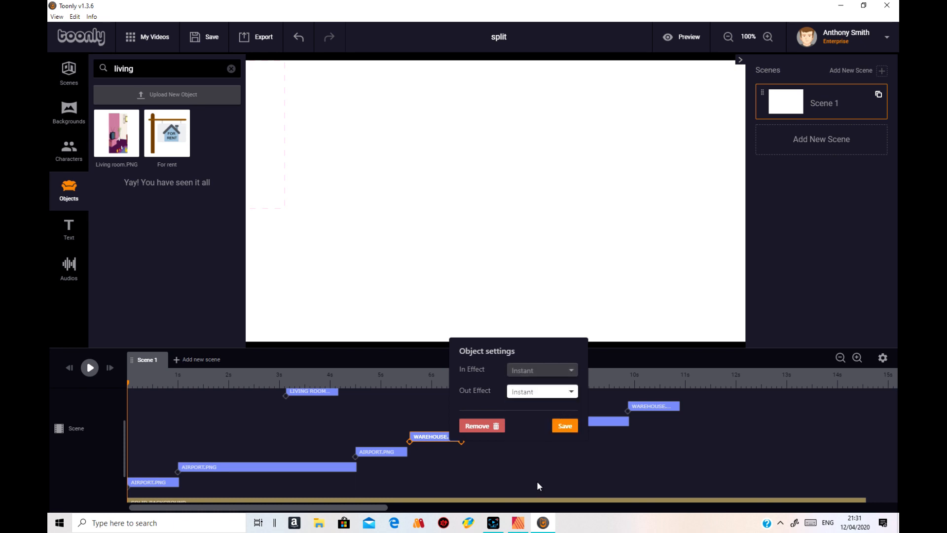
{"action": "left_click", "coordinate": [563, 427]}
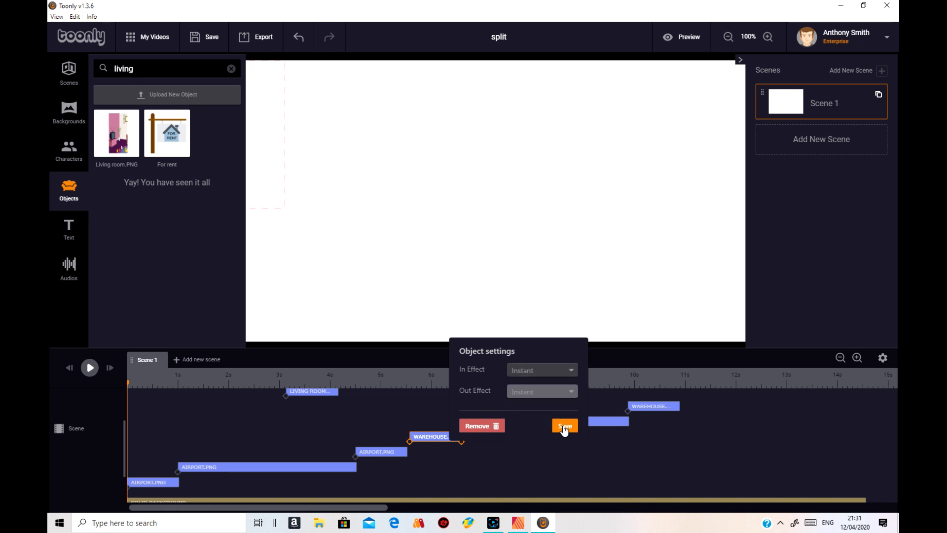
- Check the final airport clip's in and out effects, and play a preview of the scene
{"action": "left_click", "coordinate": [385, 452]}
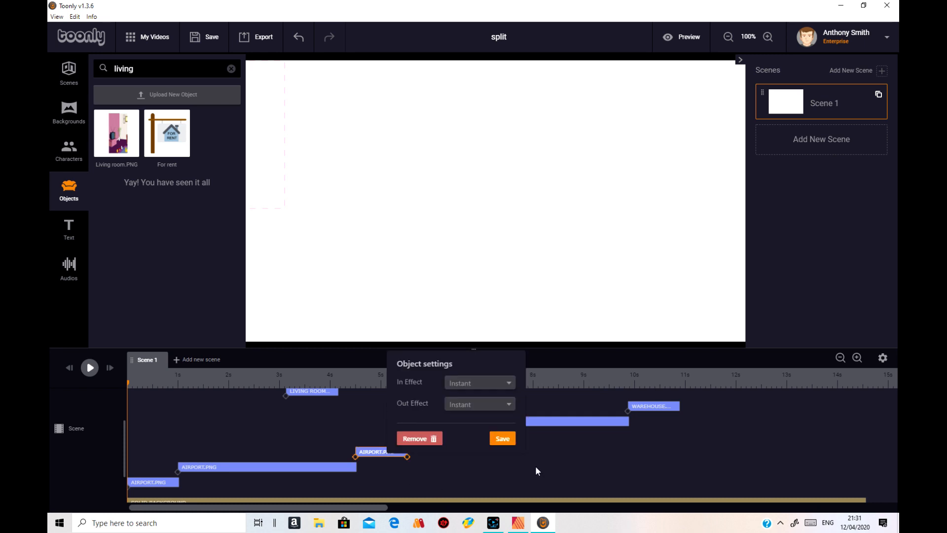
{"action": "left_click", "coordinate": [503, 439]}
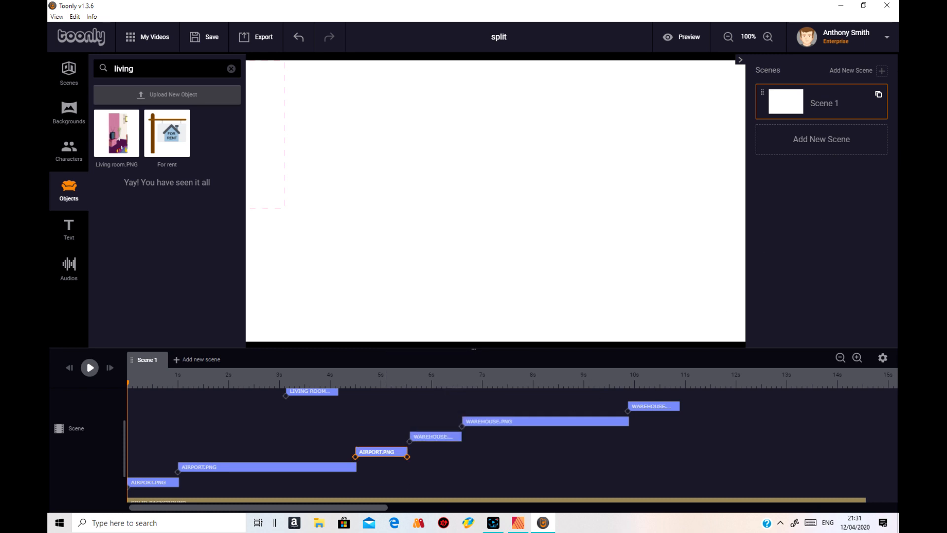
{"action": "left_click", "coordinate": [696, 38]}
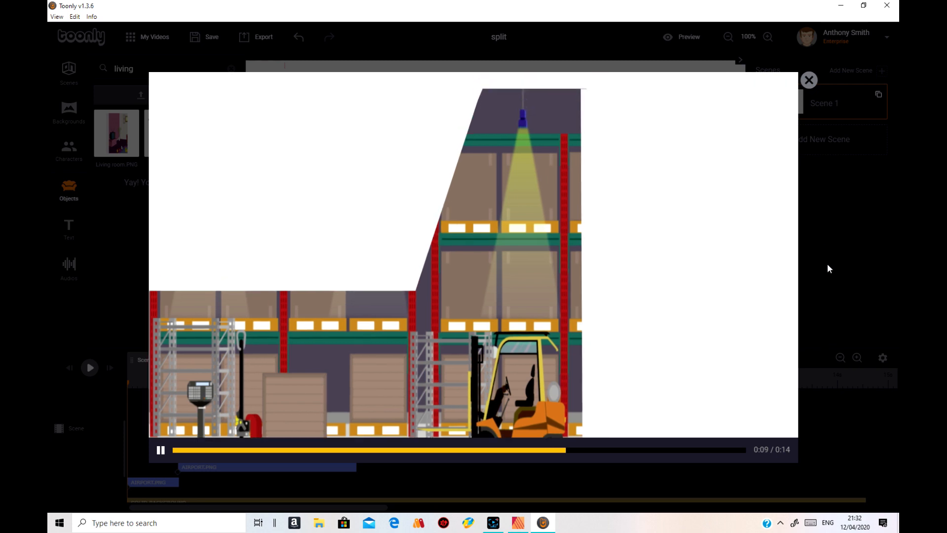
{"action": "left_click", "coordinate": [809, 81]}
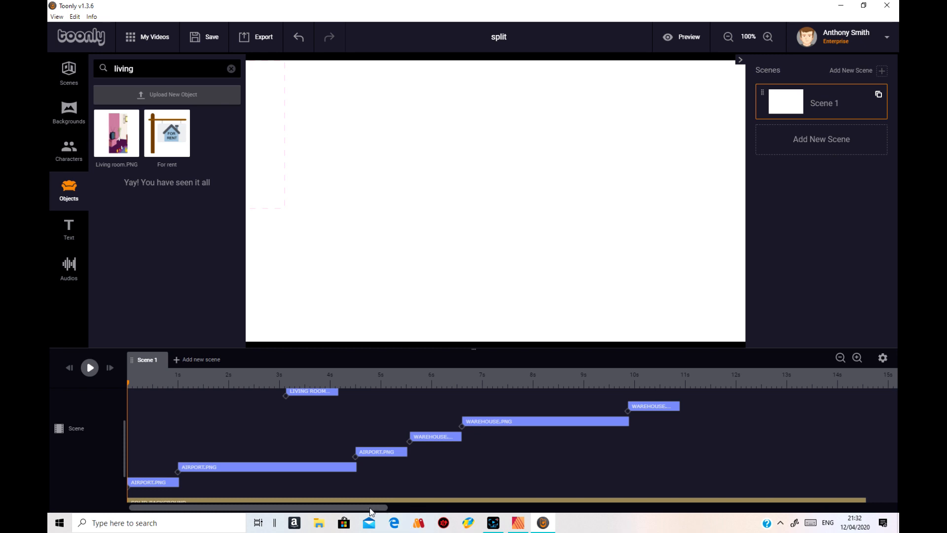
- Extend the middle airport clip to about 8 s with the final airport clip starting right at its end, and preview the scene
{"action": "left_click_drag", "start_coordinate": [388, 452], "coordinate": [559, 472]}
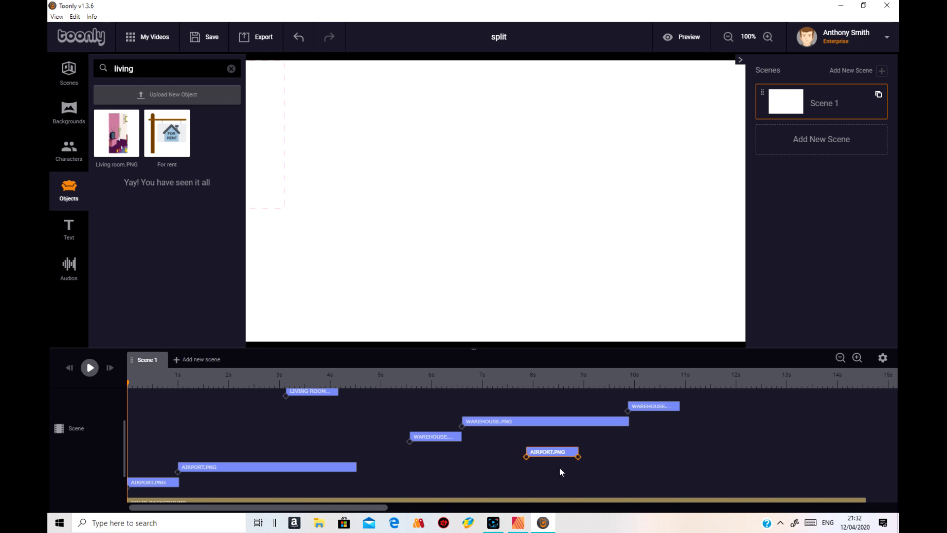
{"action": "left_click", "coordinate": [347, 470]}
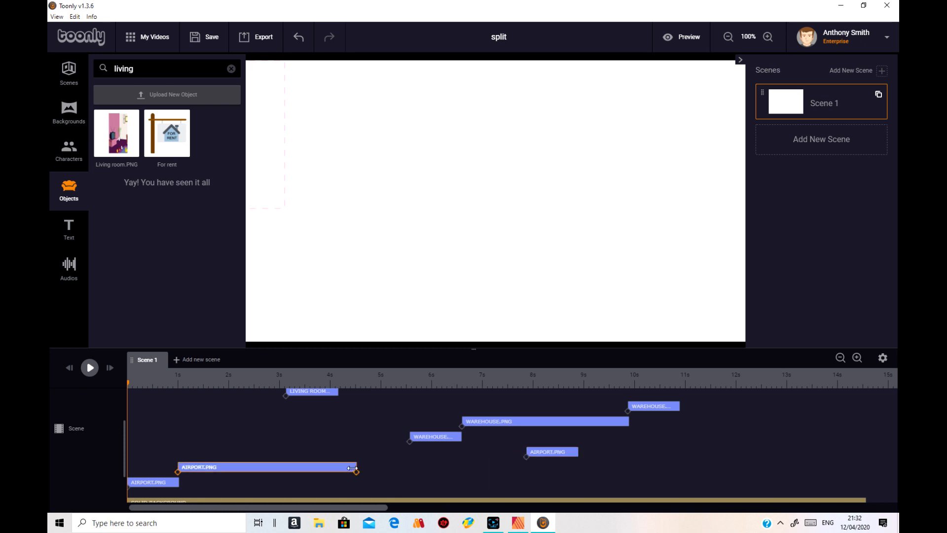
{"action": "left_click_drag", "start_coordinate": [355, 468], "coordinate": [418, 469]}
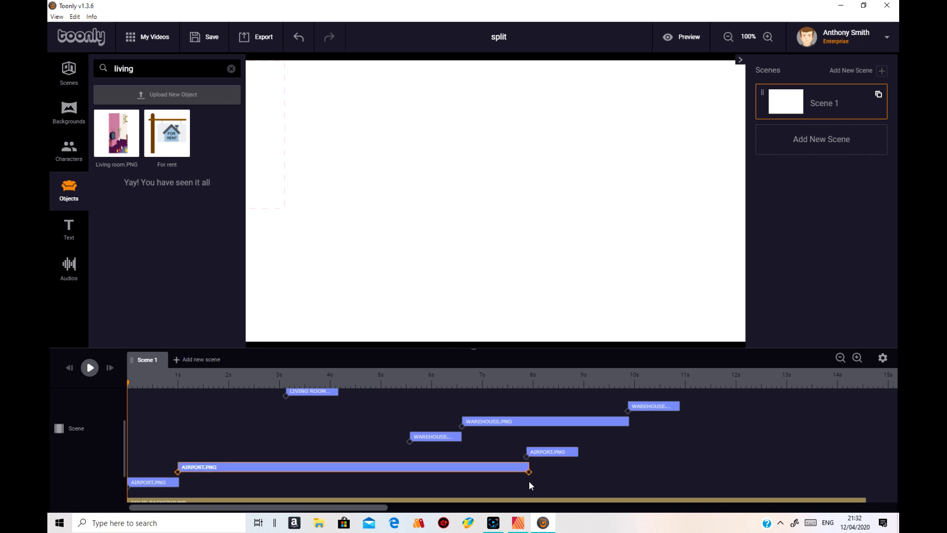
{"action": "left_click_drag", "start_coordinate": [569, 453], "coordinate": [579, 460]}
{"action": "left_click", "coordinate": [527, 467]}
{"action": "left_click_drag", "start_coordinate": [526, 465], "coordinate": [534, 470]}
{"action": "left_click", "coordinate": [689, 37]}
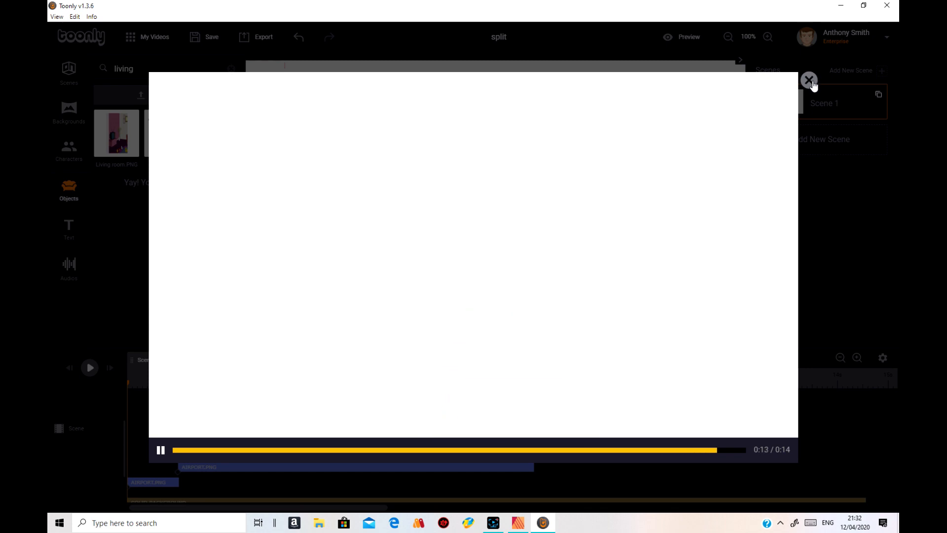
{"action": "left_click", "coordinate": [812, 81]}
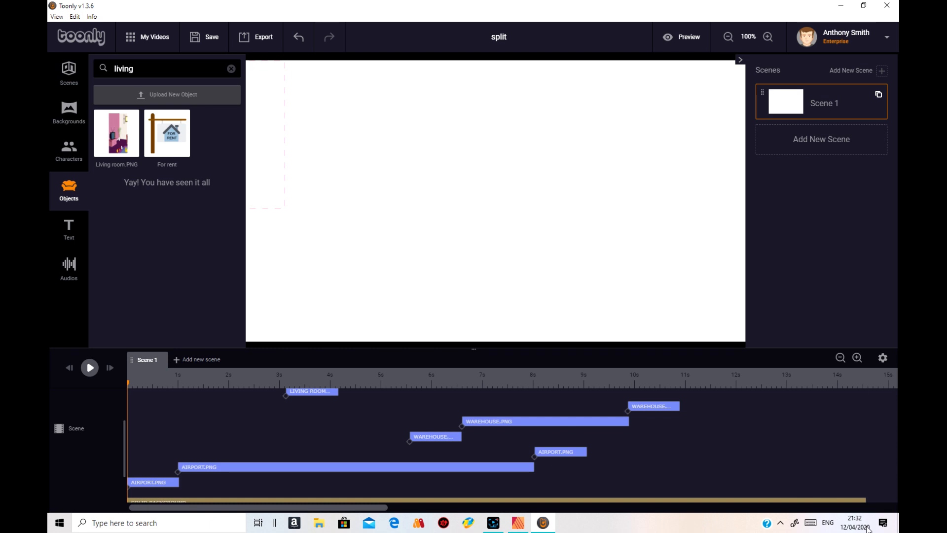
- Extend the middle living room clip to about 9.3 s with the final living room clip starting at its end, and preview the scene
{"action": "scroll", "coordinate": [883, 479], "scroll_direction": "up", "scroll_amount": 3}
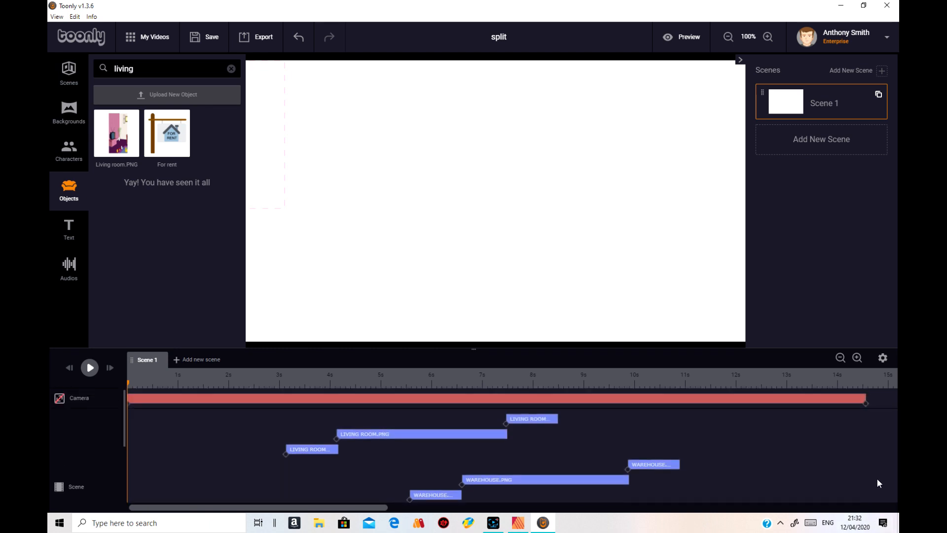
{"action": "left_click", "coordinate": [506, 434]}
{"action": "left_click_drag", "start_coordinate": [521, 437], "coordinate": [604, 440]}
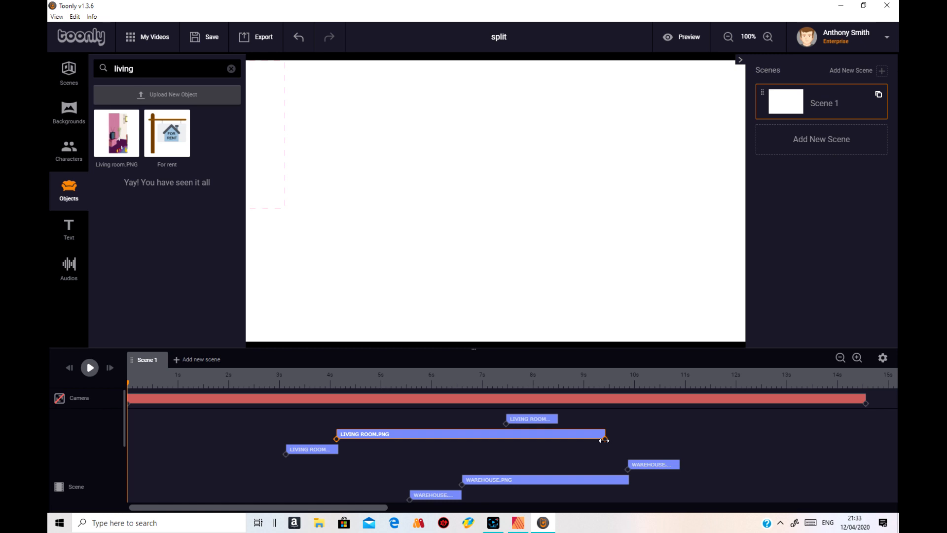
{"action": "left_click_drag", "start_coordinate": [546, 419], "coordinate": [642, 422]}
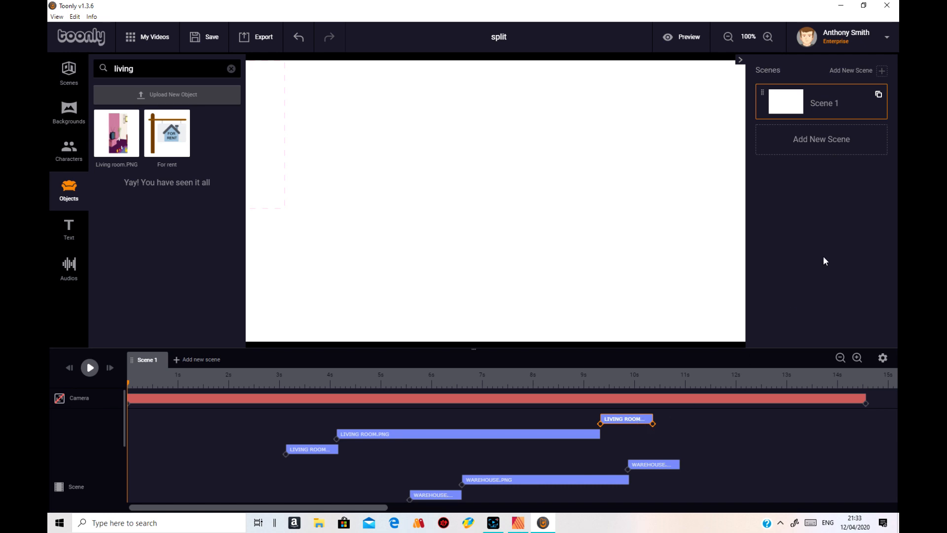
{"action": "left_click", "coordinate": [684, 37]}
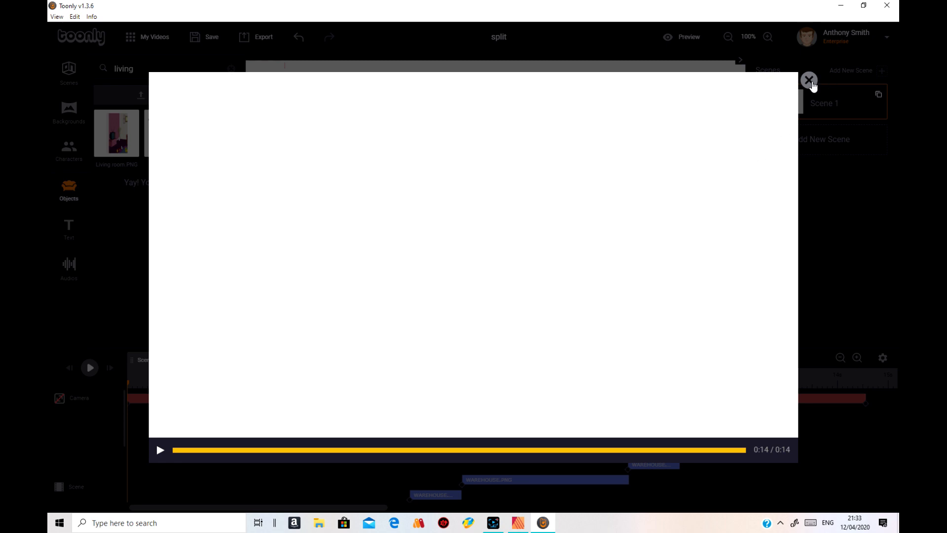
{"action": "left_click", "coordinate": [810, 81]}
- Close the program, saving the project's unsaved changes
{"action": "left_click", "coordinate": [886, 7]}
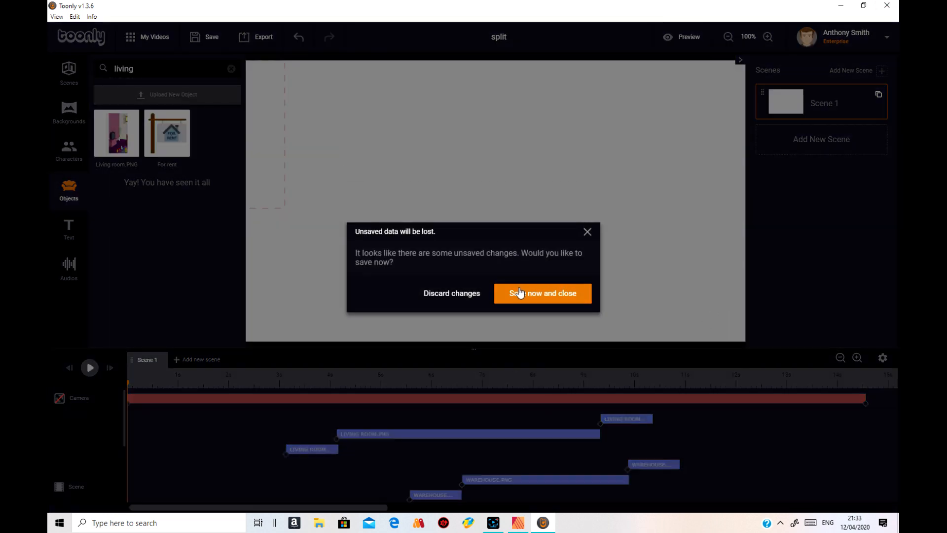
{"action": "left_click", "coordinate": [525, 296]}
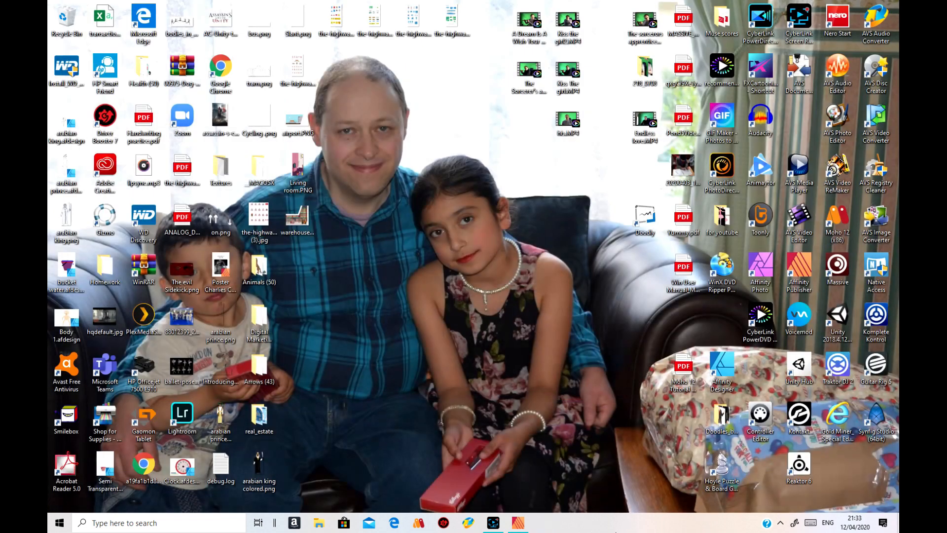
{"action": "left_click", "coordinate": [491, 526]}
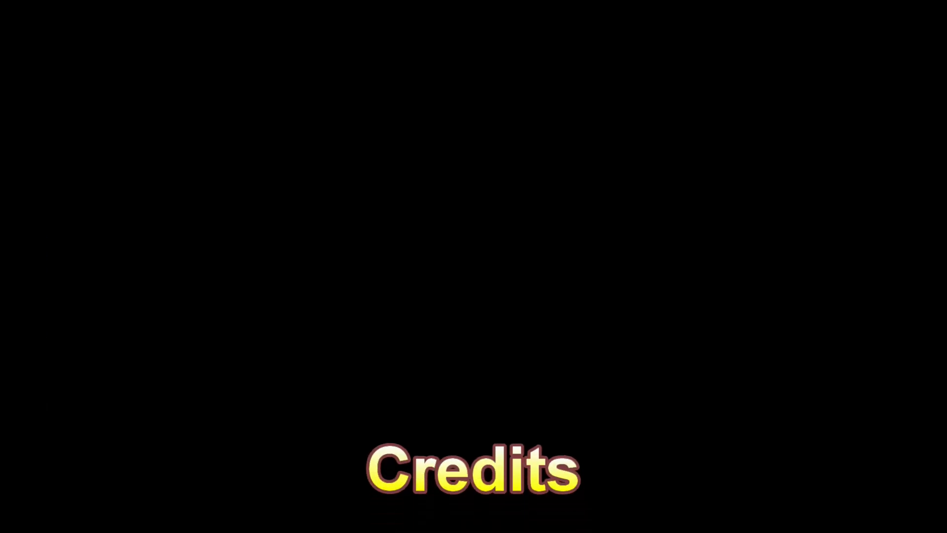